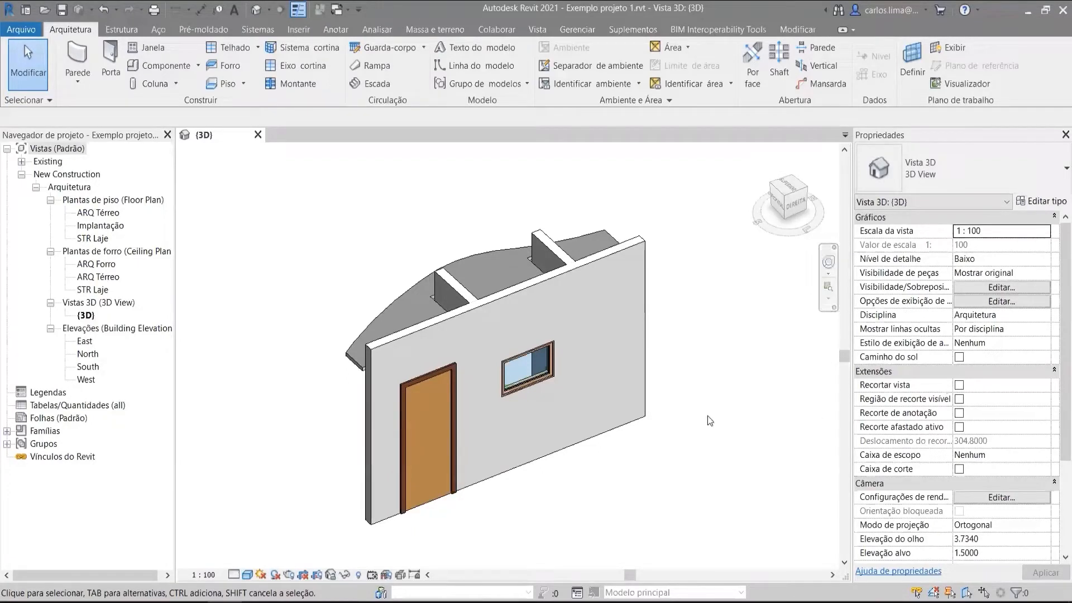
Examine the layer structure and preview of the wall containing the door and window
shift+middle_drag(705, 433, 518, 474)
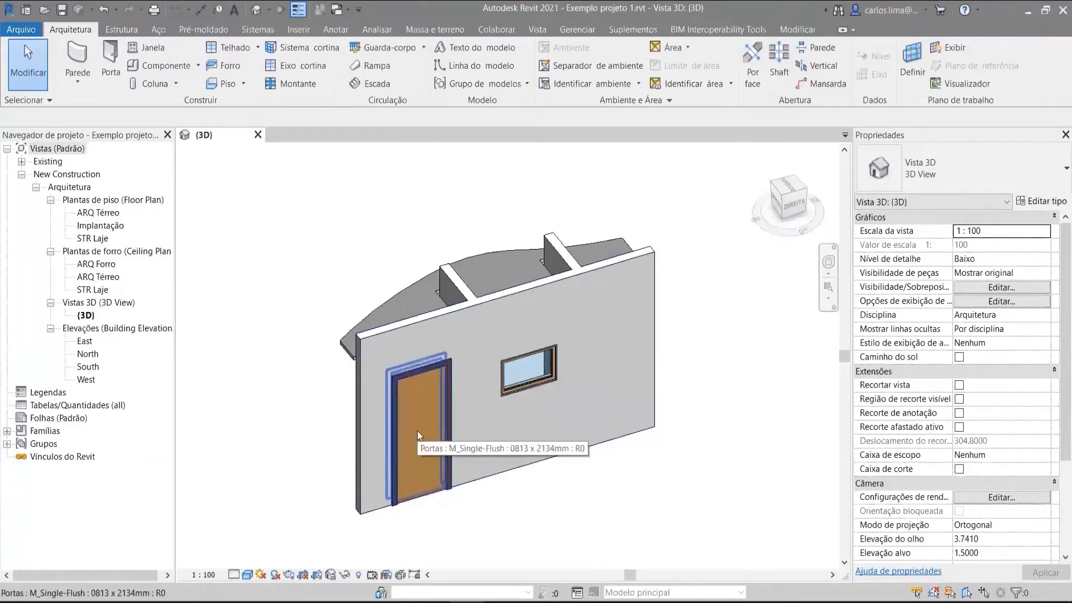
shift+middle_drag(524, 393, 562, 435)
scroll(605, 427, up, 4)
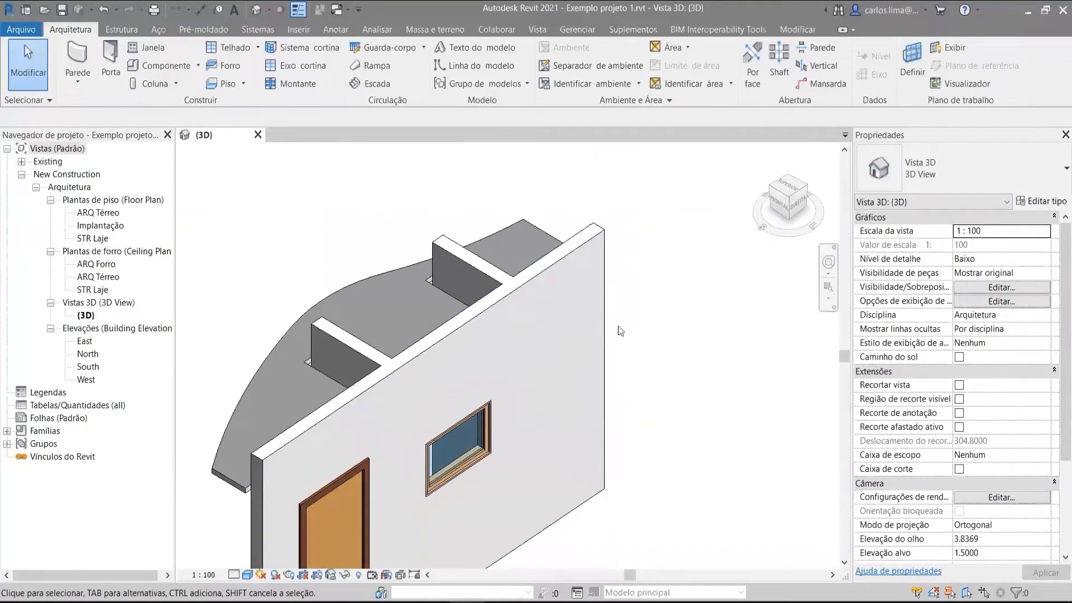
click(592, 304)
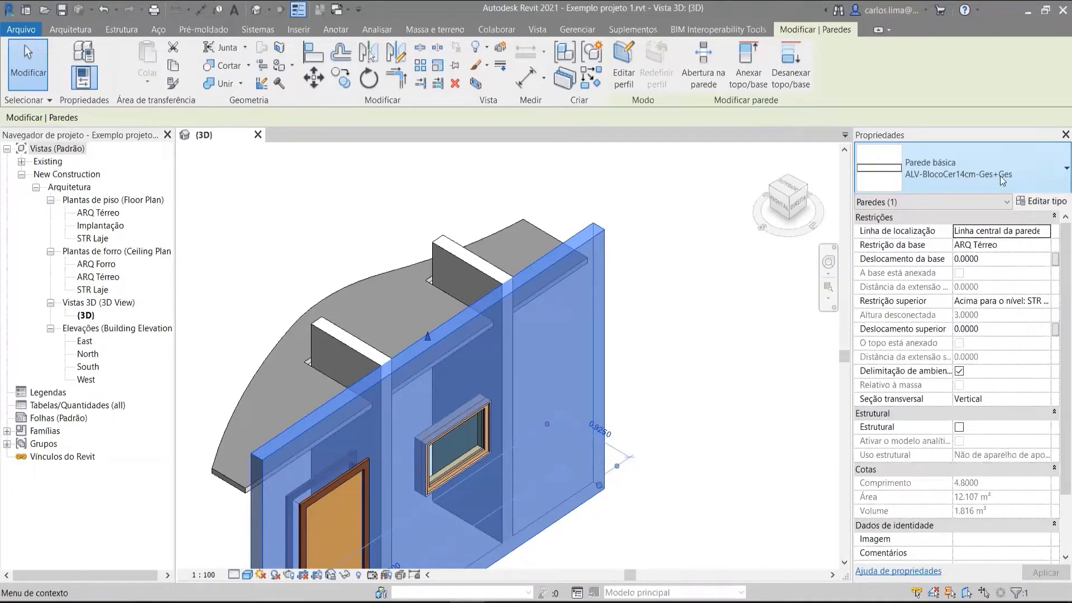
click(1041, 201)
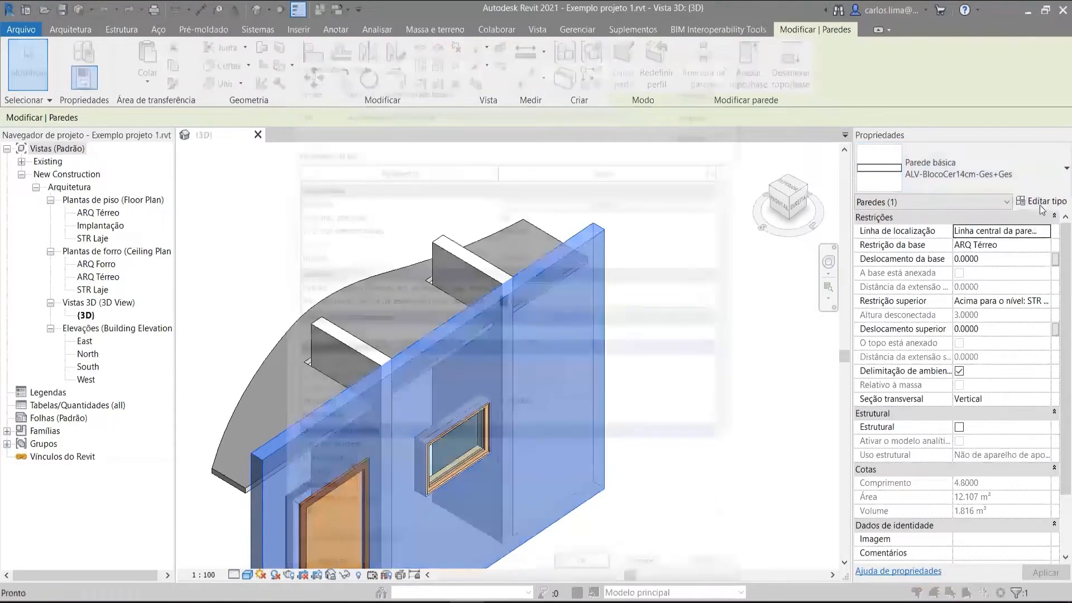
click(538, 202)
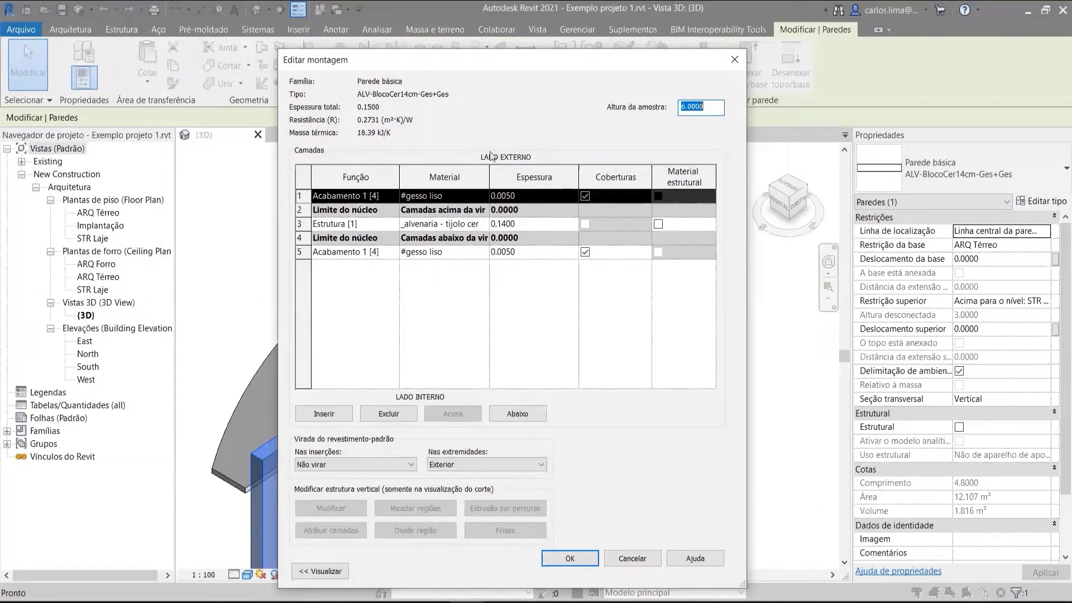
click(320, 571)
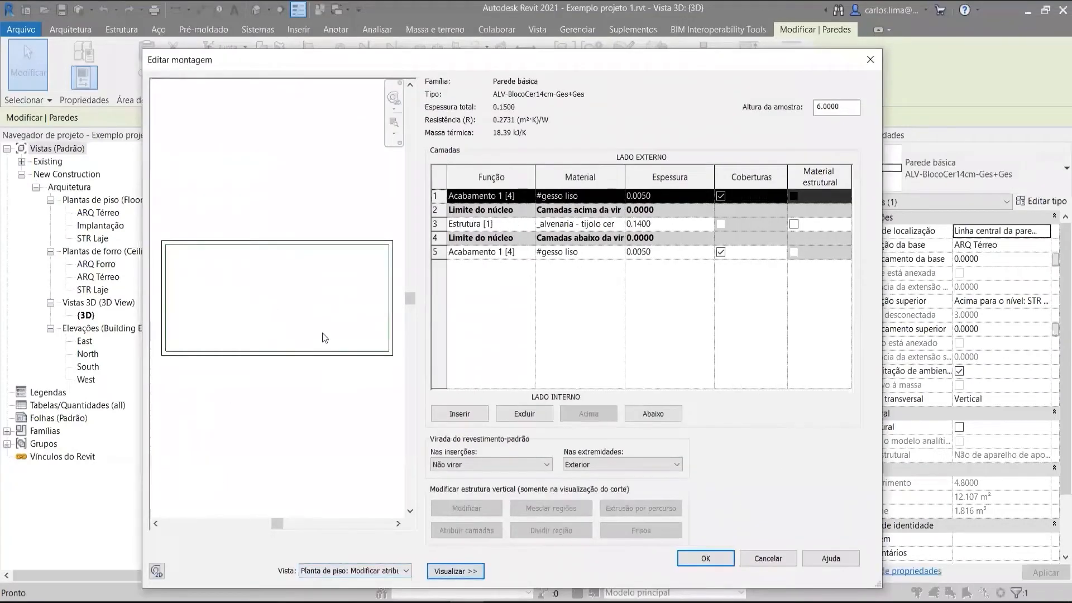
click(871, 60)
click(783, 570)
Duplicate the selected wall's type under the name ALV-BlocoCer14cm-Ges+Cer
shift+middle_drag(435, 341, 431, 419)
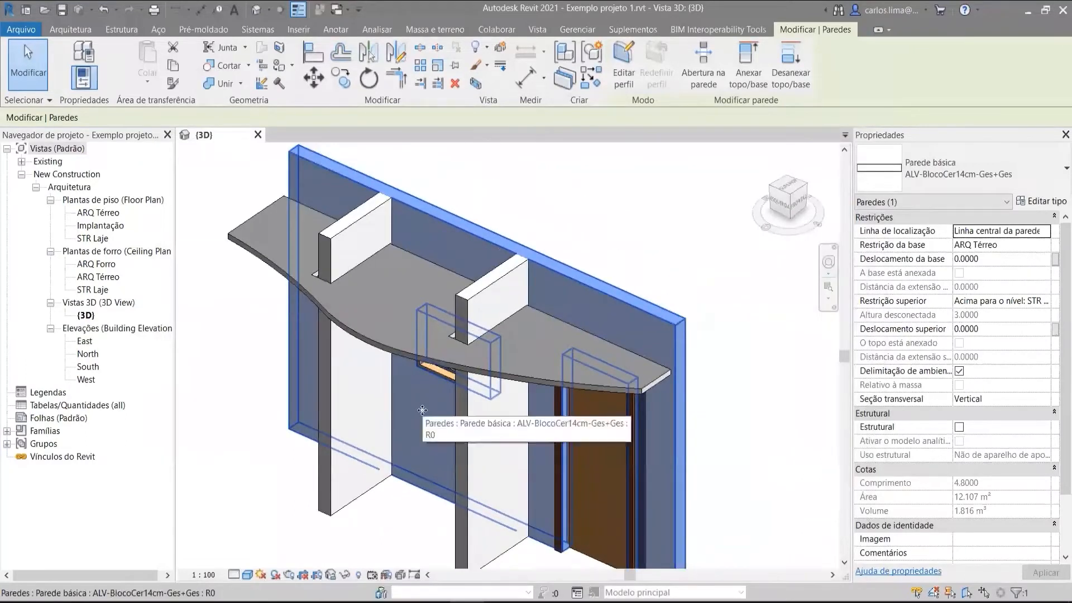
scroll(580, 295, down, 2)
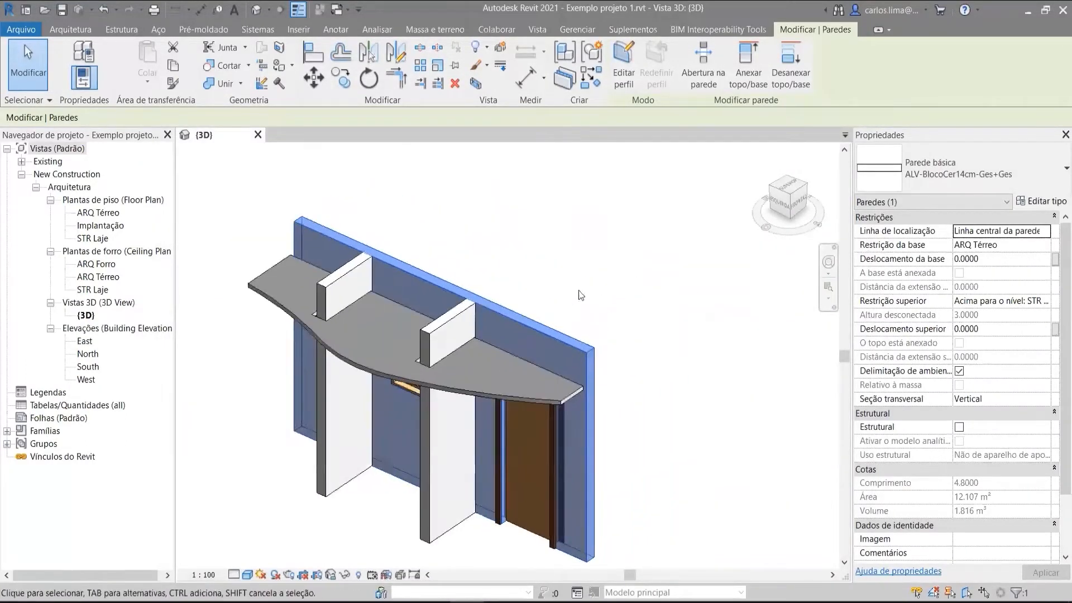
click(1042, 201)
click(456, 571)
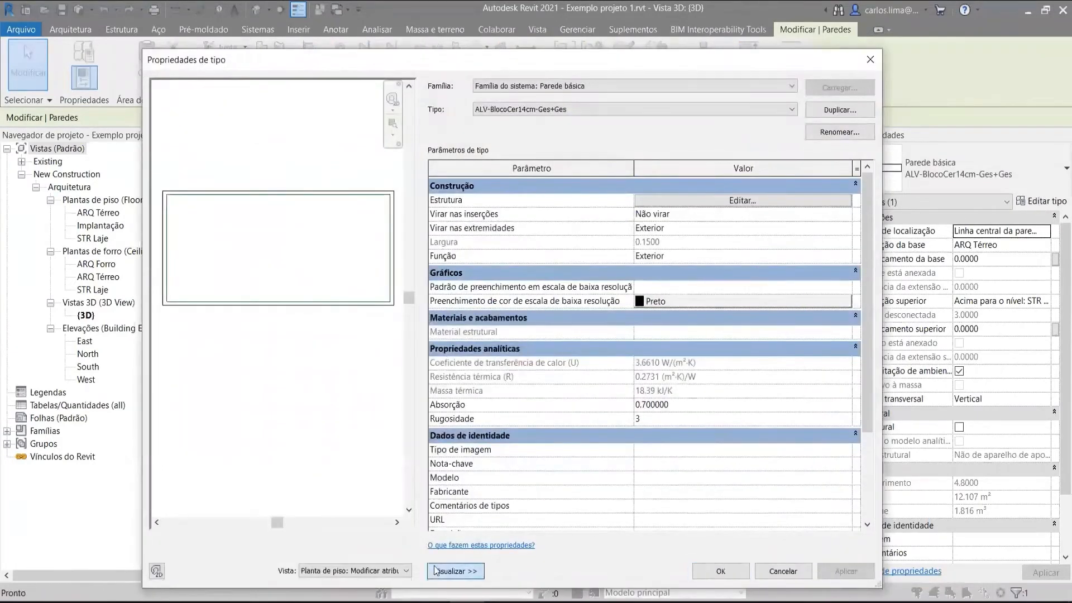
click(569, 109)
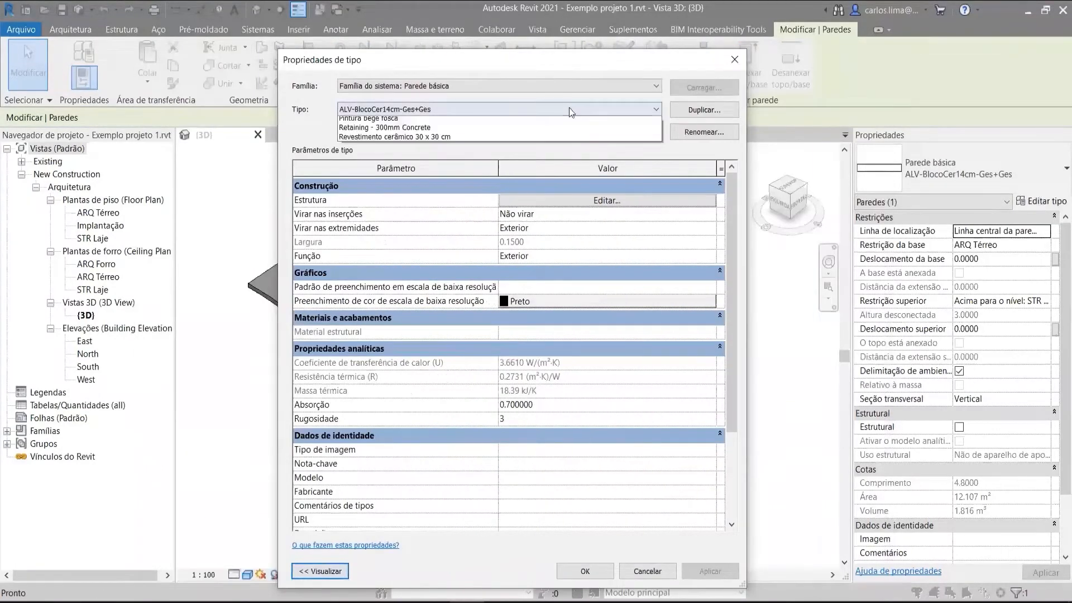
click(568, 109)
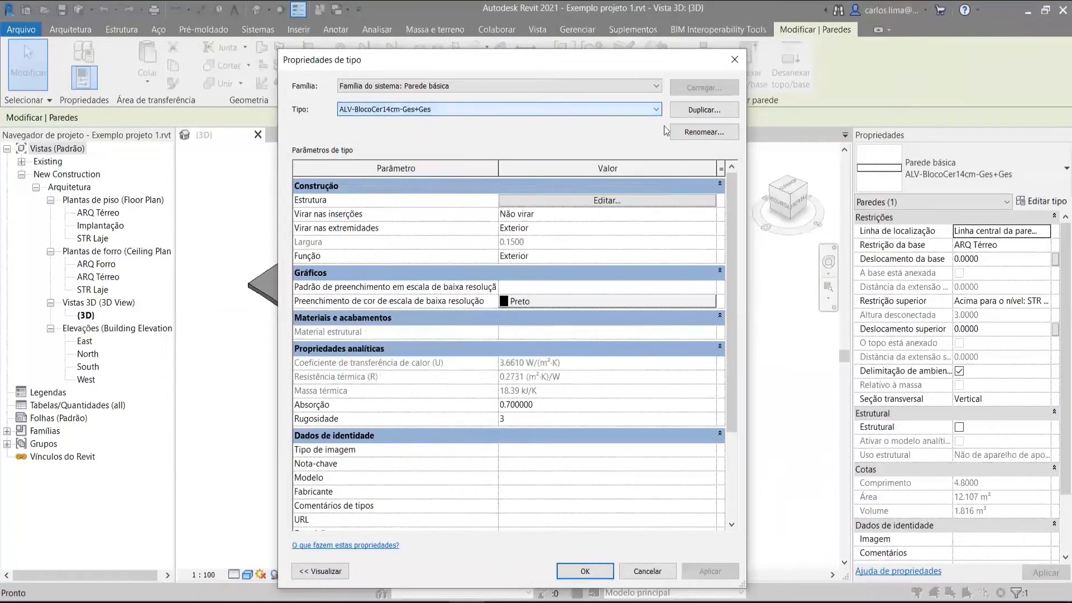
click(702, 109)
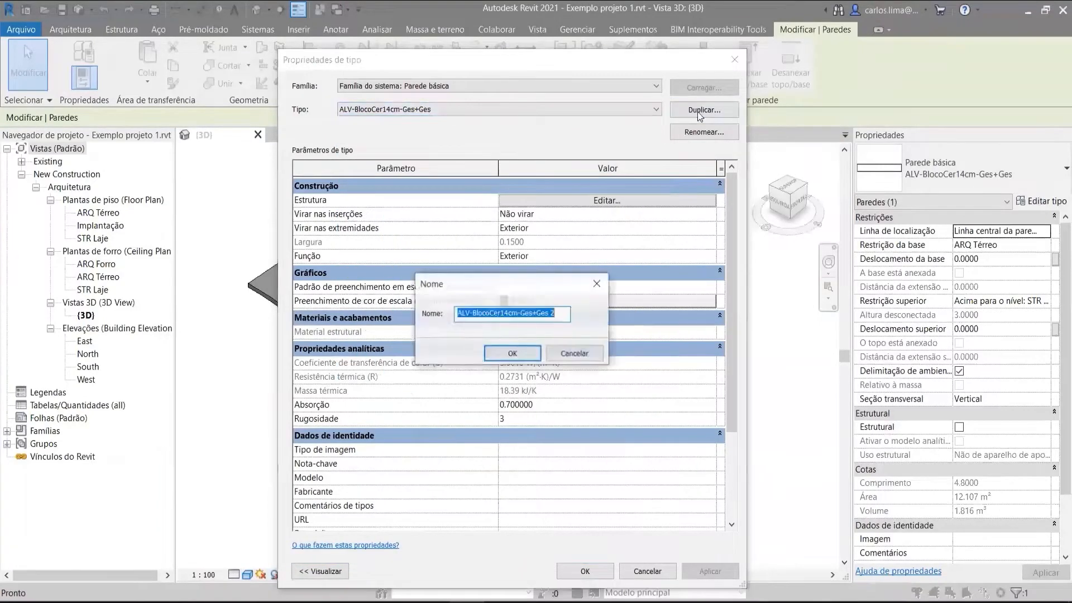
click(554, 320)
key(BackSpace)
key(BackSpace)
key(BackSpace)
key(BackSpace)
key(BackSpace)
text(Cer)
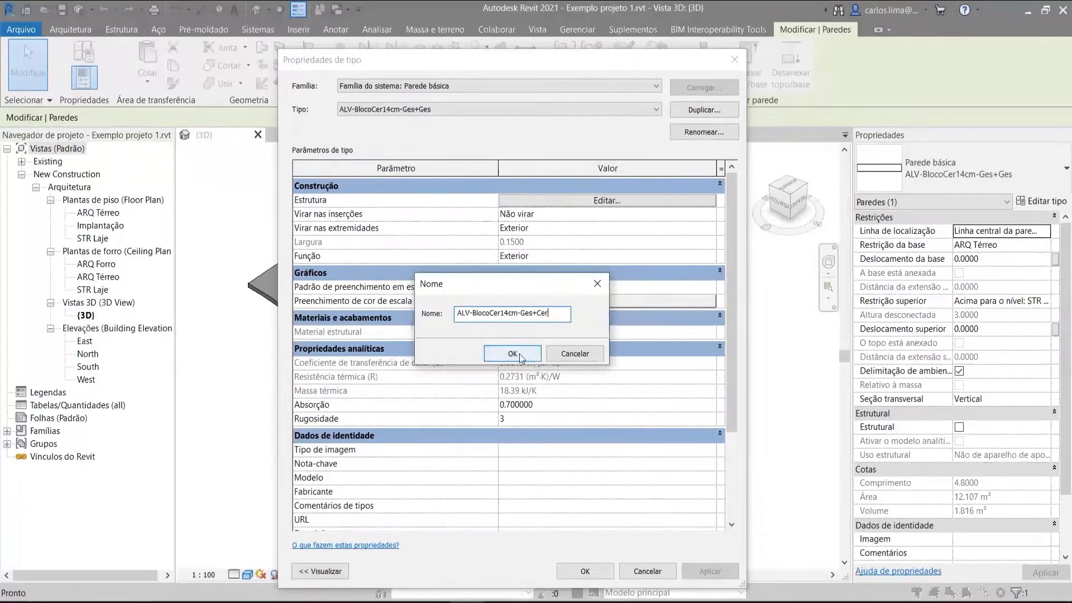
click(519, 353)
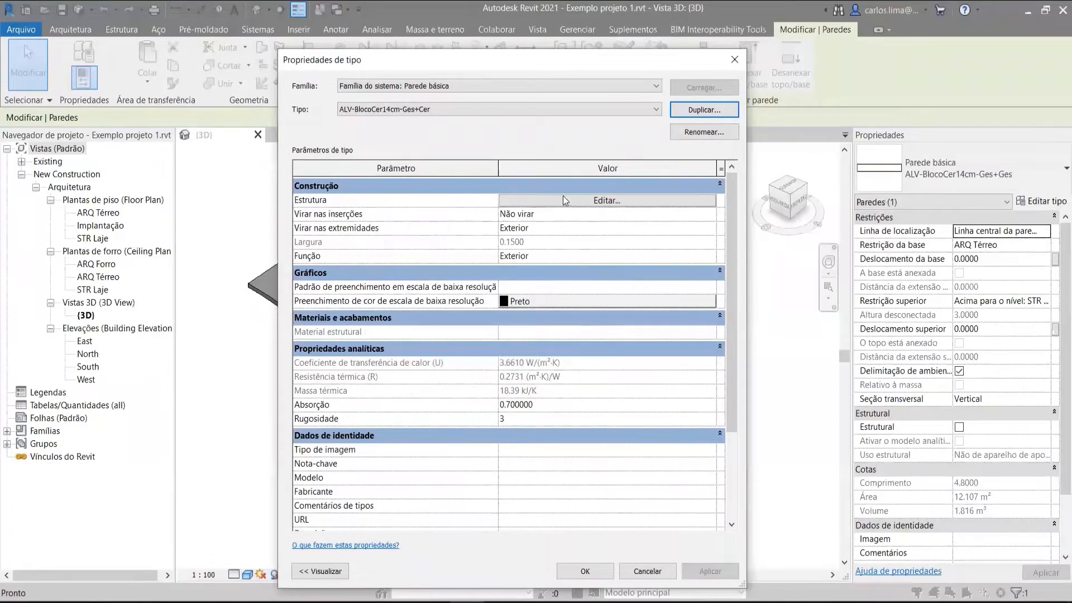
Assign the material _cerâmica - 30x30cm to the interior finish layer of the new wall type
click(562, 200)
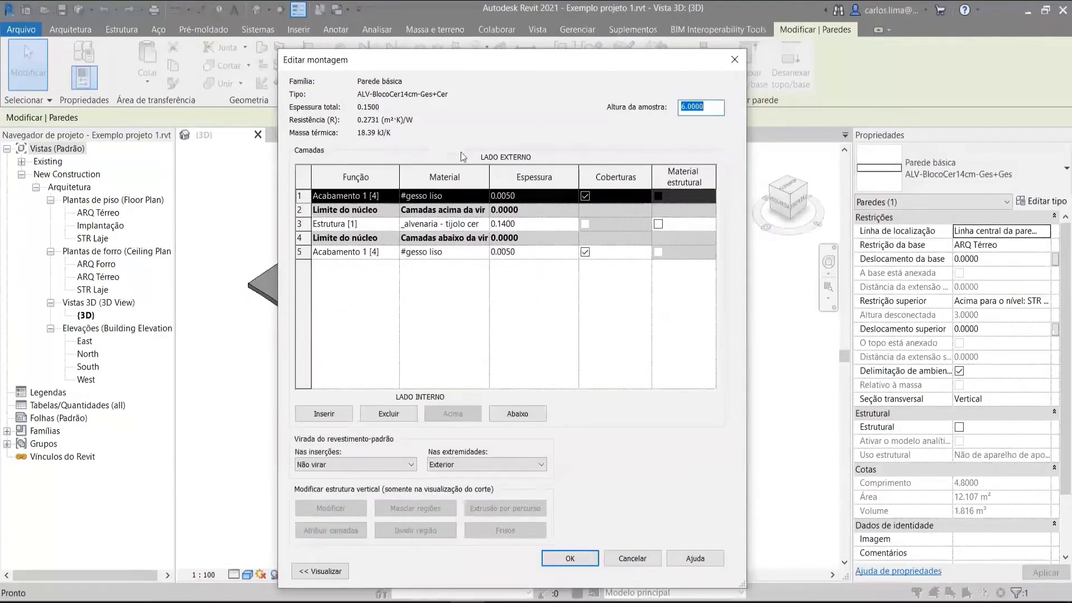
click(452, 252)
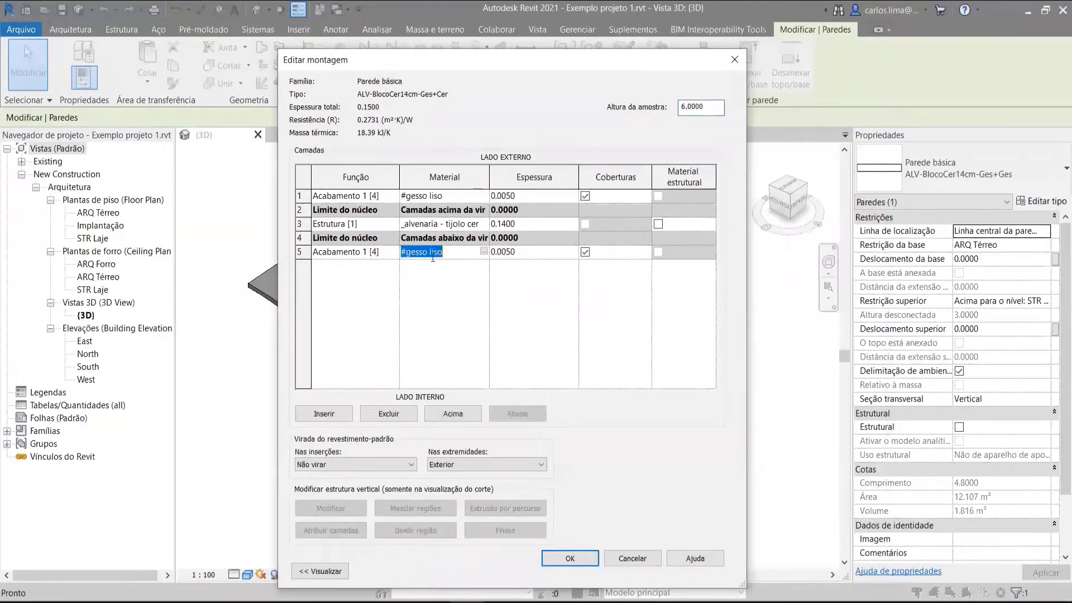
click(484, 252)
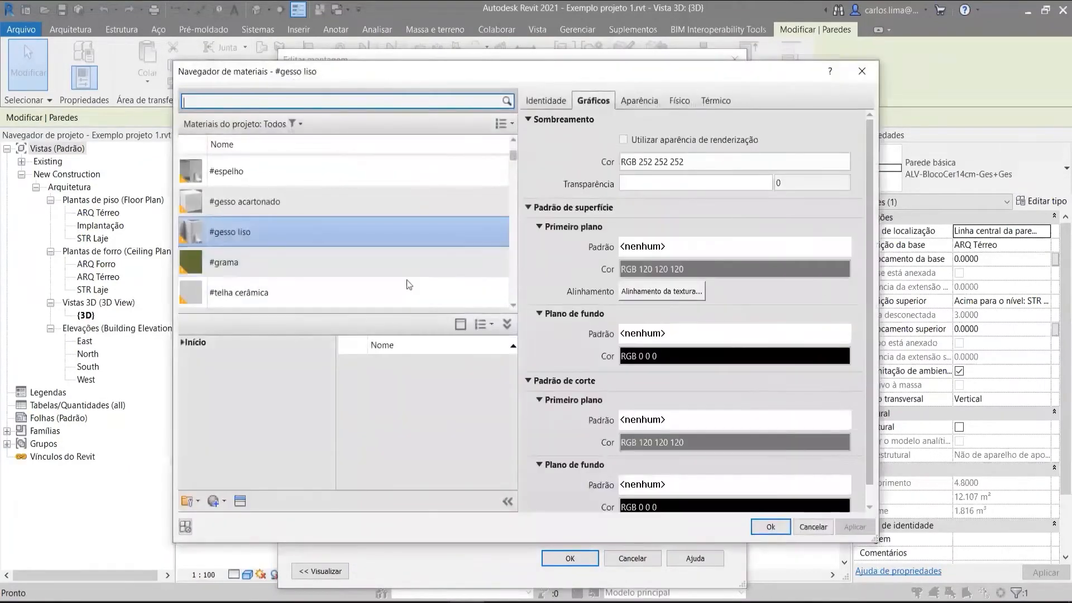
text(cer)
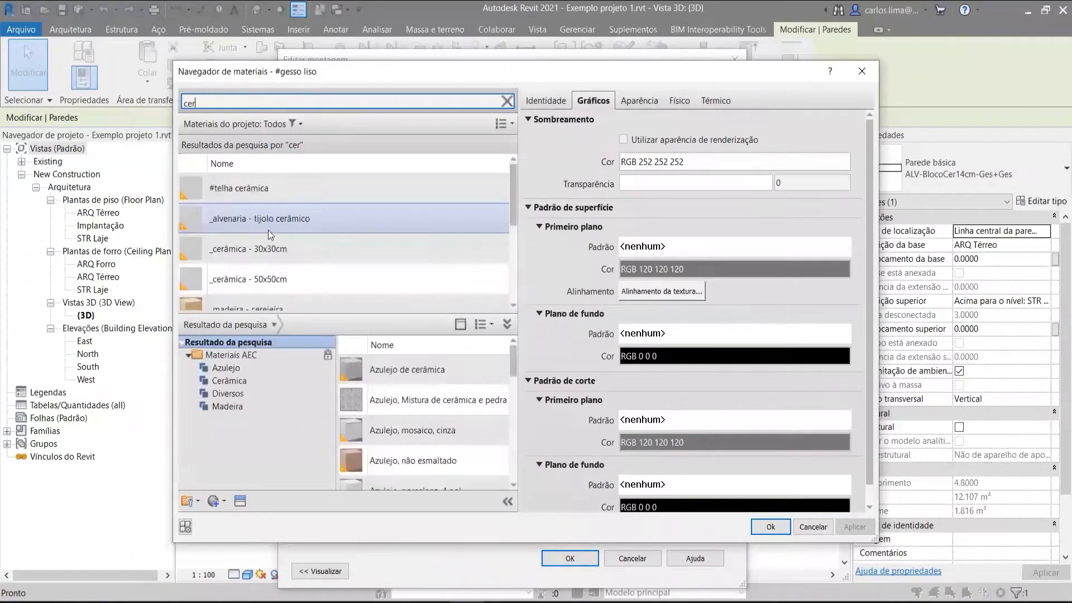
click(297, 250)
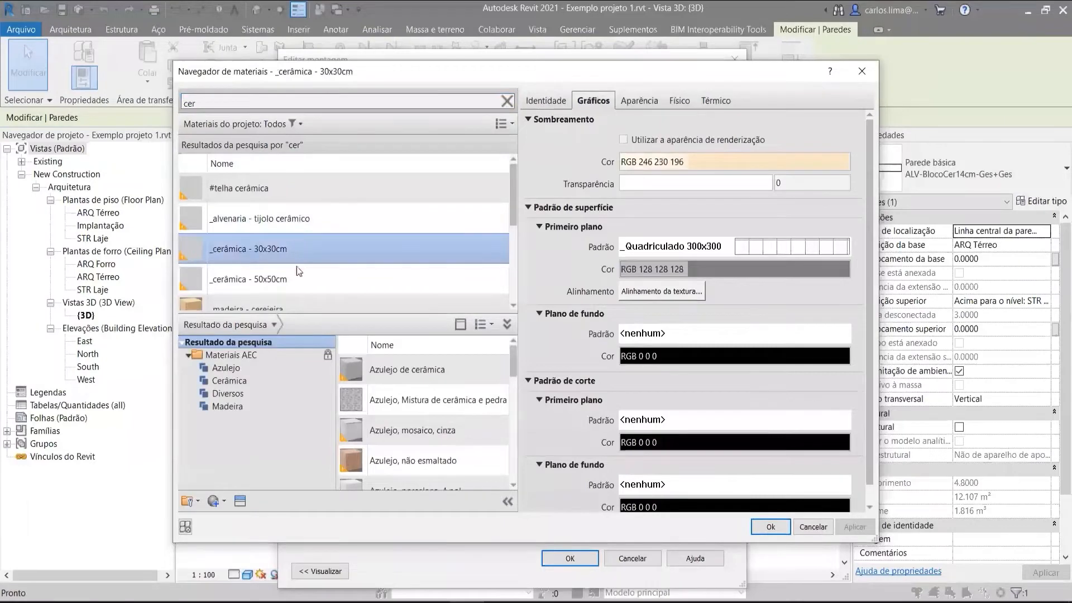
click(771, 527)
Set the ceramic finish layer's thickness to 0.02 and apply the new type to the wall
click(320, 570)
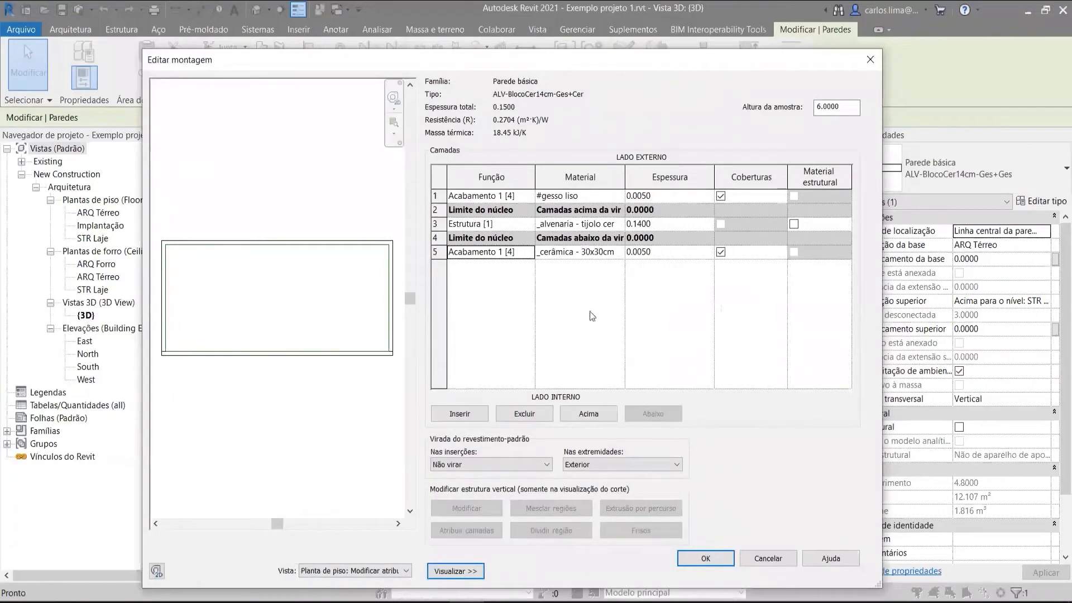
click(663, 253)
text(0.02)
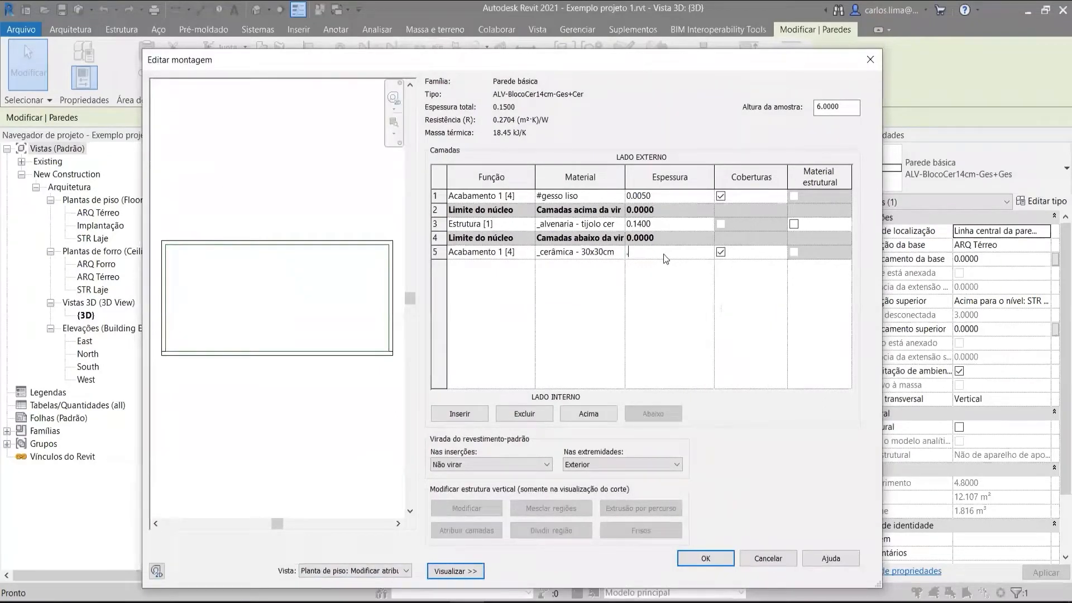
key(Tab)
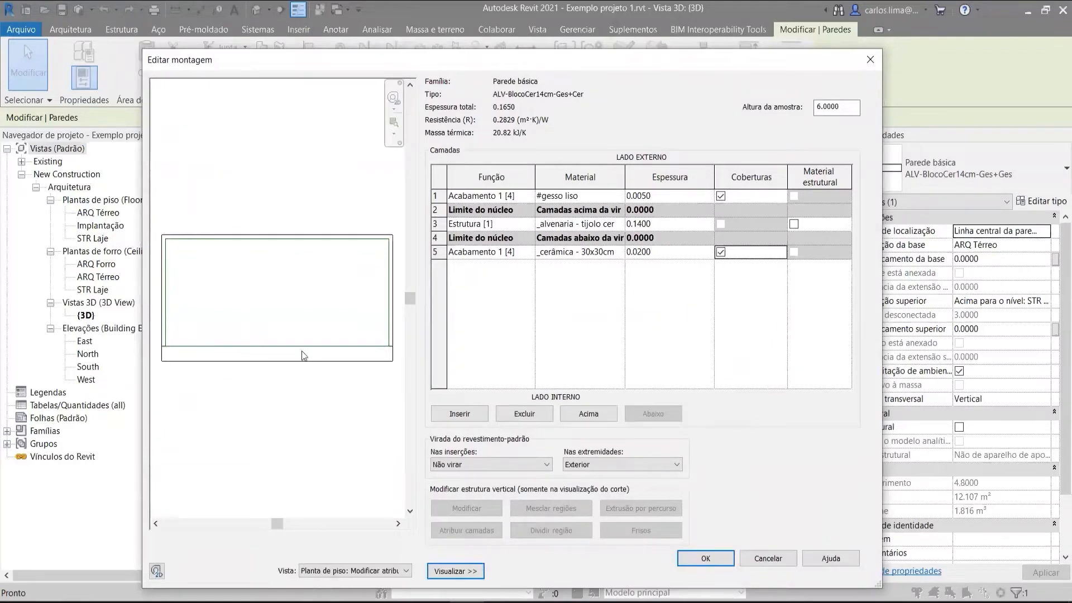
click(711, 559)
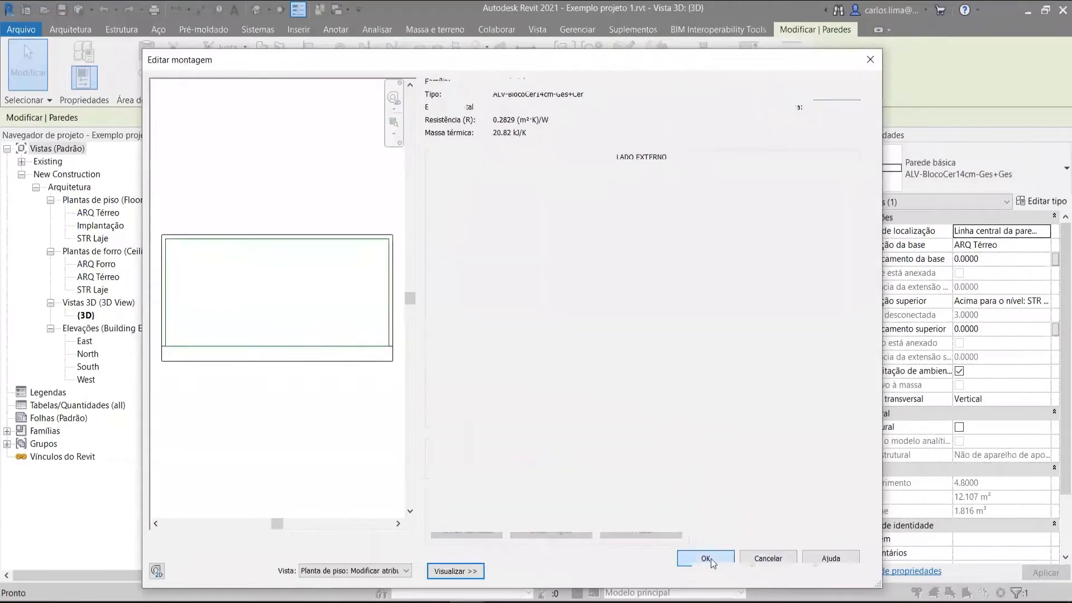
click(707, 567)
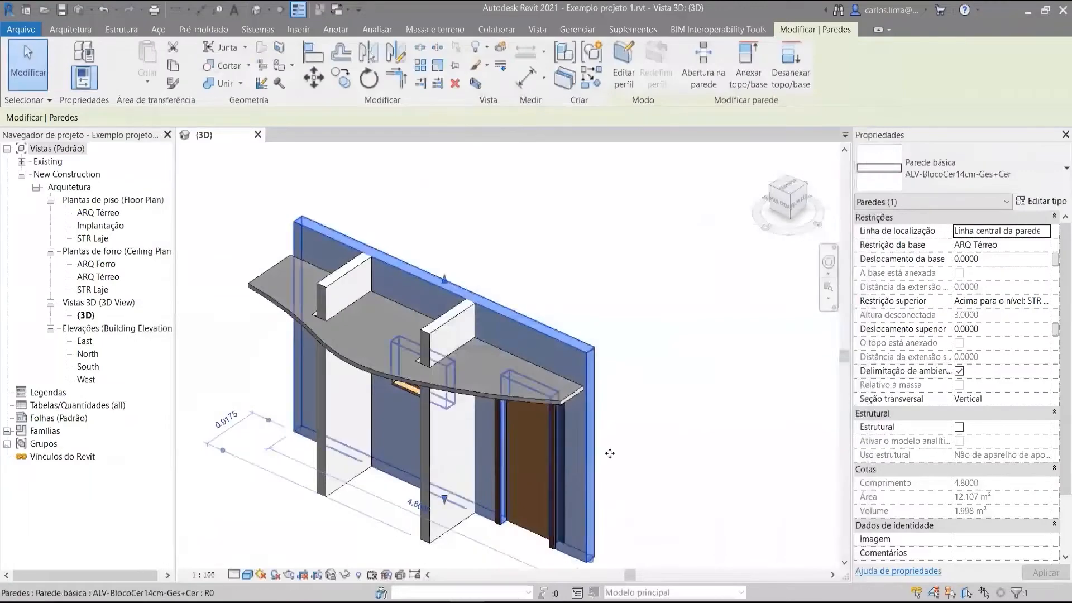
click(624, 426)
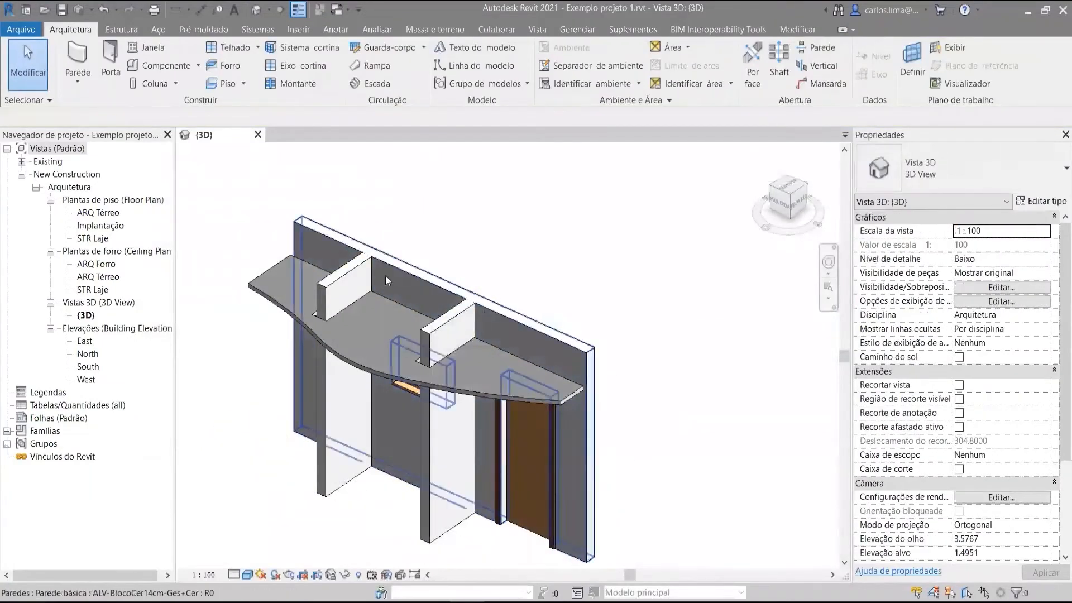
Flip the orientation of the long wall in the ARQ Térreo floor plan so its ceramic layer faces the partition walls
double_click(97, 213)
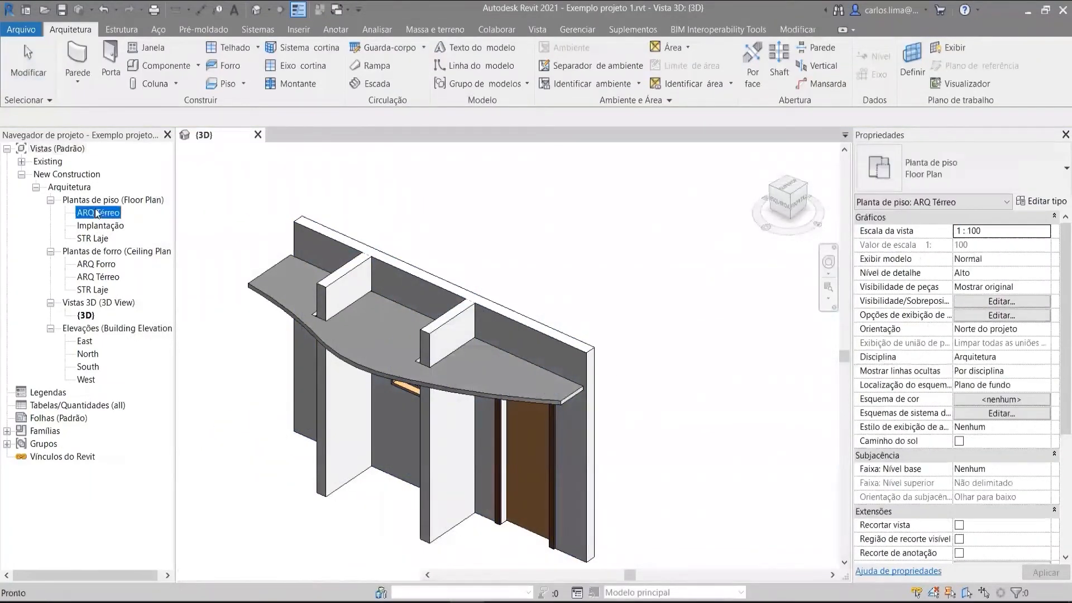
scroll(537, 346, up, 5)
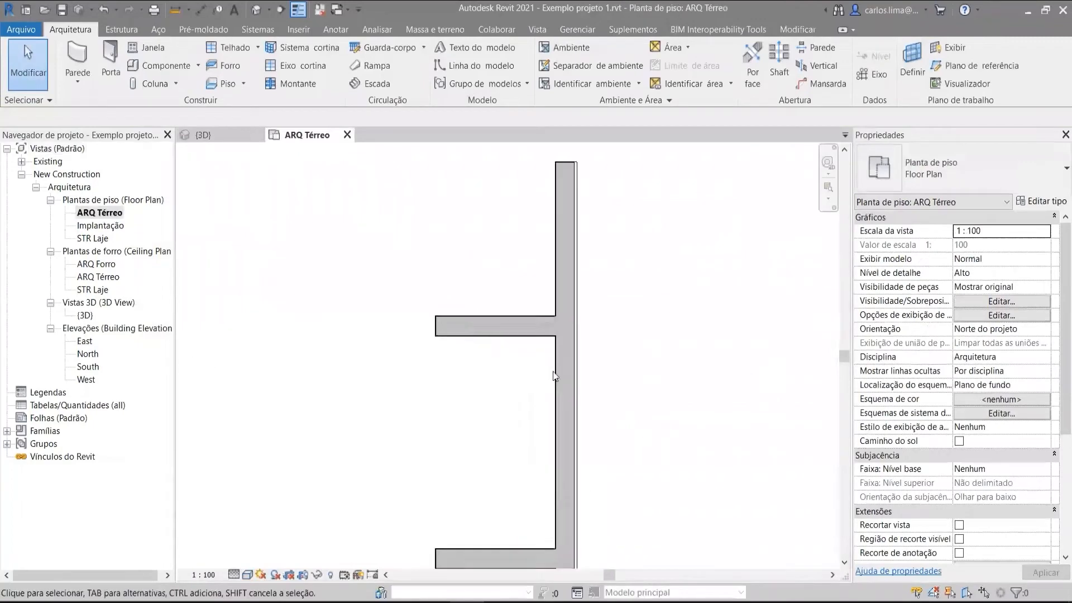
click(595, 352)
scroll(600, 352, down, 3)
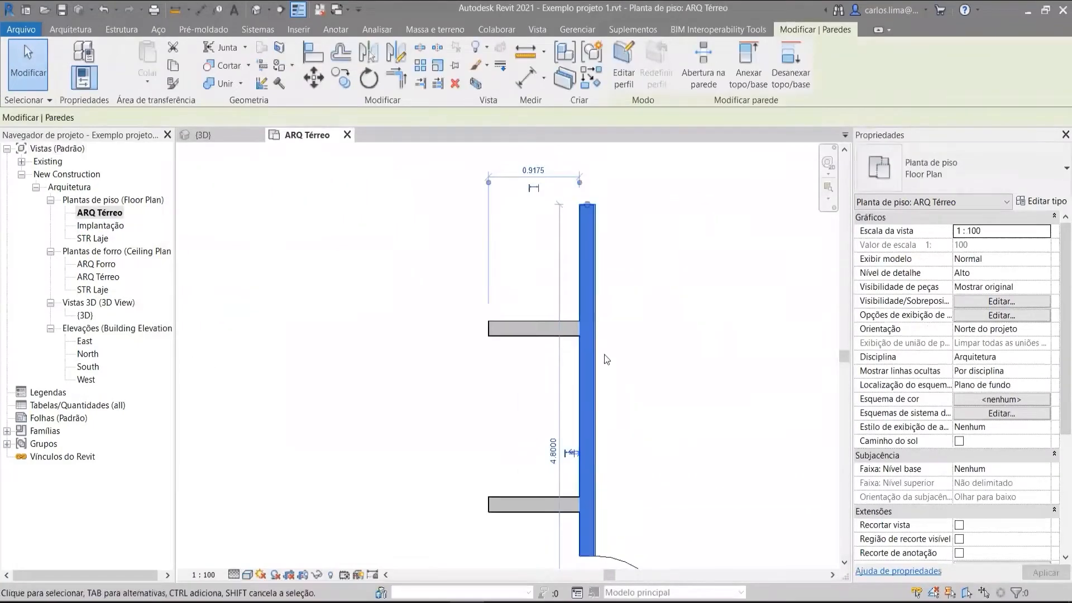
middle_drag(604, 391, 466, 320)
scroll(442, 380, up, 3)
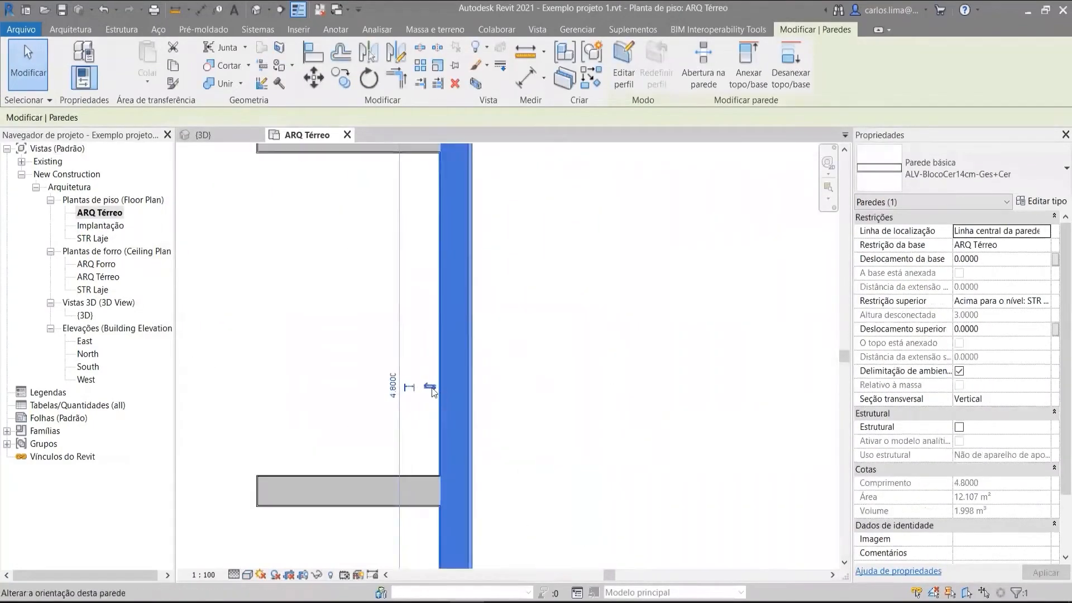
click(430, 387)
click(529, 430)
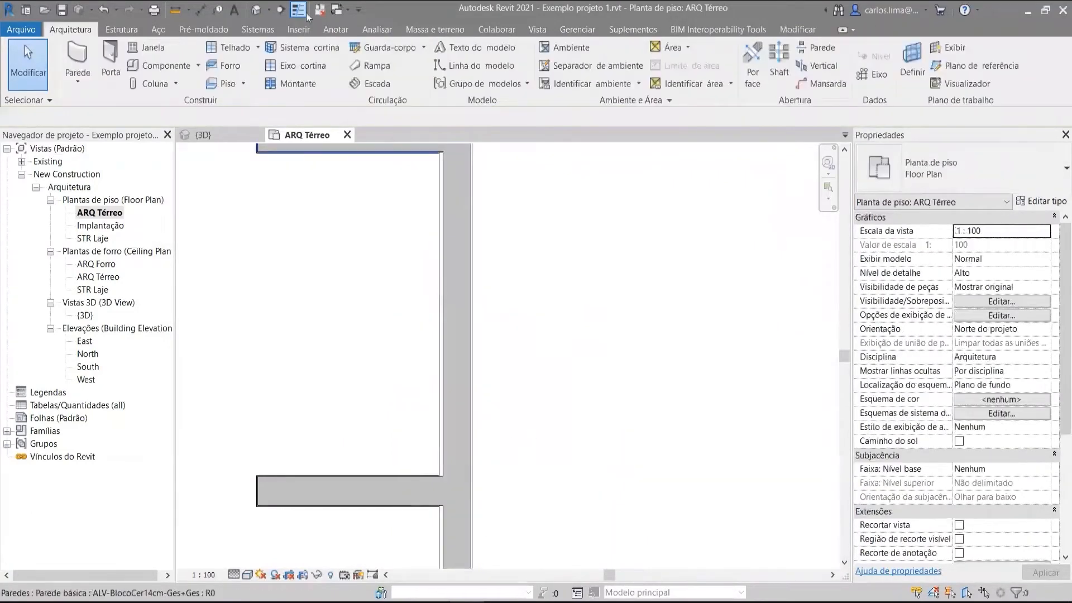
Examine the wall's ceramic finish and the ceiling against it in the 3D view
click(257, 10)
shift+middle_drag(565, 356, 737, 365)
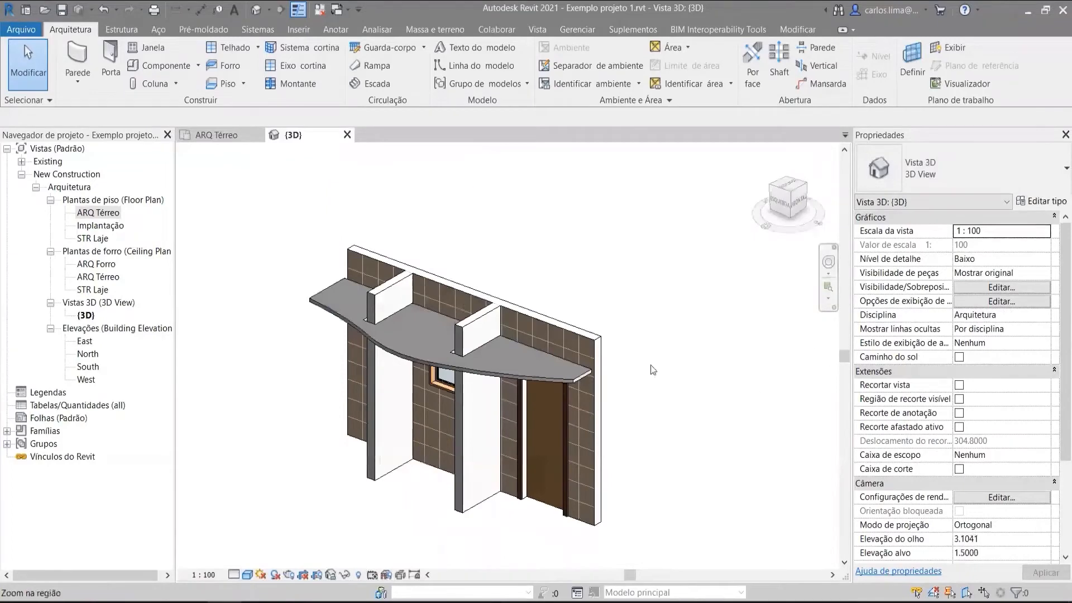
scroll(502, 306, up, 3)
middle_drag(595, 219, 589, 213)
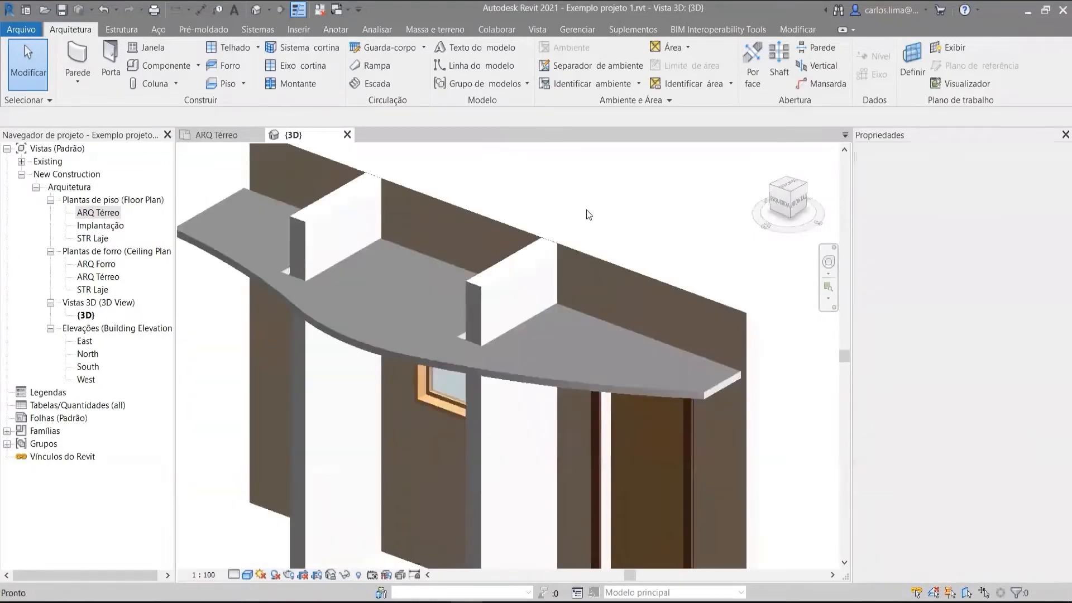
scroll(578, 230, down, 1)
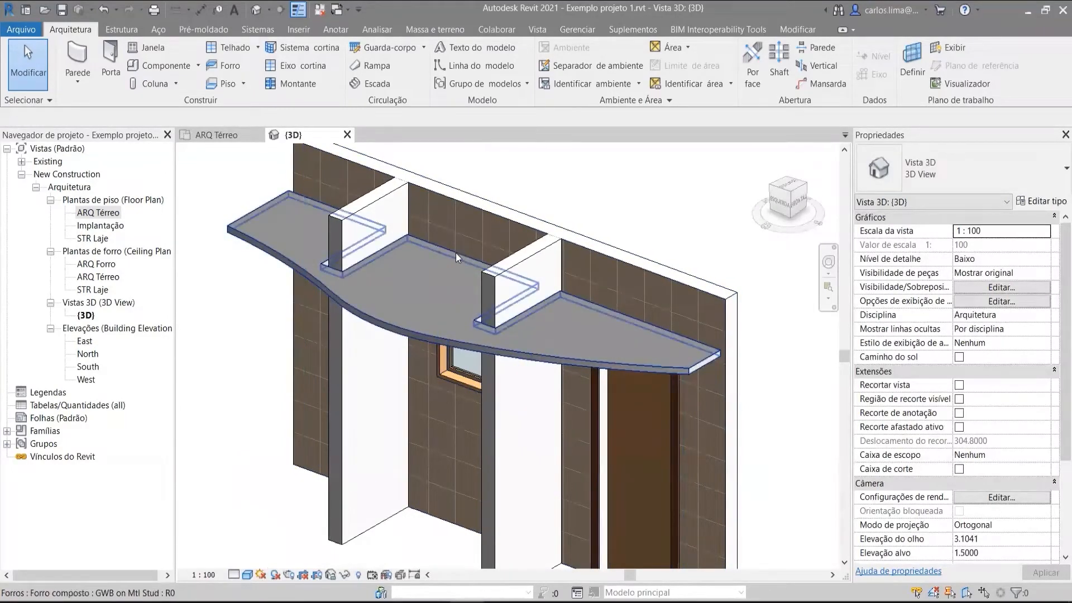
click(444, 324)
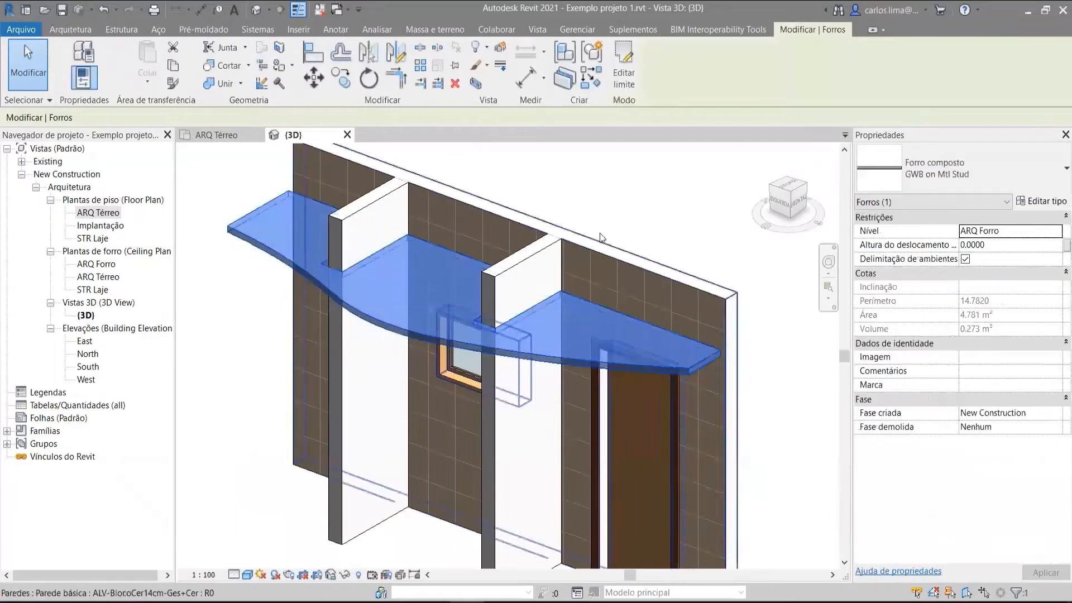
click(619, 182)
scroll(656, 278, down, 2)
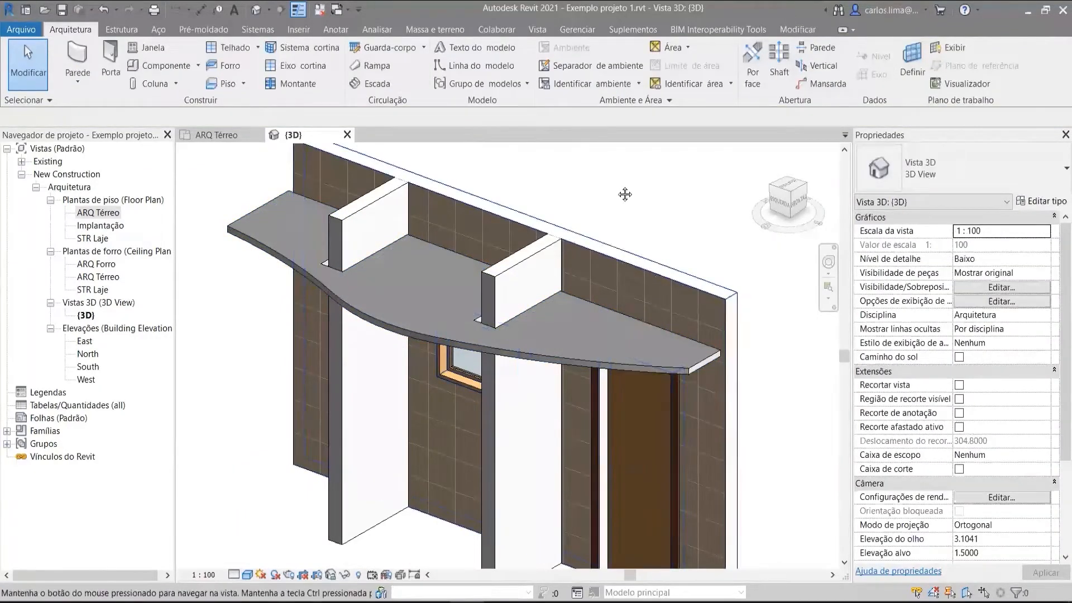
Open the layer structure of the long wall's type, ALV-BlocoCer14cm-Ges+Cer, and display its preview
click(612, 304)
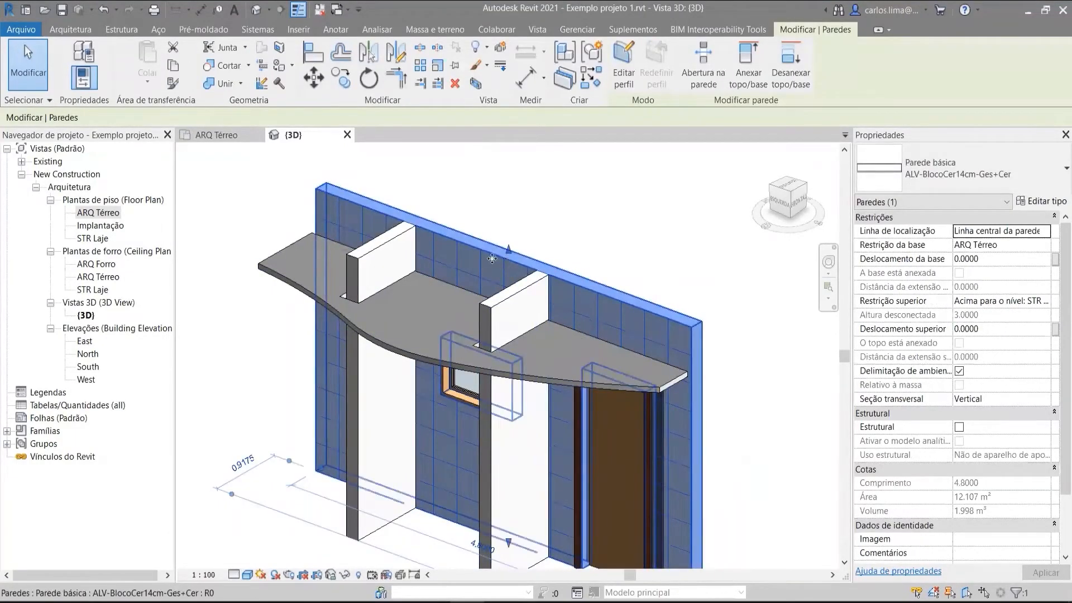
click(539, 231)
click(505, 262)
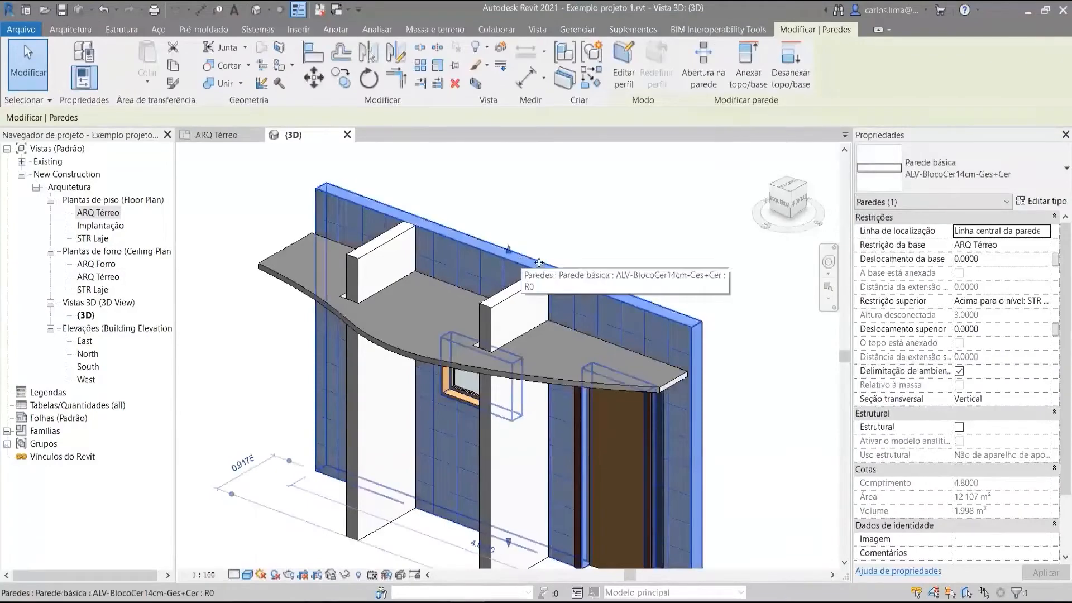
click(1041, 201)
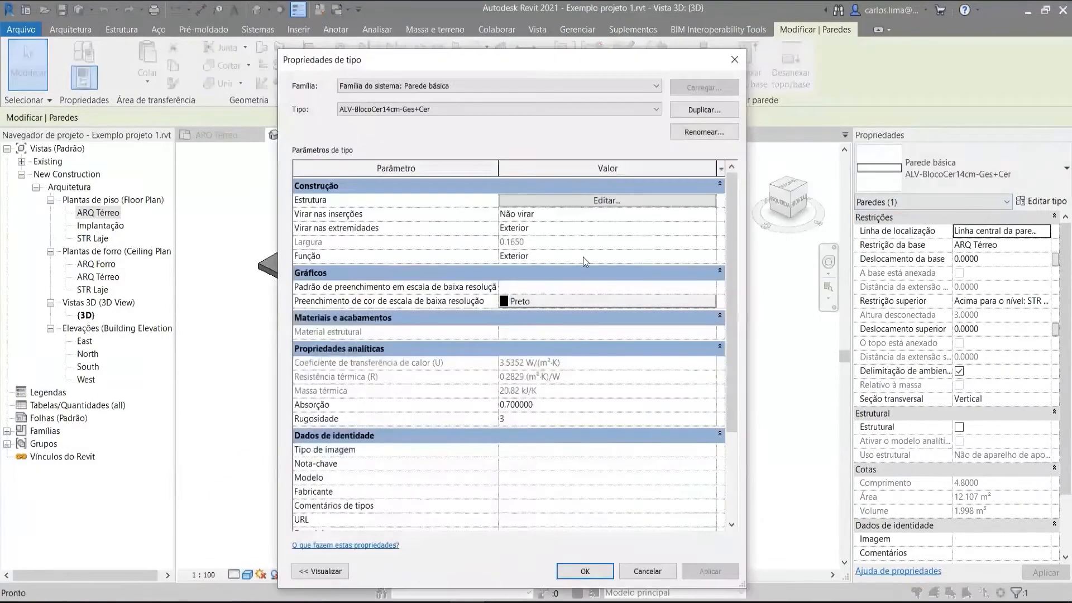
click(563, 202)
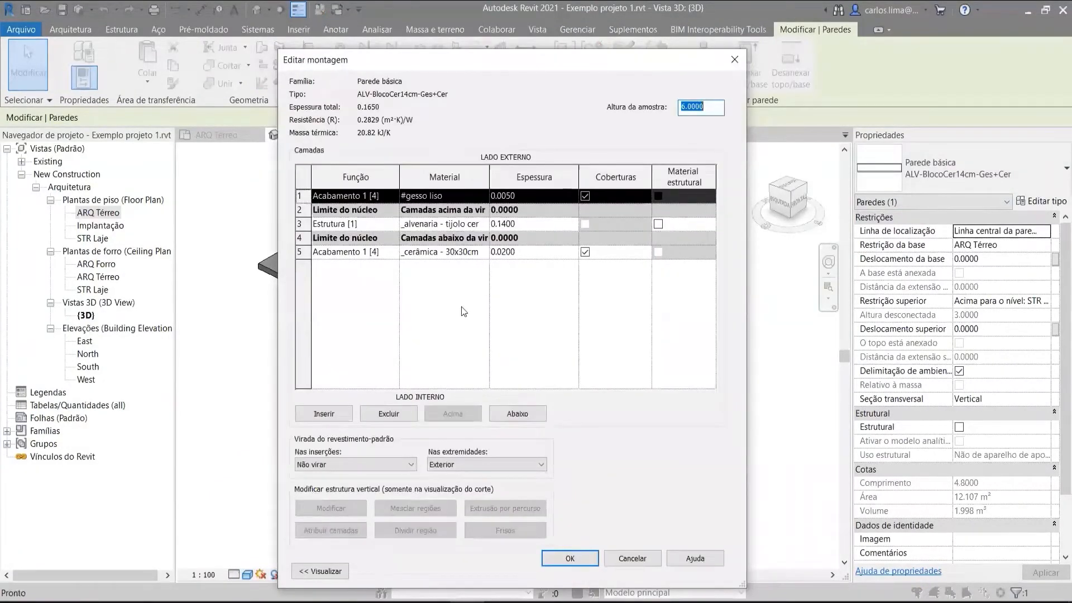
click(325, 572)
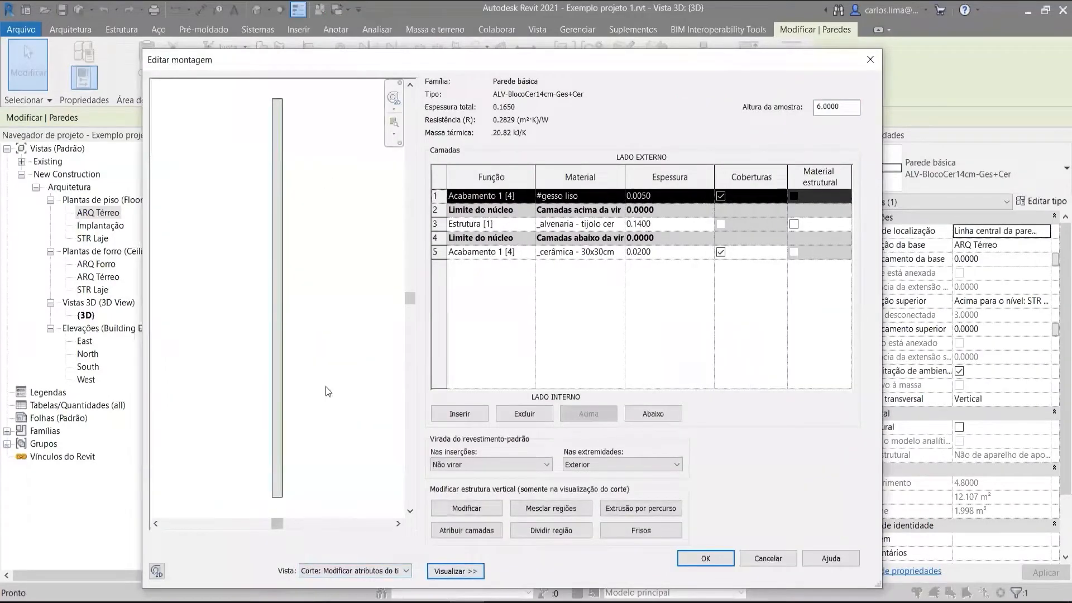
View the wall assembly preview in floor plan and return it to section
click(338, 572)
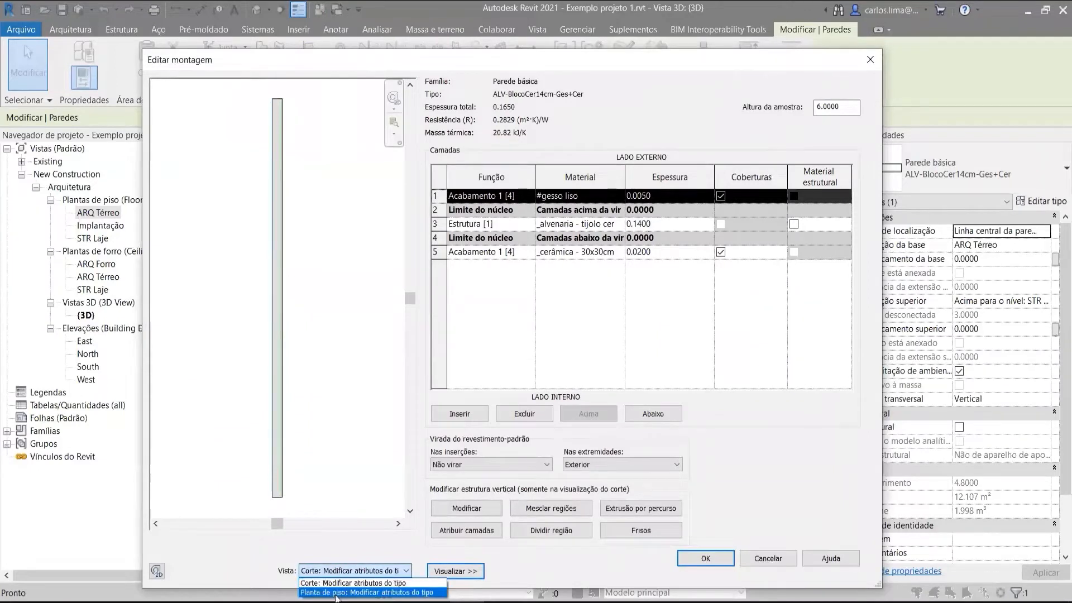
click(337, 592)
click(334, 573)
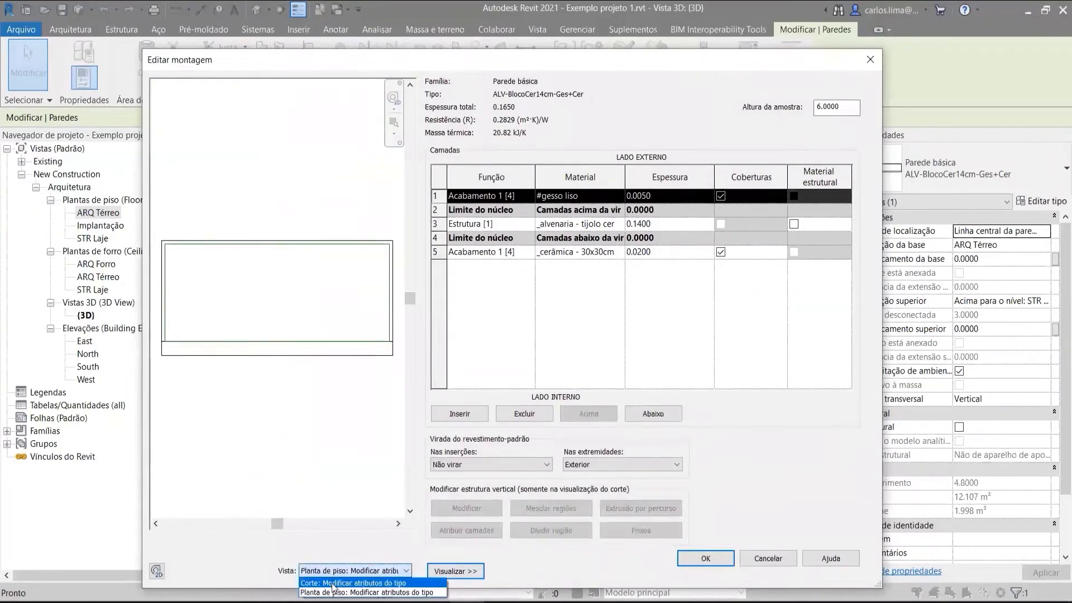
click(335, 583)
Unlock the top edge of the ceramic finish layer in the section preview using Modify, and apply the type changes
scroll(276, 132, up, 5)
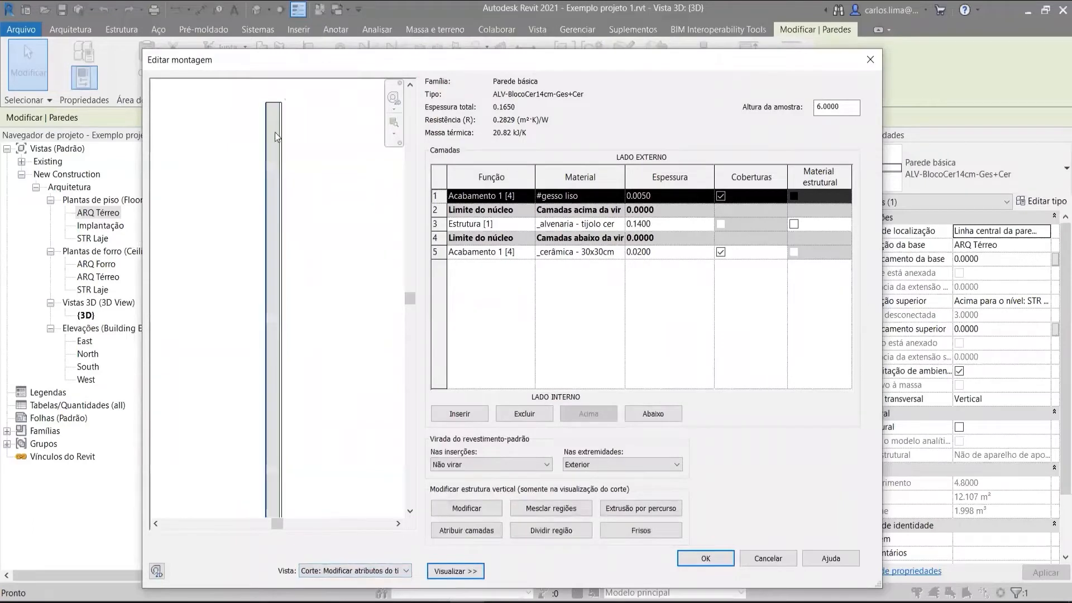
middle_drag(280, 113, 334, 375)
scroll(326, 317, up, 1)
scroll(323, 313, up, 2)
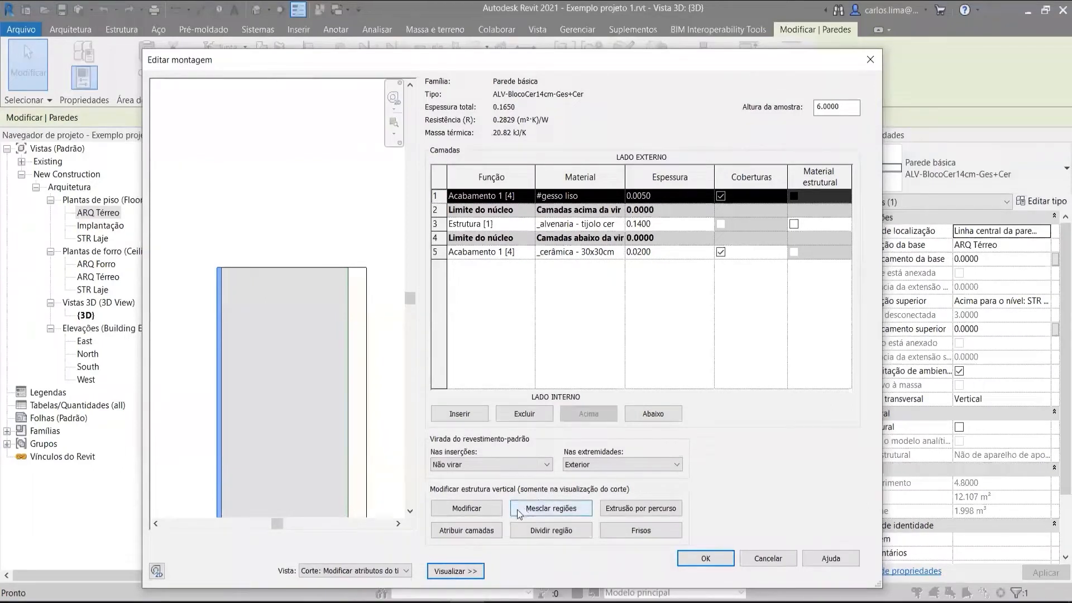
click(485, 509)
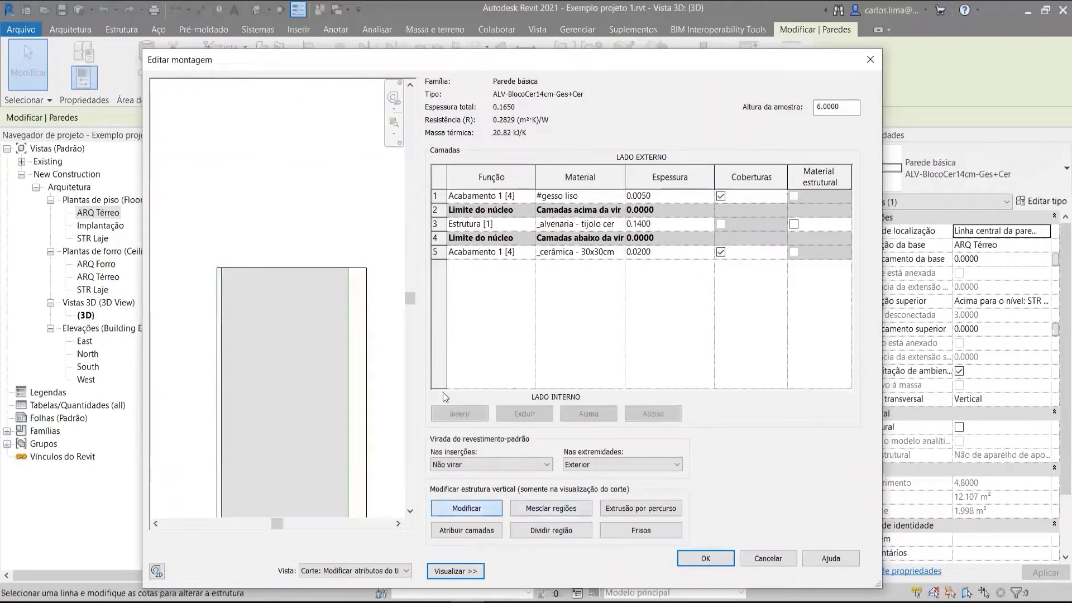
click(358, 269)
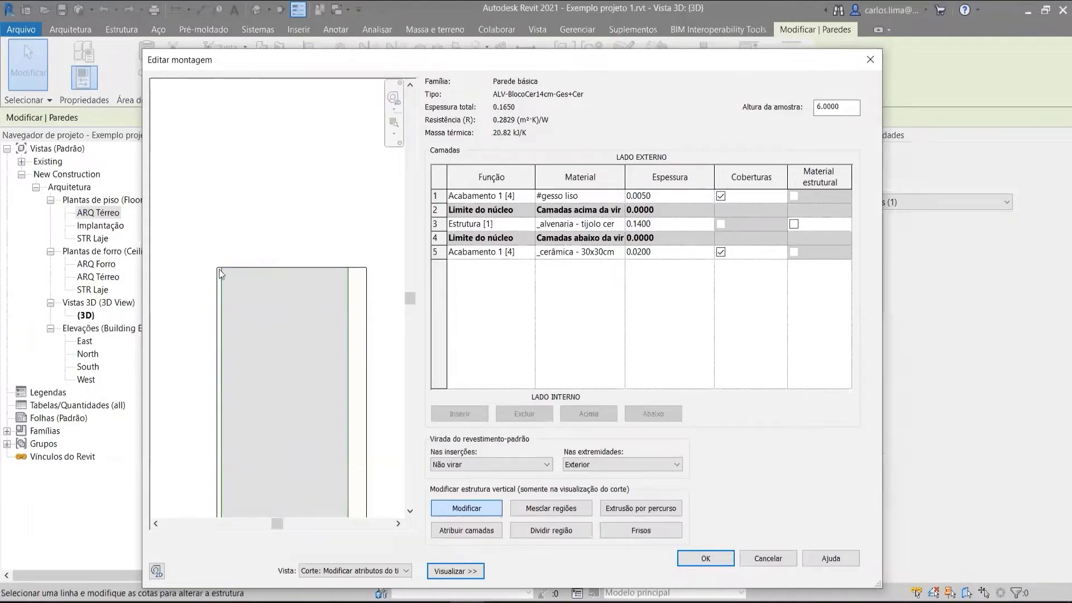
scroll(219, 268, up, 3)
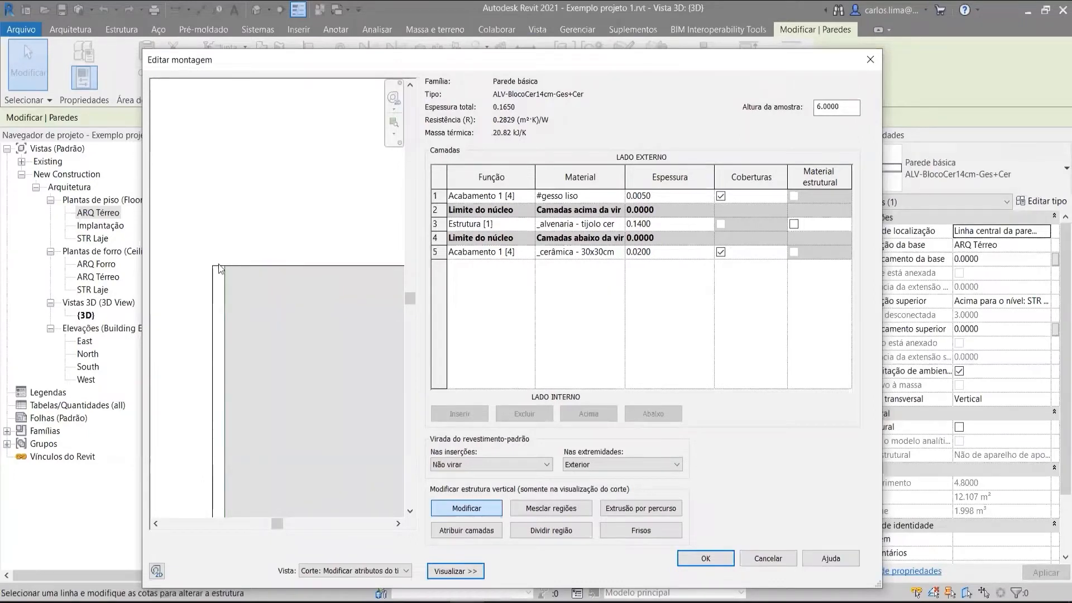
scroll(305, 242, down, 4)
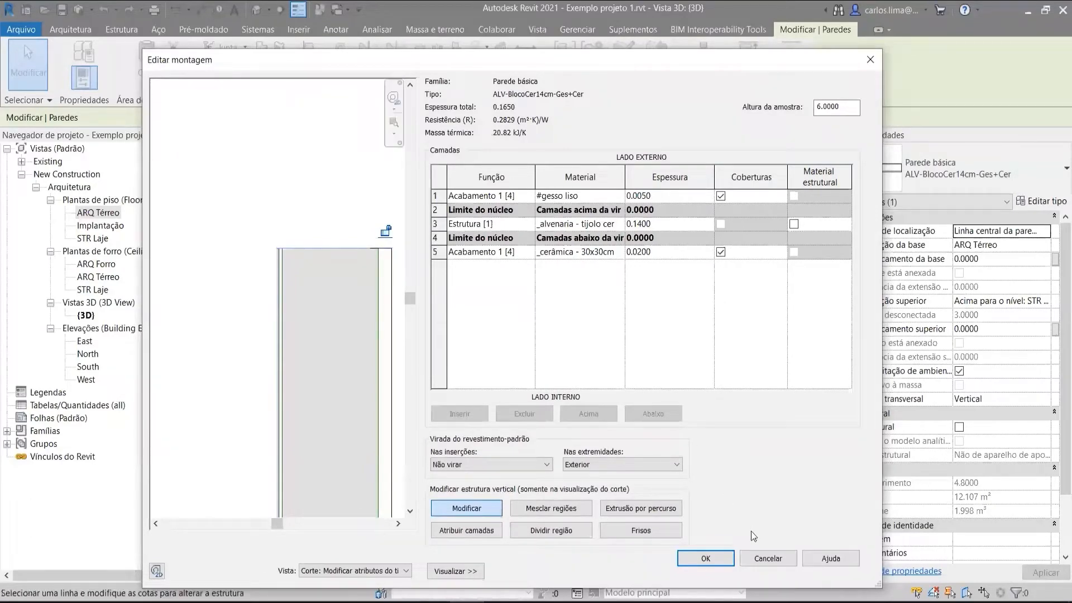
click(716, 555)
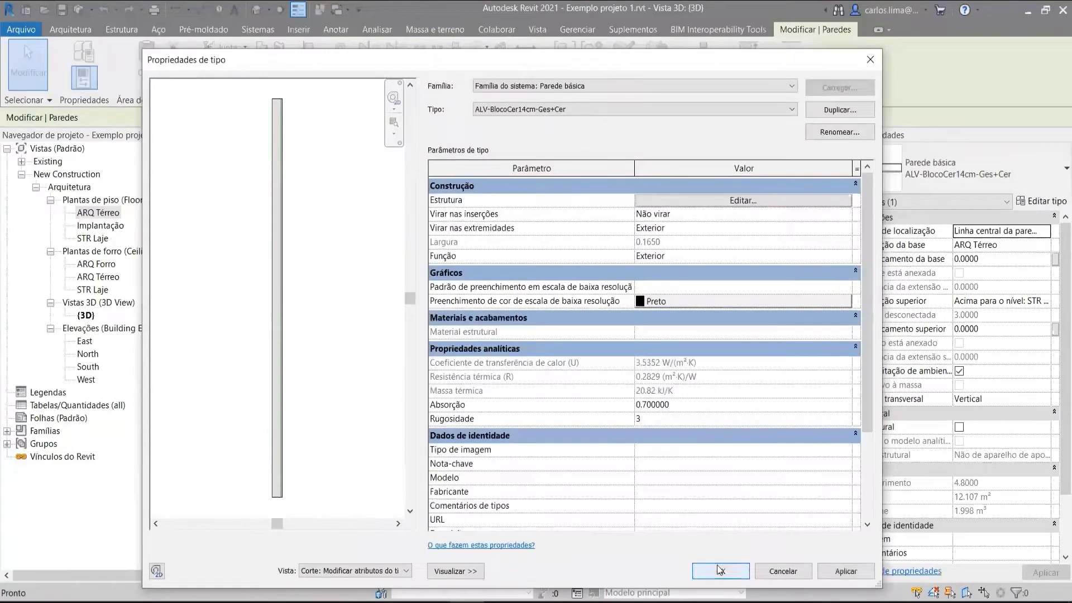
click(719, 566)
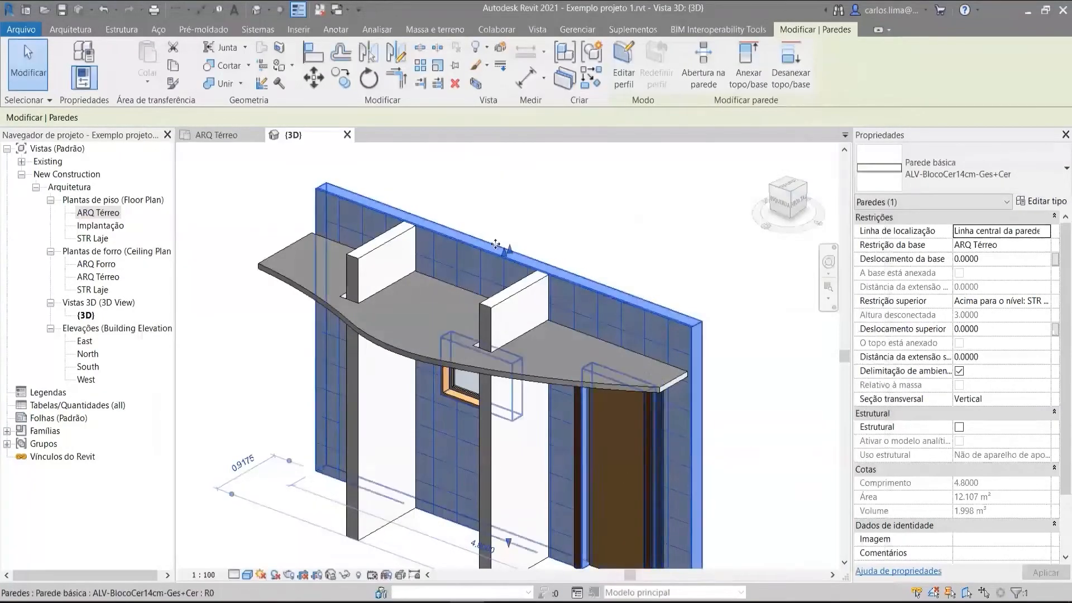
Lower the top edge of the wall's ceramic layer in the 3D view to about 0.35 below the wall's top
scroll(509, 242, up, 4)
drag(517, 255, 509, 248)
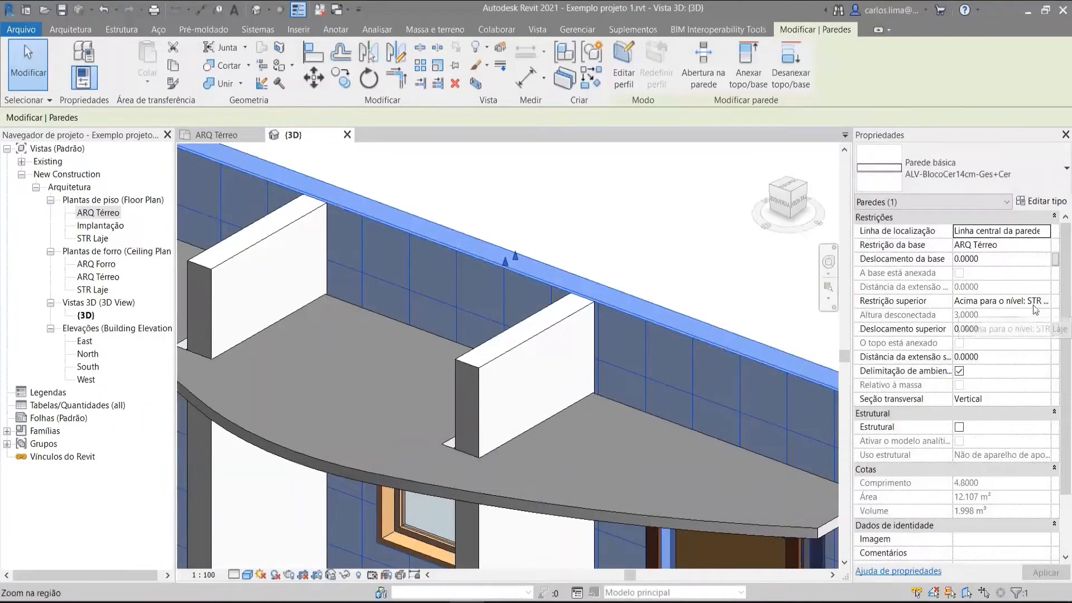
drag(507, 261, 505, 290)
scroll(480, 352, down, 1)
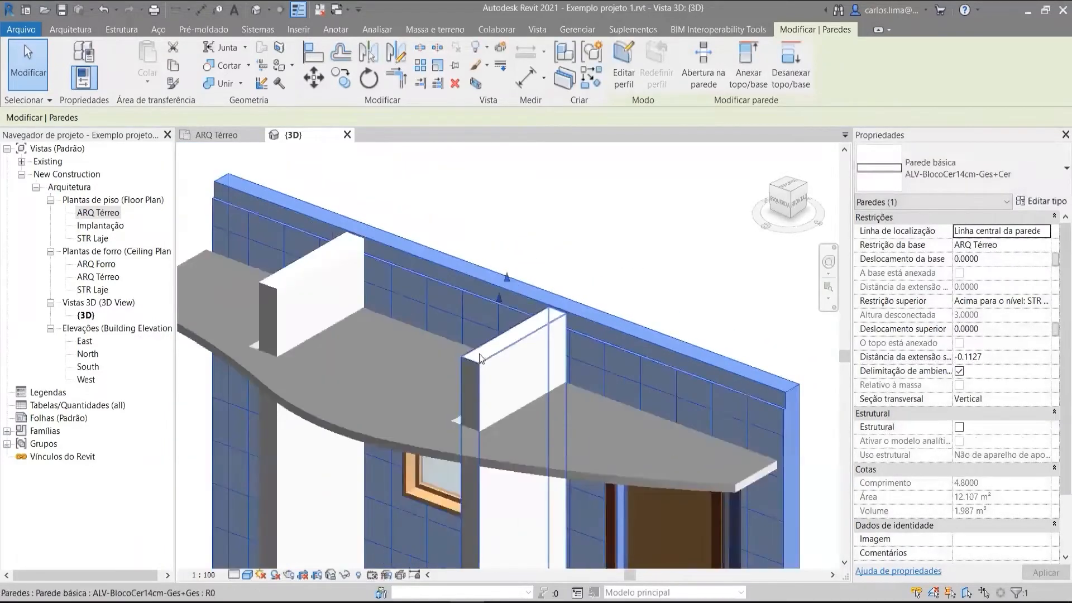
middle_drag(480, 364, 477, 254)
drag(505, 188, 491, 317)
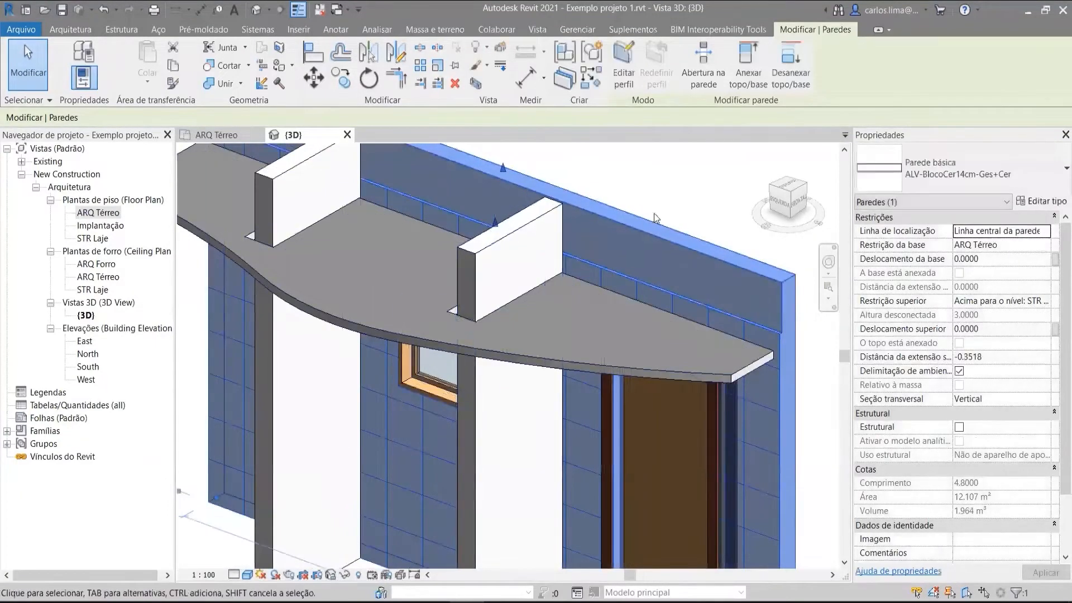
click(654, 213)
Set the long wall's top extension distance to -0.3
middle_drag(783, 362, 605, 345)
scroll(607, 329, up, 2)
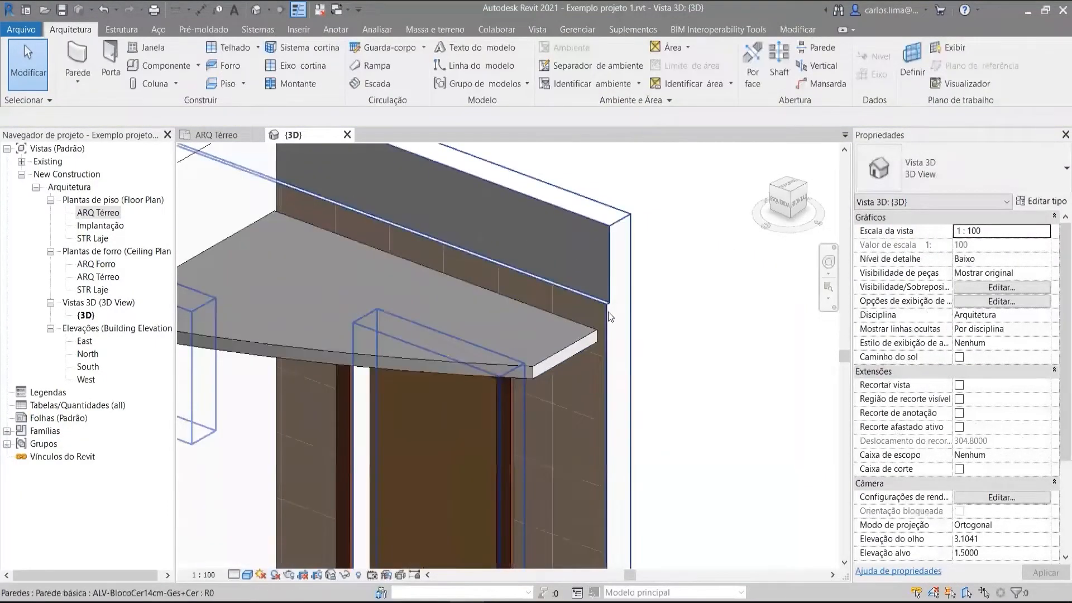
click(601, 314)
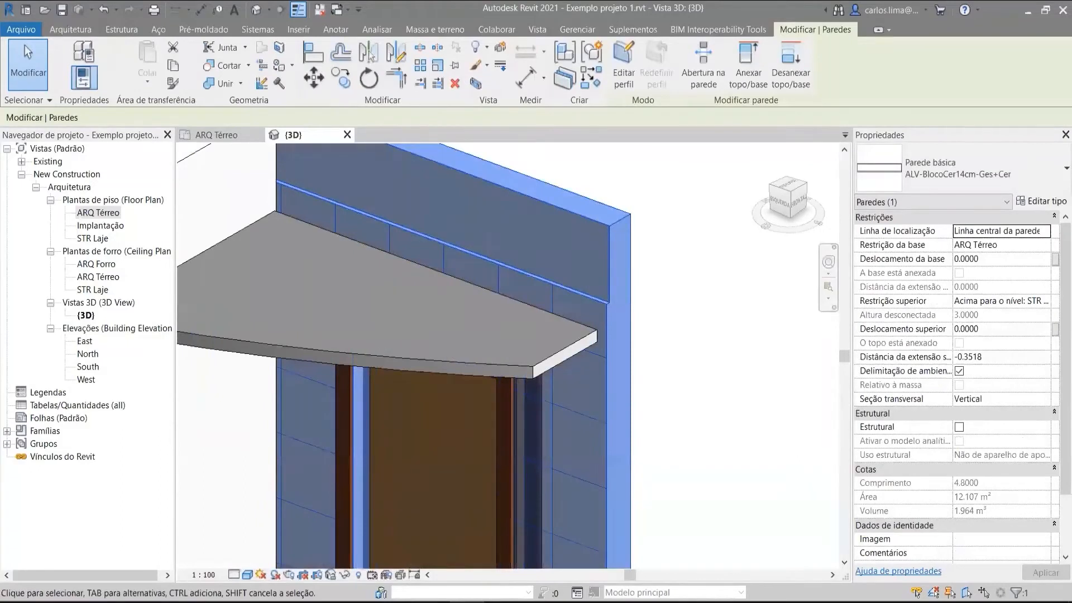
scroll(584, 294, down, 2)
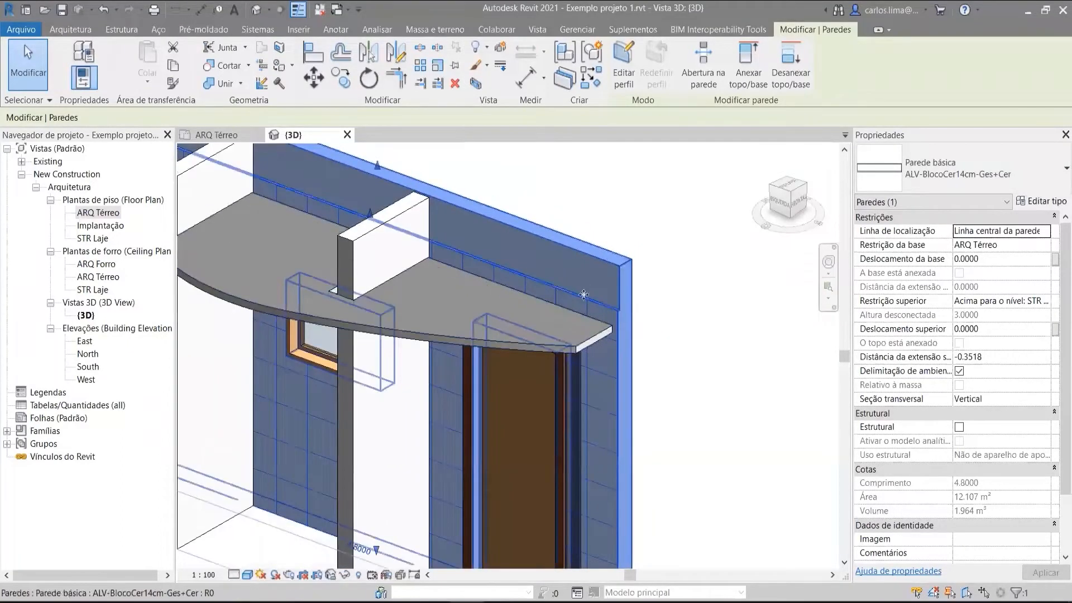
click(999, 361)
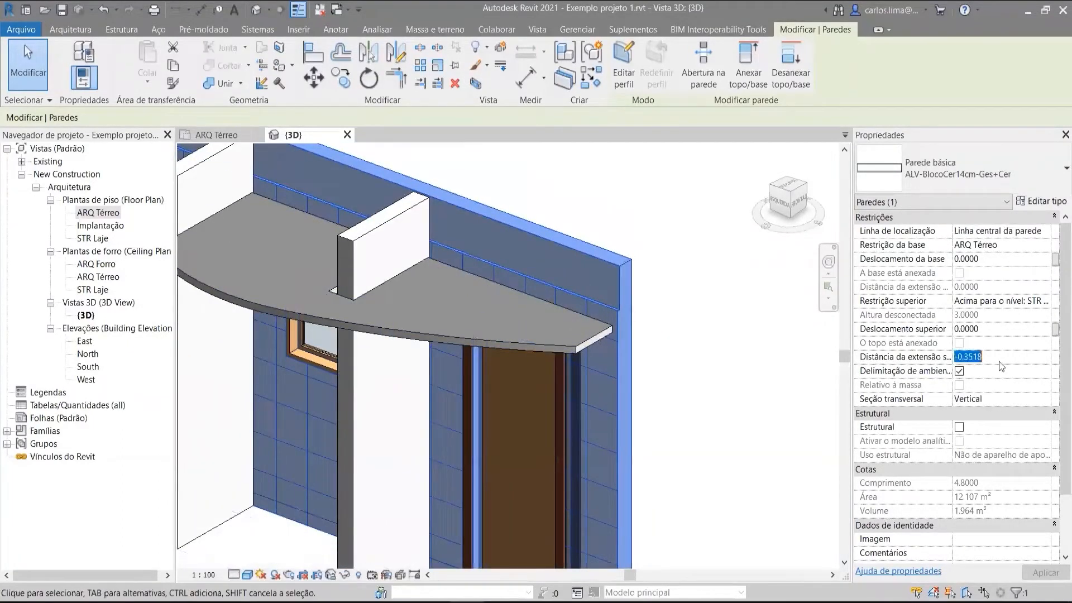
text(-)
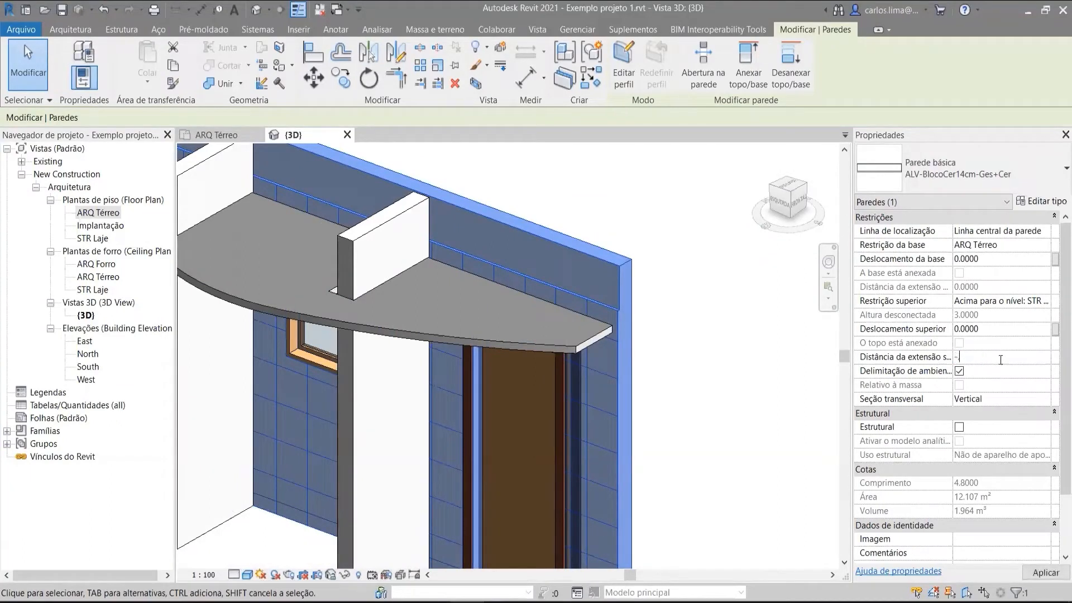
text(.3)
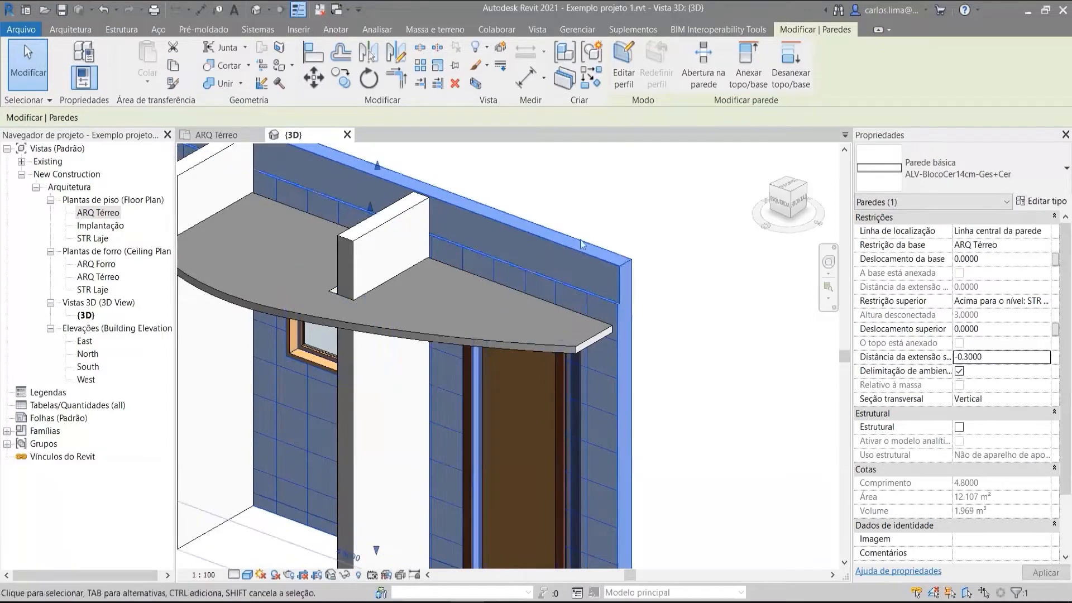
Examine the lowered ceramic layer from both sides of the wall and against the ceiling in the 3D view
click(640, 217)
middle_drag(541, 213, 619, 340)
scroll(622, 336, down, 2)
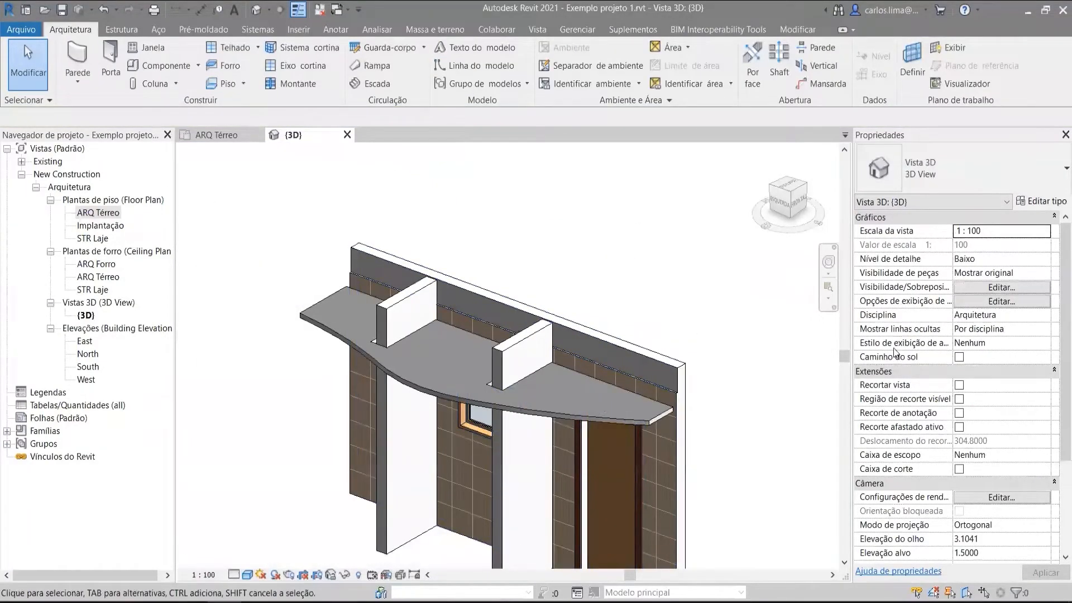
scroll(642, 318, up, 3)
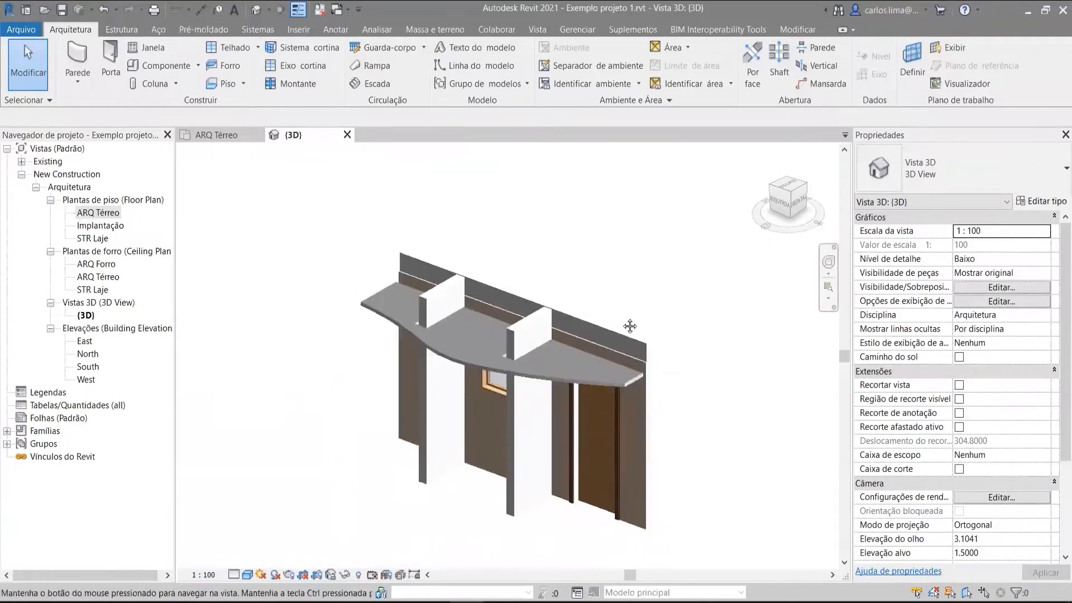
click(646, 349)
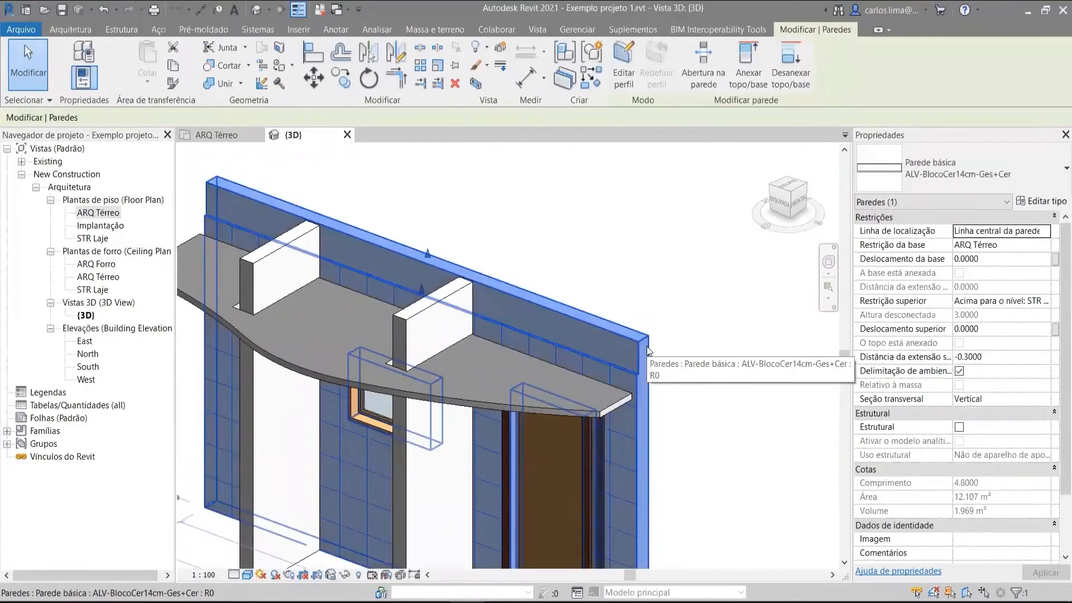
scroll(639, 352, up, 2)
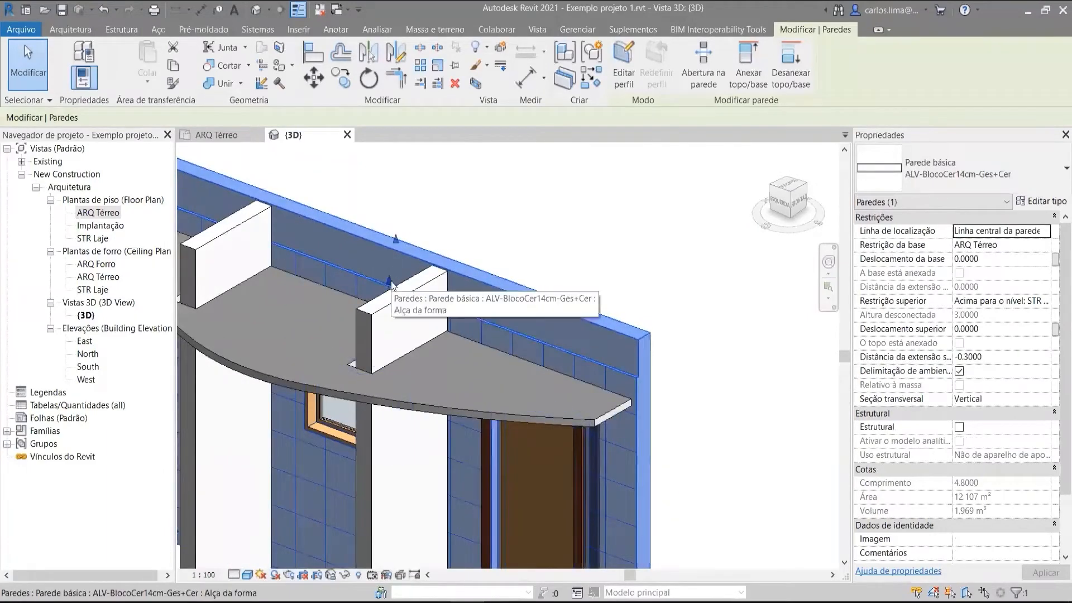
scroll(391, 285, down, 3)
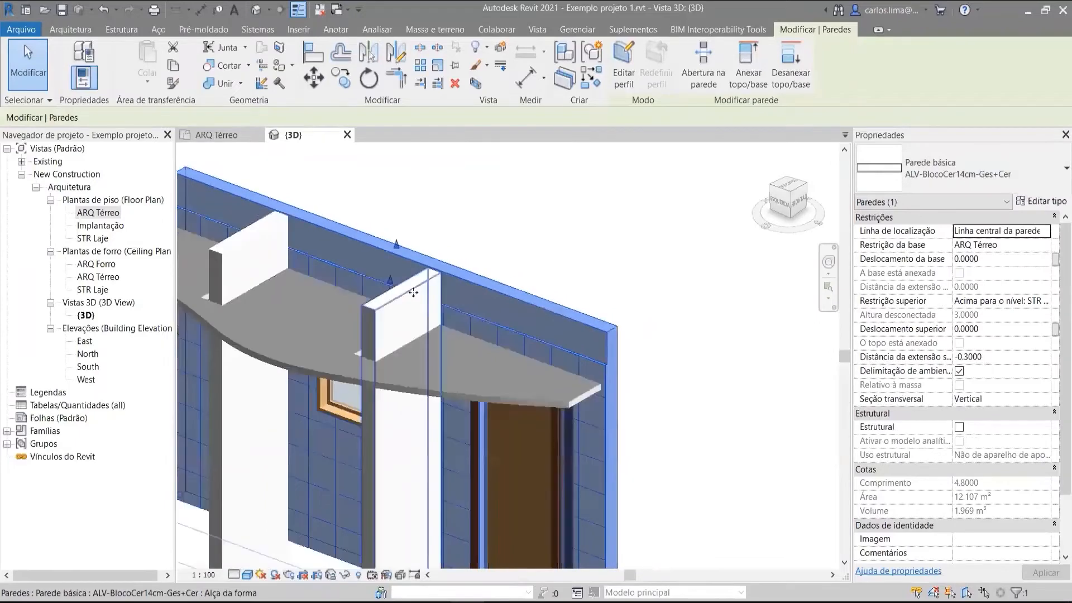
shift+middle_drag(670, 418, 461, 318)
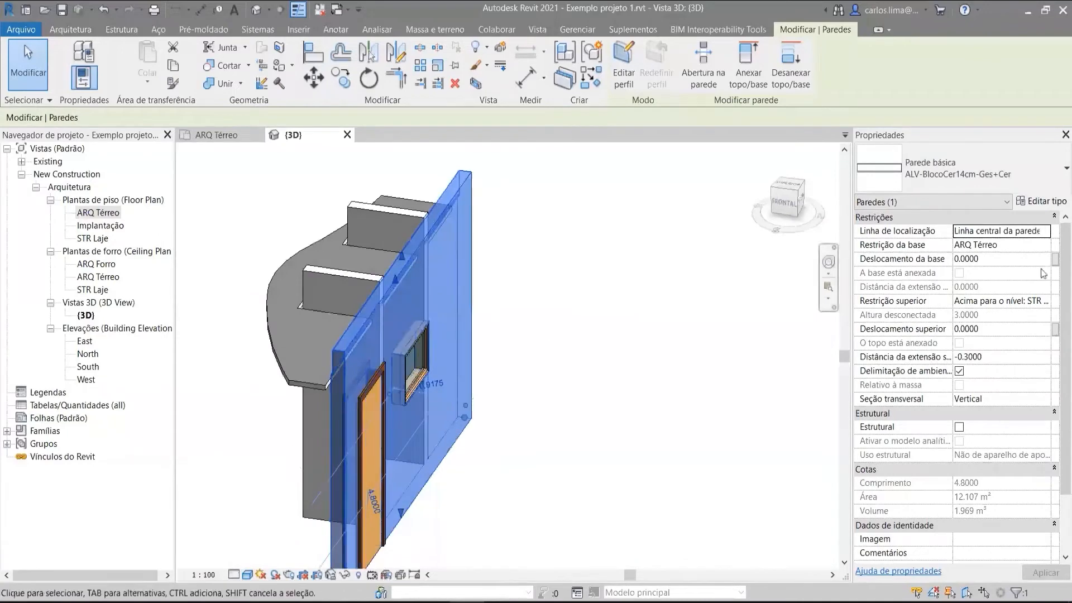
Insert a 0.03 thick structure layer between the core boundary and the ceramic finish in the selected wall type's layer structure
click(1039, 201)
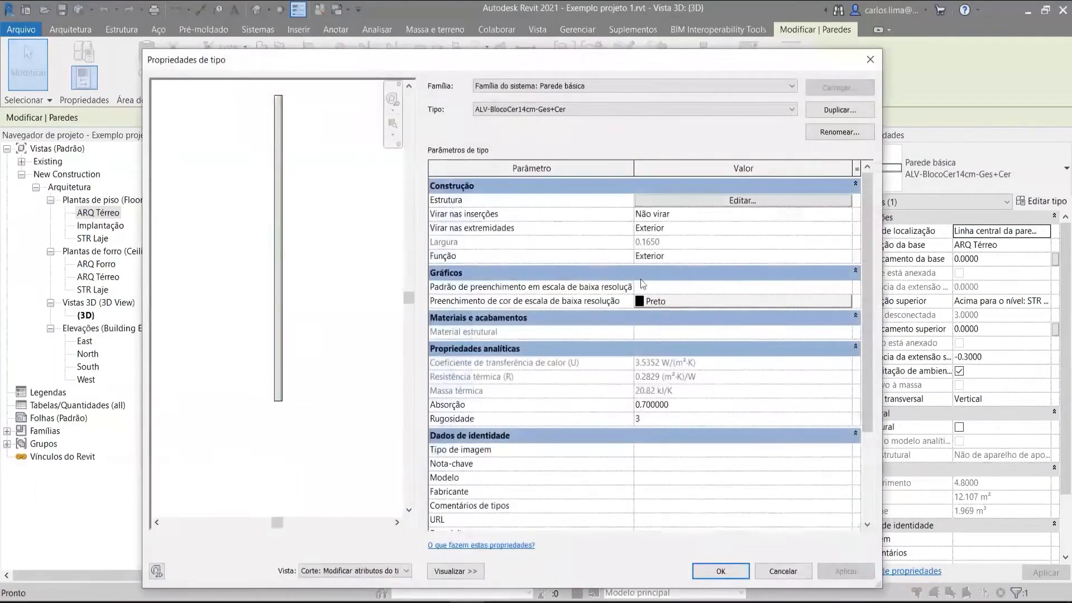
scroll(328, 218, up, 3)
middle_drag(303, 134, 371, 346)
scroll(257, 172, up, 4)
scroll(327, 163, up, 3)
middle_drag(328, 163, 255, 233)
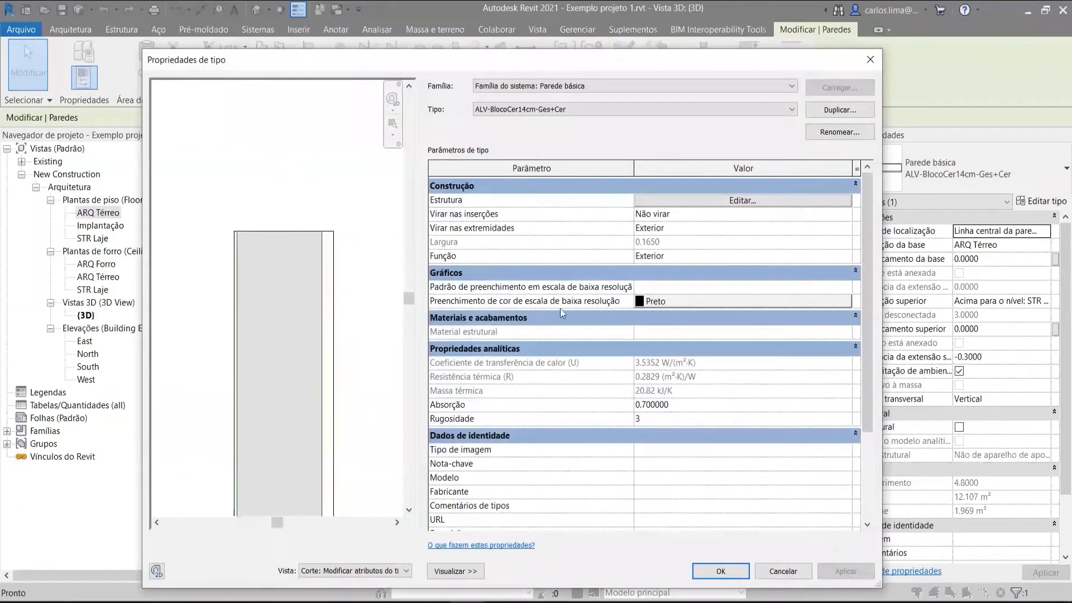
click(695, 202)
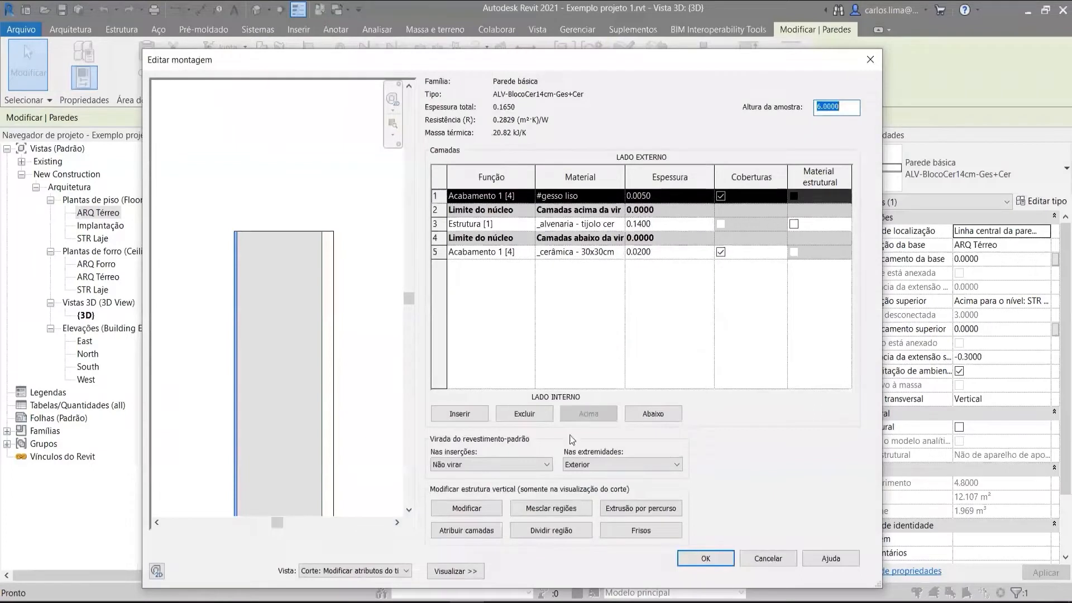
click(475, 509)
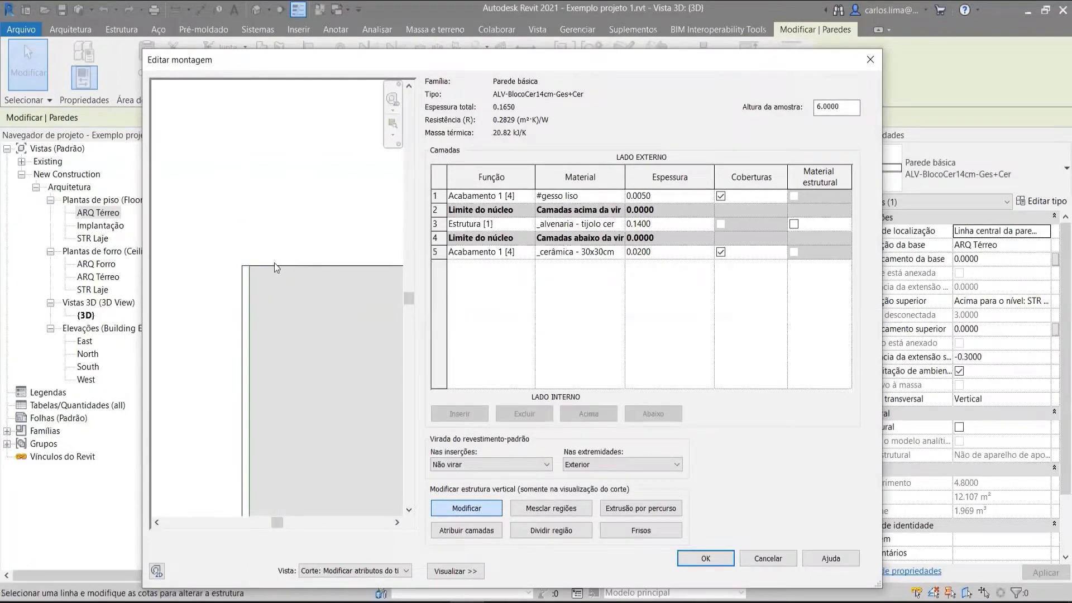
scroll(251, 262, up, 5)
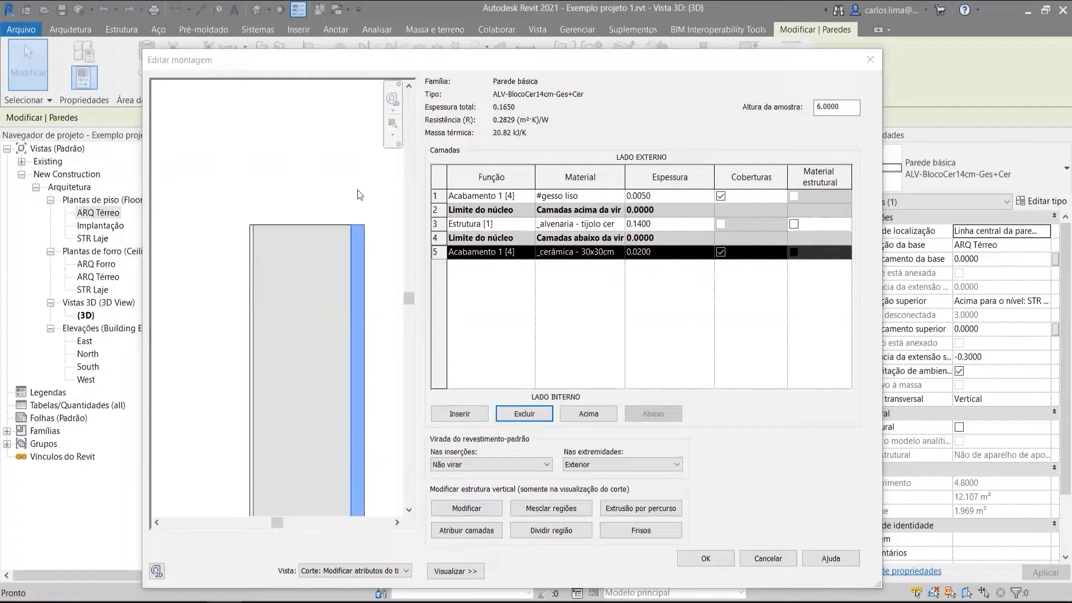
middle_drag(340, 222, 313, 240)
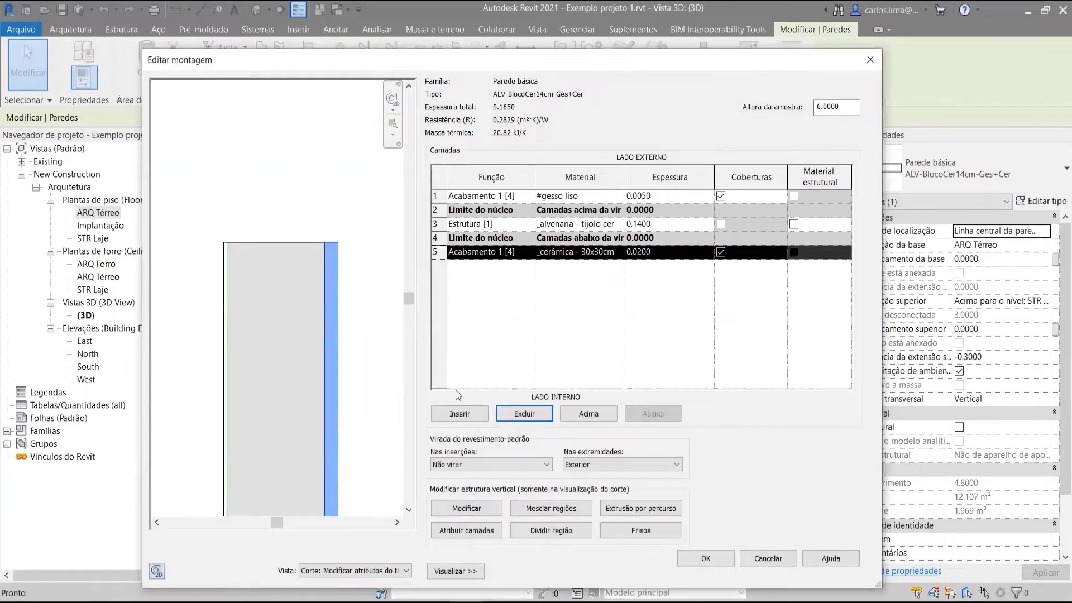
click(460, 414)
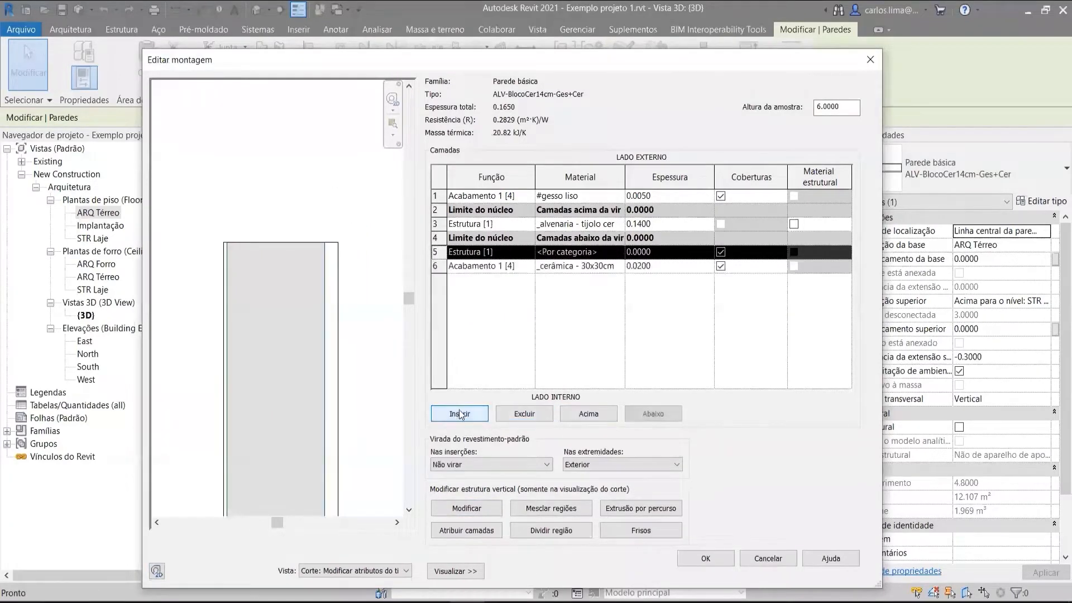
click(639, 254)
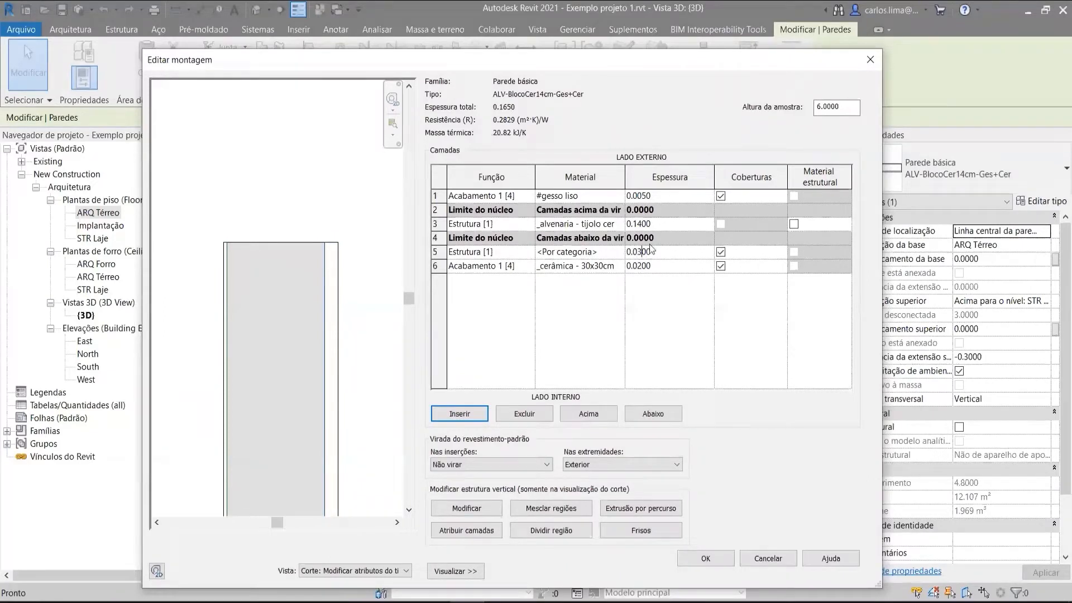
Unlock the top edge of the 0.03 structure layer in the section preview using Modify
scroll(340, 260, up, 3)
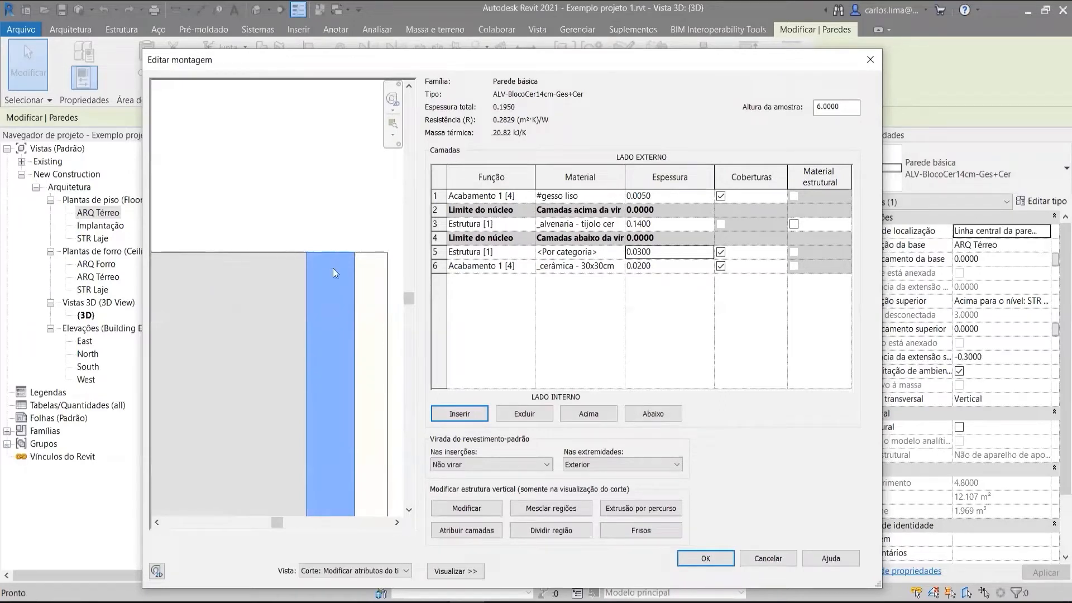
click(467, 509)
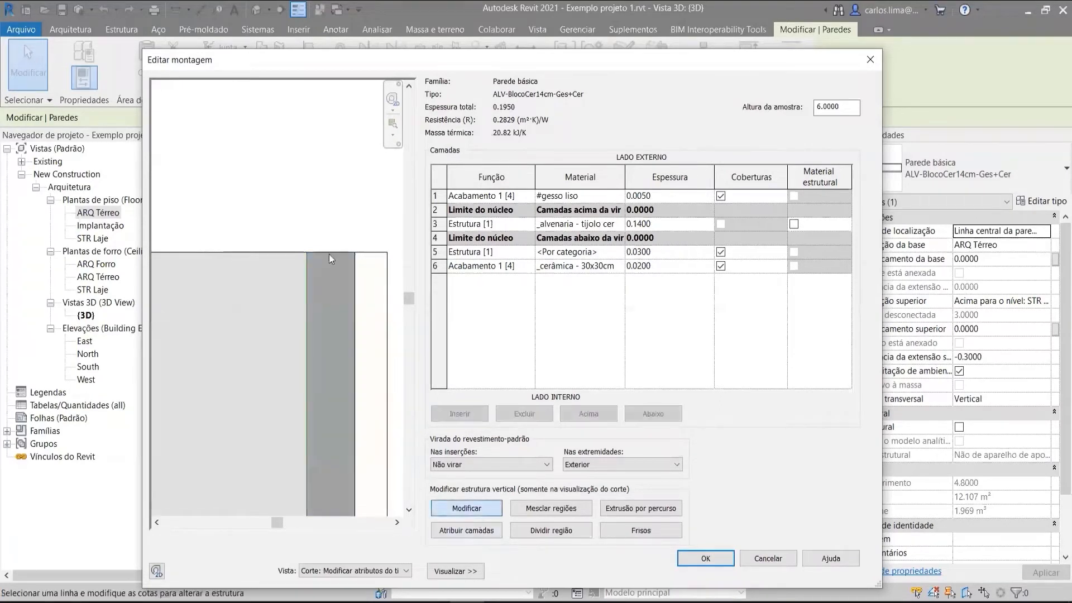
click(330, 252)
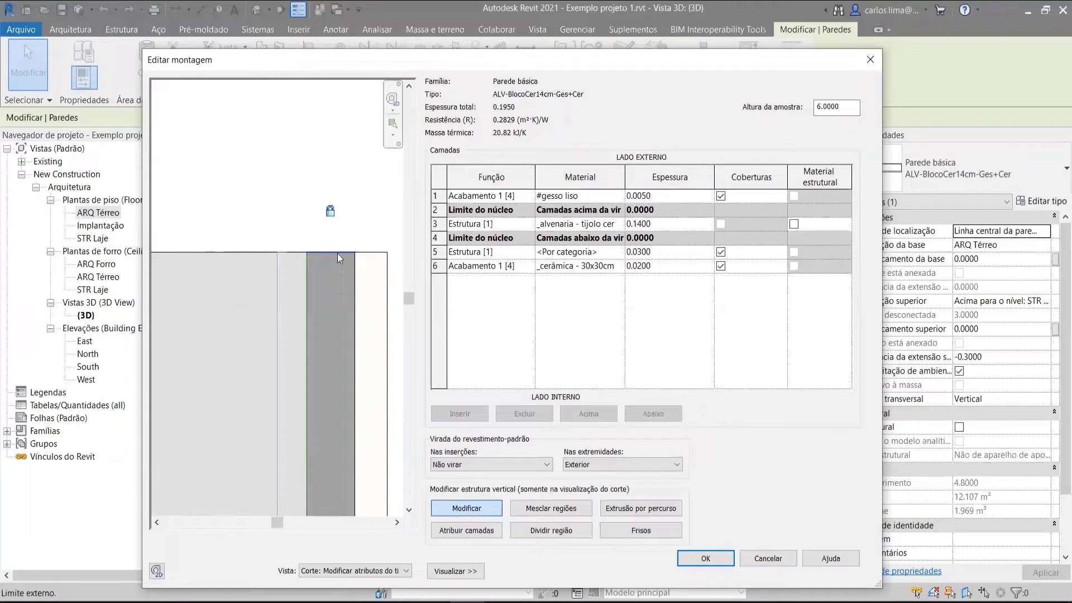
click(371, 253)
click(343, 252)
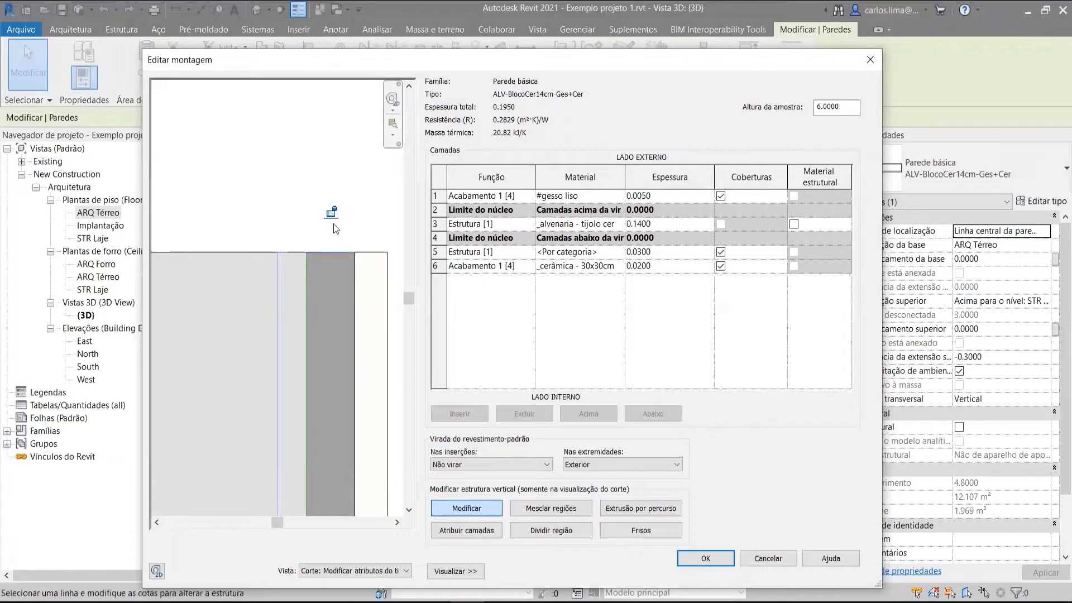
Check the top edge of the plaster finish in the section preview, and confirm the wall type changes
scroll(336, 228, down, 3)
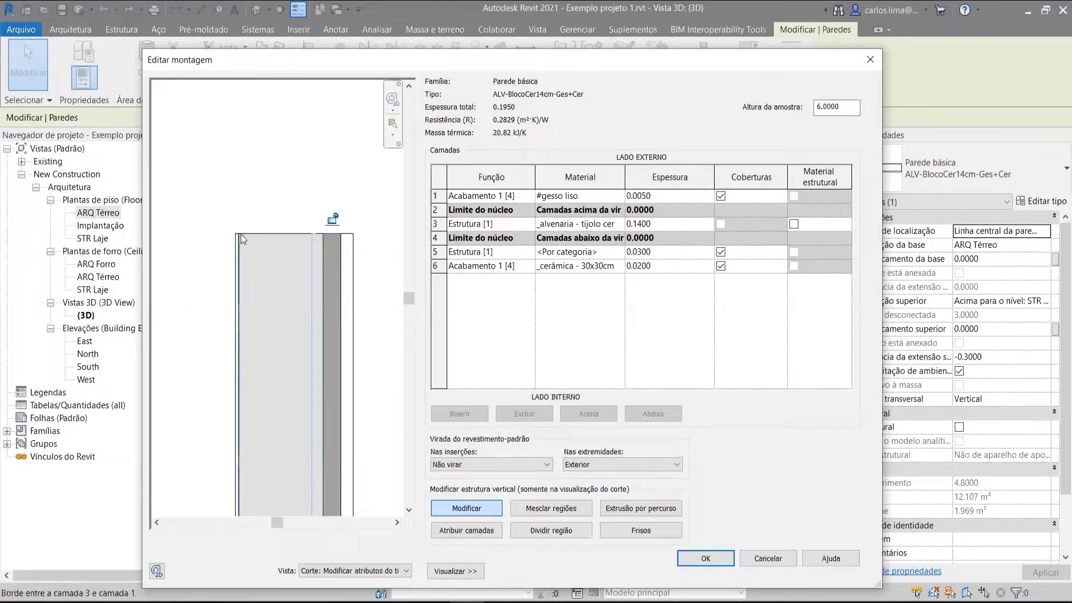
scroll(240, 233, up, 3)
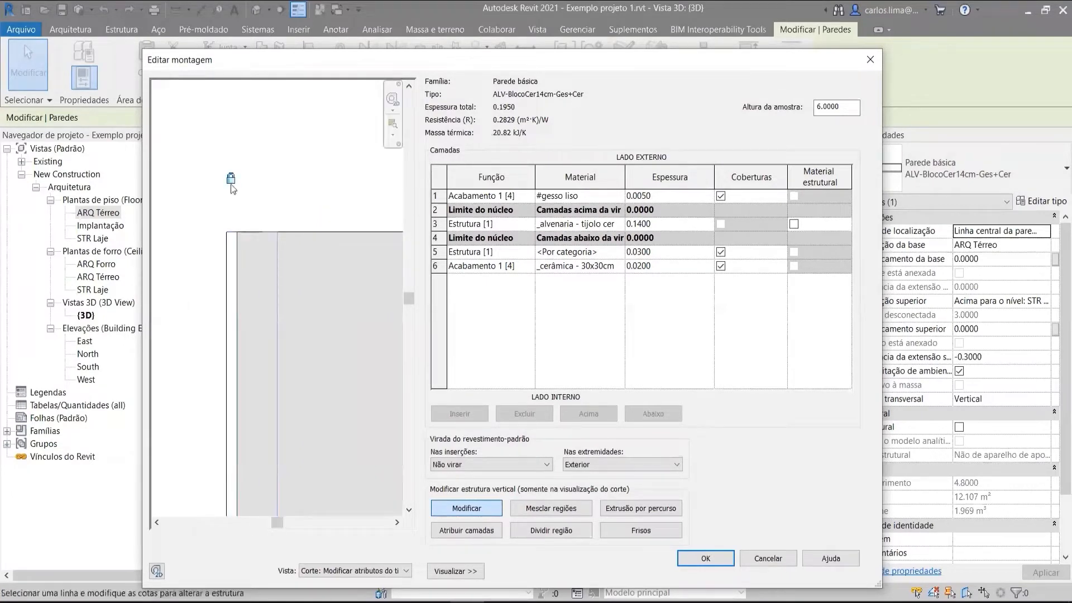
scroll(303, 248, down, 2)
scroll(254, 264, down, 2)
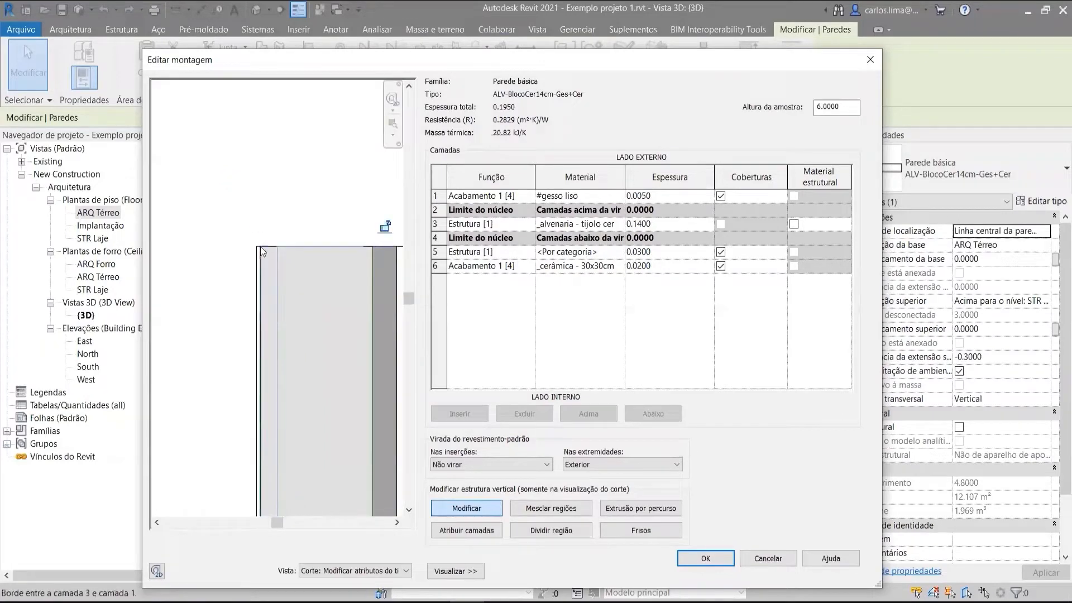
scroll(262, 237, up, 2)
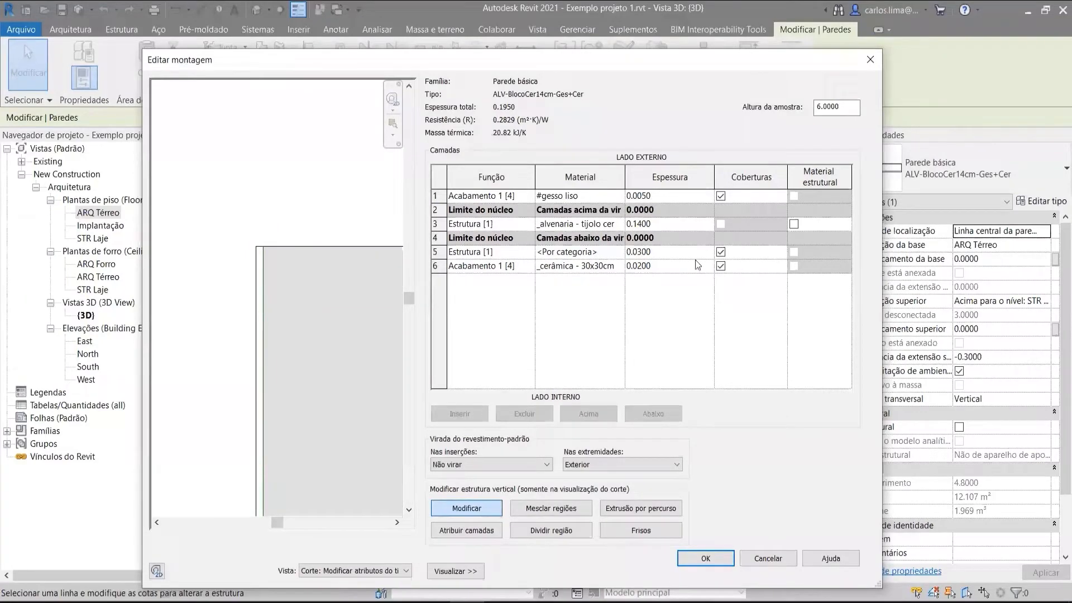
click(705, 559)
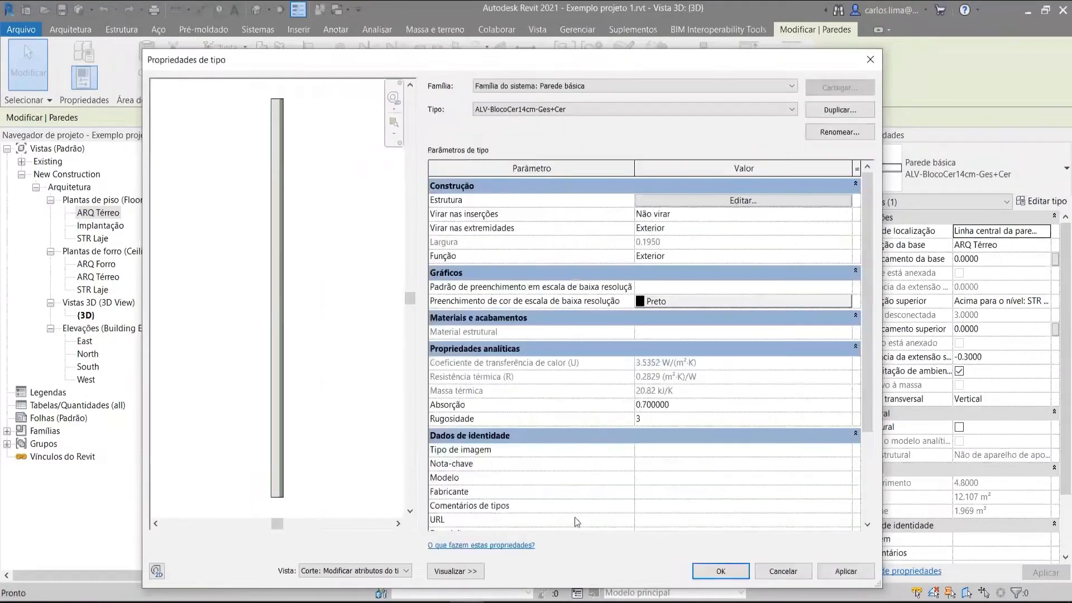
click(720, 570)
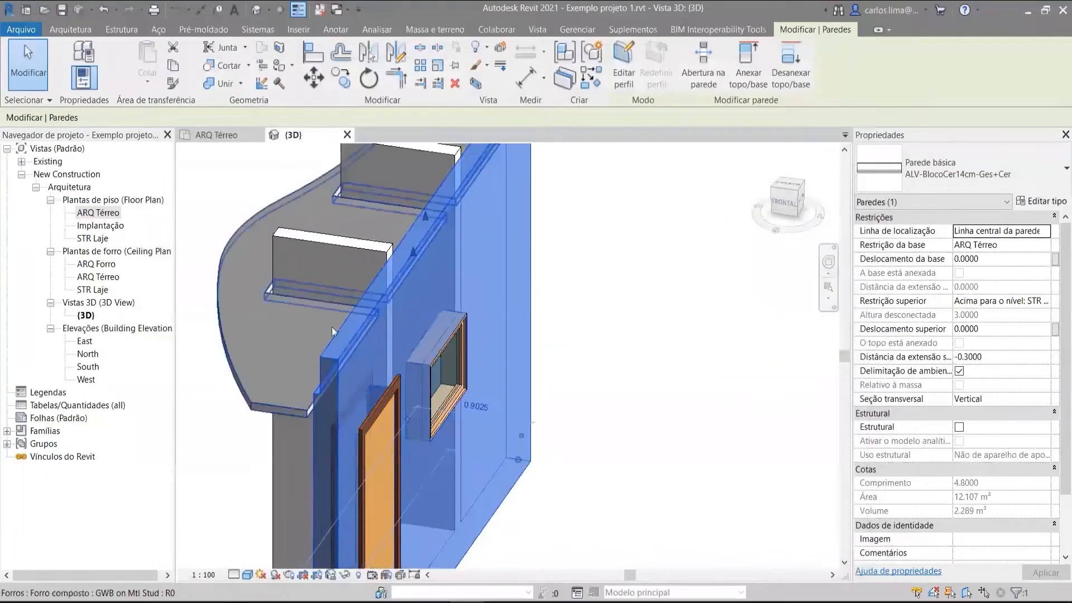
Examine the lowered inner layers against the ceiling from the ceramic side of the wall in the 3D view
shift+middle_drag(282, 360, 425, 261)
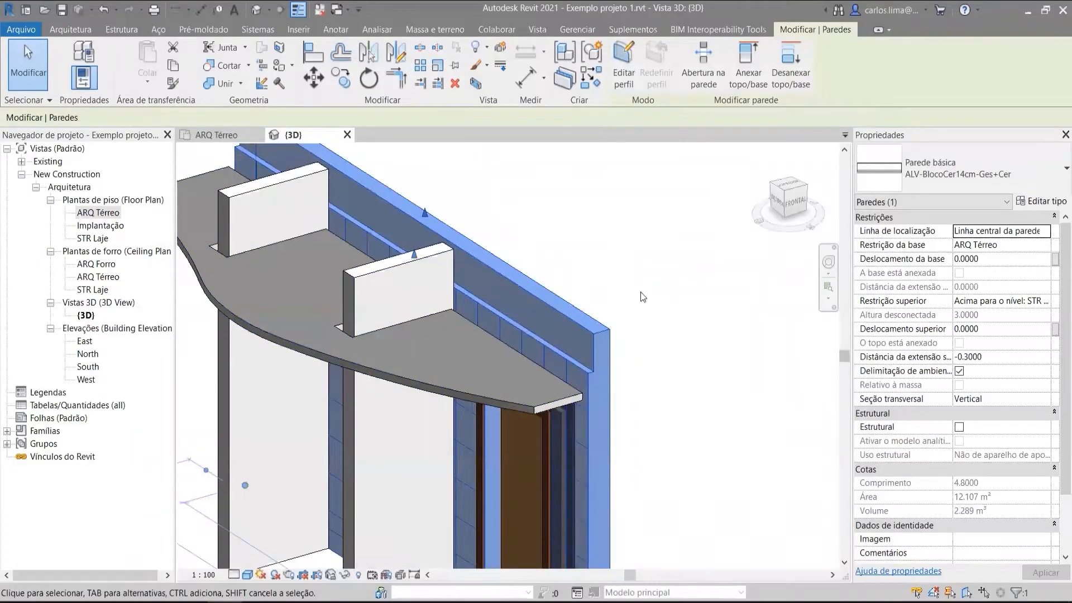
scroll(624, 284, down, 2)
click(623, 322)
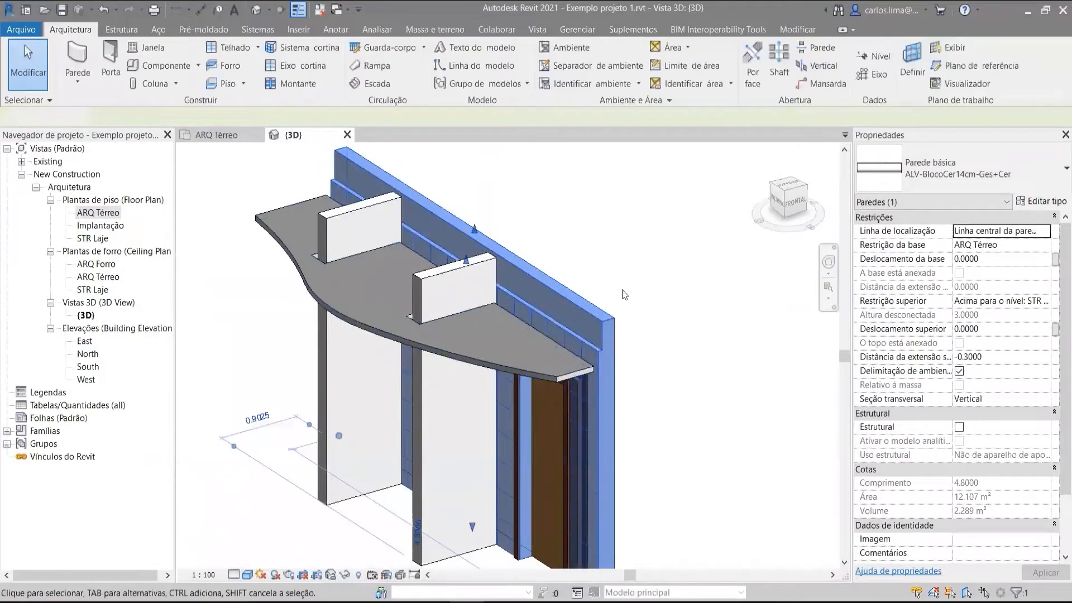
click(610, 334)
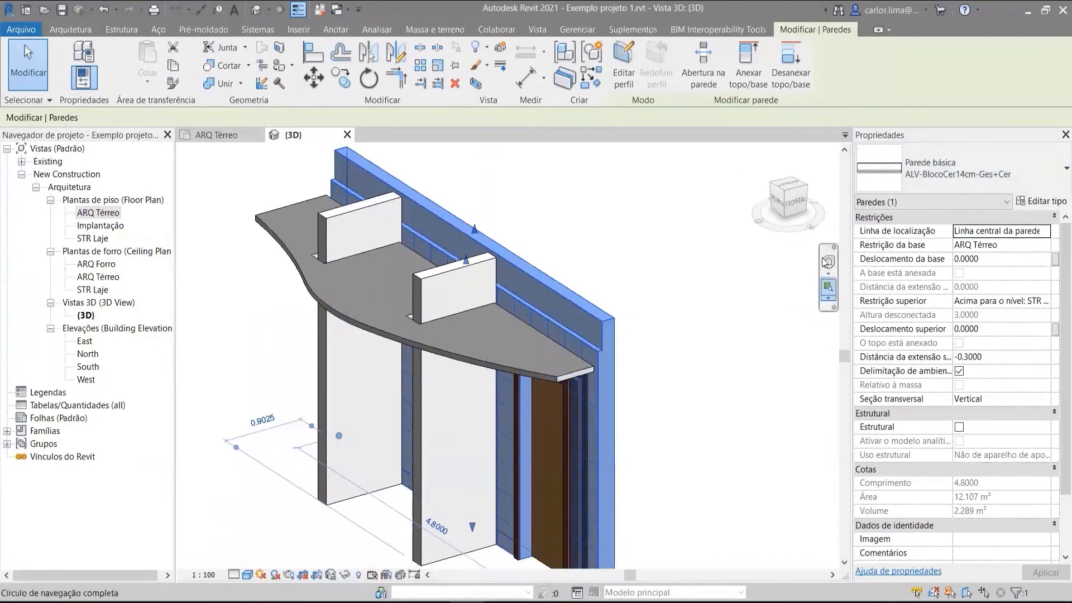
Shift the door and the window along the long wall in the ARQ Térreo floor plan, each about 0.5 from its neighbouring partition
double_click(104, 214)
click(457, 413)
scroll(465, 479, up, 2)
click(486, 493)
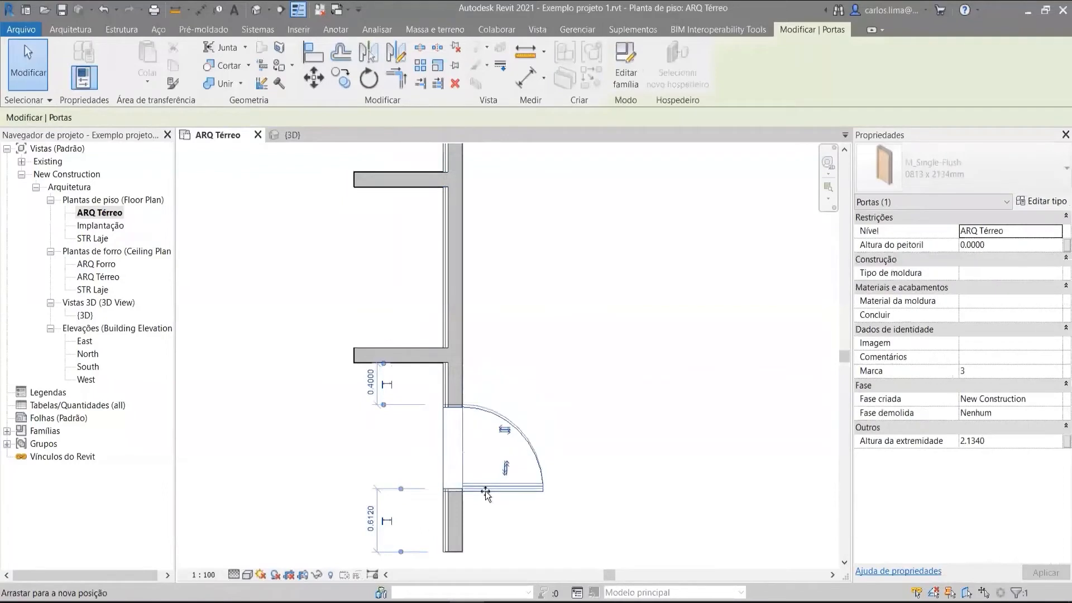
drag(486, 493, 486, 483)
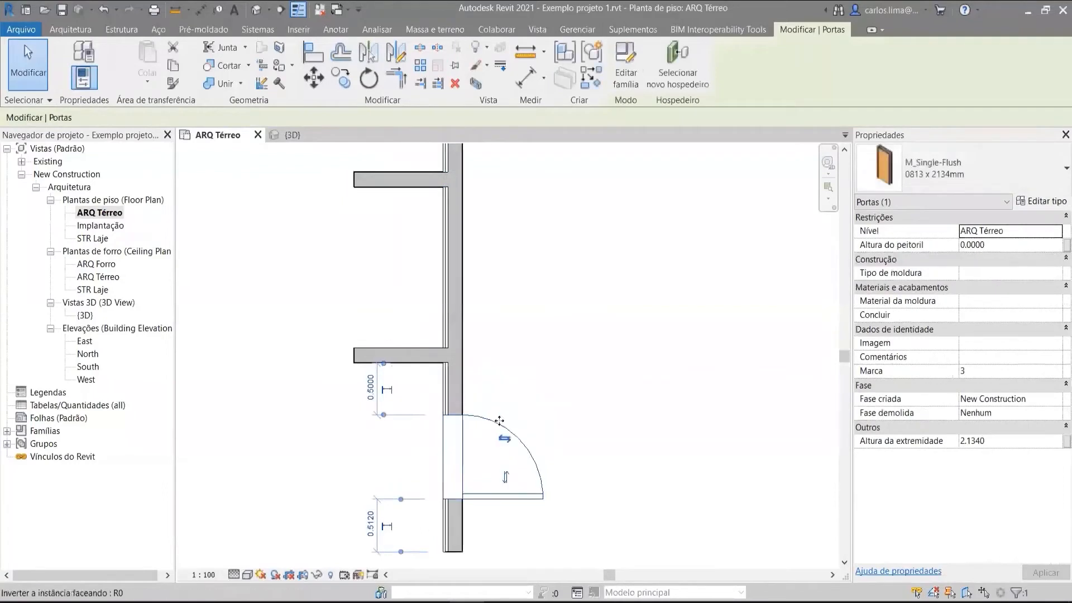
click(454, 233)
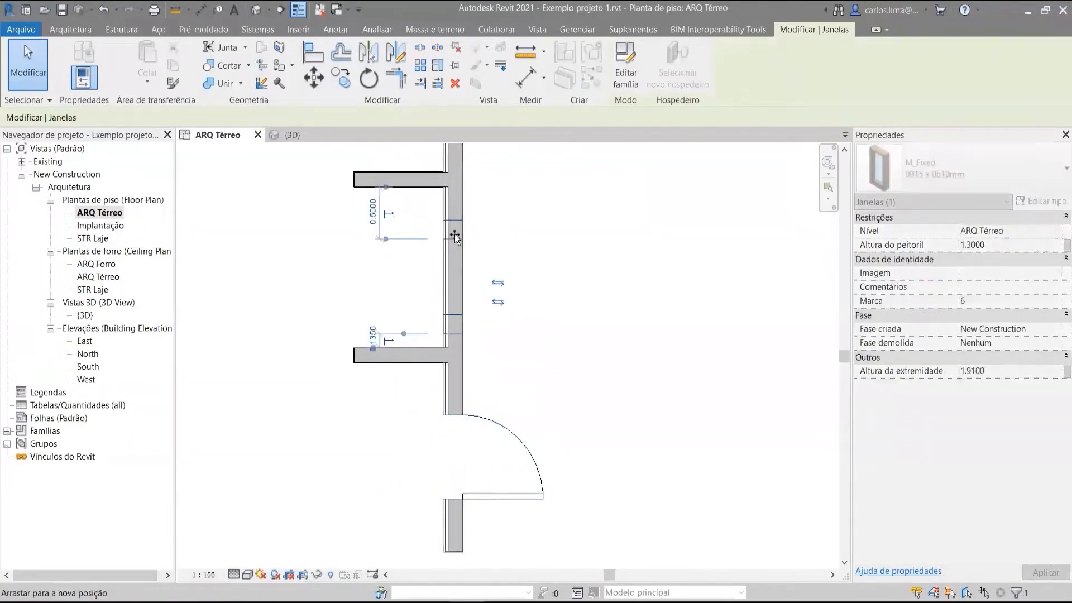
Examine the tops of the ceramic and the added layer along the whole wall in the 3D view
click(290, 135)
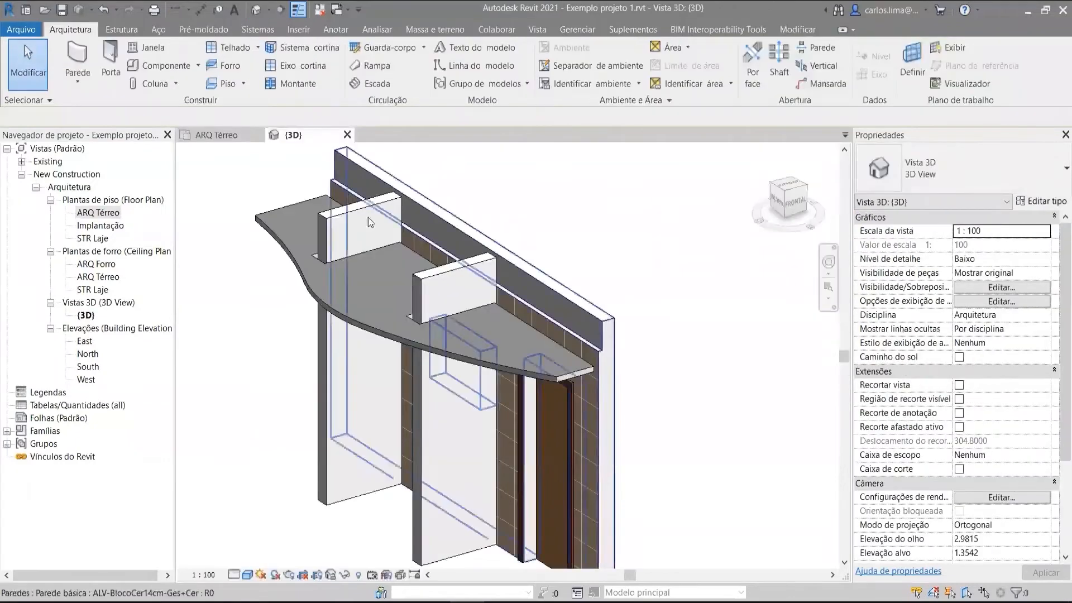
scroll(581, 346, up, 5)
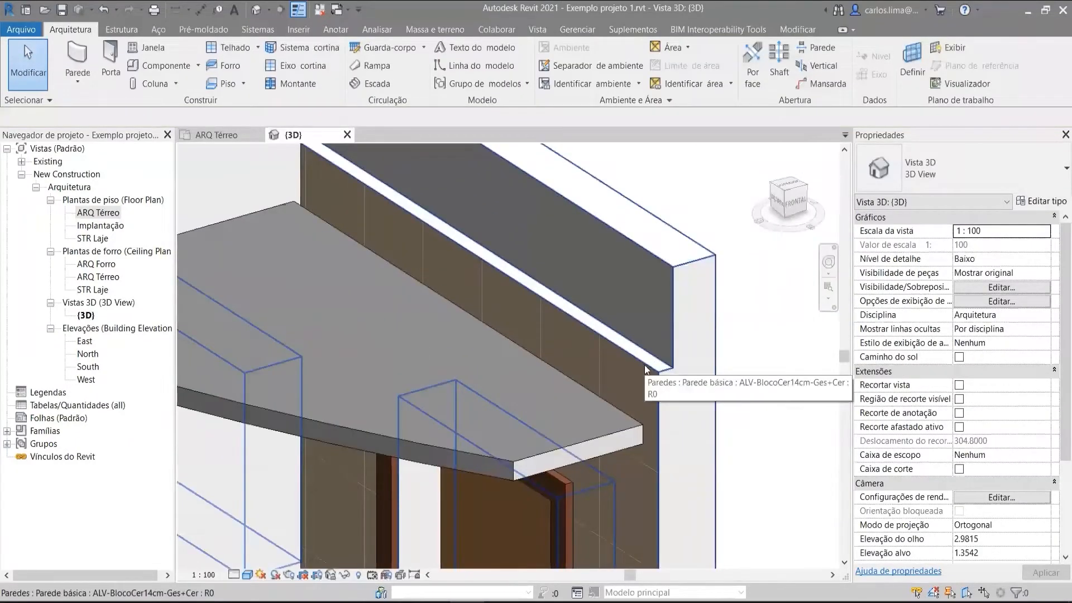
scroll(648, 364, down, 6)
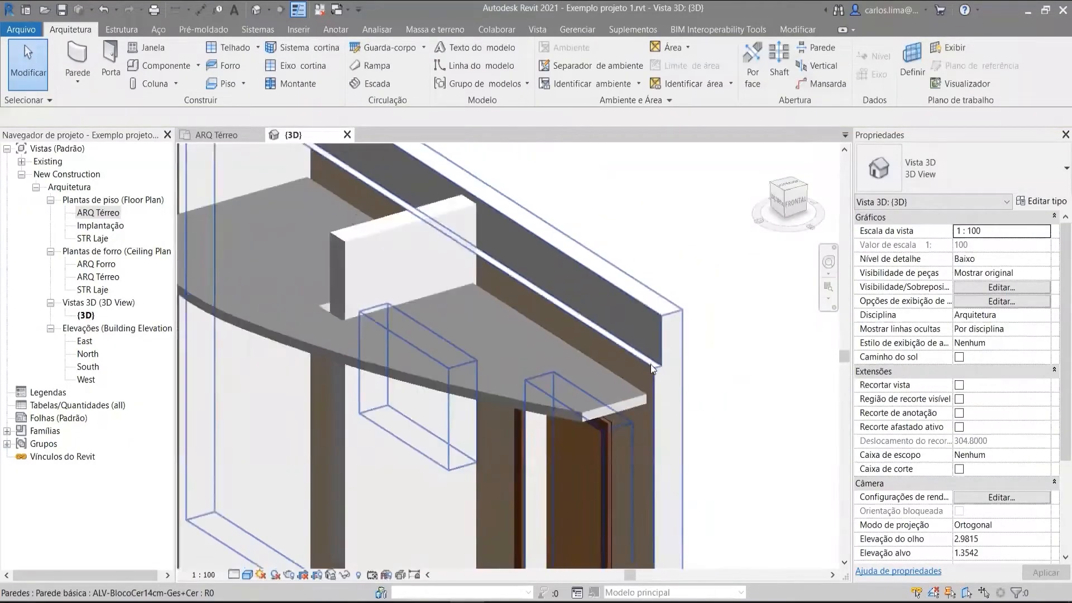
scroll(620, 372, up, 4)
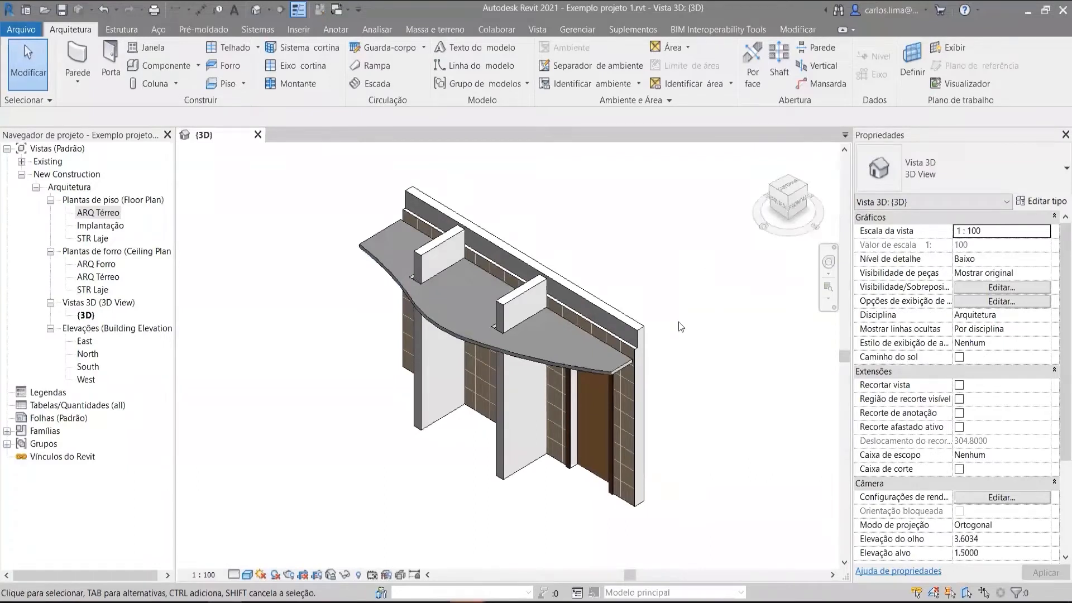
scroll(678, 322, up, 3)
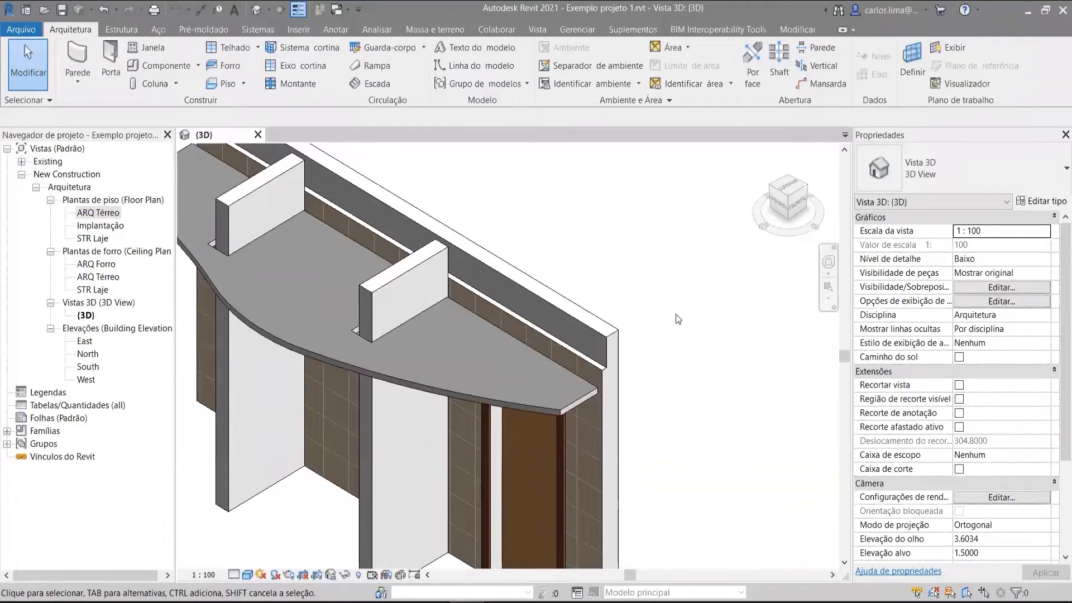
scroll(673, 315, down, 3)
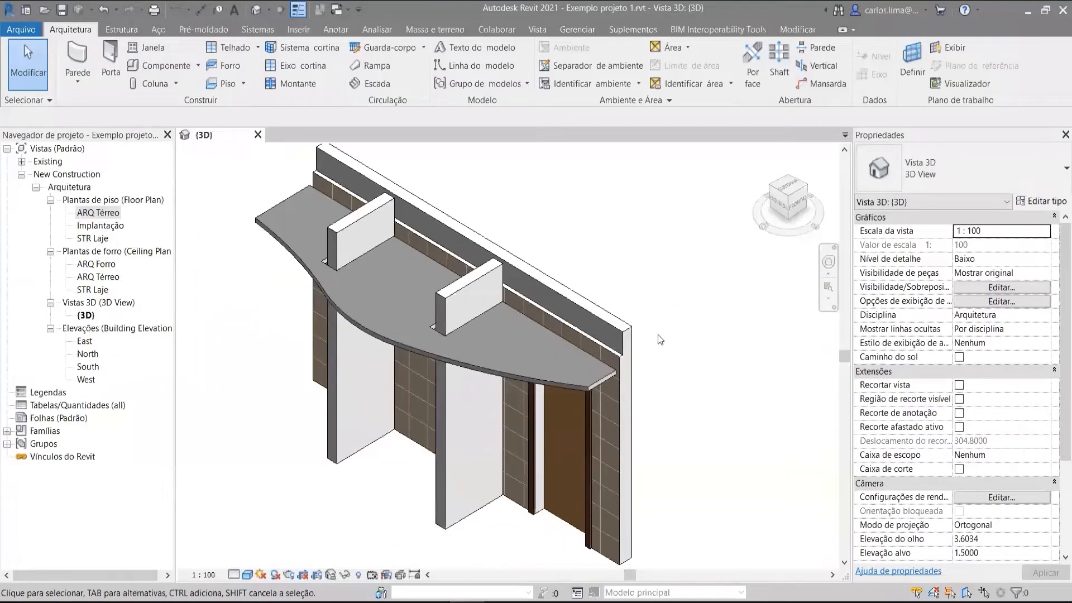
scroll(658, 337, down, 1)
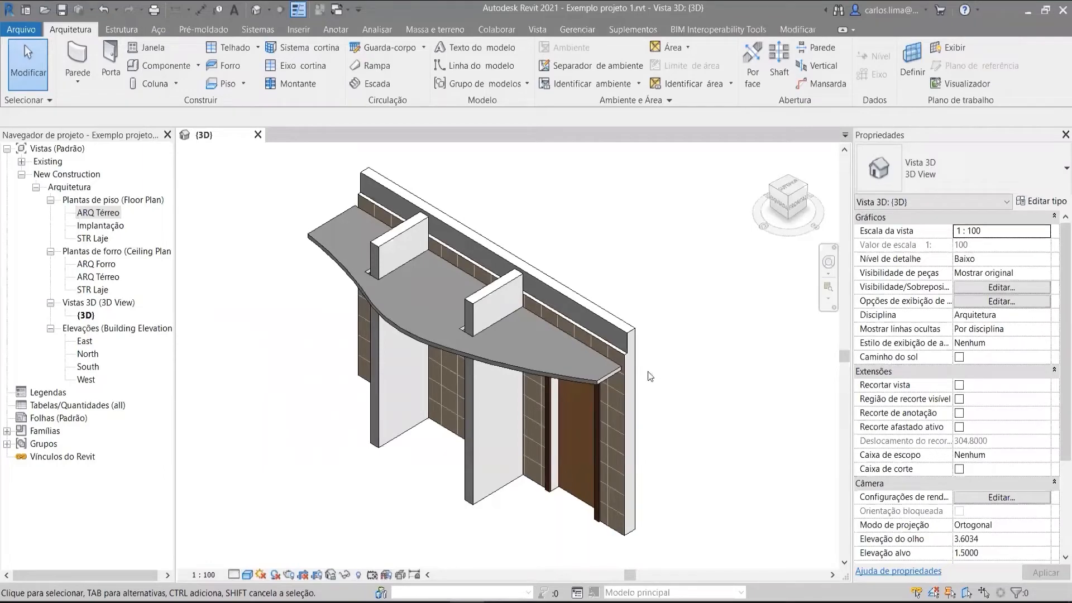
Start the Wall command and look through the available basic, curtain and stacked wall types
click(78, 56)
click(965, 154)
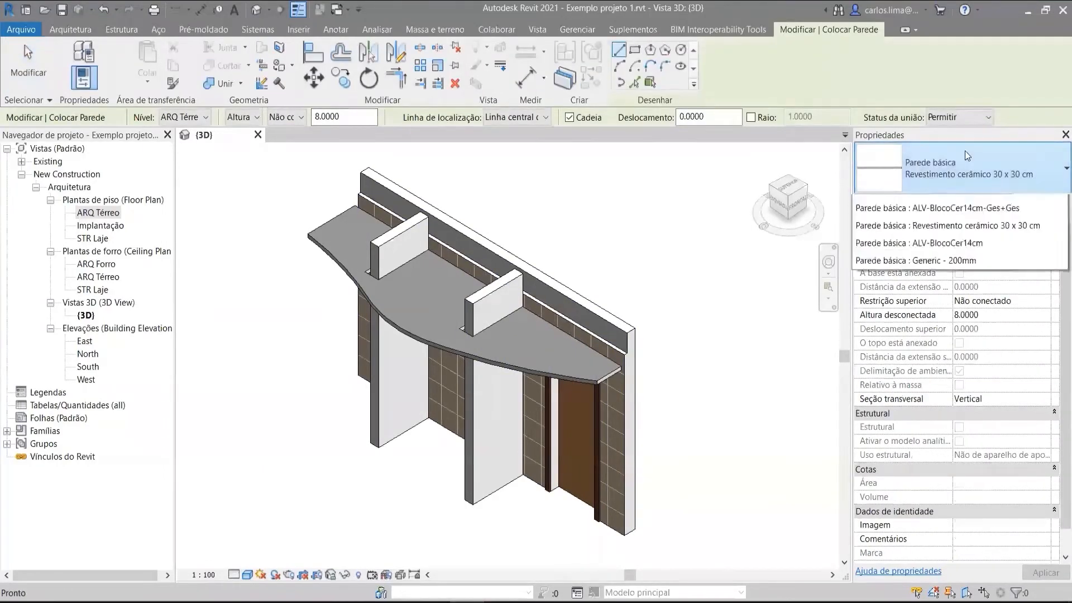
scroll(949, 242, up, 5)
scroll(950, 241, up, 5)
scroll(959, 330, down, 4)
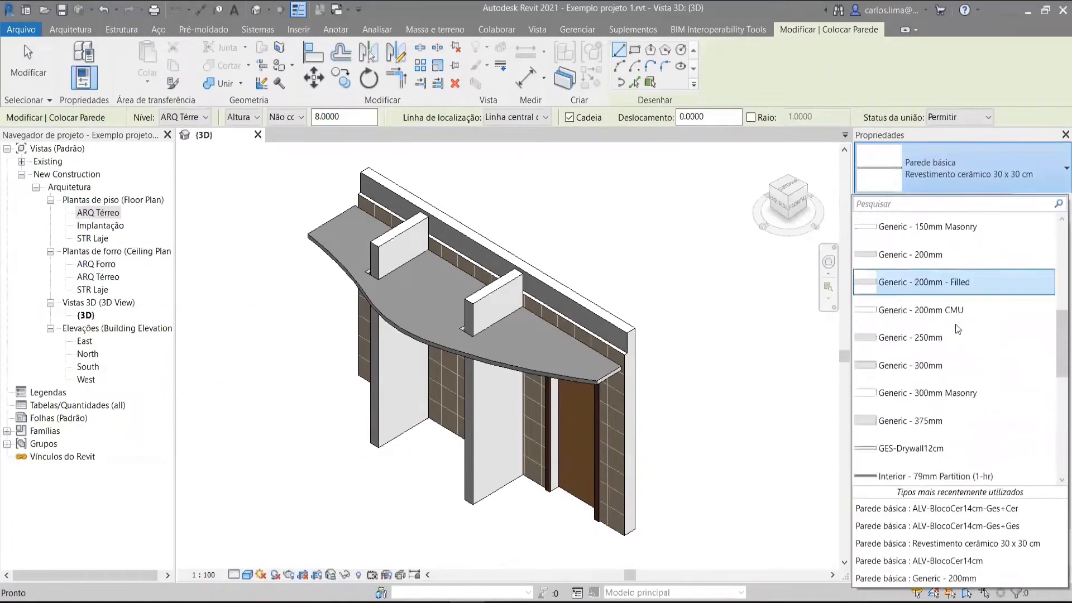
scroll(958, 330, down, 5)
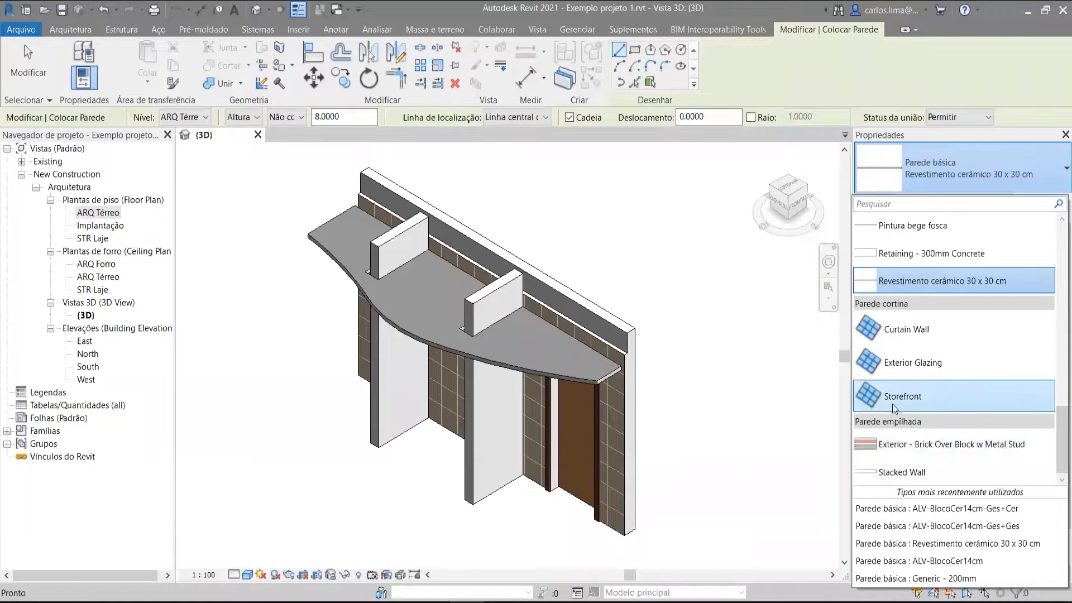
scroll(893, 390, up, 5)
scroll(893, 296, up, 6)
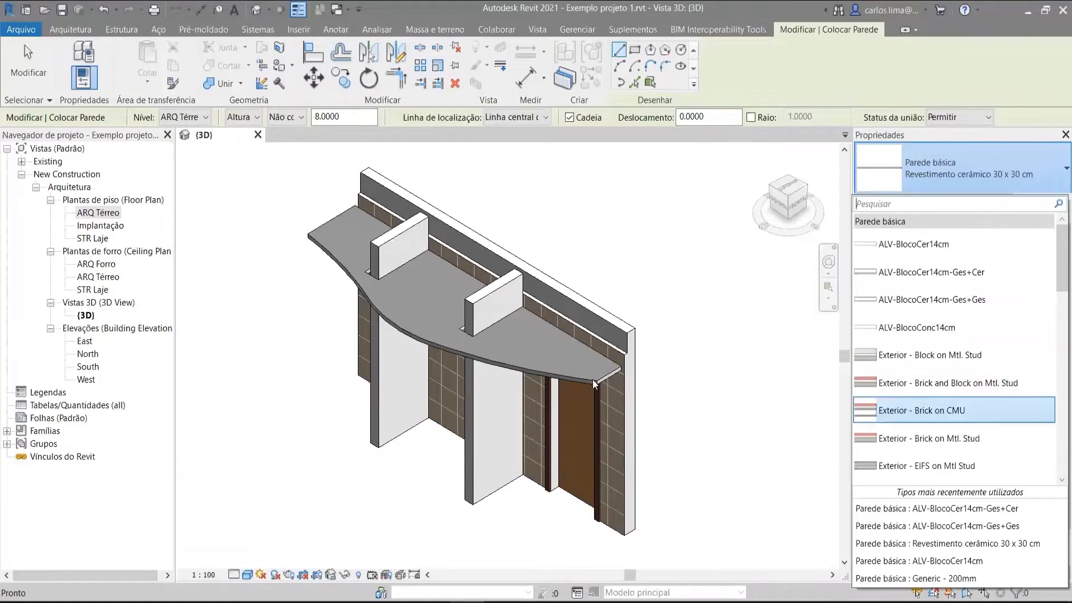
Choose the Stacked Wall type (Parede empilhada) for the new walls
scroll(619, 377, up, 3)
middle_drag(670, 430, 649, 295)
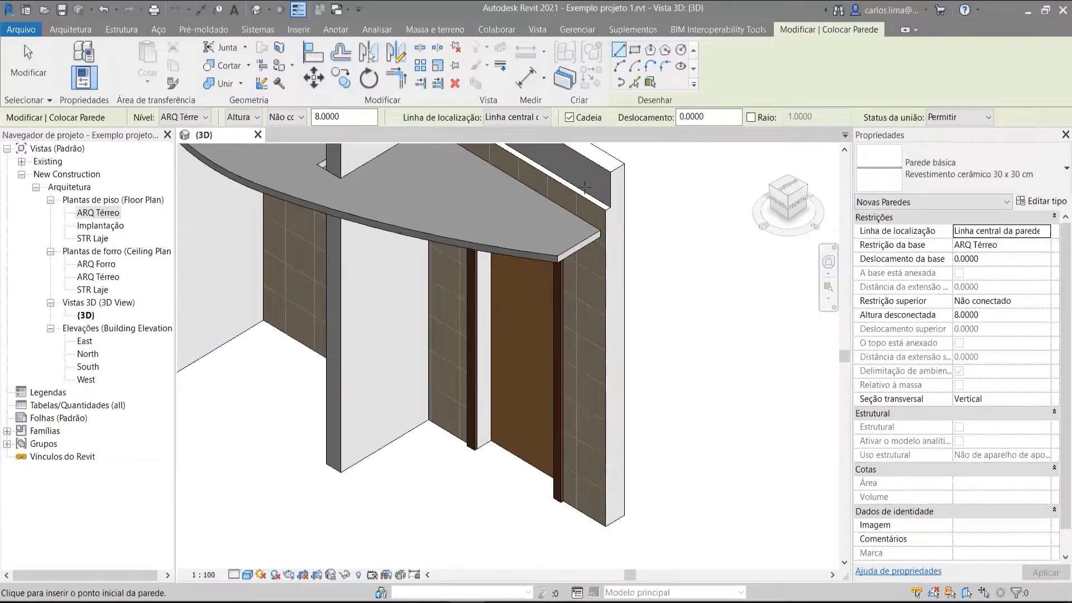
click(941, 182)
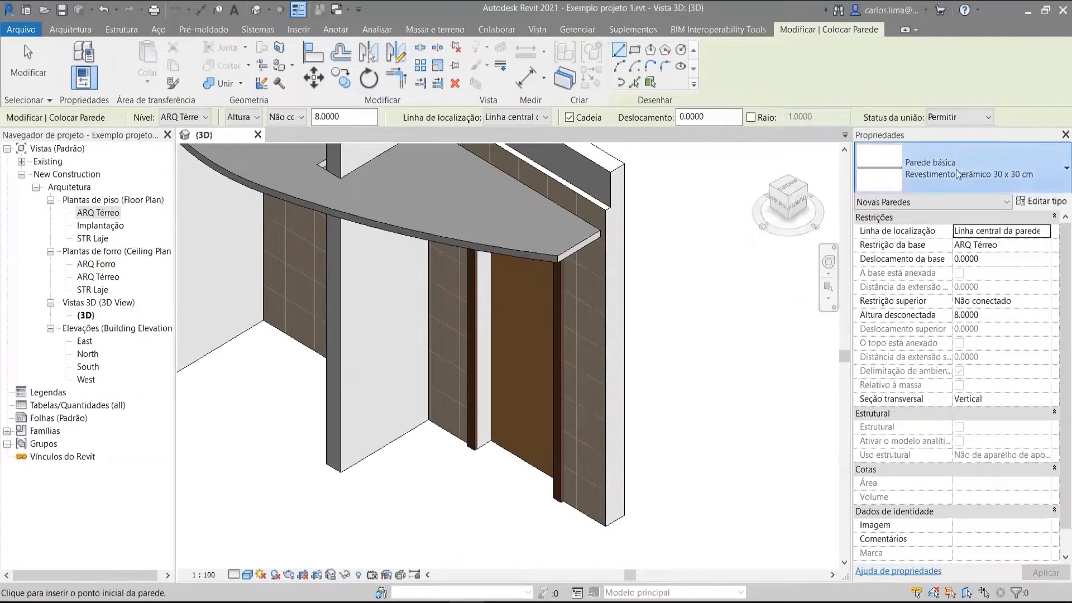
scroll(984, 264, down, 5)
scroll(984, 264, up, 5)
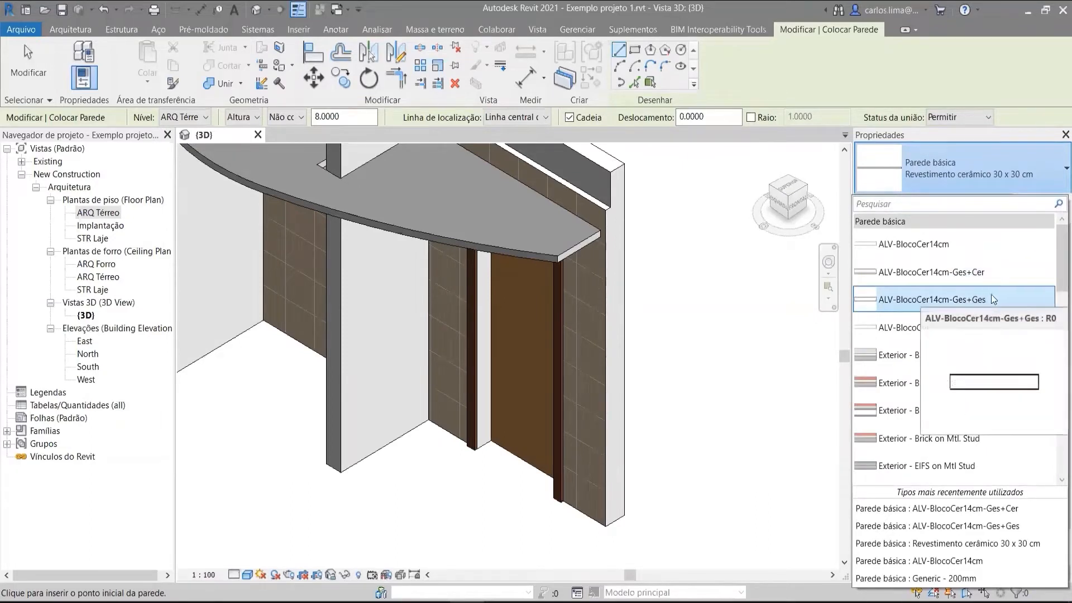
scroll(1014, 283, down, 3)
scroll(1015, 283, down, 5)
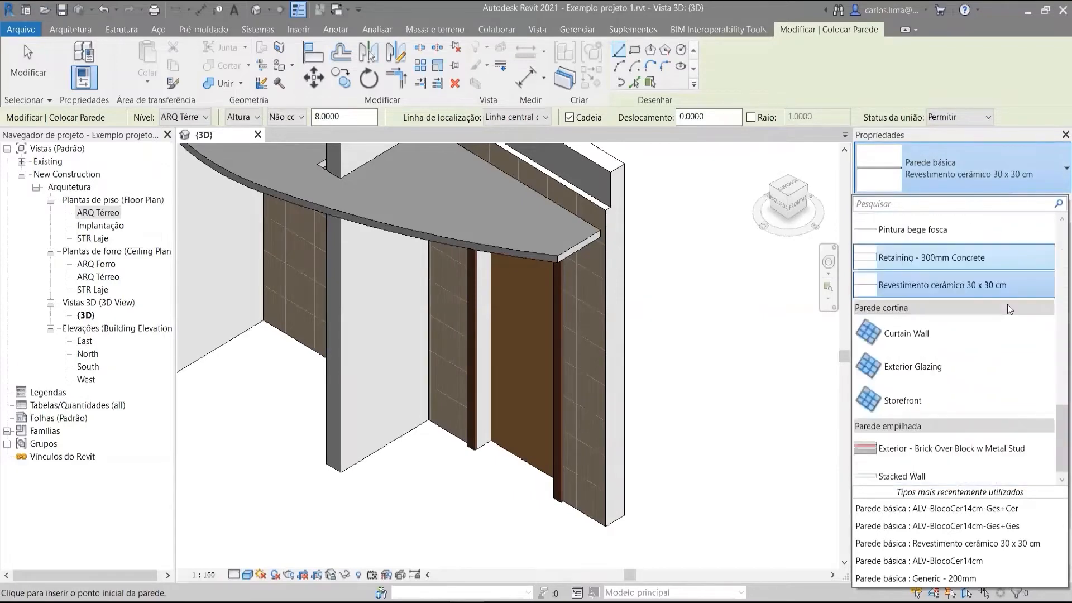
click(956, 471)
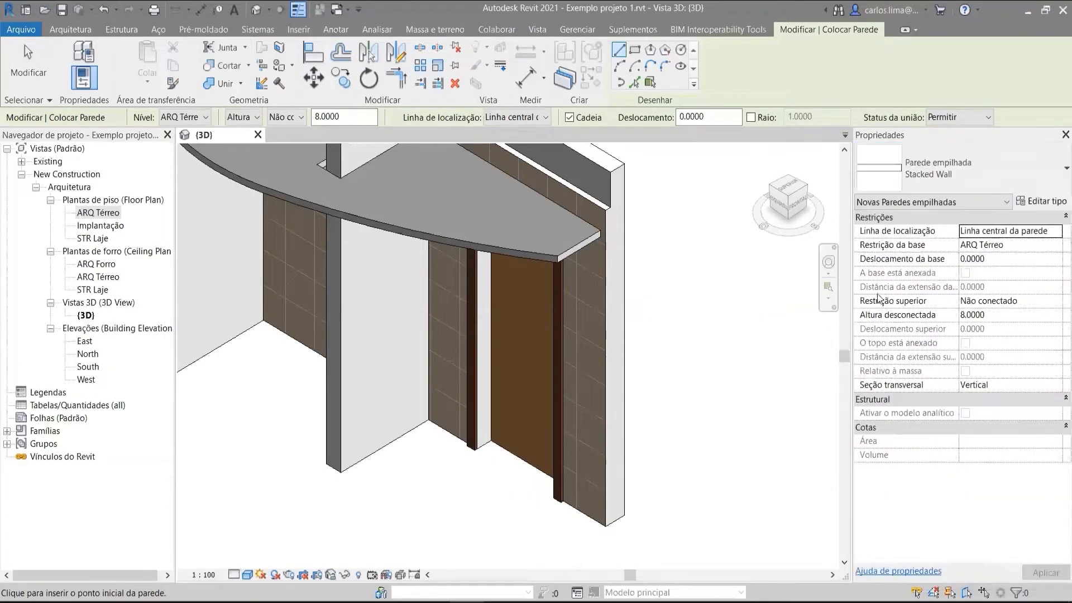
In the Stacked Wall structure, set the lower segment to ALV-BlocoCer14cm-Ges+Cer with a height of 2.6
click(1041, 204)
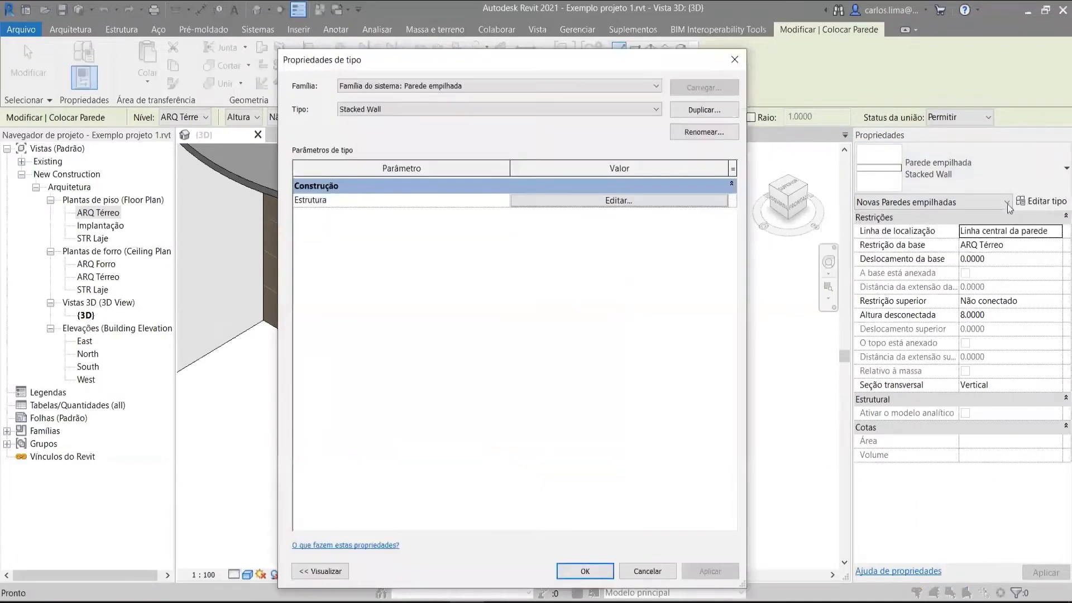
click(598, 203)
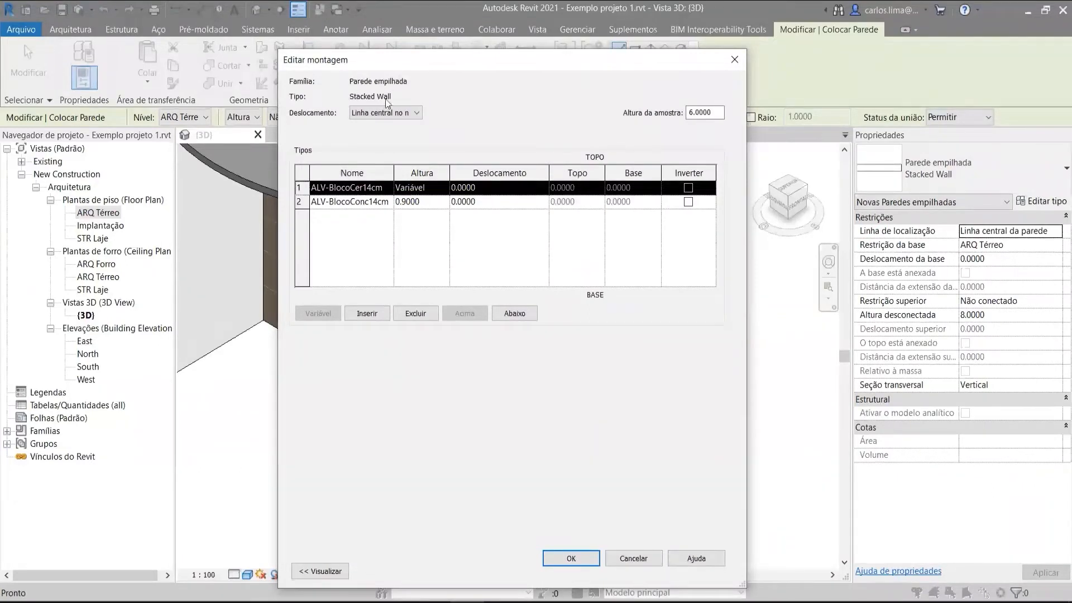
click(351, 201)
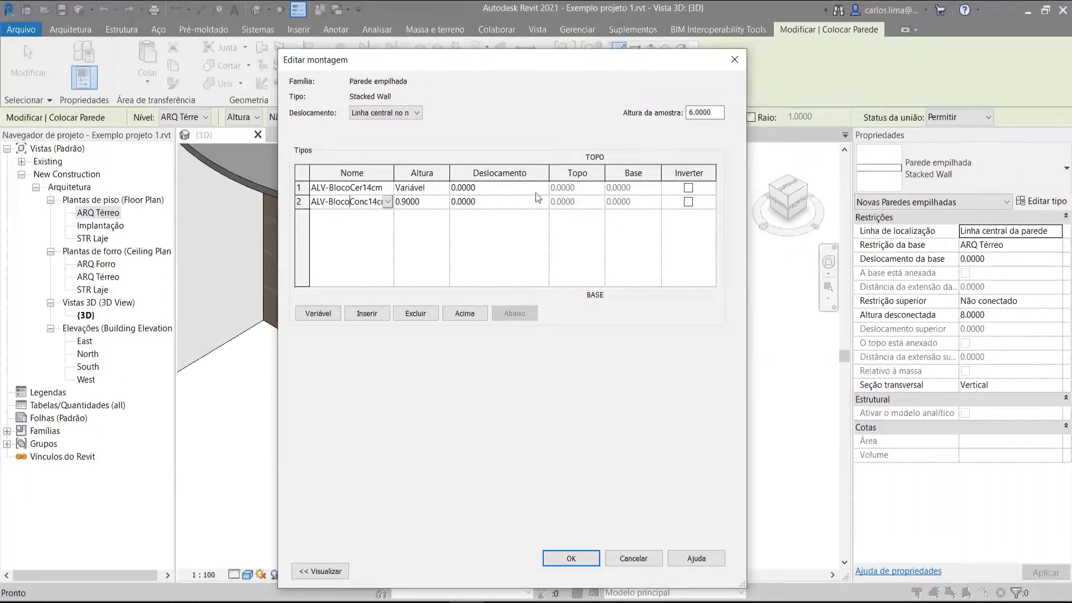
click(388, 203)
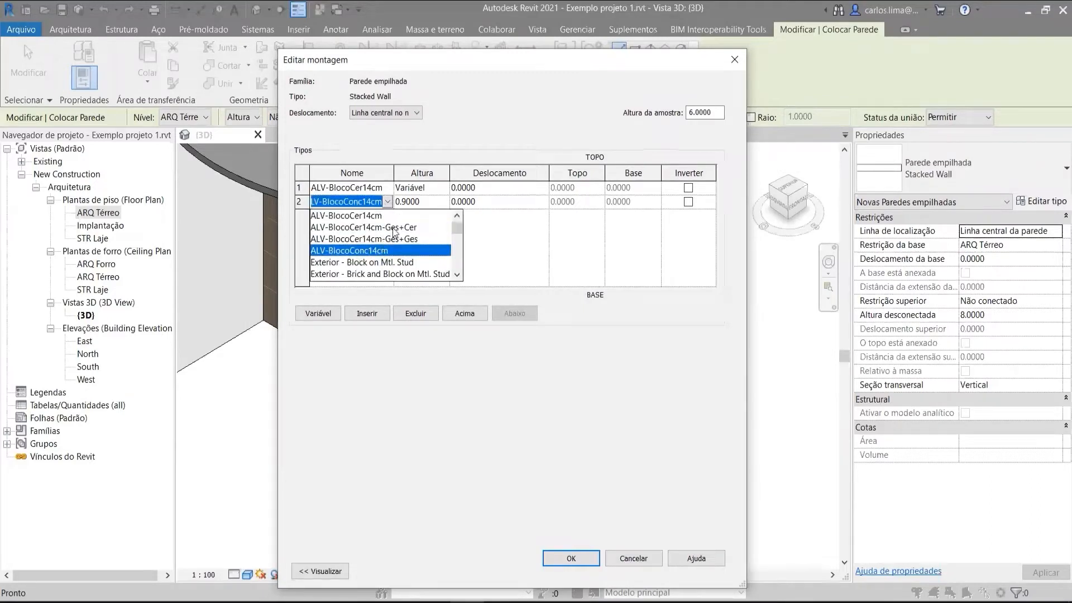
click(394, 231)
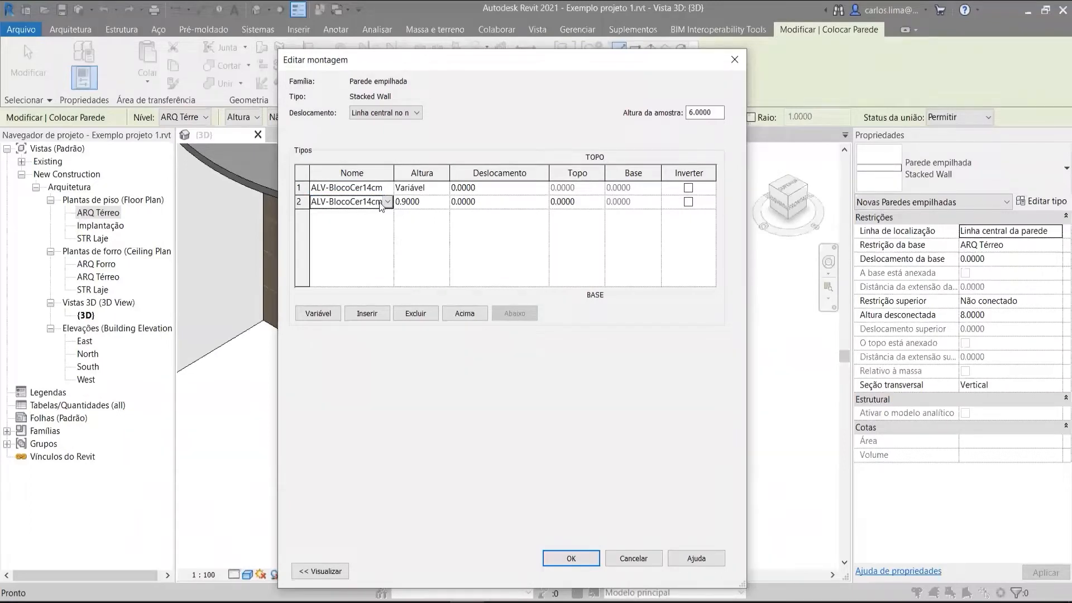
click(428, 206)
text(2.6)
key(Tab)
Show the assembly's section preview, keep the offset reference at Linha central no núcleo, and inspect the joint between the two segments
click(314, 572)
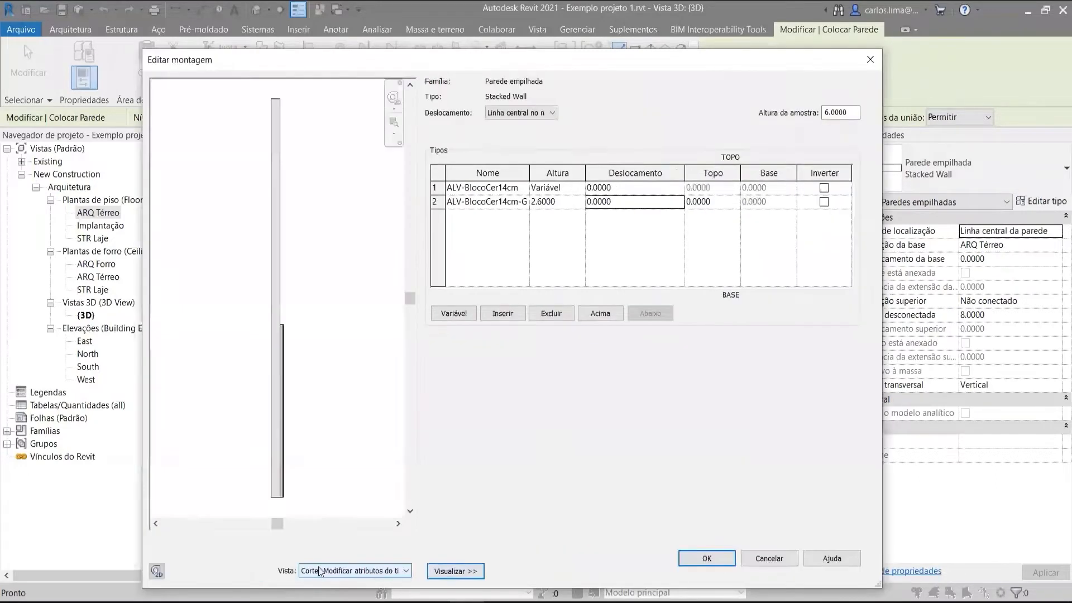
click(521, 115)
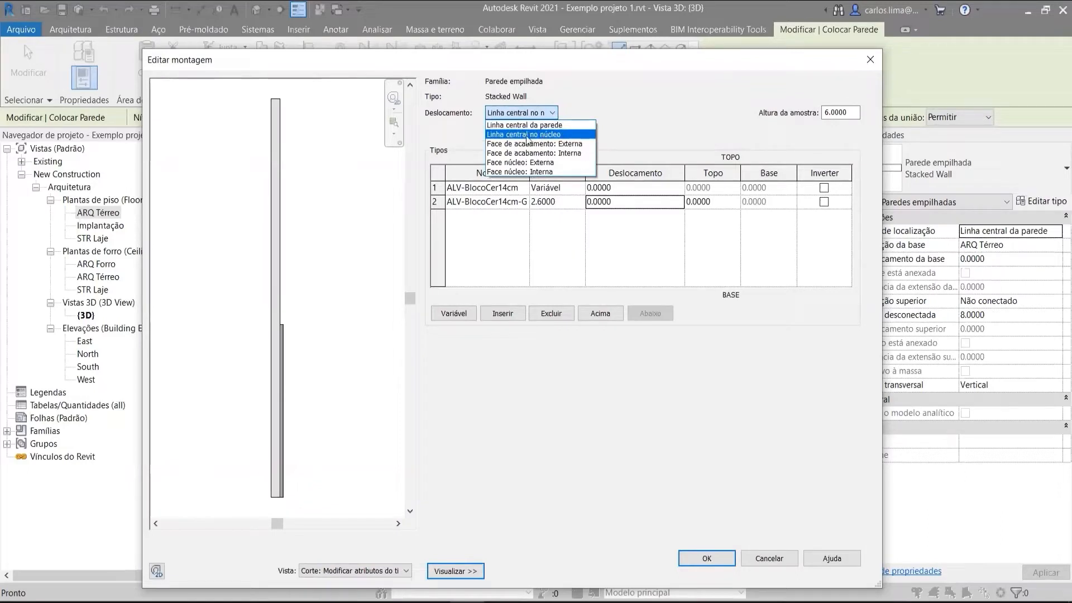
click(528, 135)
scroll(277, 333, up, 5)
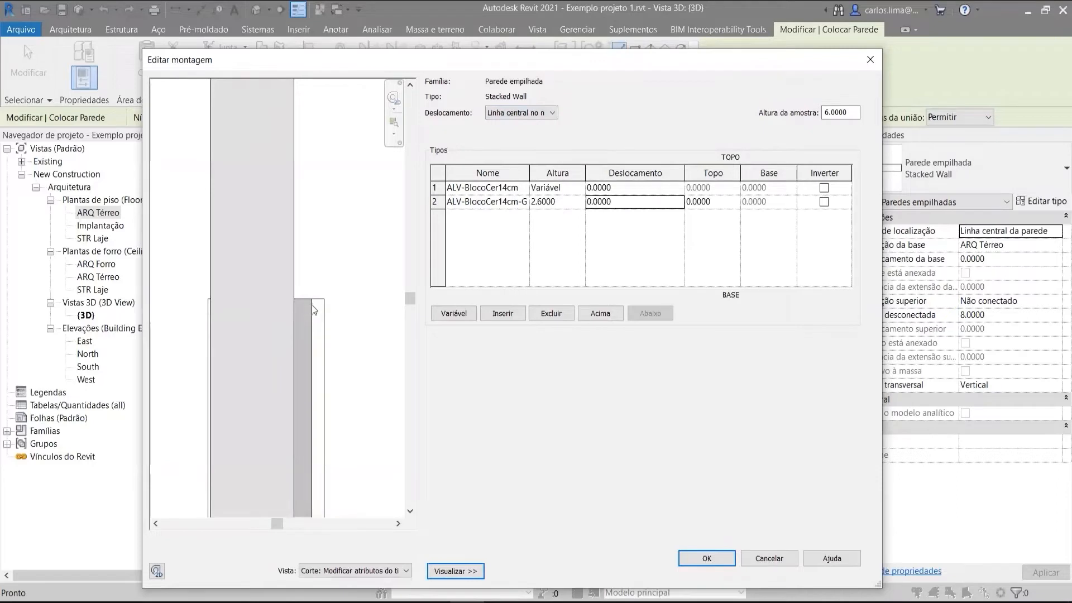
scroll(308, 307, down, 1)
middle_drag(300, 305, 322, 303)
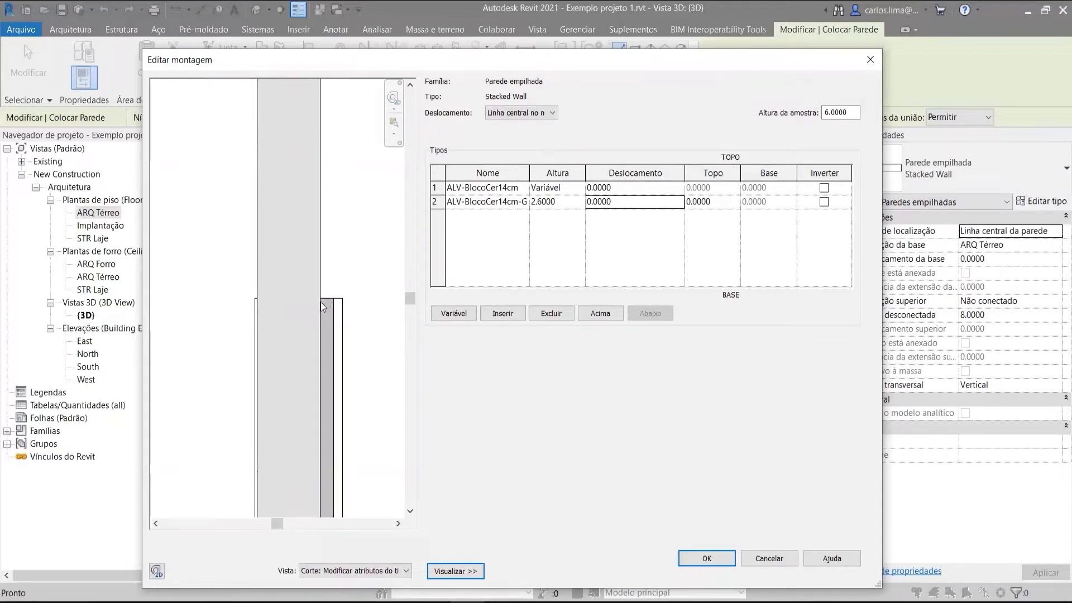
Set the upper segment of the Stacked Wall to ALV-BlocoCer14cm-Ges+Ges and accept the type changes
click(511, 186)
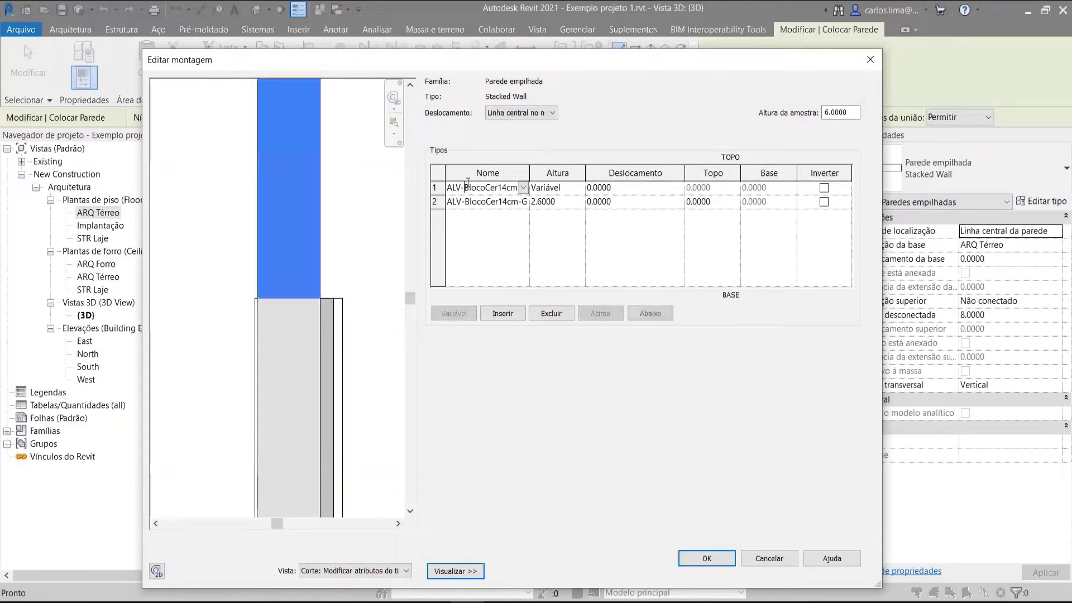
click(525, 187)
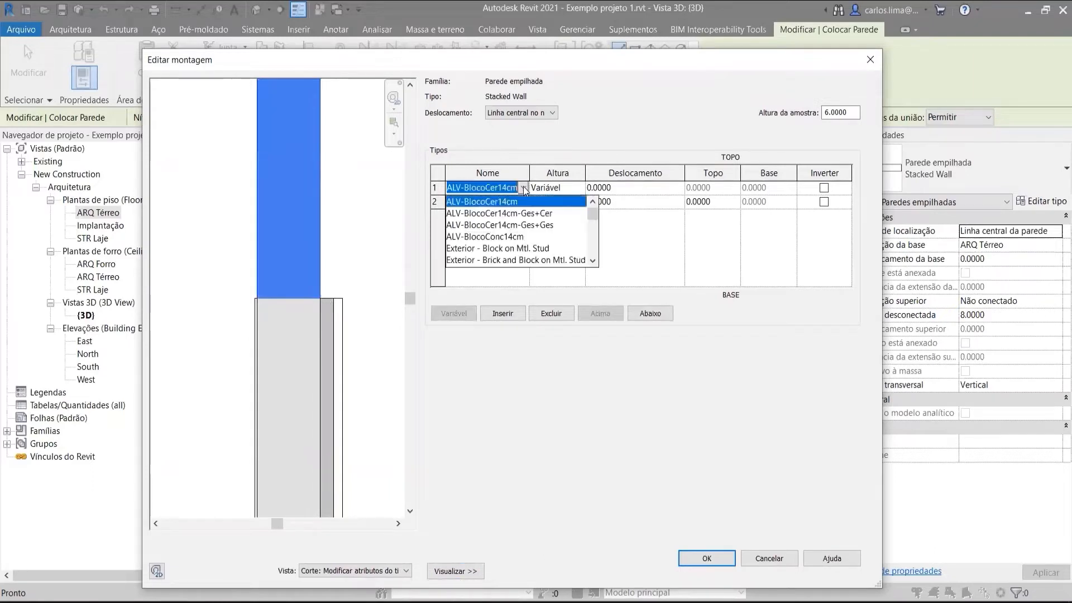
click(528, 225)
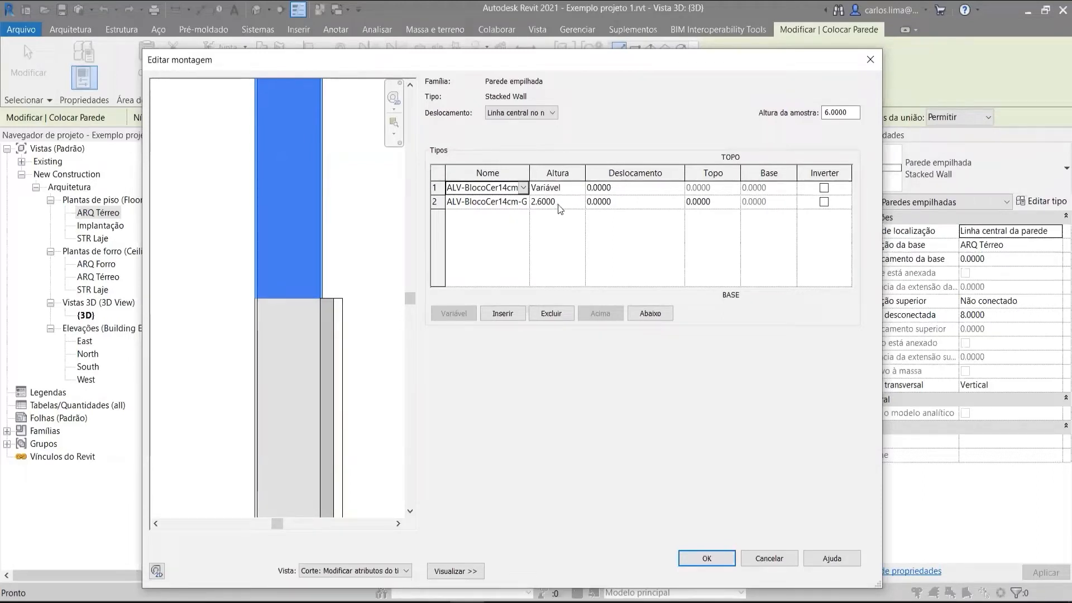
click(827, 206)
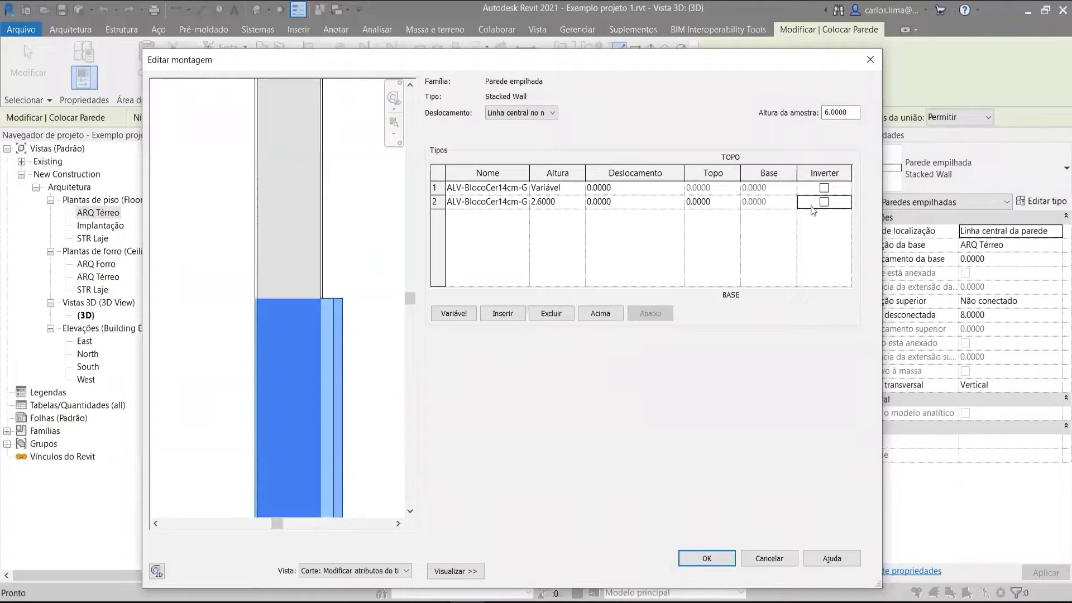
click(702, 564)
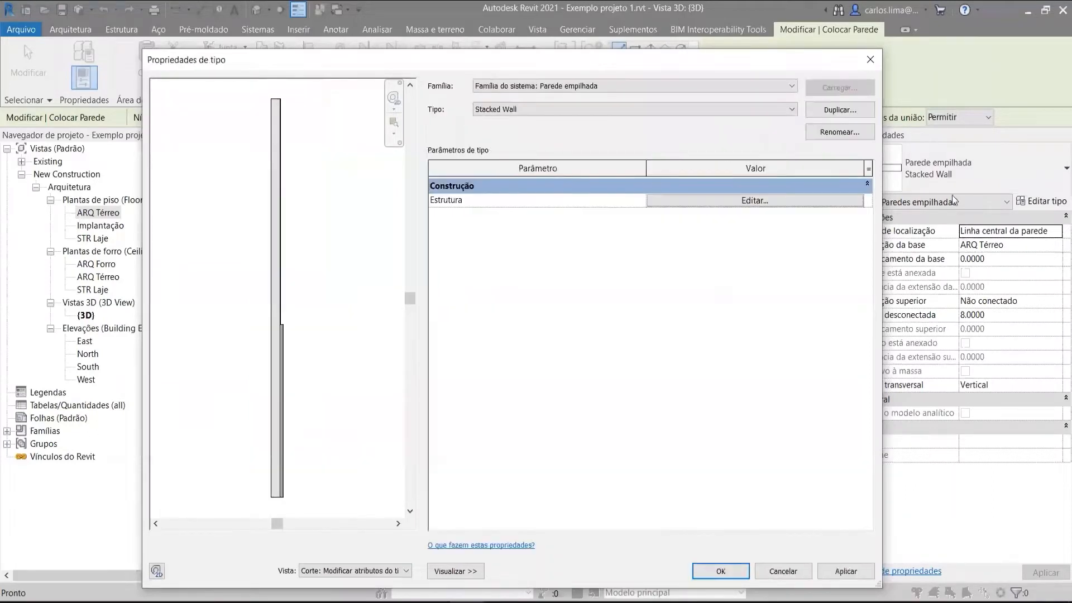
click(742, 572)
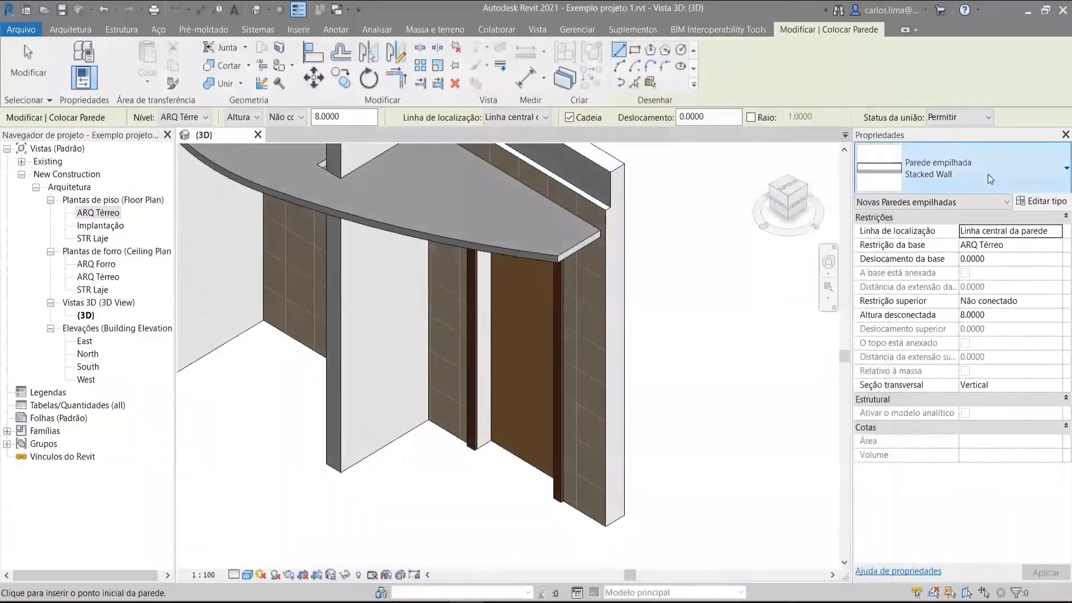
Delete the 0.03 <Por categoria> layer from the structure of the ALV-BlocoCer14cm-Ges+Cer basic wall type
click(987, 174)
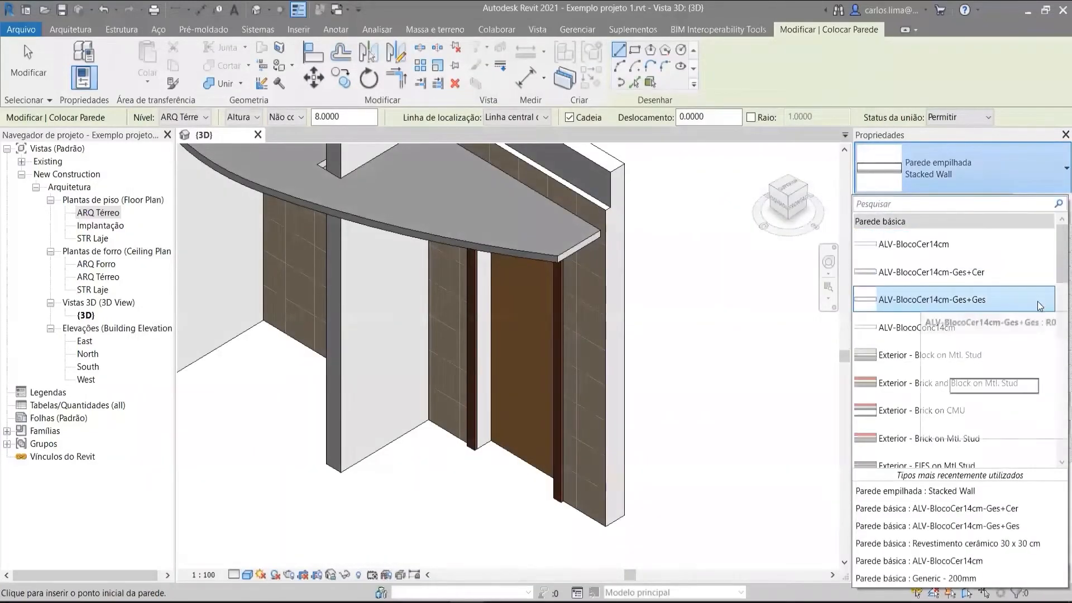
click(994, 271)
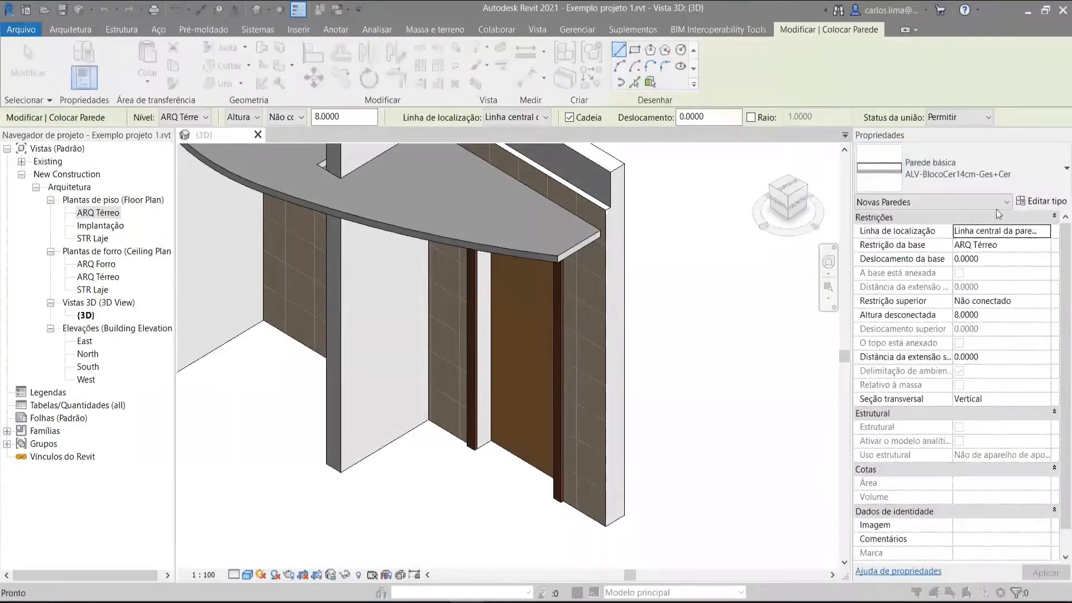
click(1042, 201)
click(697, 201)
click(483, 240)
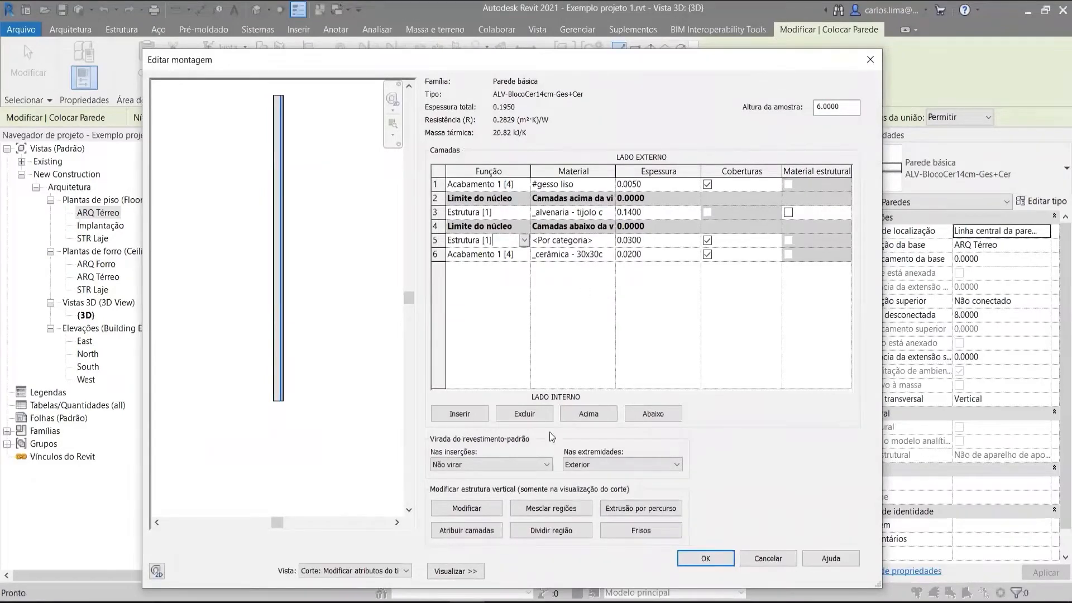
click(533, 419)
click(704, 557)
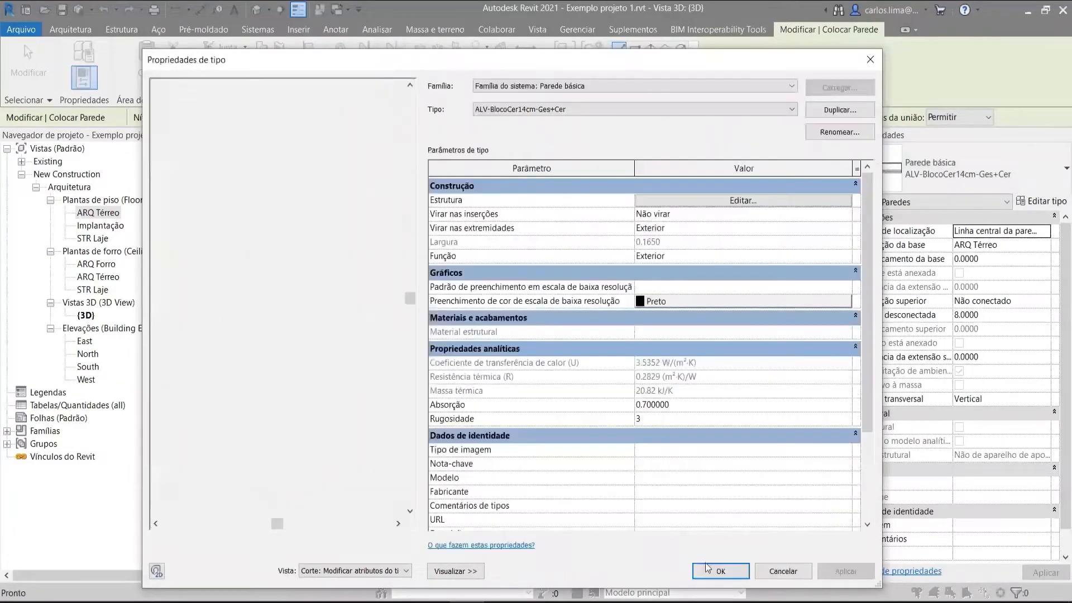
click(709, 570)
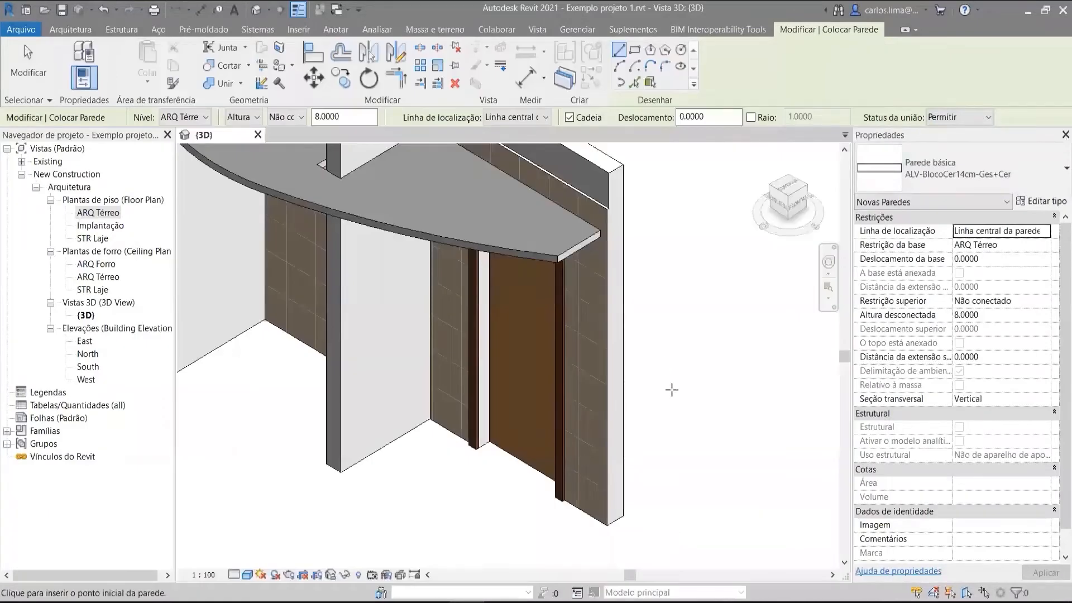
Change the long wall with the door and window to the Stacked Wall type in the 3D view
shift+middle_drag(675, 354, 629, 378)
key(Escape)
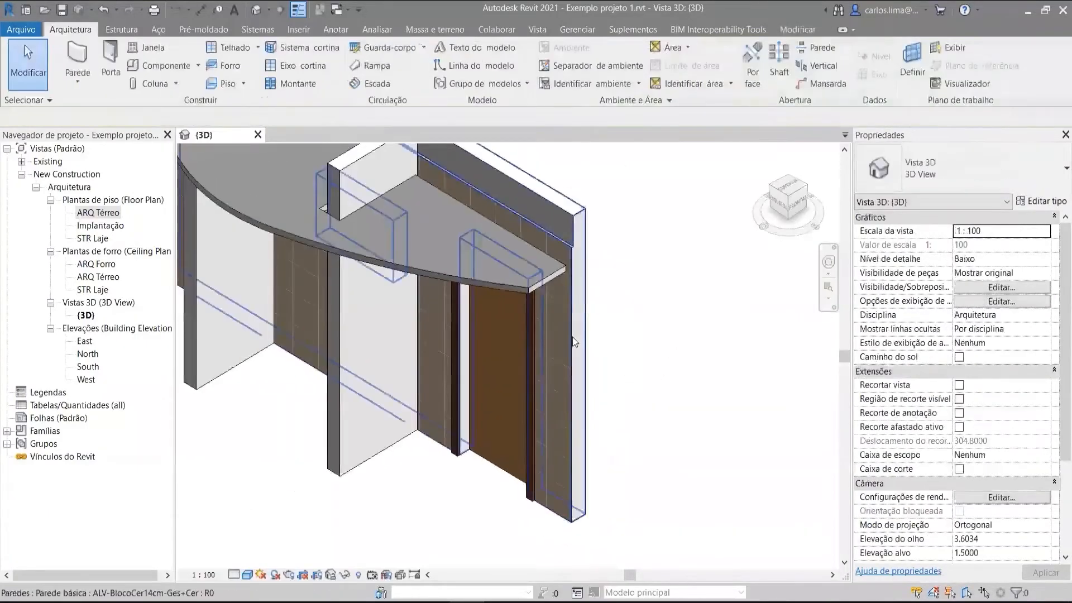
click(572, 337)
shift+middle_drag(572, 337, 613, 424)
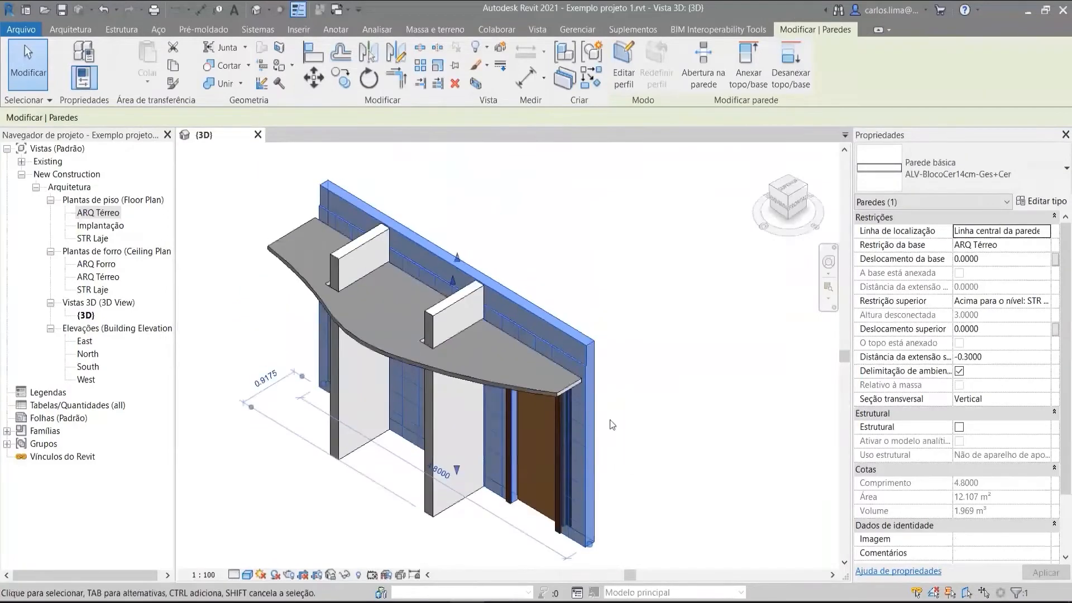
click(990, 170)
scroll(969, 431, down, 5)
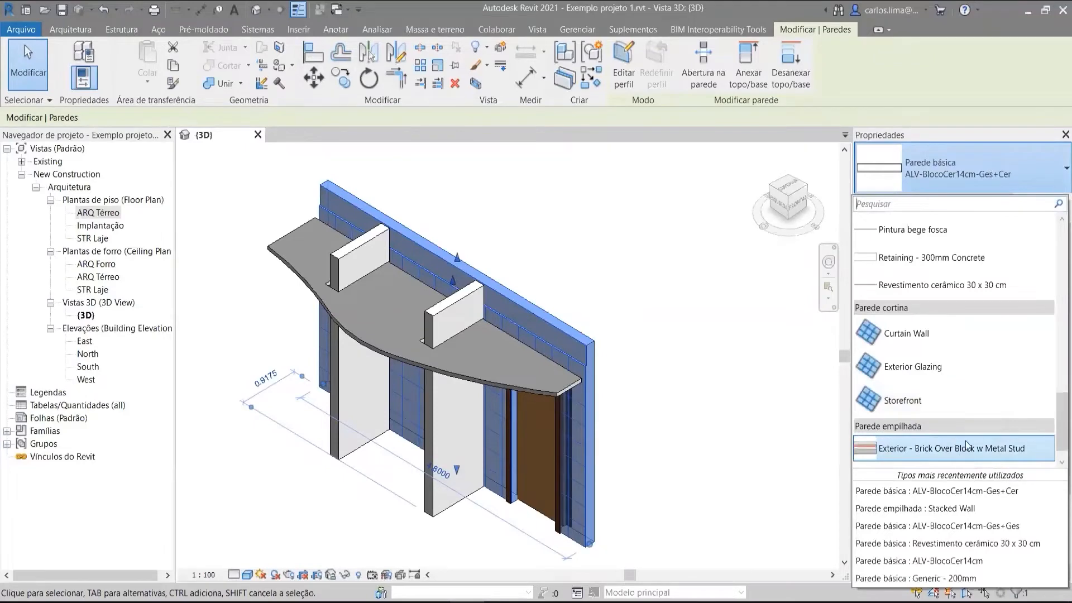
scroll(963, 455, down, 1)
click(959, 446)
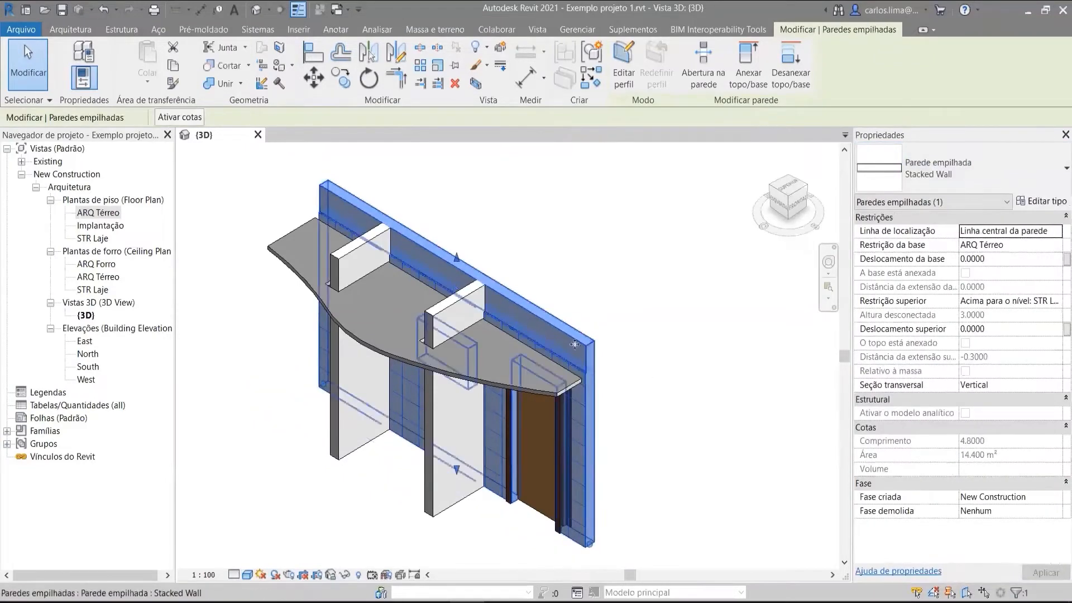
Change the two short partition walls to the Stacked Wall type together
click(455, 315)
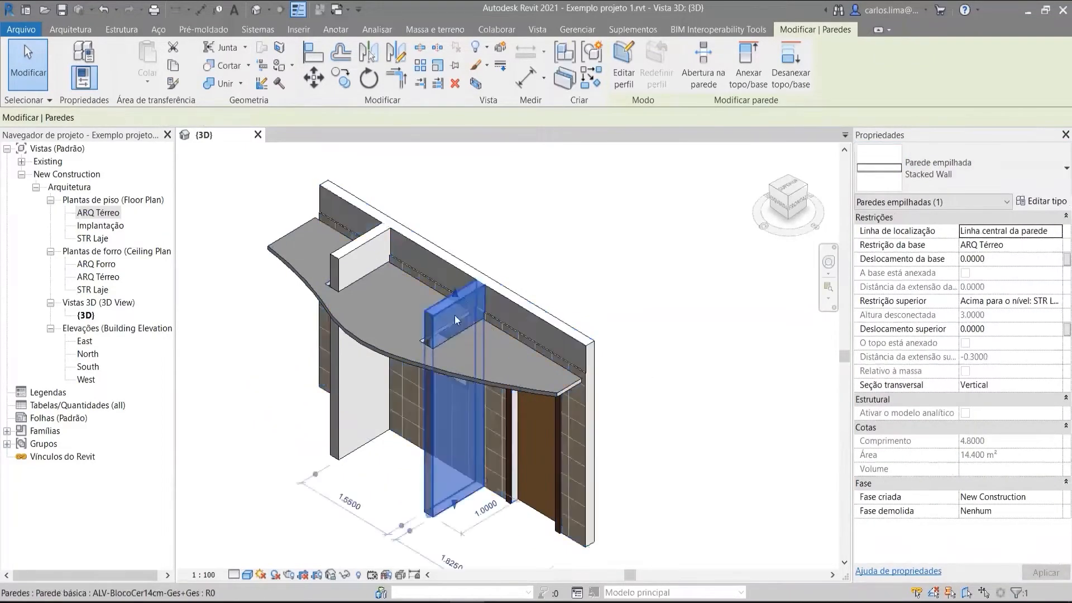
ctrl+click(365, 247)
click(998, 174)
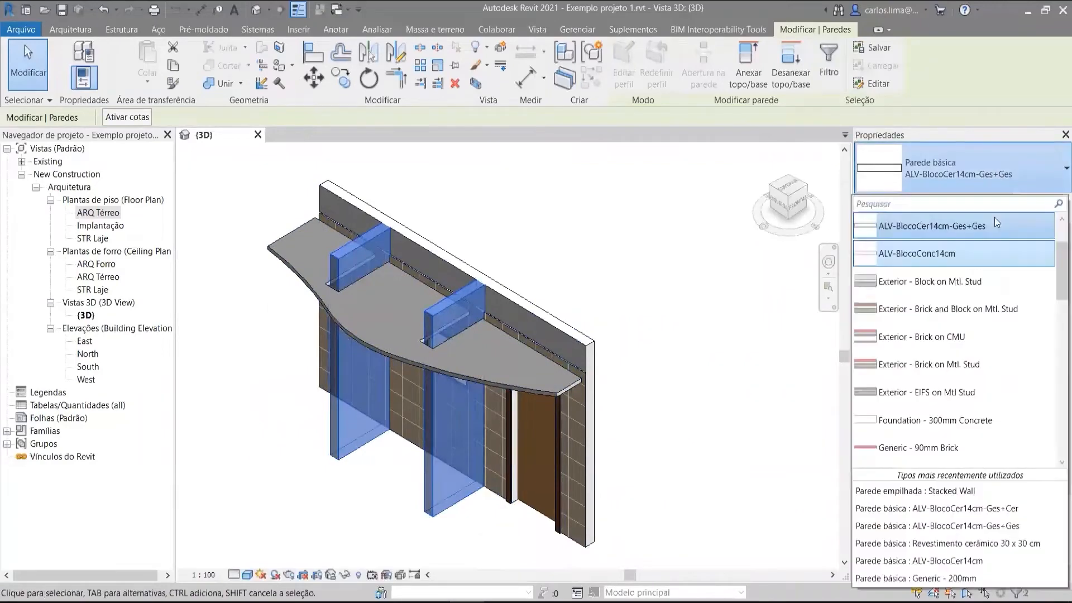
scroll(959, 392, down, 10)
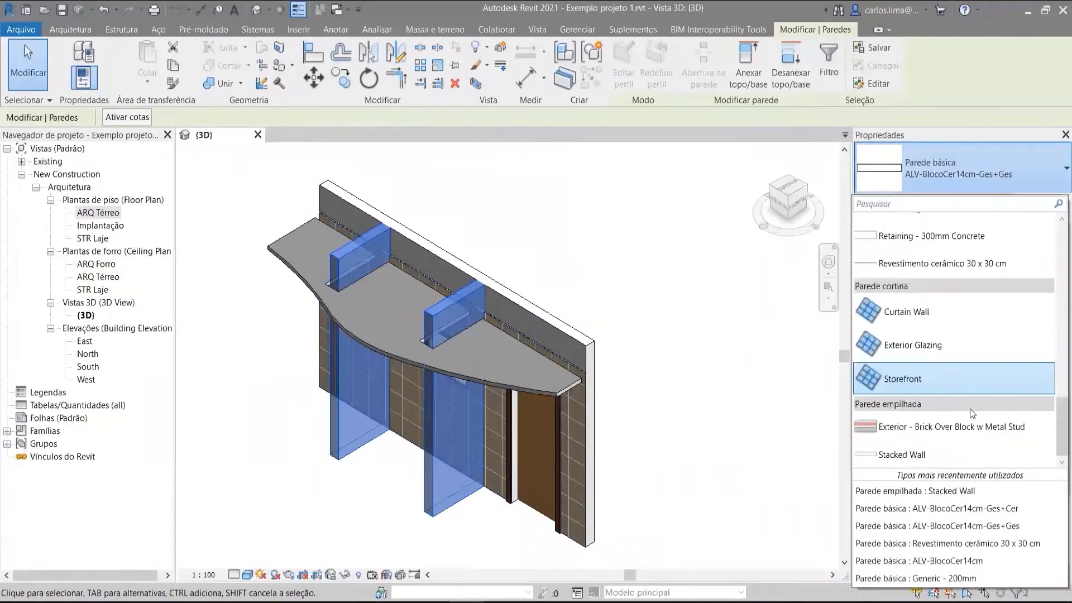
click(958, 435)
Clear the selection and examine the long wall's segment joint just above the ceiling in the 3D view
click(672, 430)
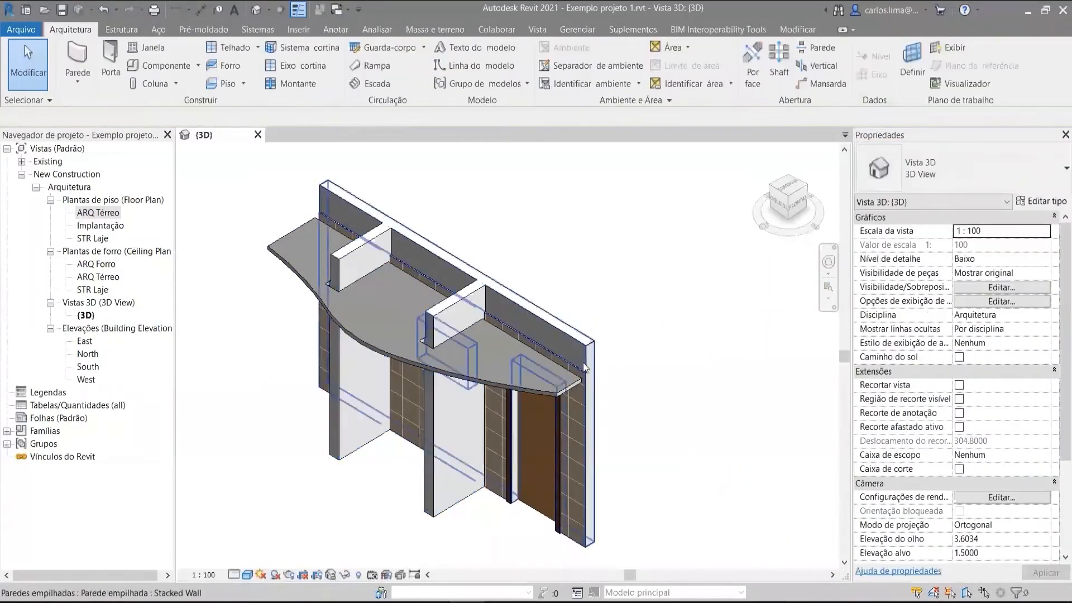
scroll(708, 351, up, 6)
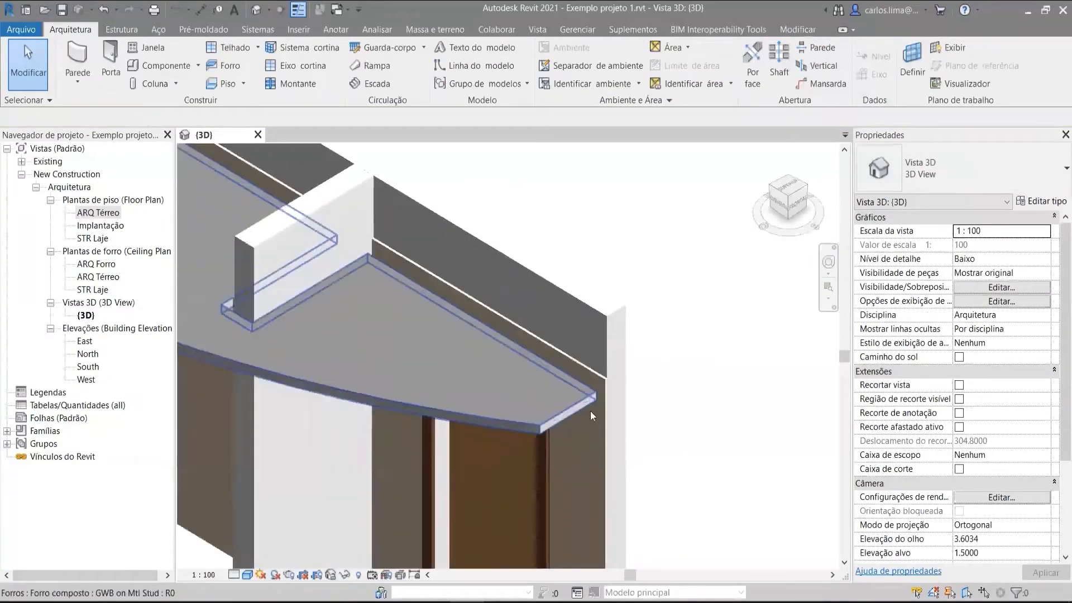
scroll(660, 418, down, 1)
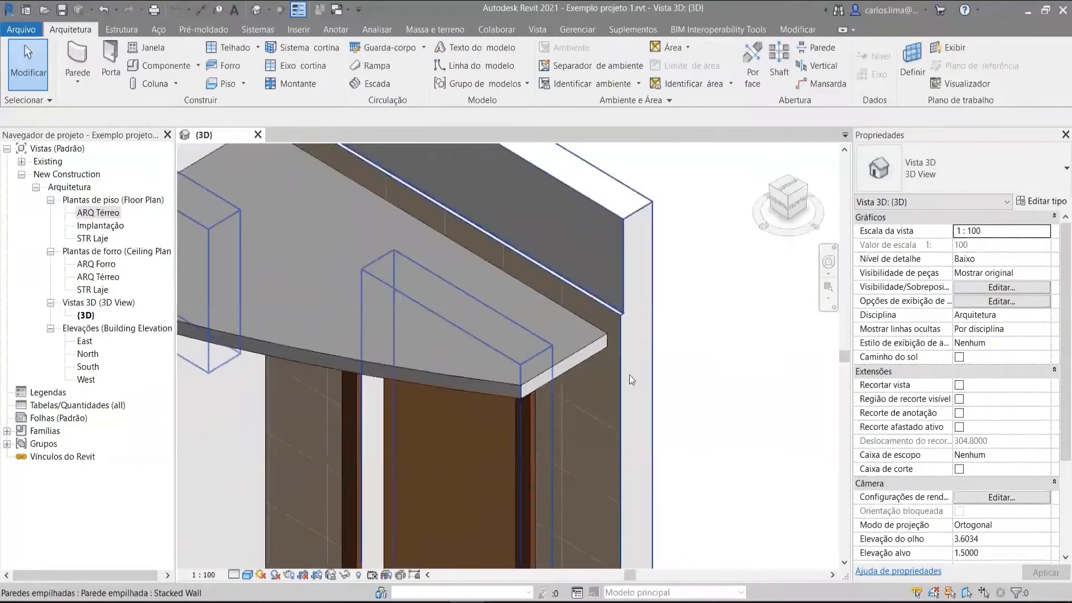
Examine the stacked long wall and one short partition wall around the ceiling and the ceramic's upper edge in the 3D view
click(625, 331)
shift+middle_drag(625, 331, 446, 269)
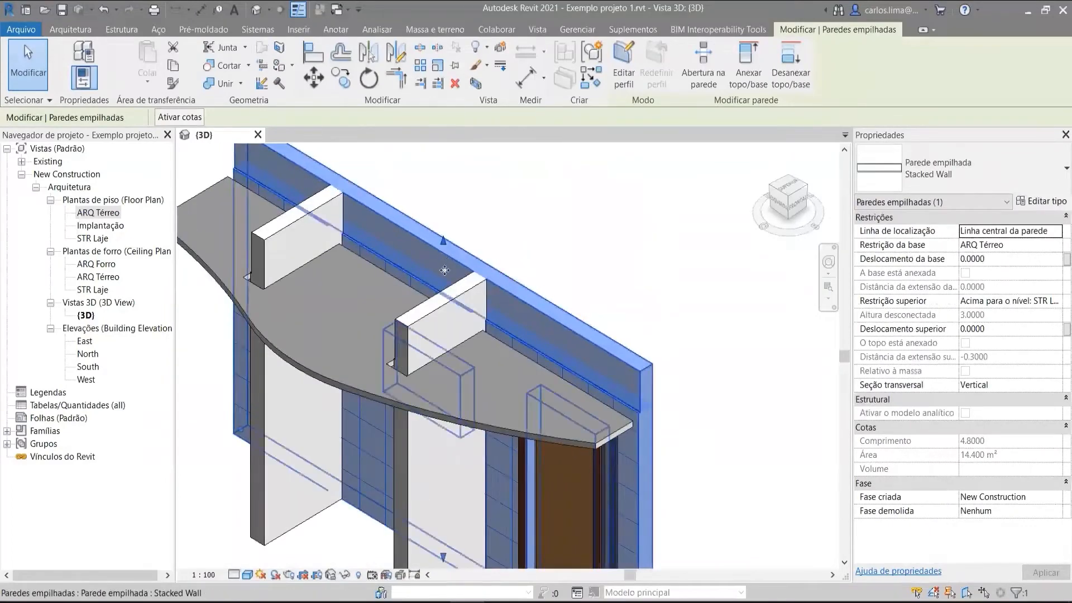
shift+middle_drag(436, 262, 518, 208)
click(519, 208)
shift+middle_drag(380, 293, 344, 364)
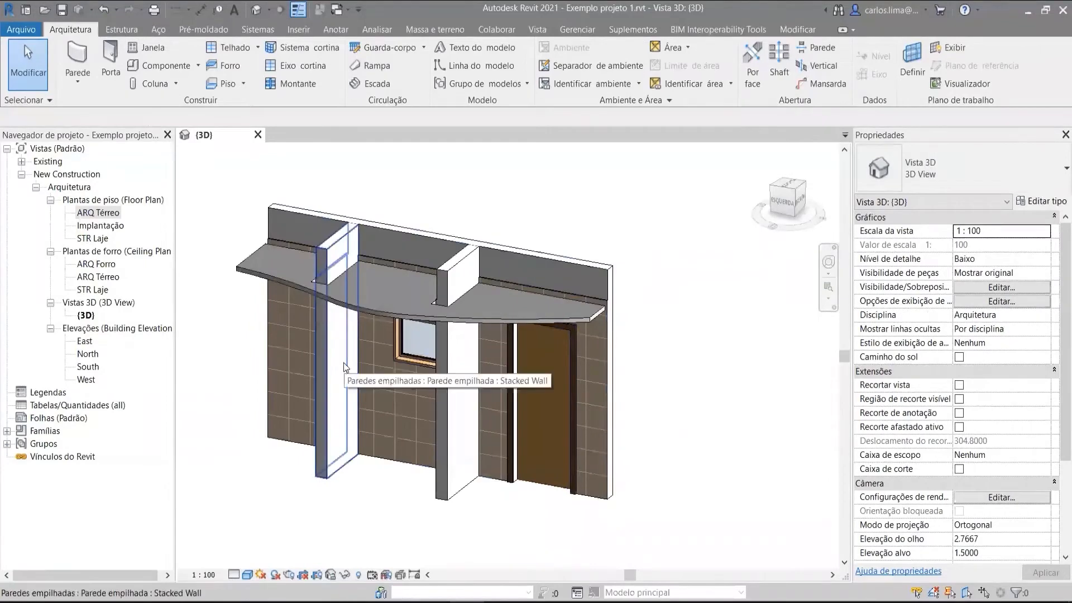
click(343, 361)
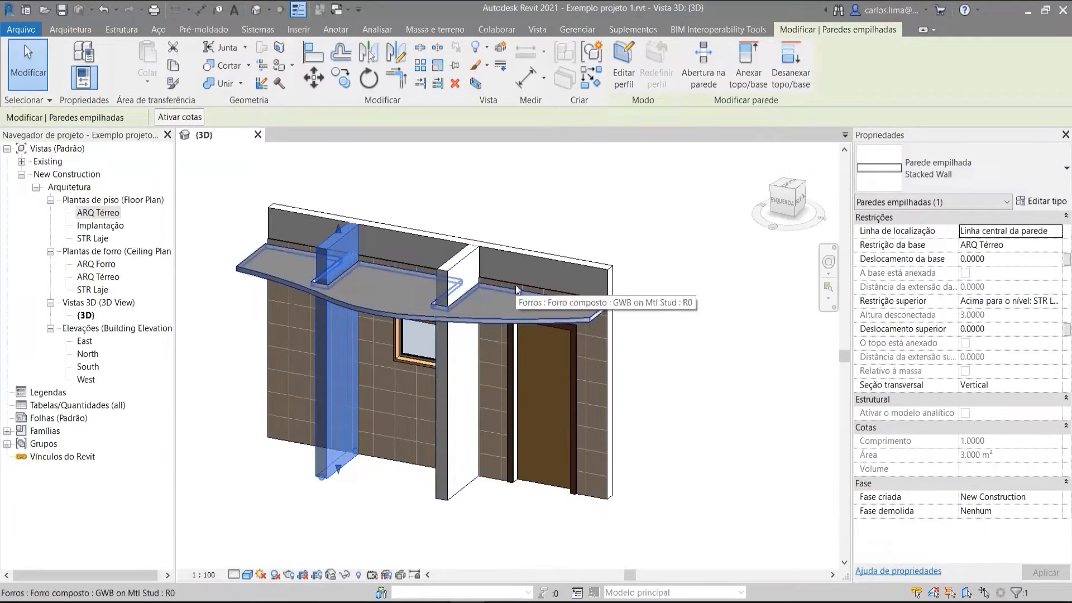
scroll(608, 372, up, 3)
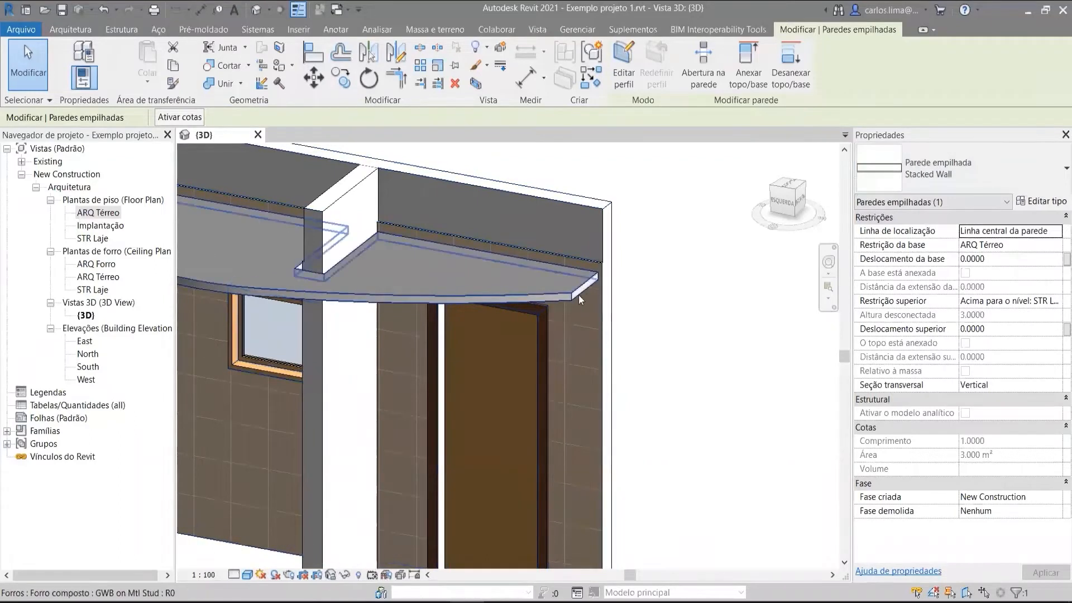
scroll(579, 295, down, 3)
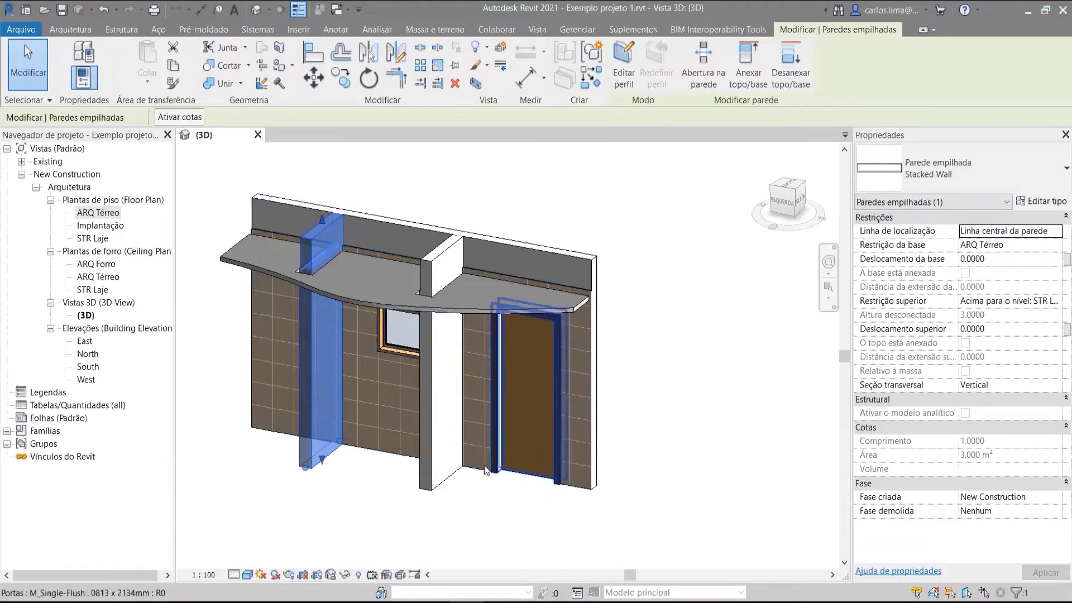
scroll(484, 469, up, 3)
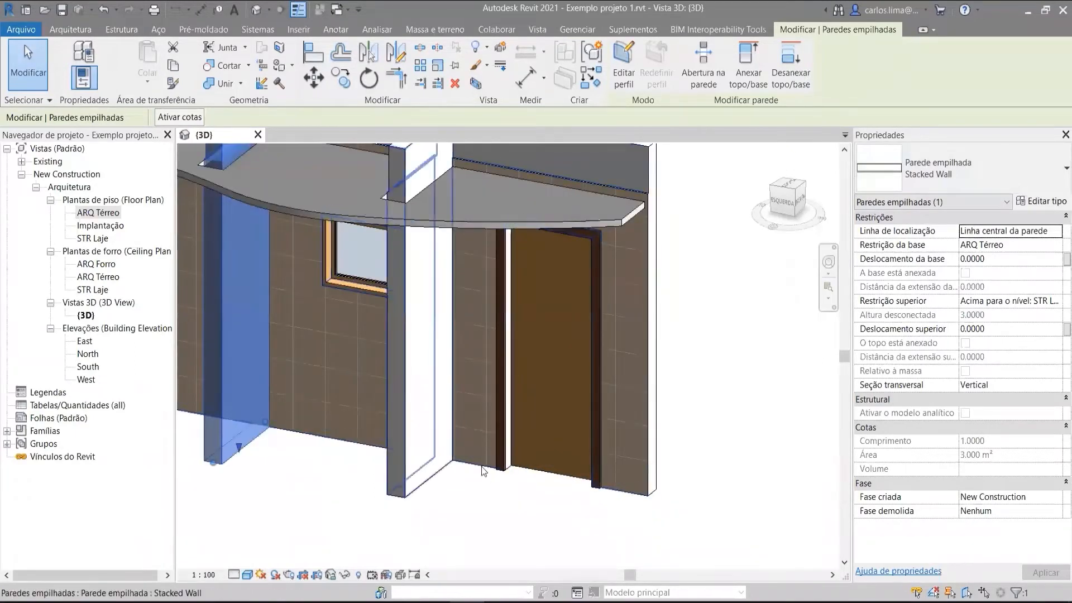
middle_drag(409, 381, 423, 389)
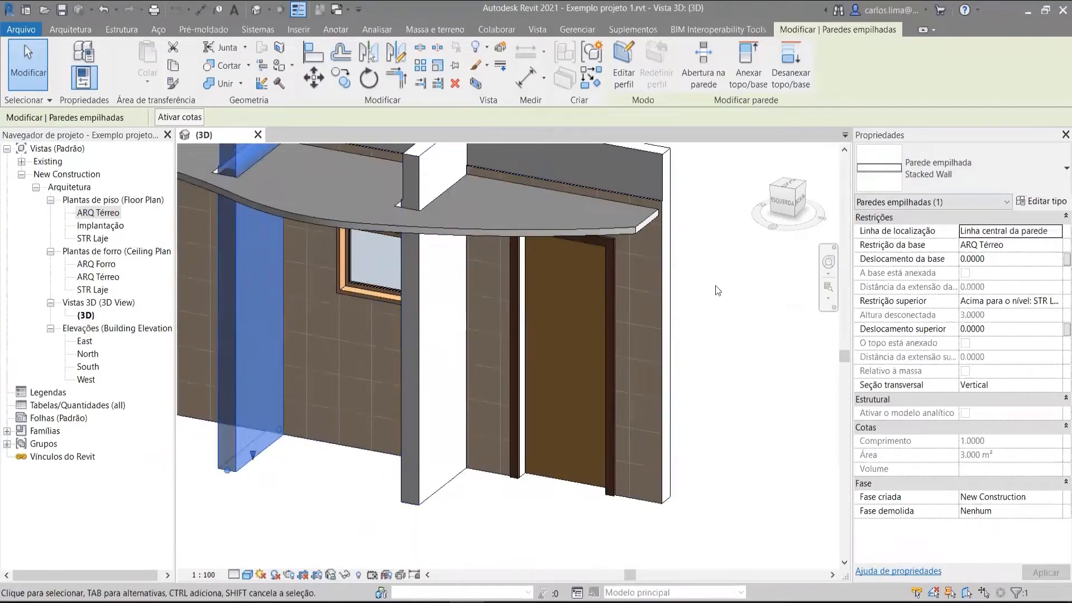
shift+middle_drag(474, 267, 565, 345)
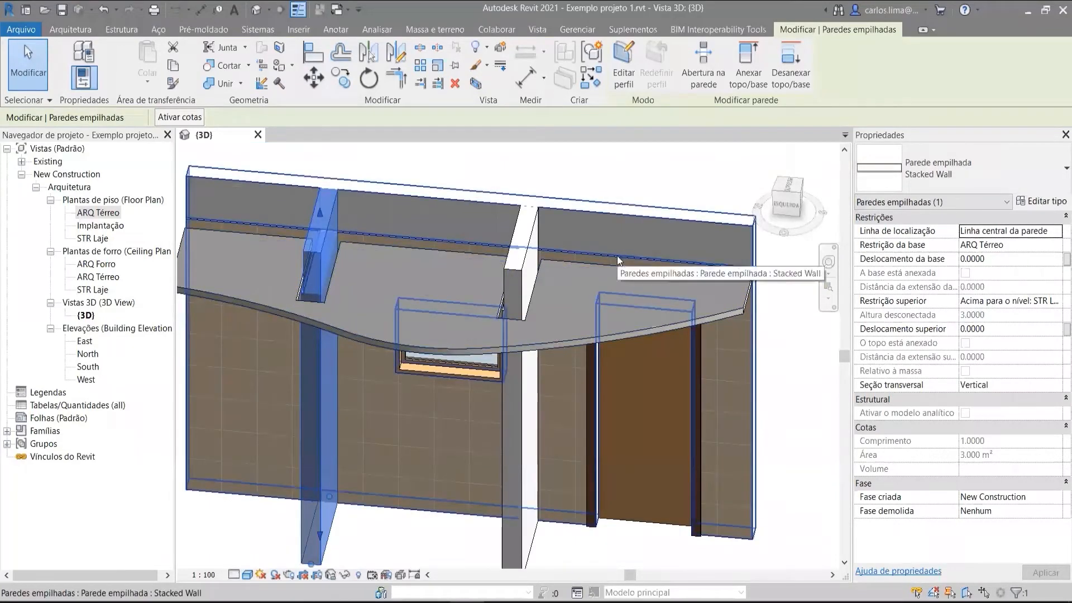
scroll(594, 267, up, 1)
scroll(356, 344, up, 2)
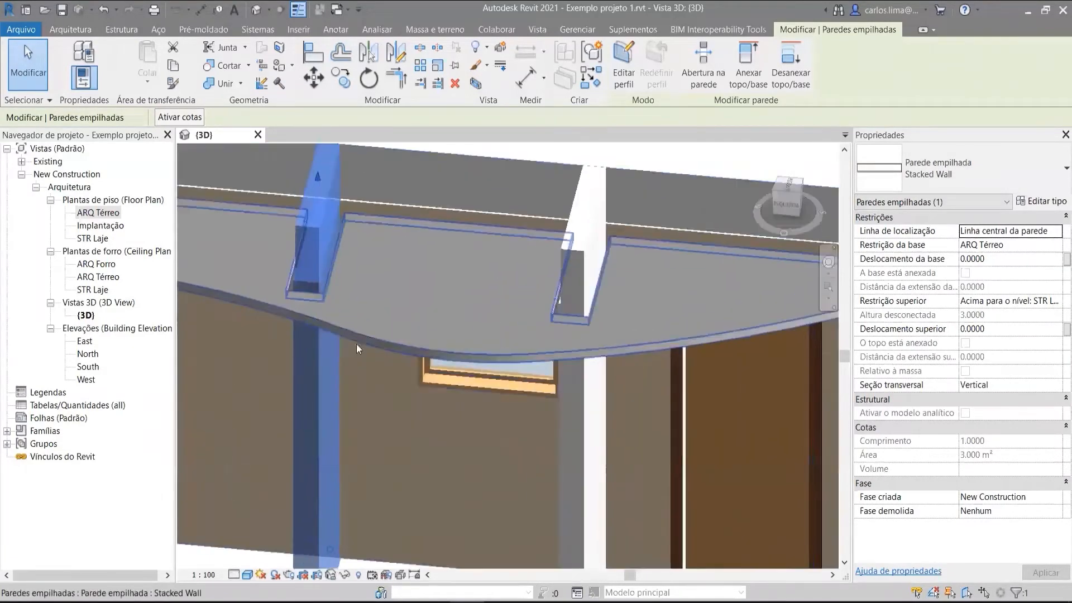
scroll(369, 329, down, 5)
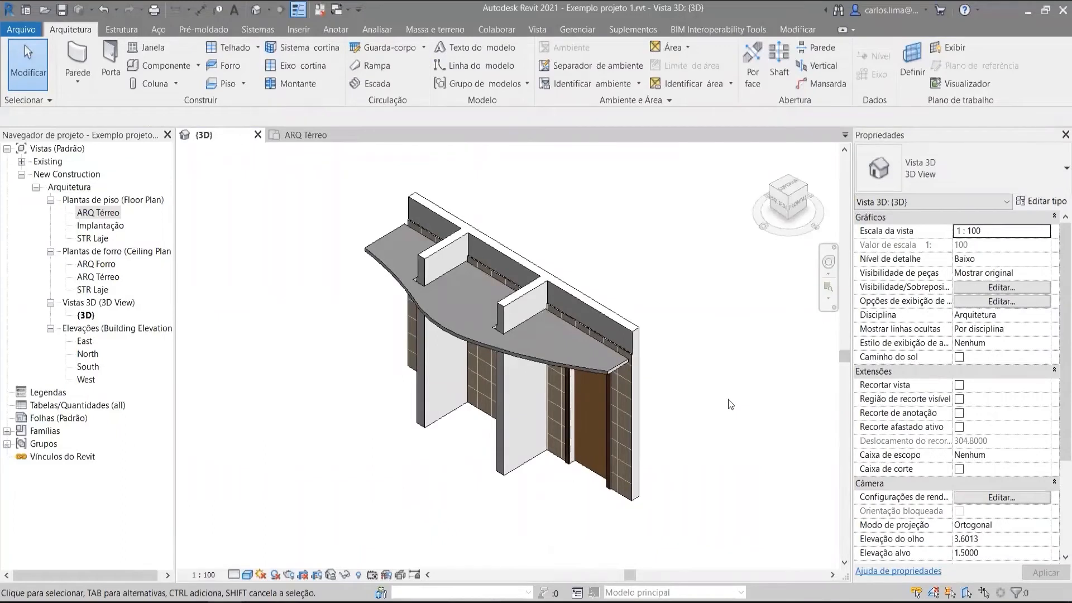
scroll(637, 313, up, 4)
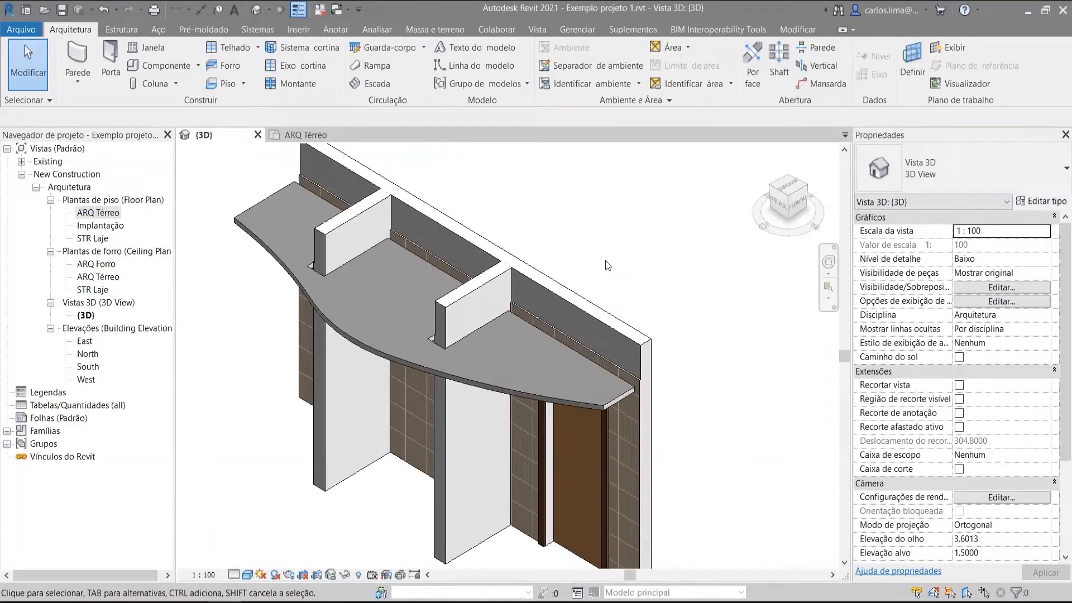
Open the ARQ Térreo floor plan and examine the layer joint where a short partition wall meets the long wall
double_click(97, 215)
scroll(541, 376, up, 5)
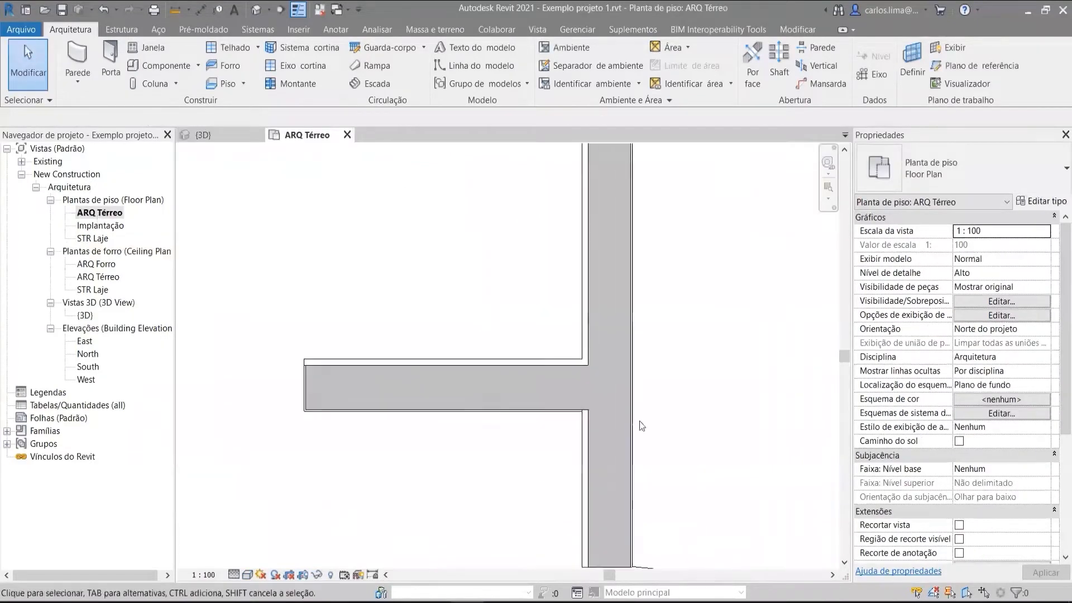
scroll(581, 424, up, 4)
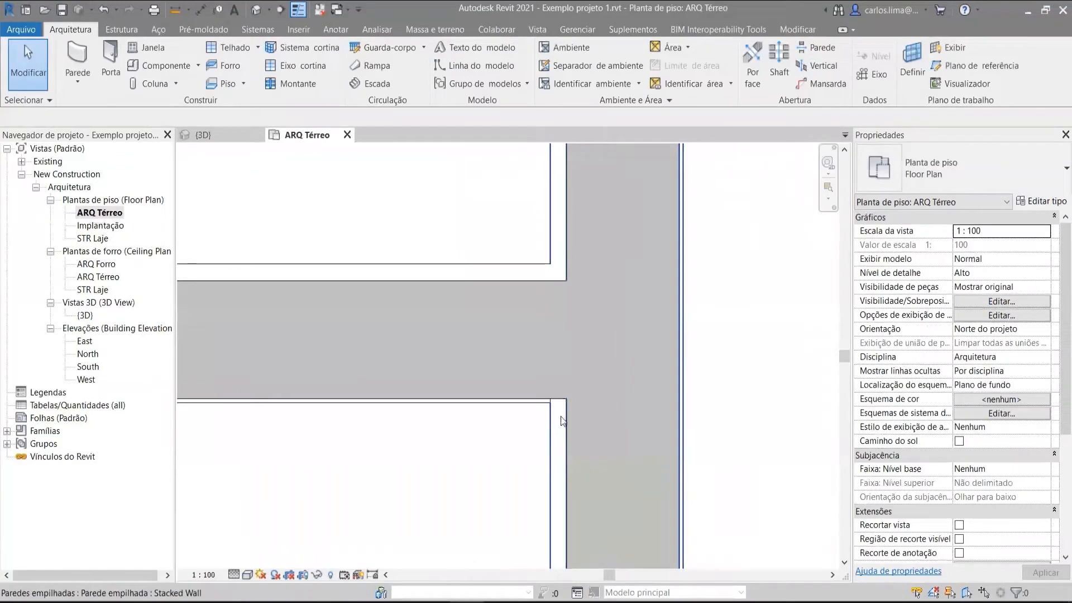
middle_drag(660, 491, 526, 188)
scroll(517, 186, down, 1)
middle_drag(521, 410, 540, 535)
scroll(540, 525, down, 1)
scroll(470, 287, up, 2)
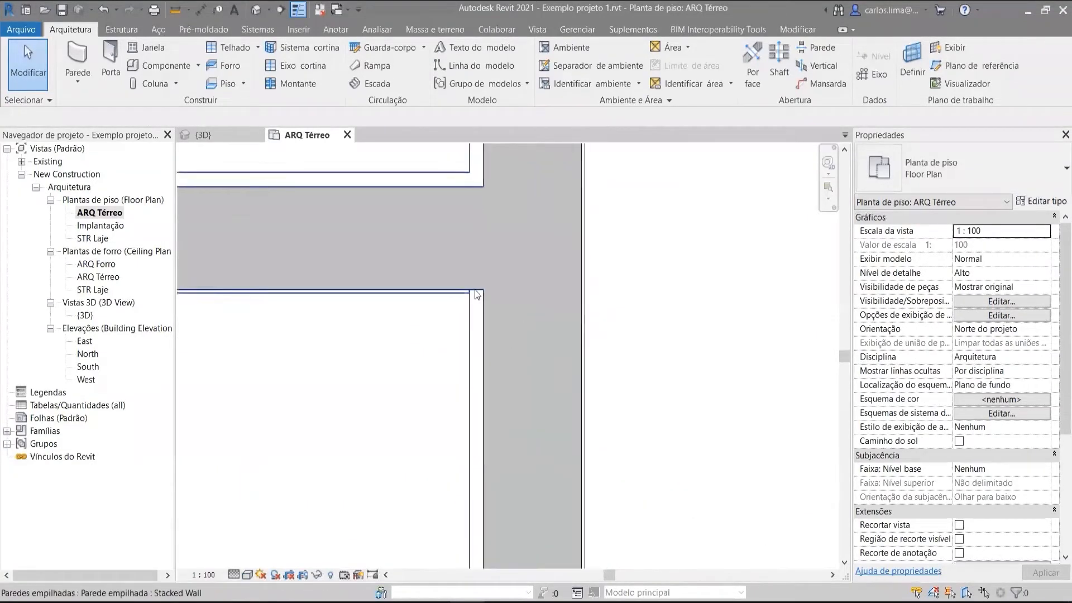
scroll(472, 288, up, 2)
scroll(470, 287, down, 3)
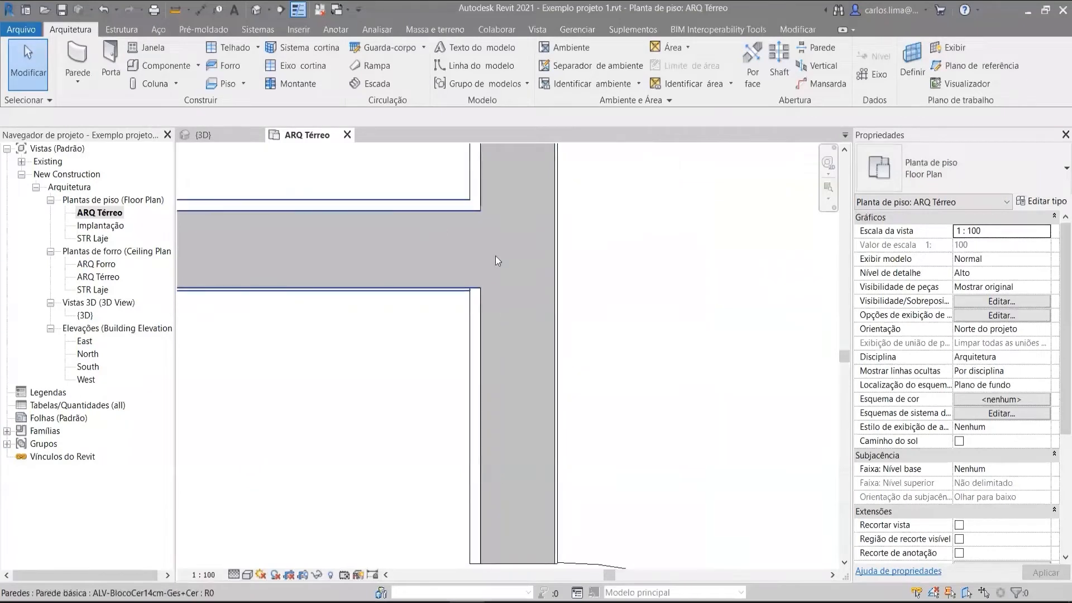
middle_drag(491, 233, 479, 386)
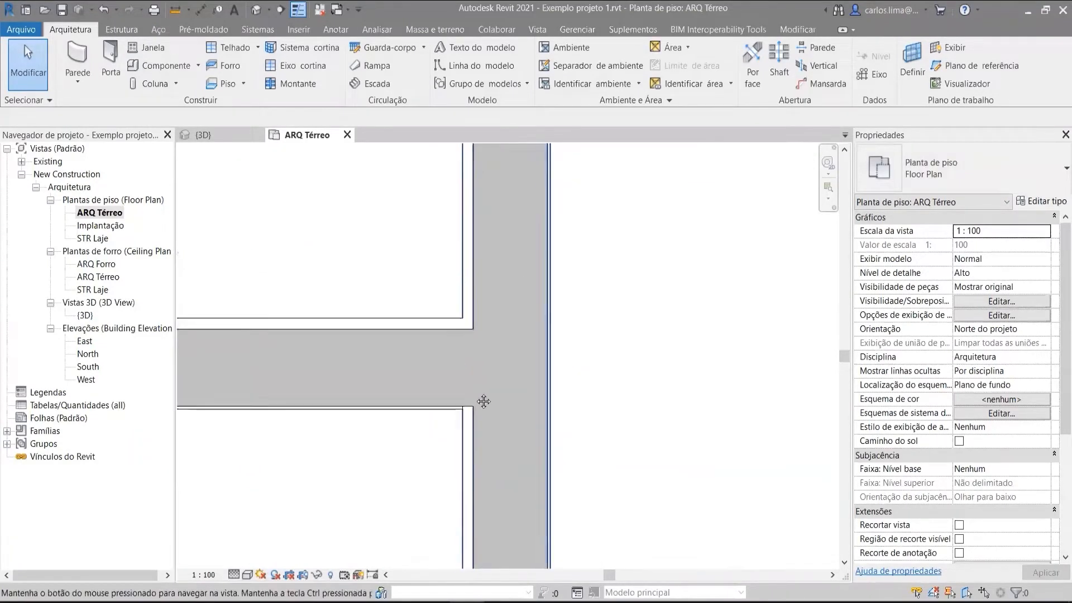
Examine the long wall's free ends and finish layers along its length in the ARQ Térreo floor plan
scroll(478, 391, down, 5)
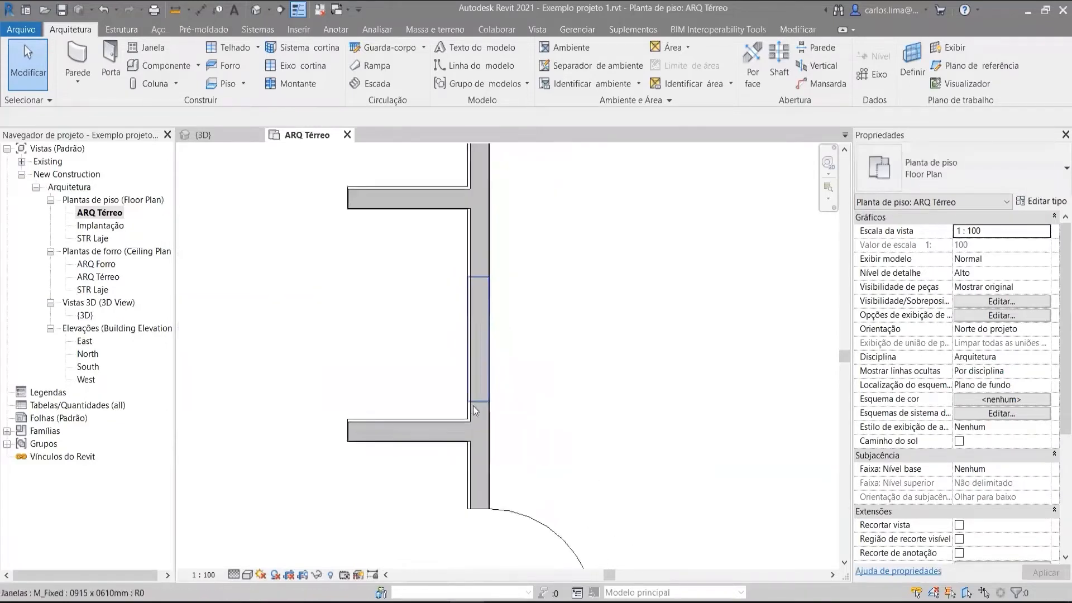
scroll(474, 406, down, 1)
middle_drag(478, 201, 481, 342)
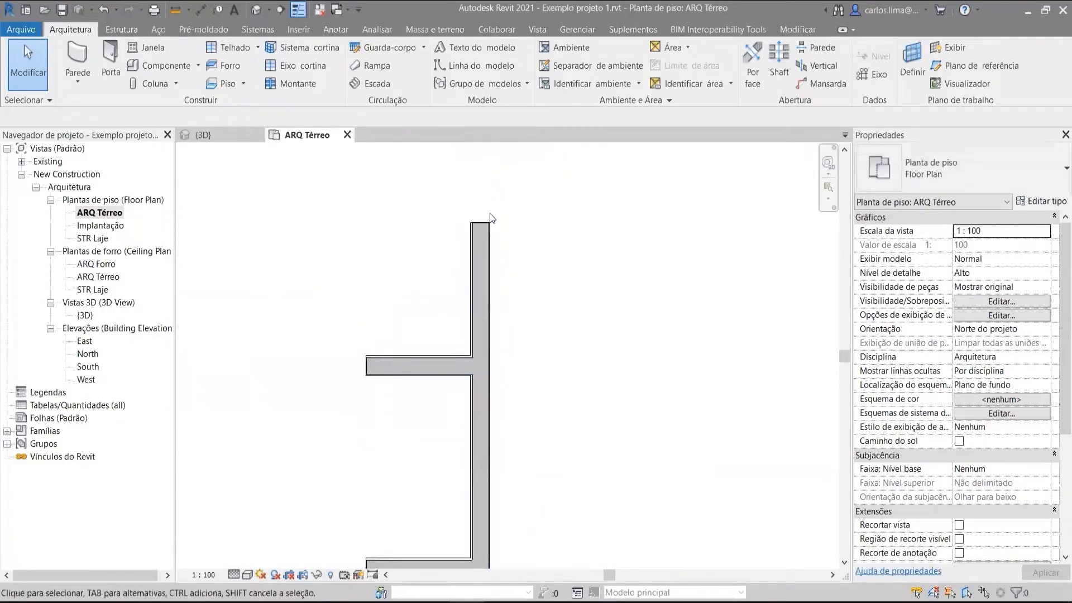
scroll(474, 231, up, 10)
scroll(466, 222, down, 2)
scroll(427, 303, down, 10)
scroll(447, 373, down, 4)
scroll(469, 366, up, 7)
scroll(489, 387, down, 5)
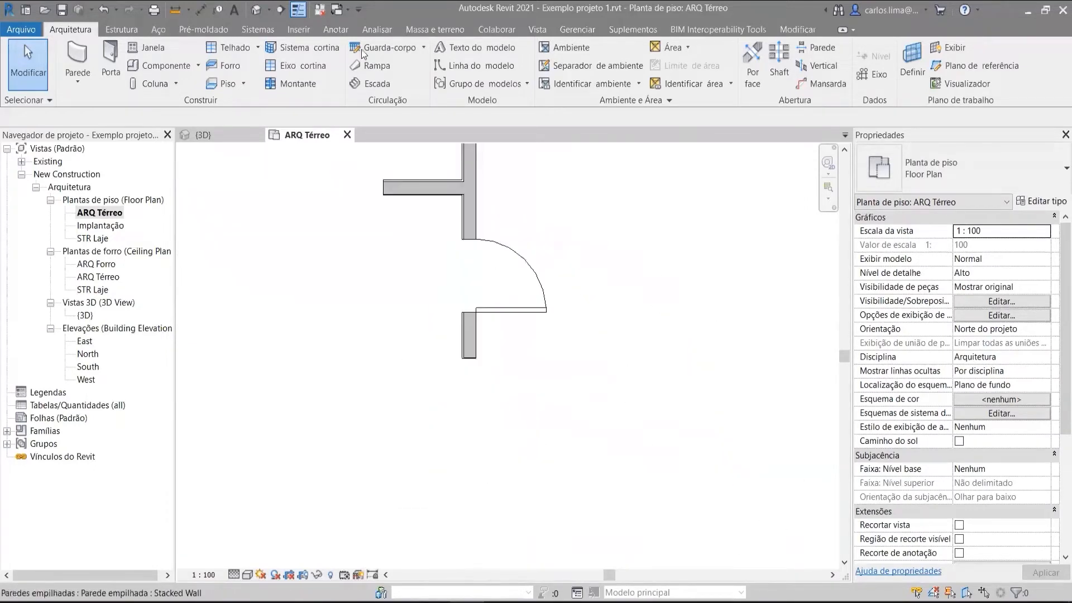
Close the inactive views and return to the default 3D view of the model
click(320, 10)
click(257, 10)
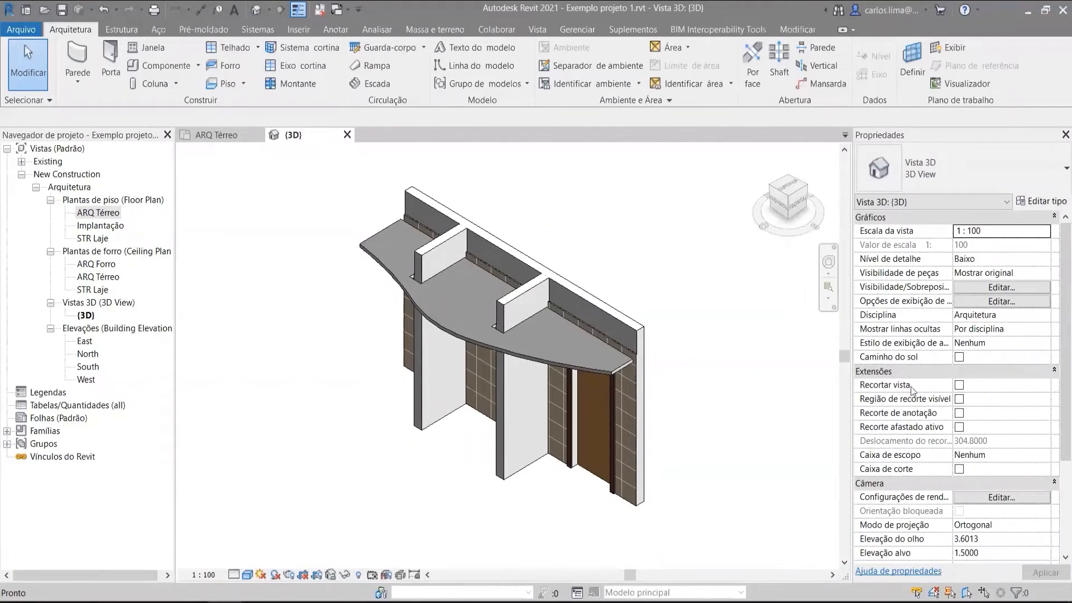
scroll(571, 359, up, 3)
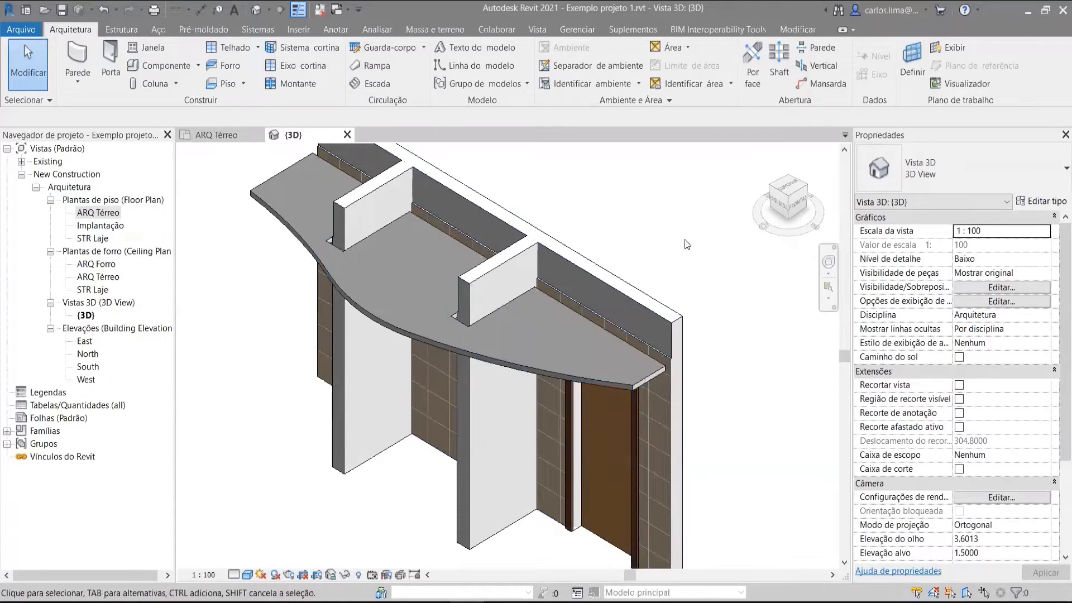
scroll(679, 244, down, 3)
middle_drag(688, 244, 648, 333)
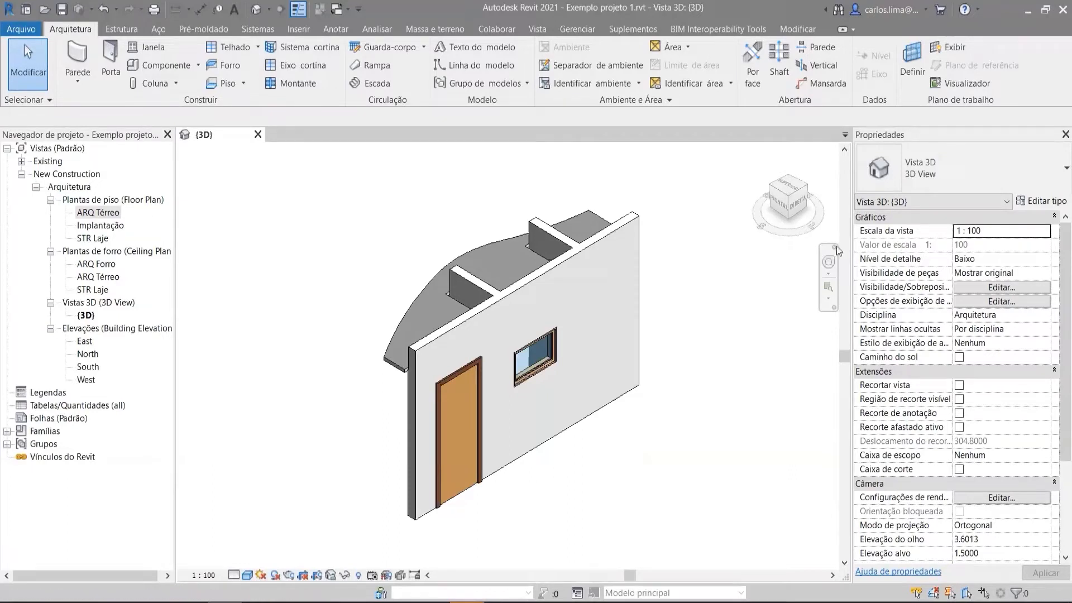
Turn the 3D view to the long wall's outer side and examine its face around the door, window and upper segment
click(774, 189)
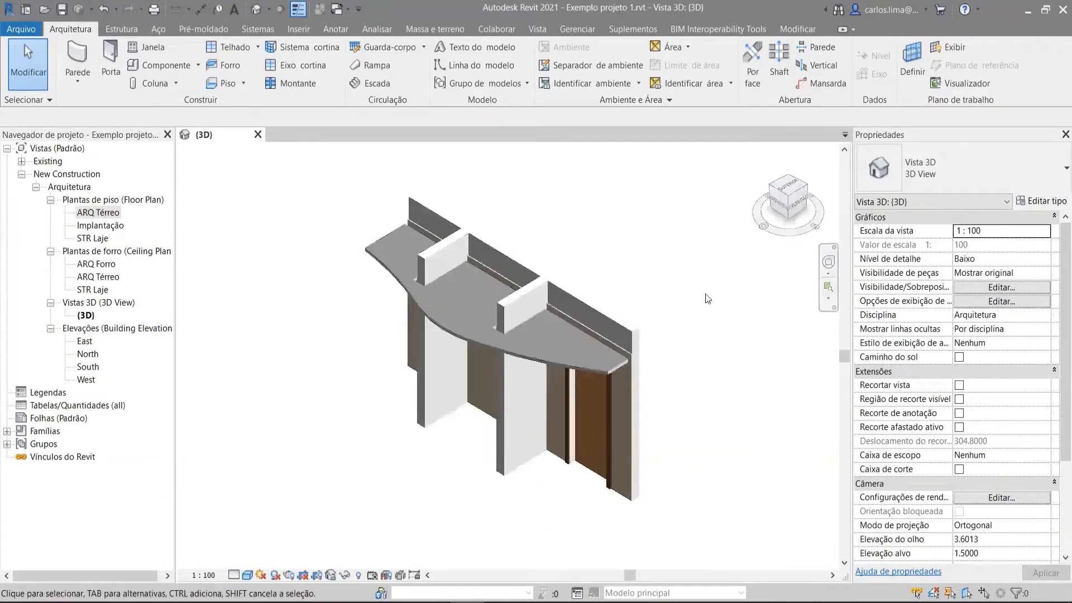
click(798, 198)
click(798, 196)
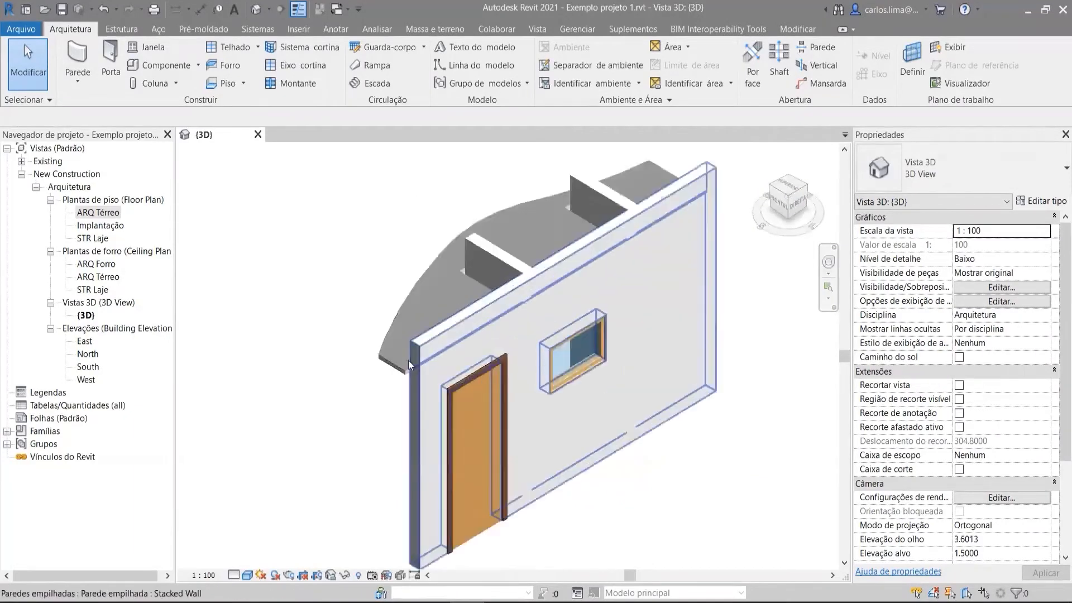
scroll(400, 373, up, 4)
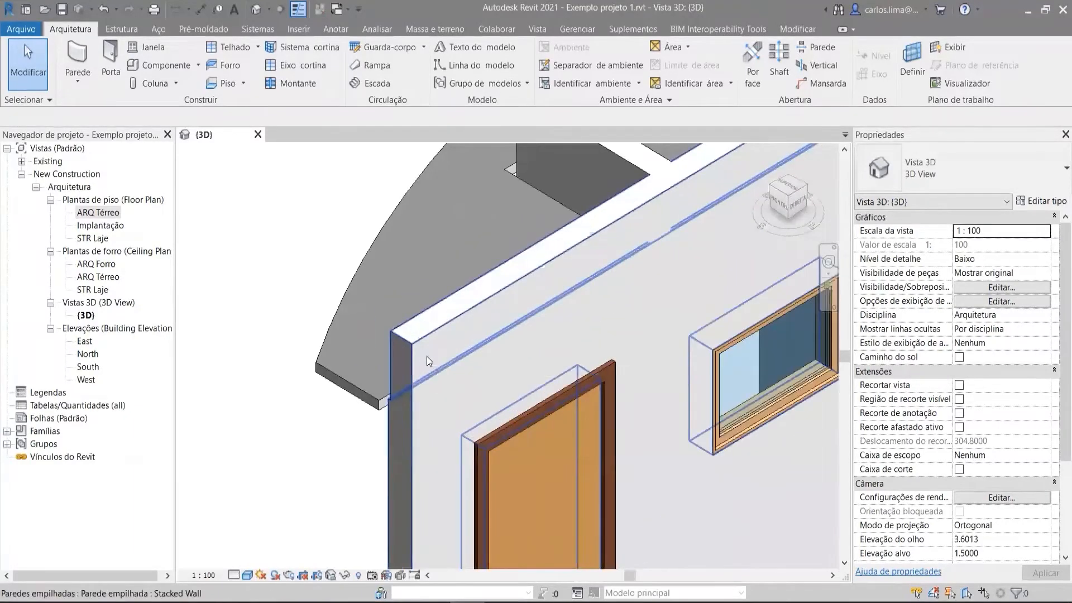
scroll(427, 356, down, 4)
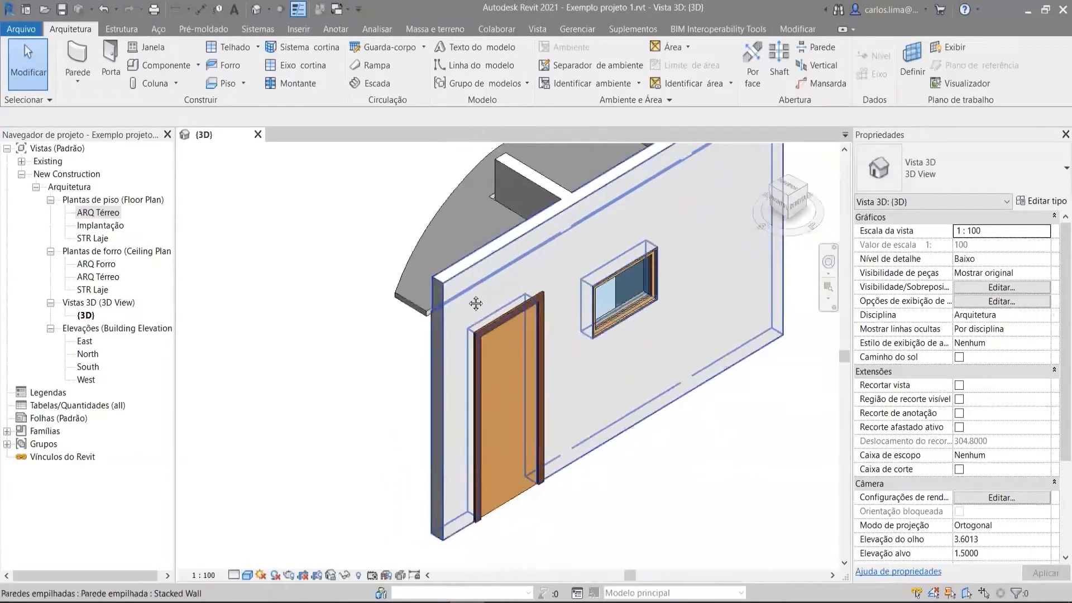
shift+middle_drag(461, 310, 518, 336)
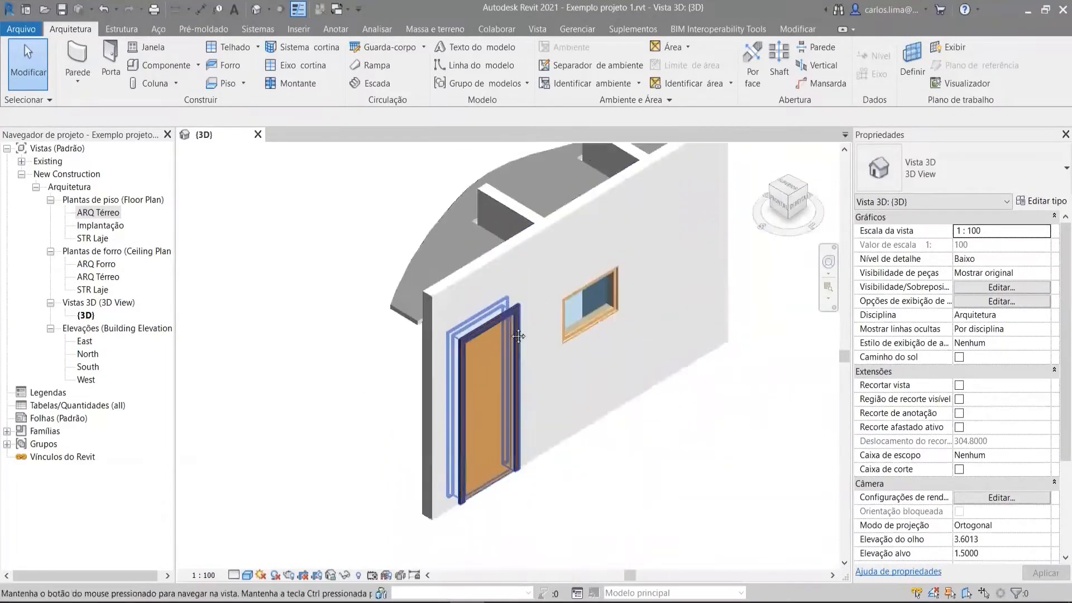
scroll(518, 335, down, 3)
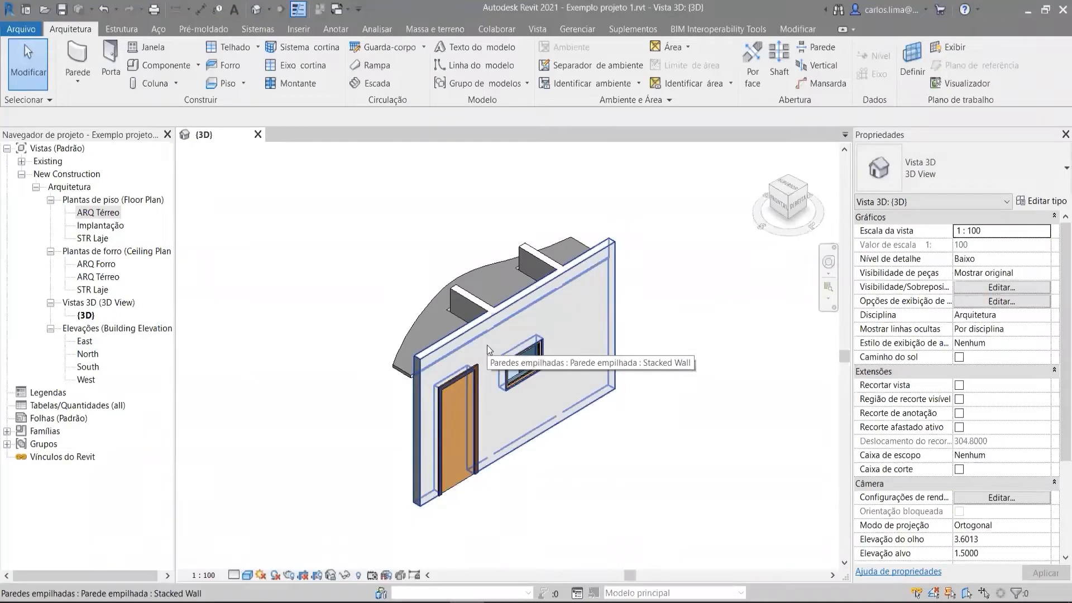
scroll(636, 390, up, 2)
scroll(638, 394, down, 2)
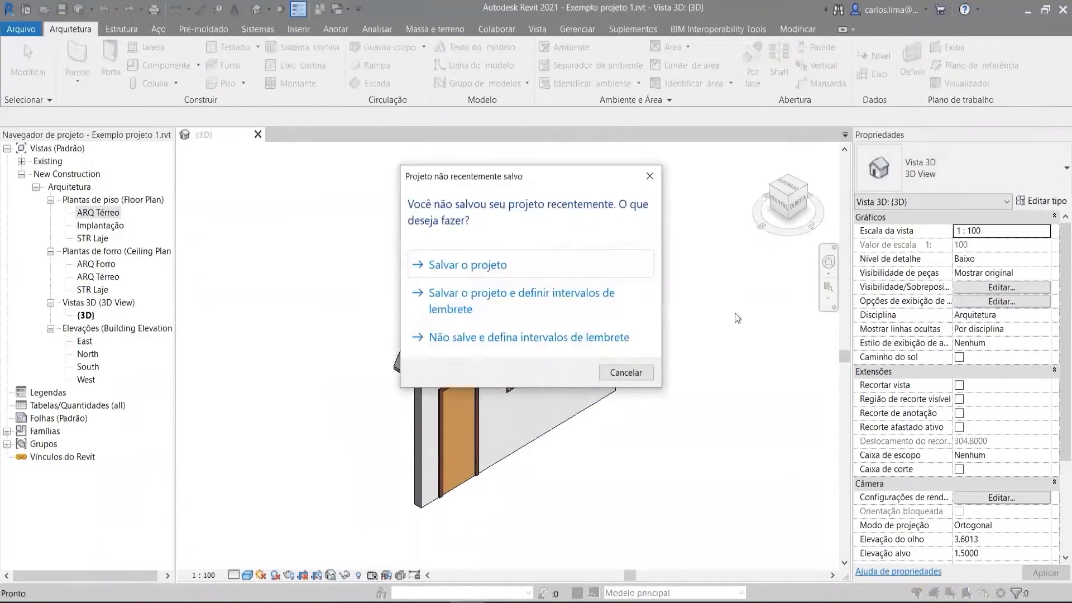
Dismiss the save reminder and look through the basic wall types available for the Wall command
click(640, 374)
click(936, 166)
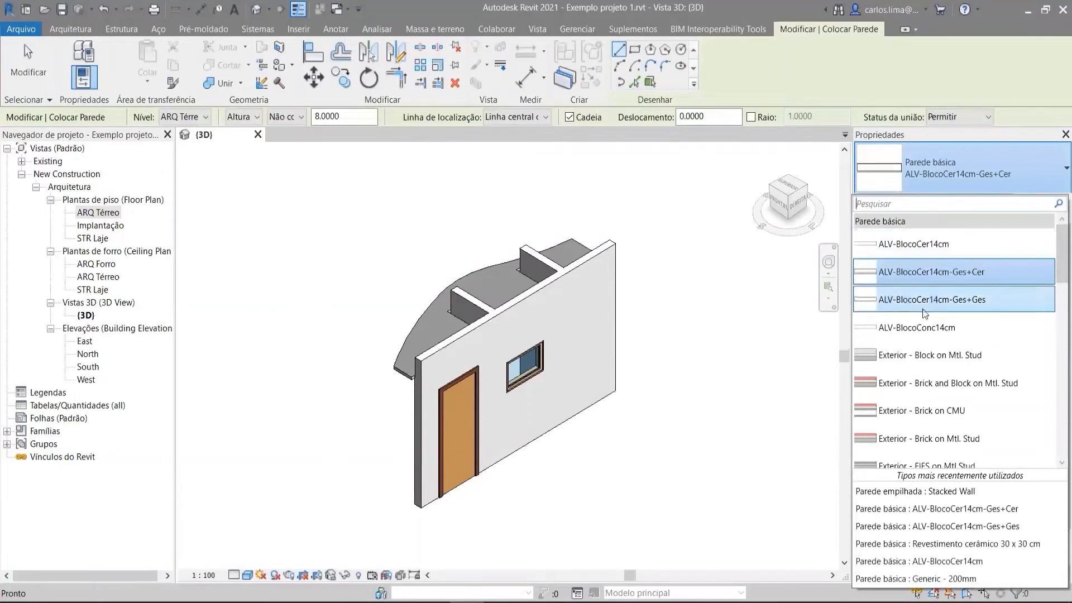
mouse_move(885, 244)
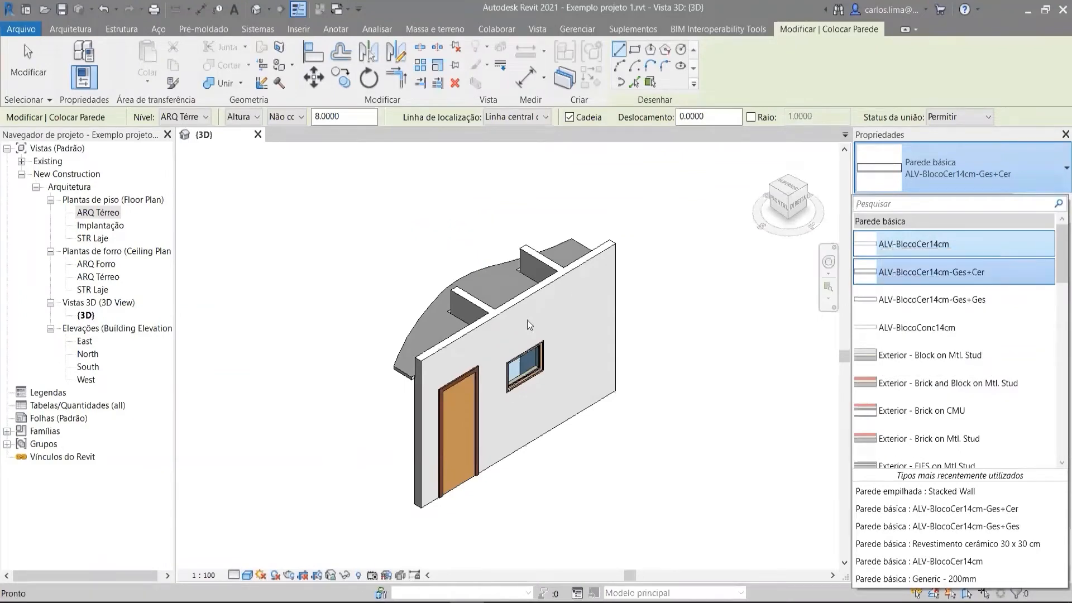
key(Escape)
key(Escape)
Change the long wall and both short partition walls together to the ALV-BlocoCer14cm basic wall type
click(524, 299)
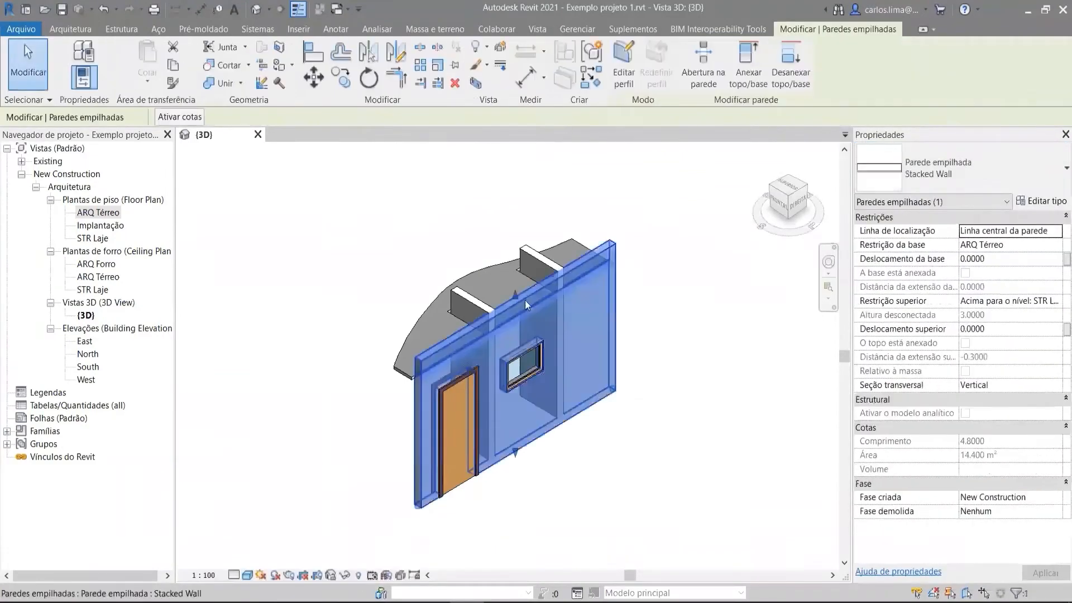
ctrl+click(468, 296)
ctrl+click(554, 251)
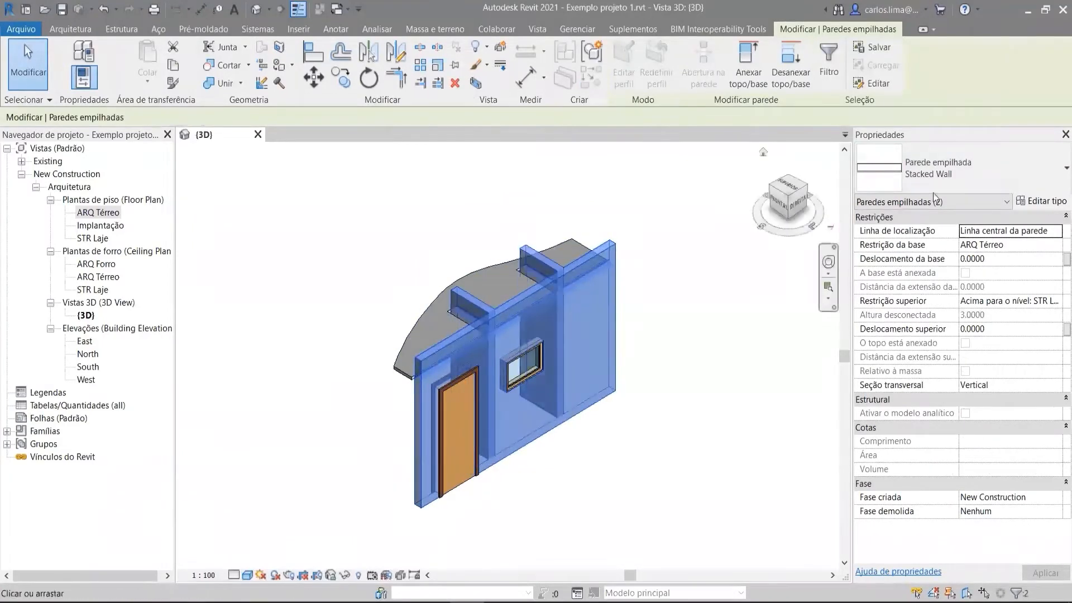
click(970, 169)
scroll(944, 288, up, 10)
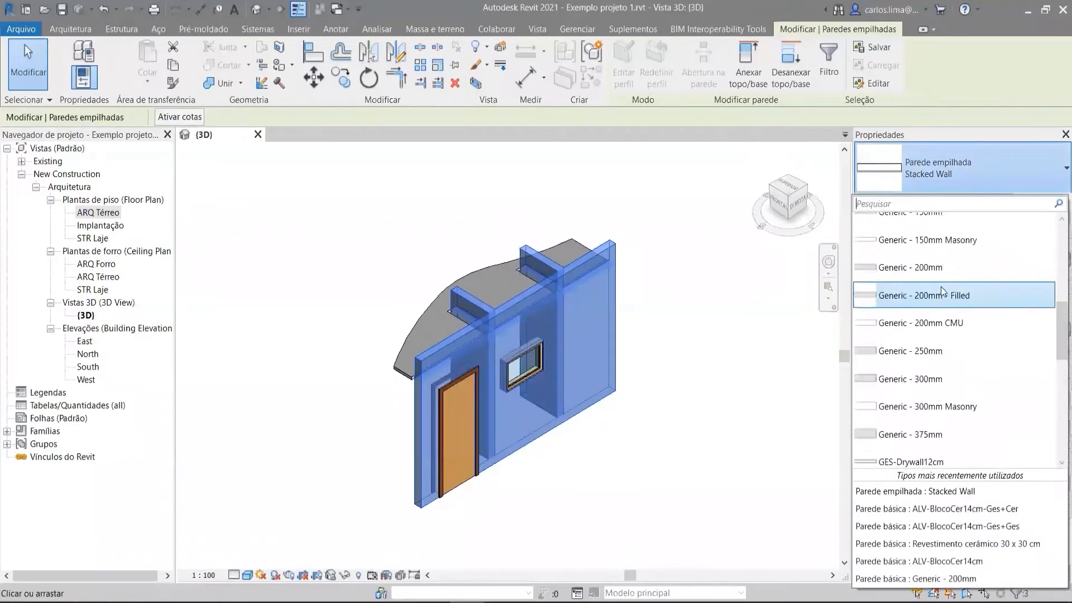
click(930, 242)
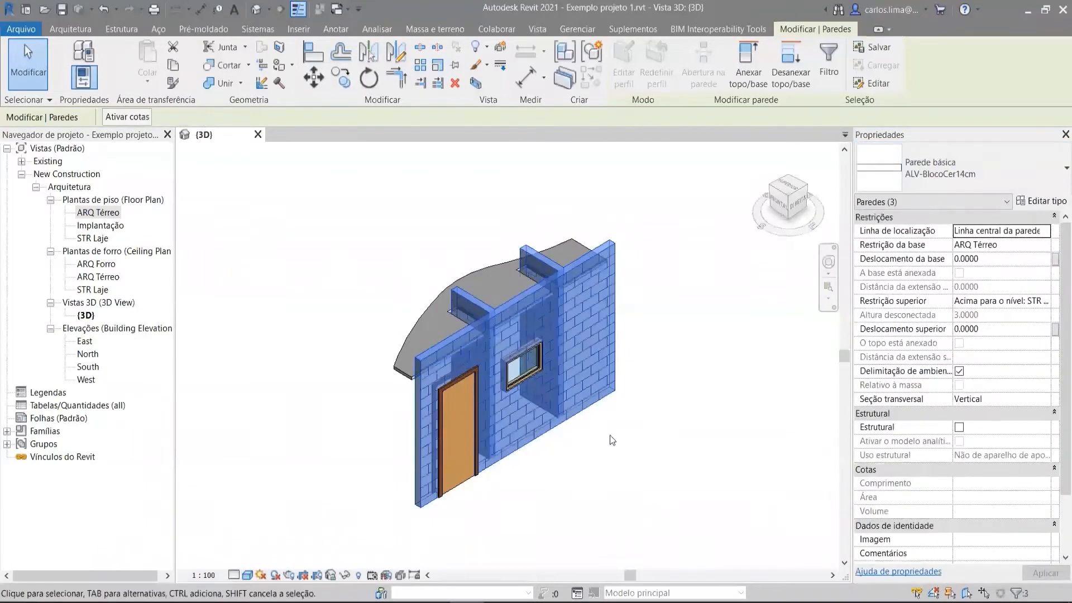
Clear the wall selection and examine the block pattern on the long wall around its window and door
click(608, 436)
scroll(502, 353, up, 5)
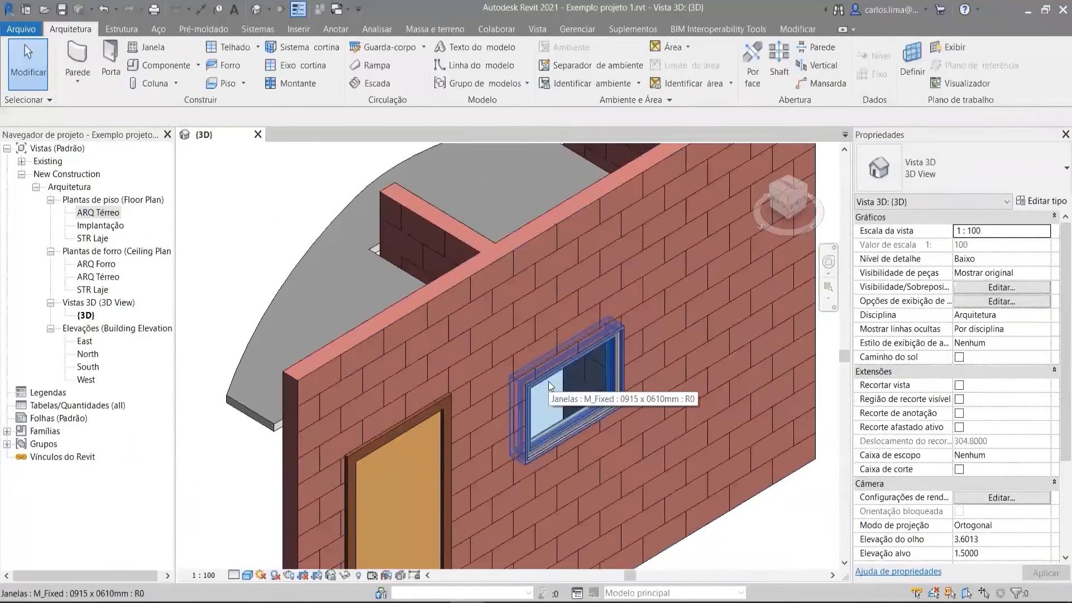
scroll(557, 348, down, 5)
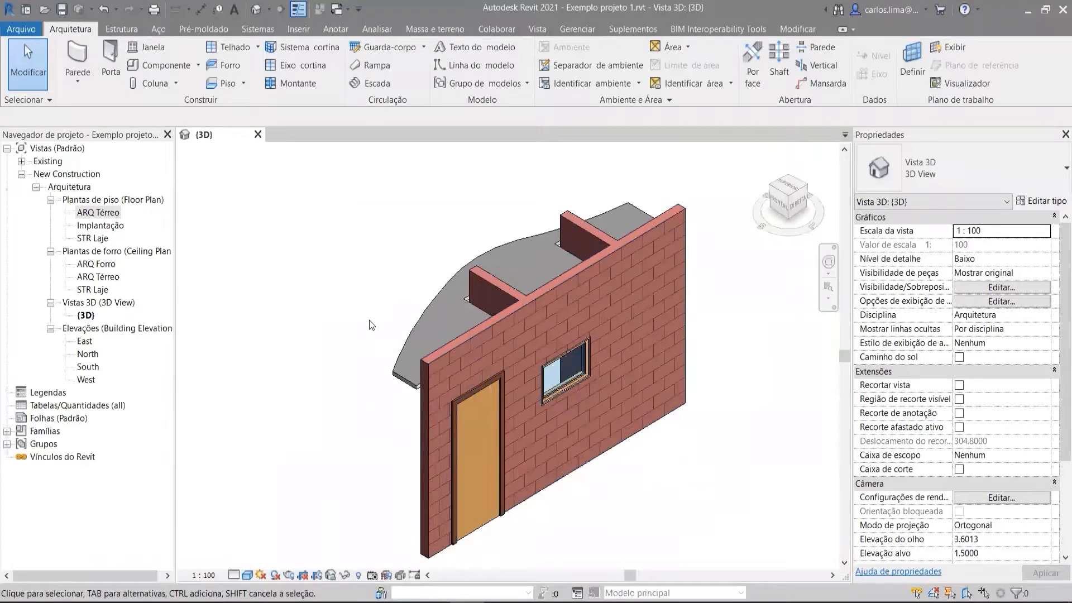
middle_drag(585, 463, 526, 468)
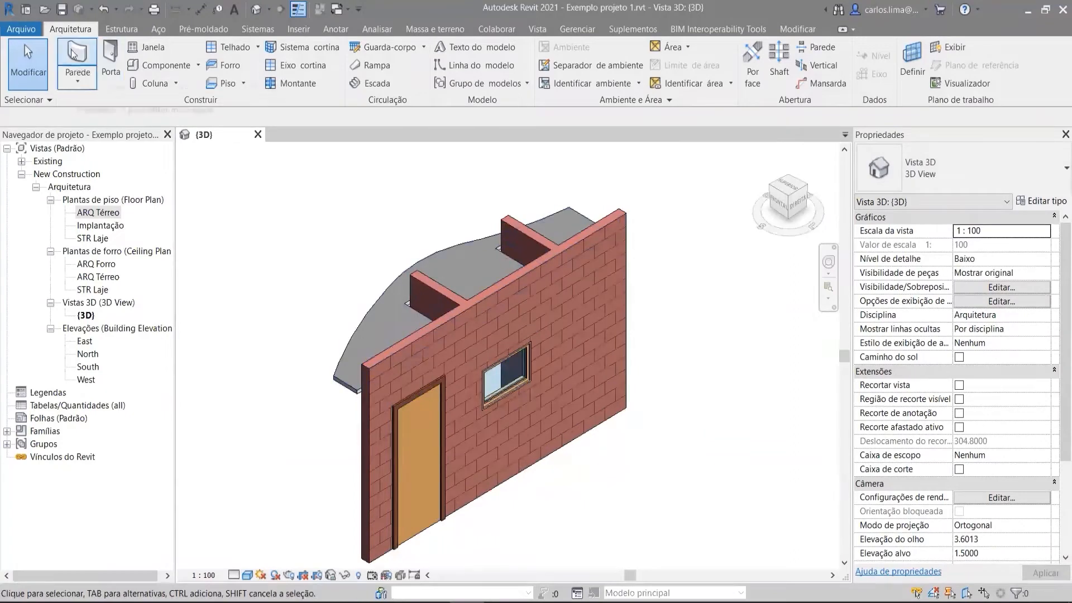
Duplicate the ALV-BlocoCer14cm basic wall type as a new type named "Gesso liso"
key(w)
key(a)
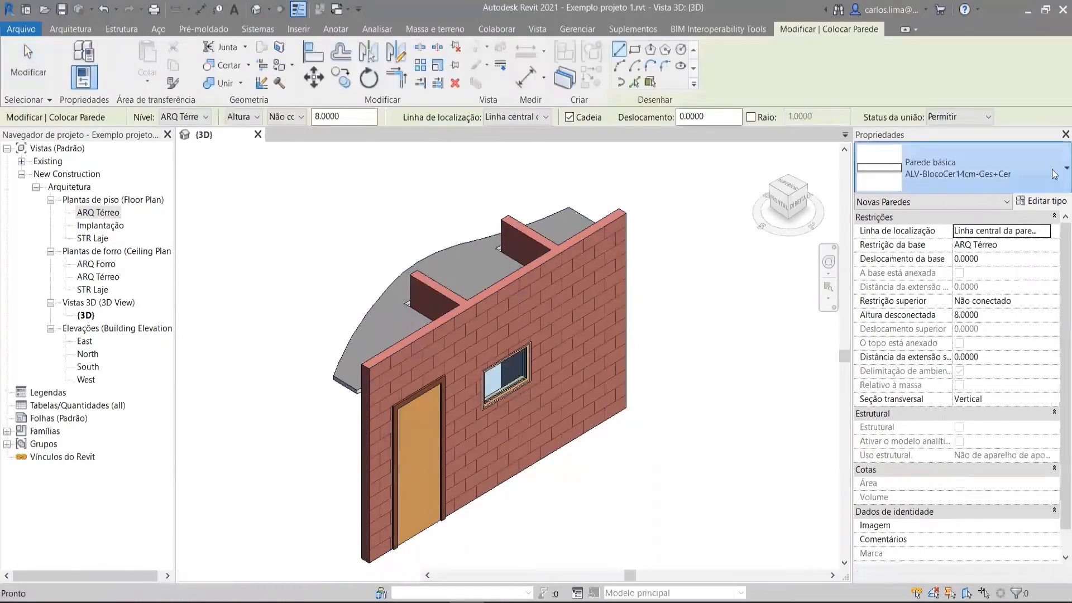
click(1022, 175)
click(1007, 242)
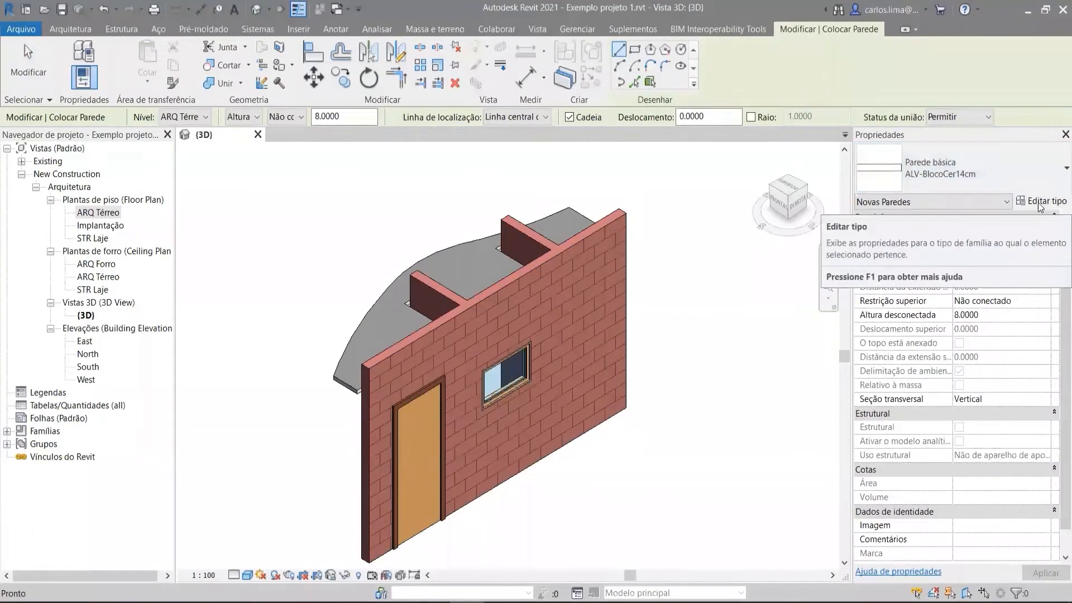
click(1039, 203)
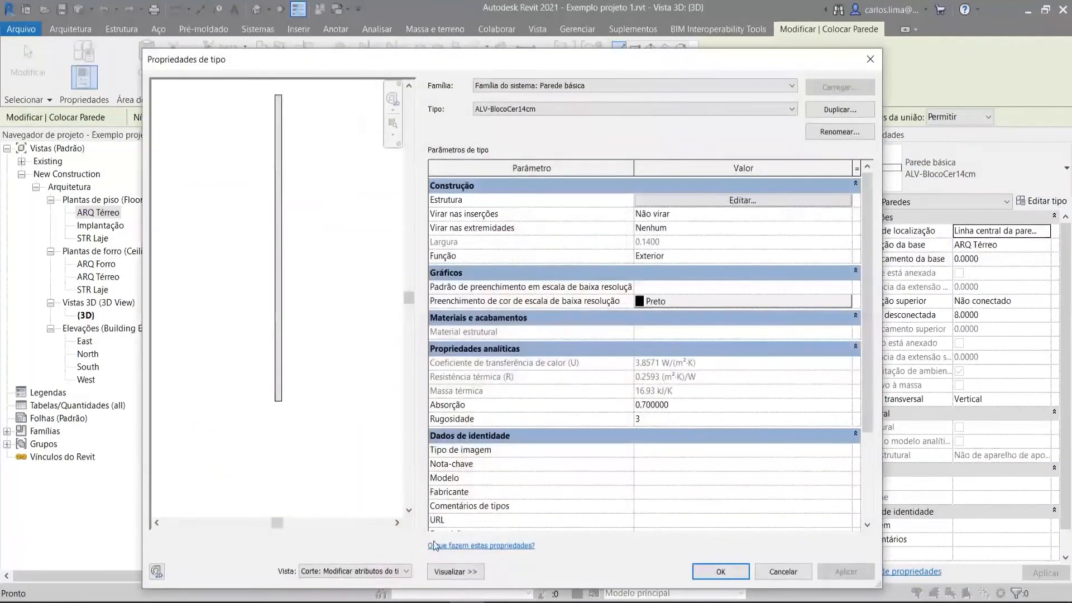
click(459, 575)
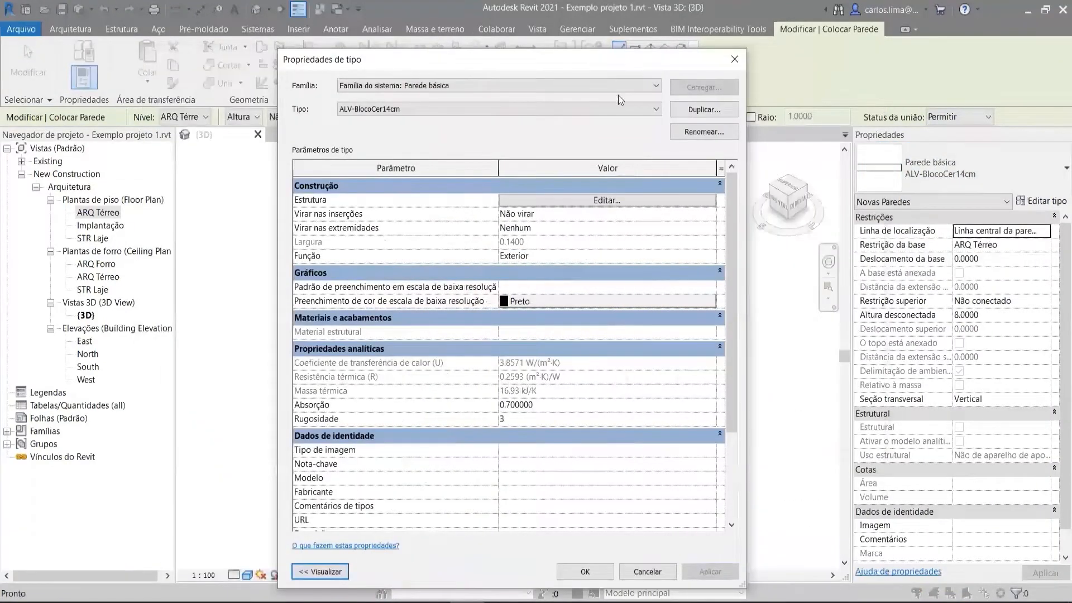
click(705, 110)
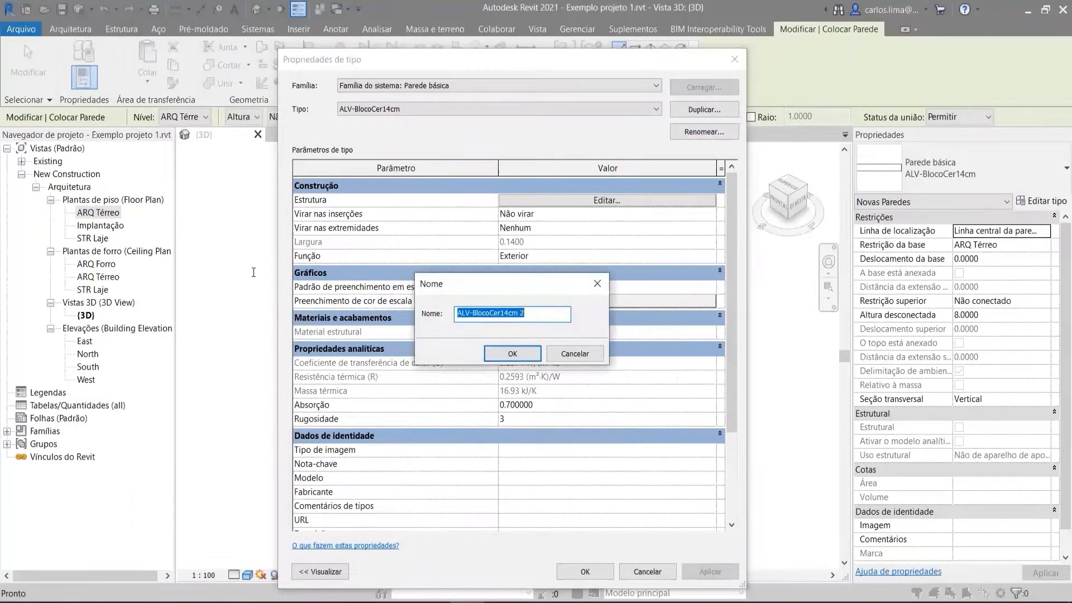
text(g)
key(BackSpace)
text(Gesso liso)
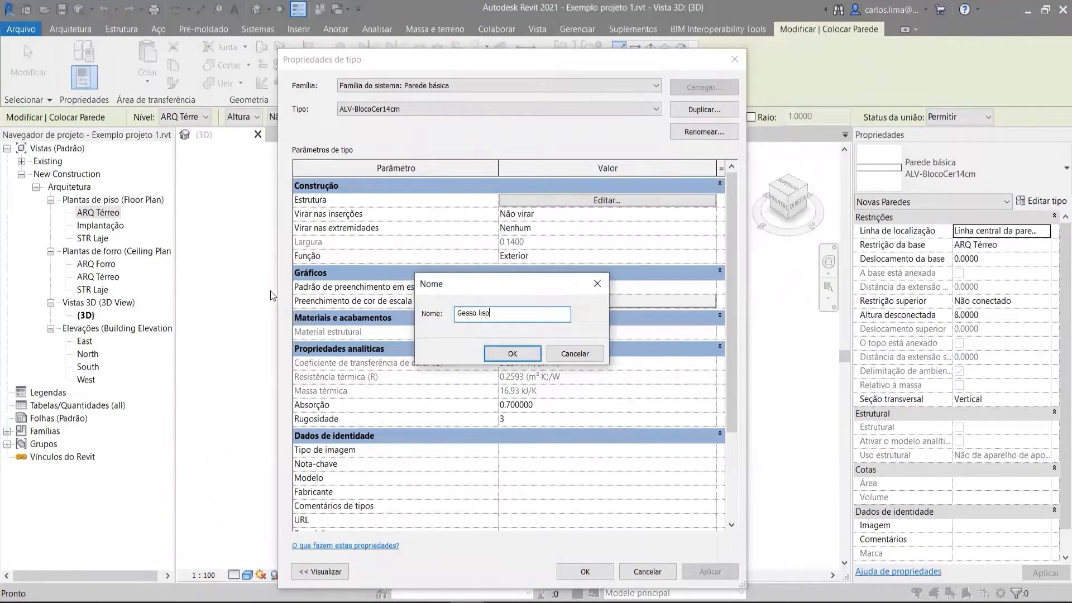
click(512, 353)
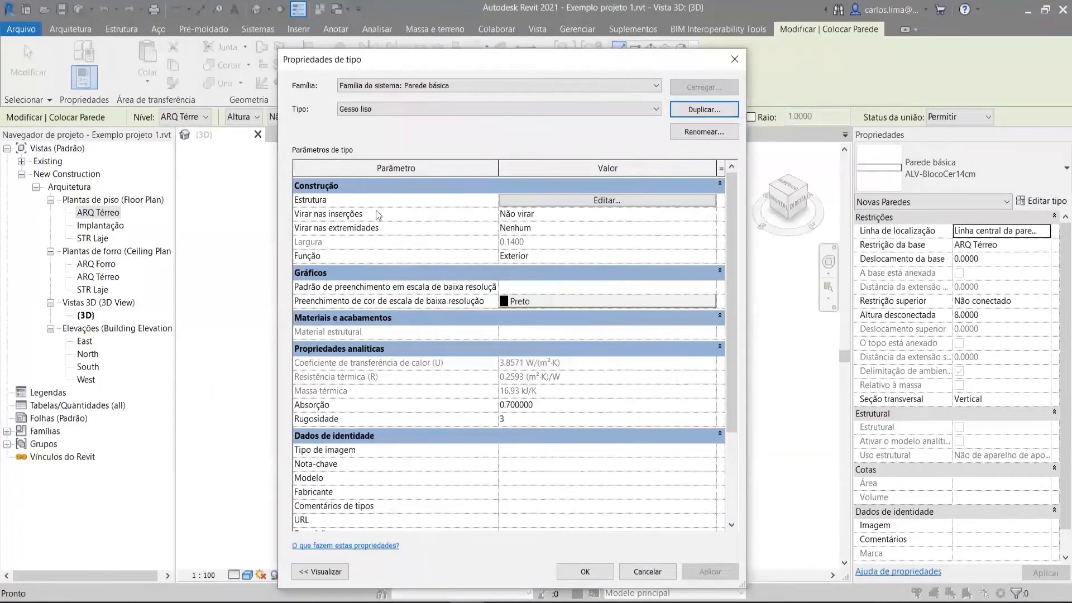
Give the Gesso liso type's structure layer the #gesso liso material and a thickness of 0.005
click(544, 201)
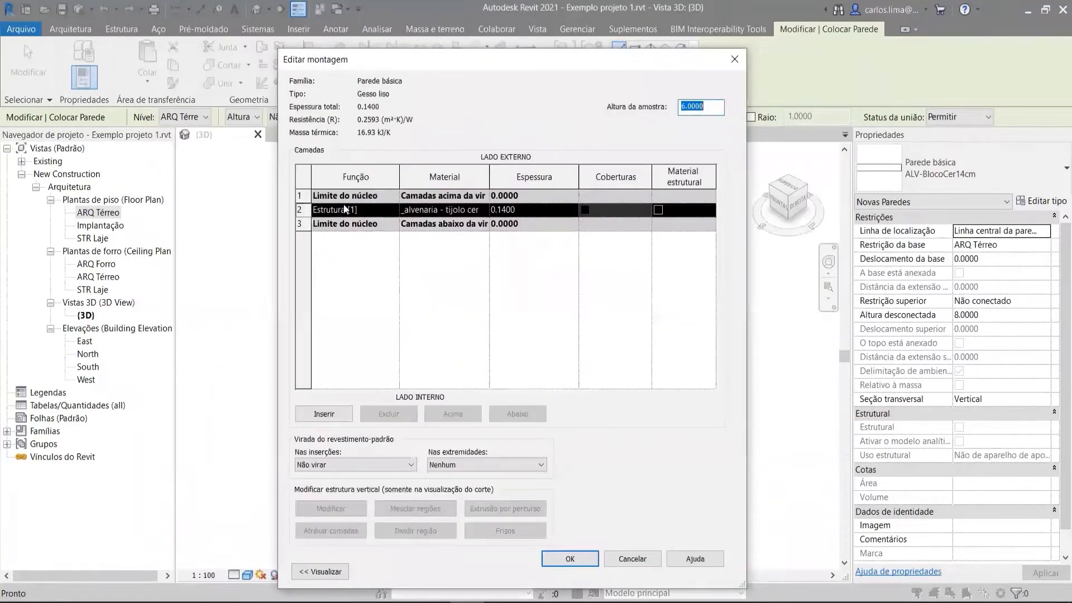
click(450, 212)
click(484, 210)
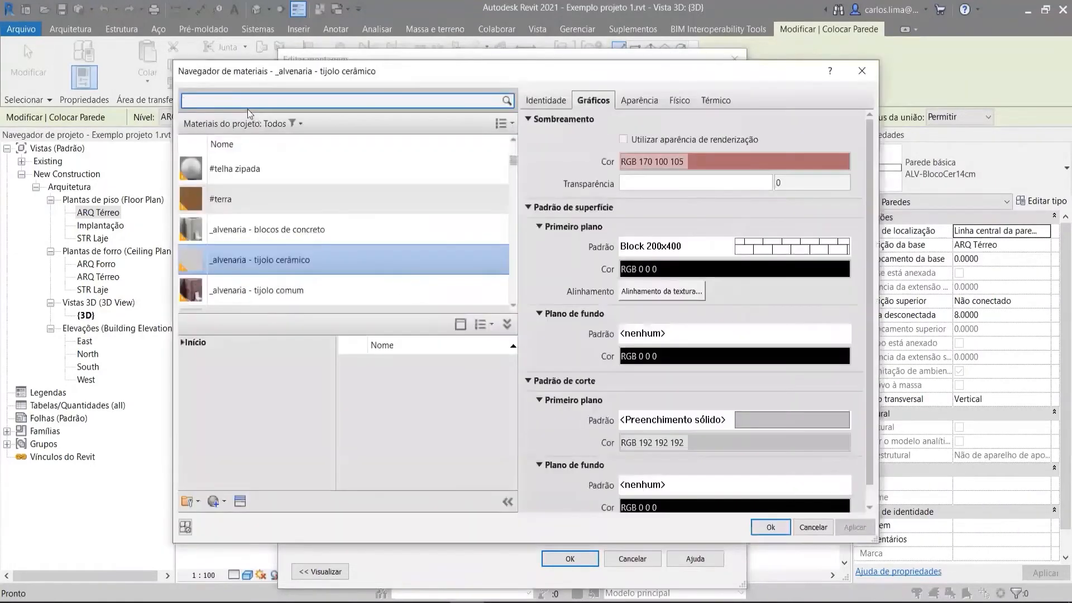
text(gesso)
click(260, 246)
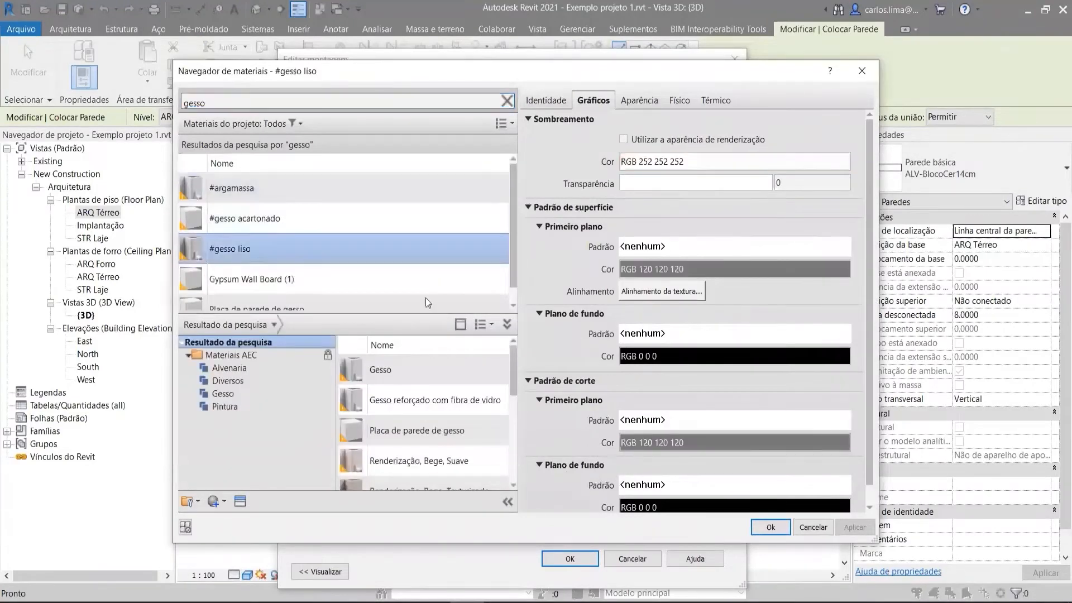
click(771, 527)
click(538, 210)
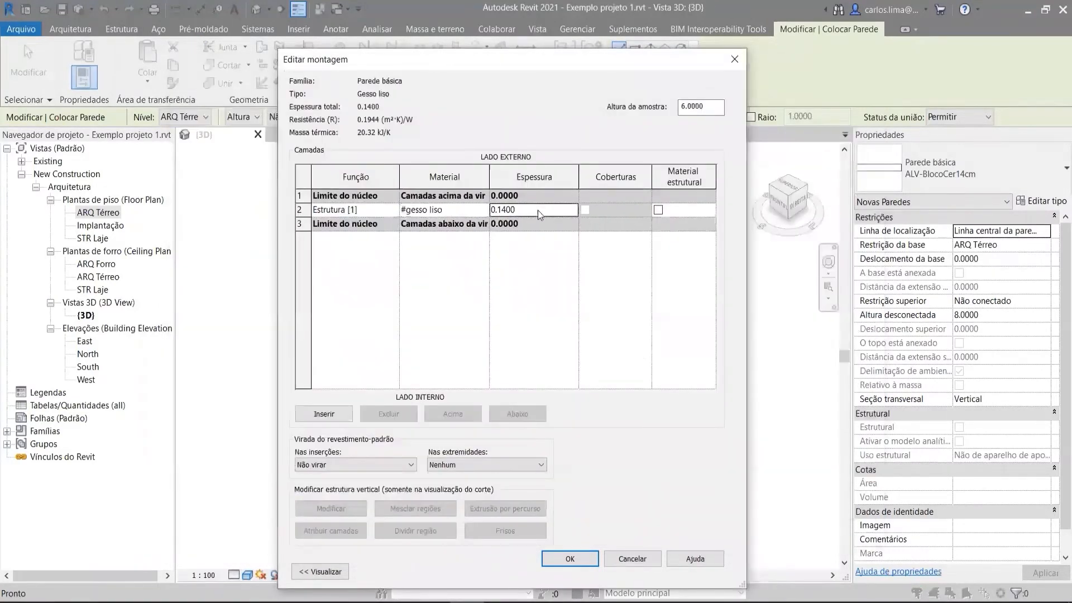
text(.)
key(Tab)
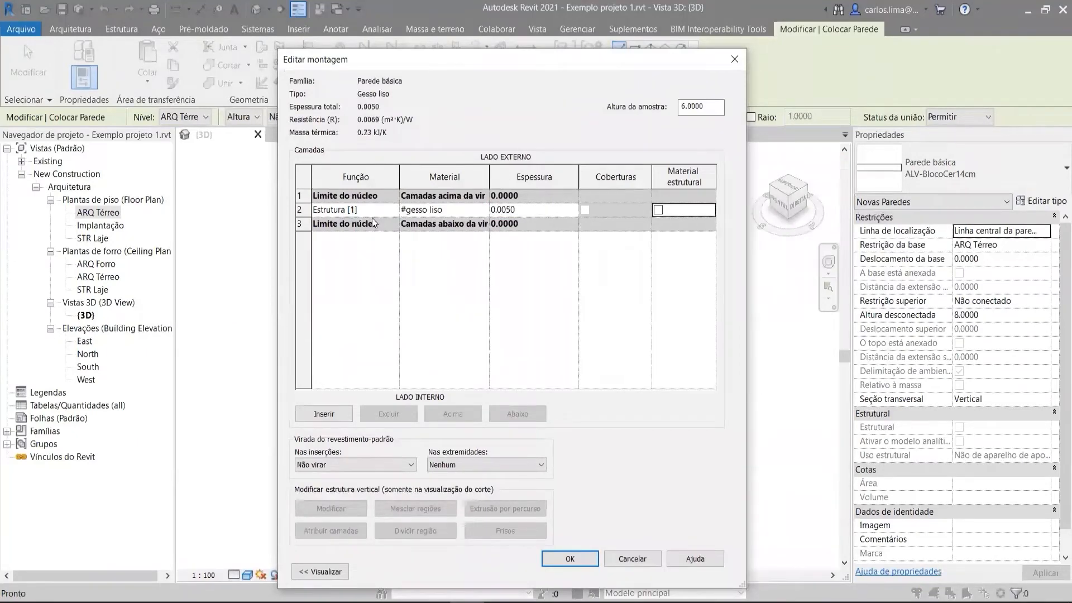
click(570, 560)
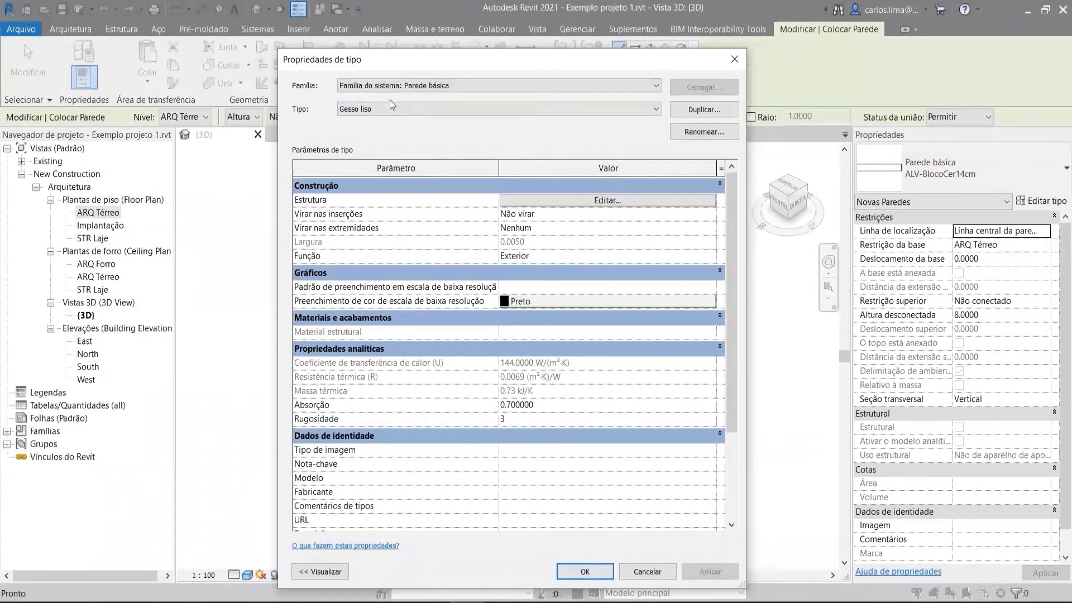
Duplicate the Gesso liso wall type as "Revestimento cerâmico 30x30 cm"
click(701, 108)
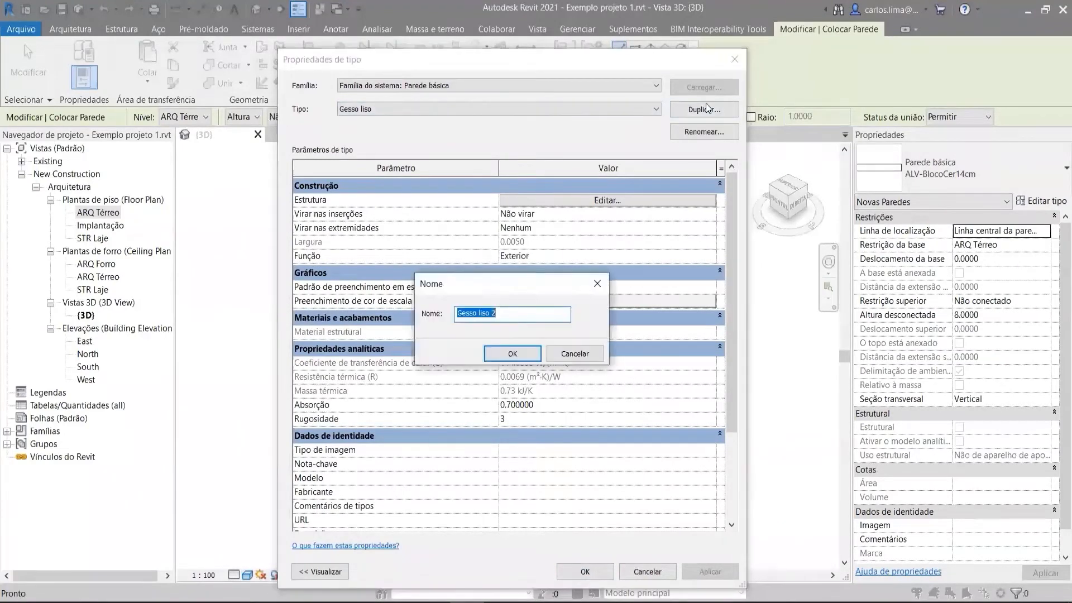
text(Revestiment)
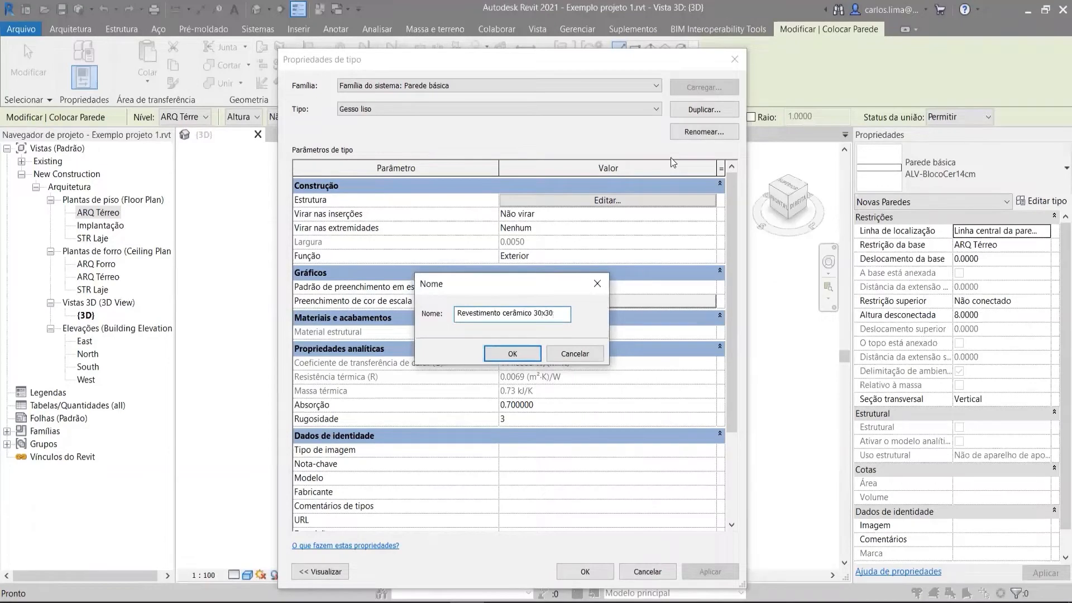
click(520, 355)
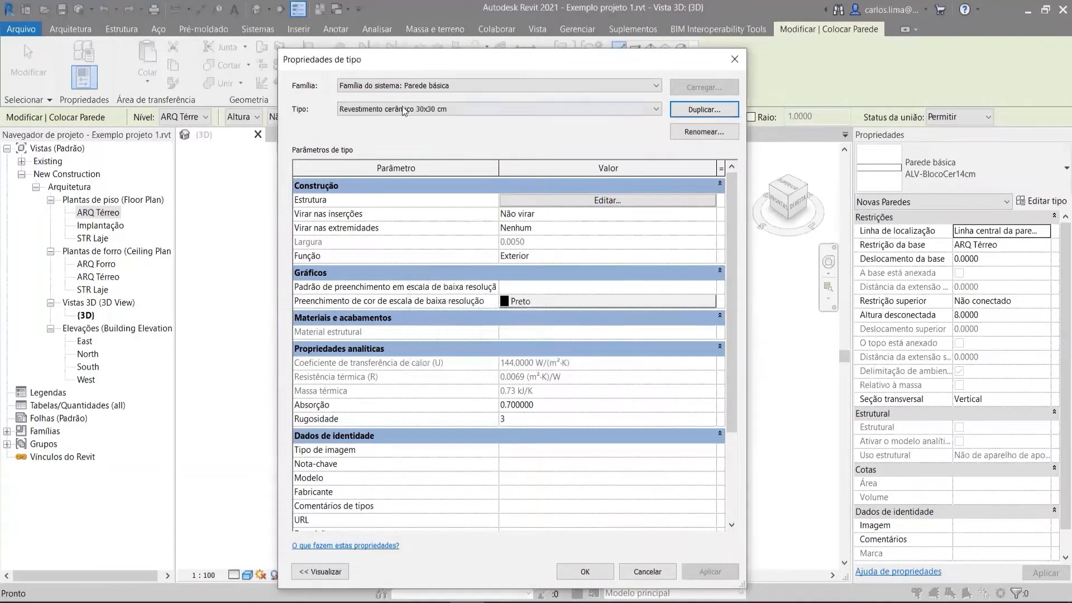
Give the ceramic finish type's structure layer the _cerâmica - 30x30cm material and a thickness of 0.02, and accept the type properties
click(547, 201)
click(483, 215)
click(483, 210)
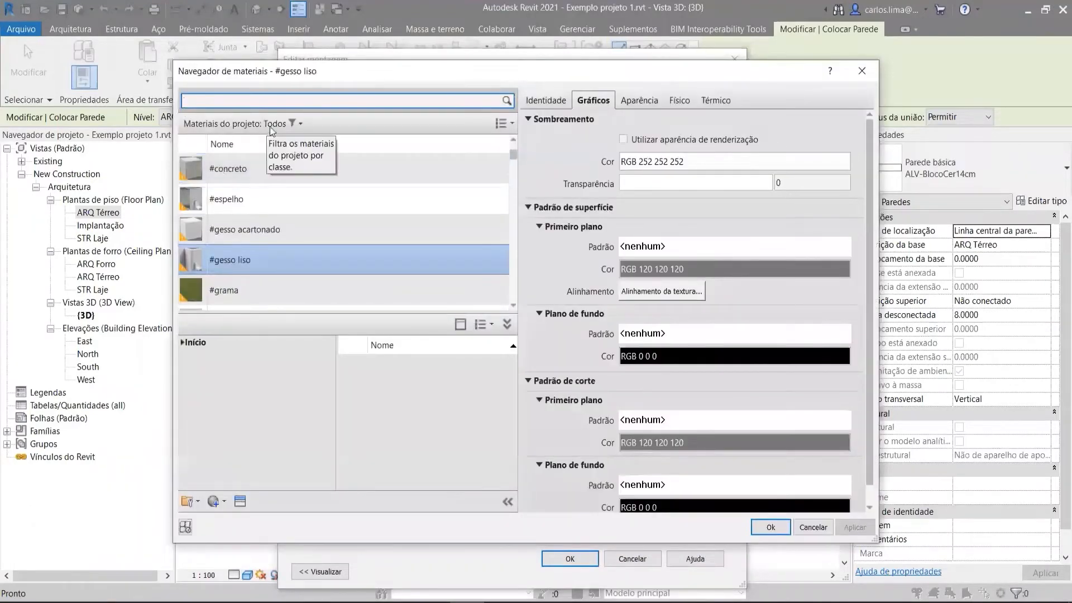
text(cer)
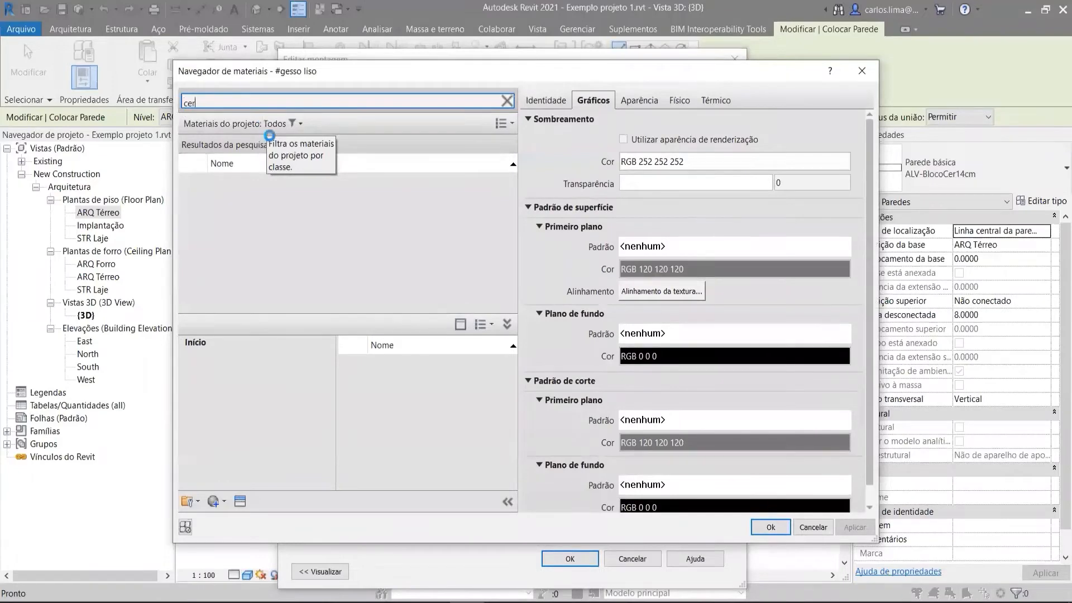
click(290, 258)
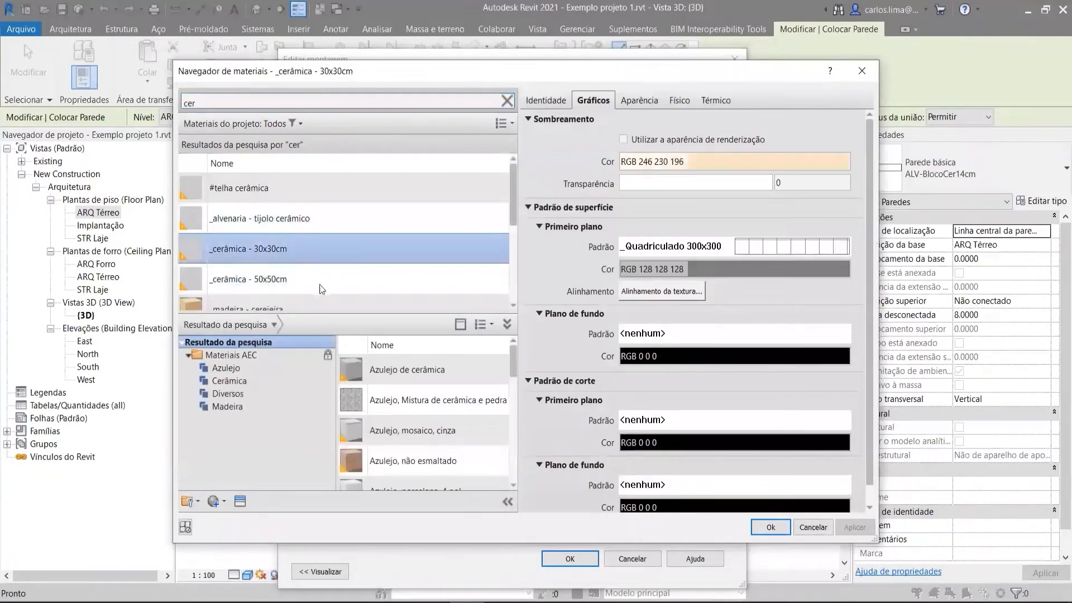
click(762, 526)
double_click(537, 212)
text(.02)
key(Tab)
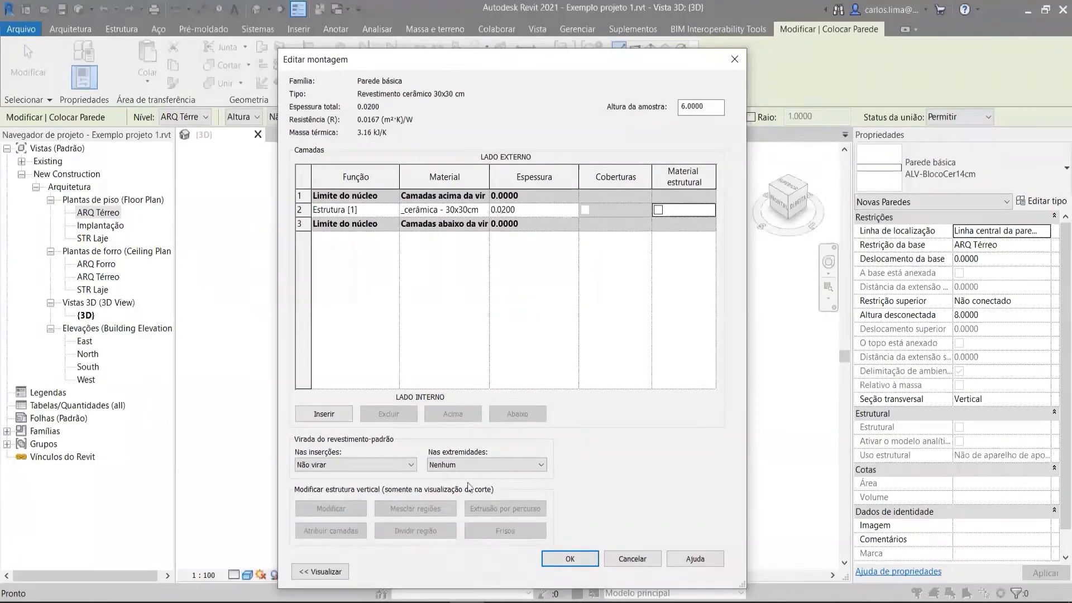
click(570, 558)
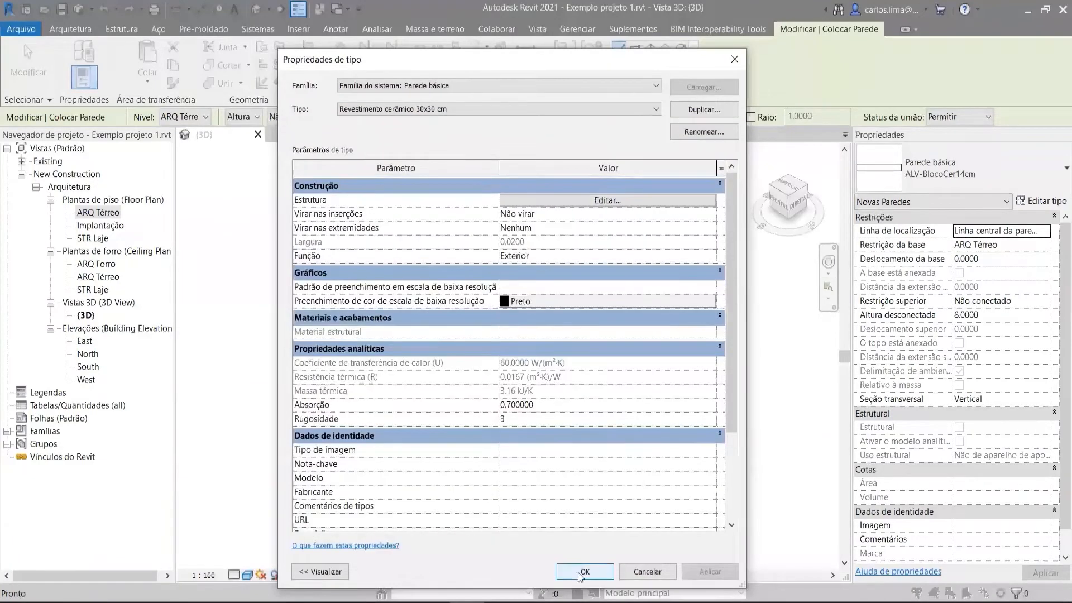
click(583, 572)
Open the ARQ Térreo floor plan at the long wall and its door
click(964, 172)
scroll(976, 266, up, 15)
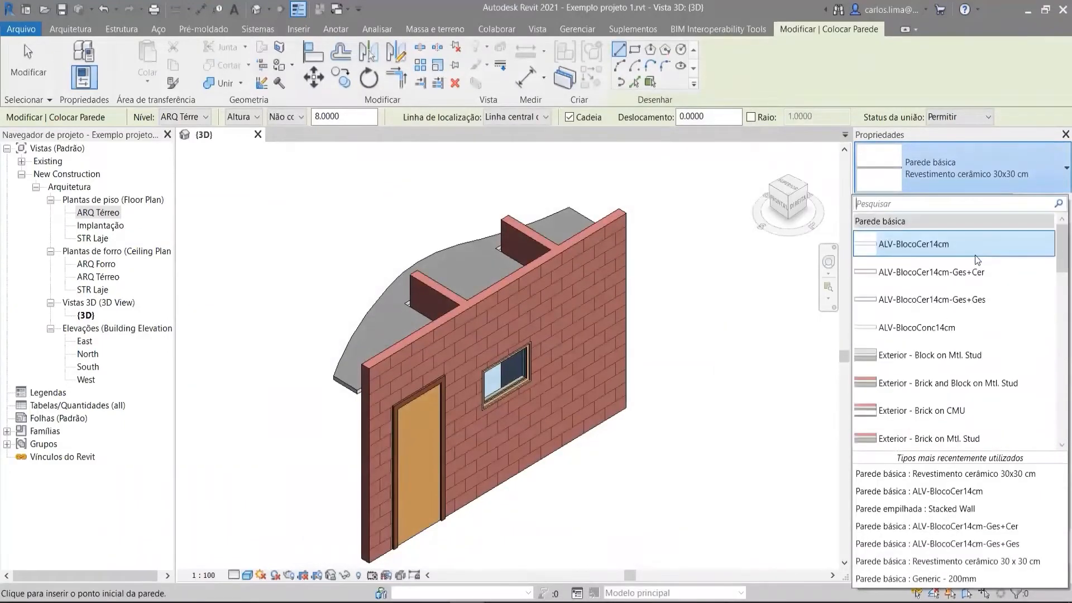
double_click(102, 213)
scroll(618, 371, up, 10)
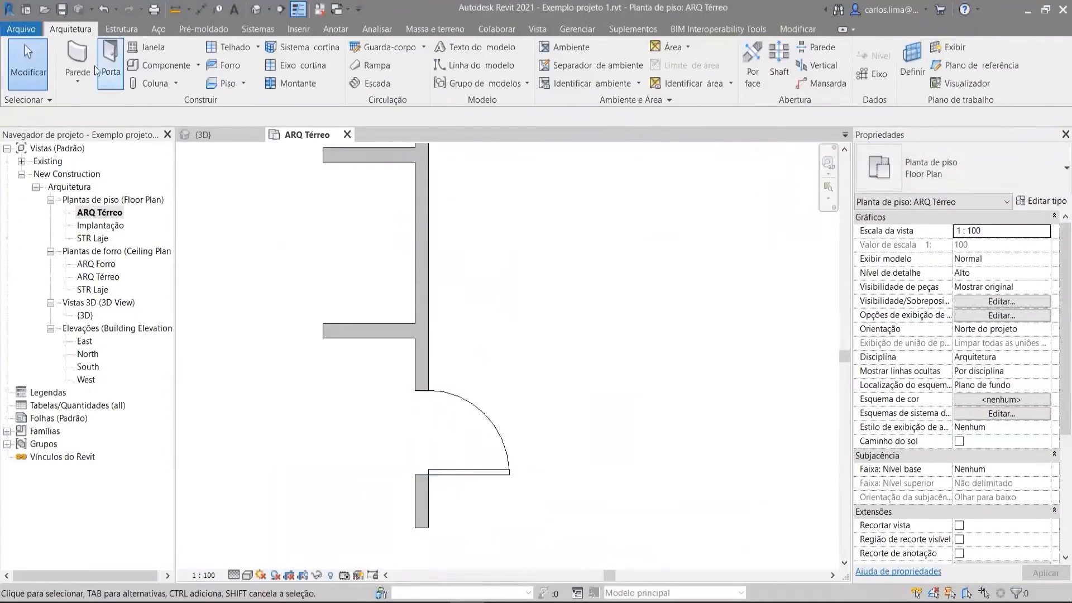
Start a new wall in the floor plan with the Gesso liso basic wall type
click(81, 56)
click(951, 176)
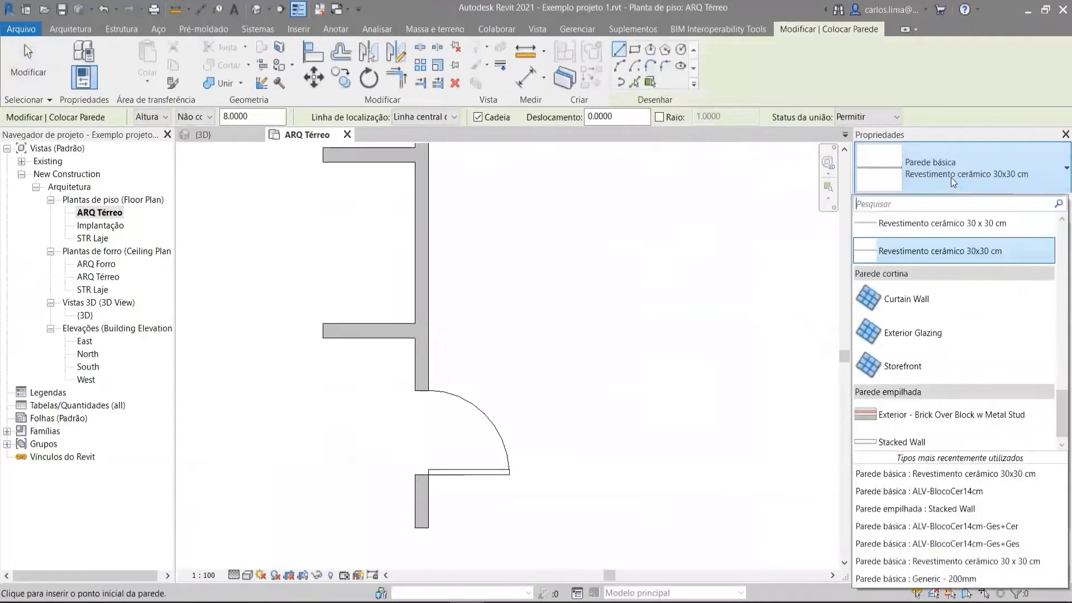
scroll(972, 260, up, 10)
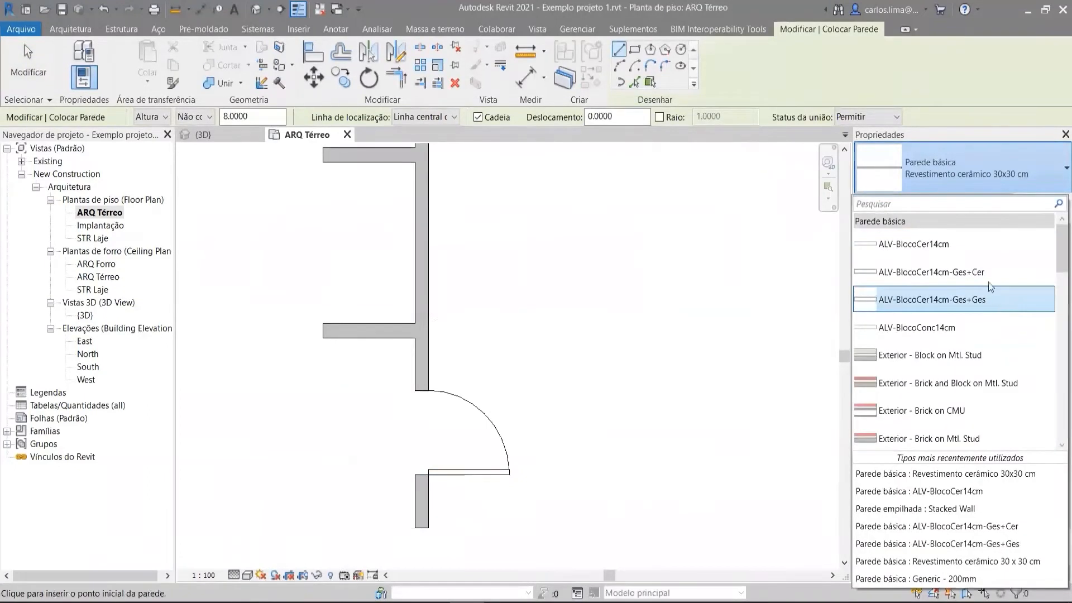
scroll(988, 327, down, 5)
scroll(984, 343, down, 5)
scroll(983, 345, up, 2)
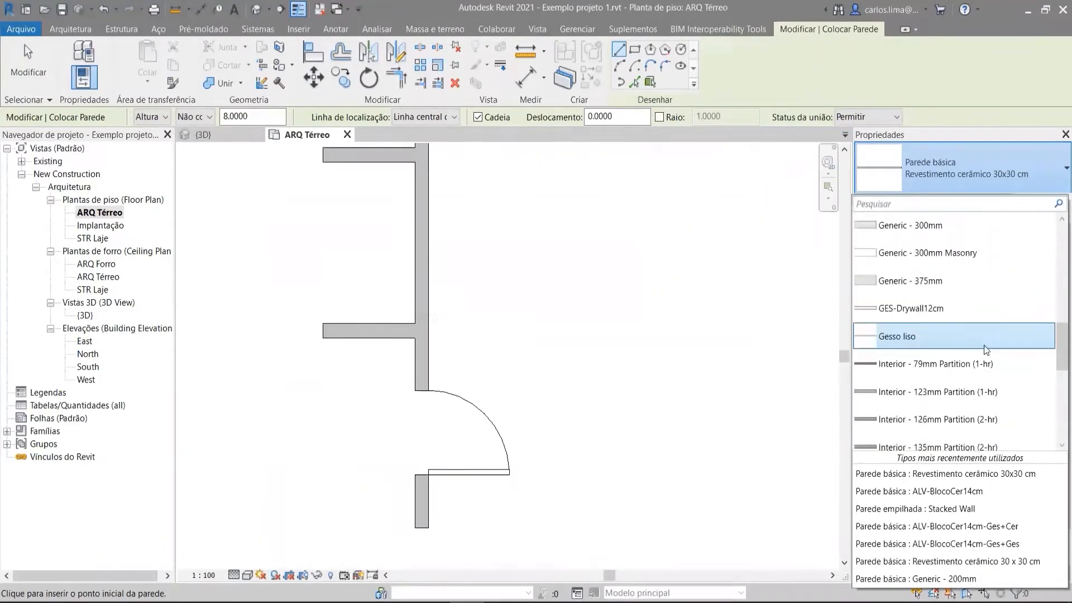
click(983, 345)
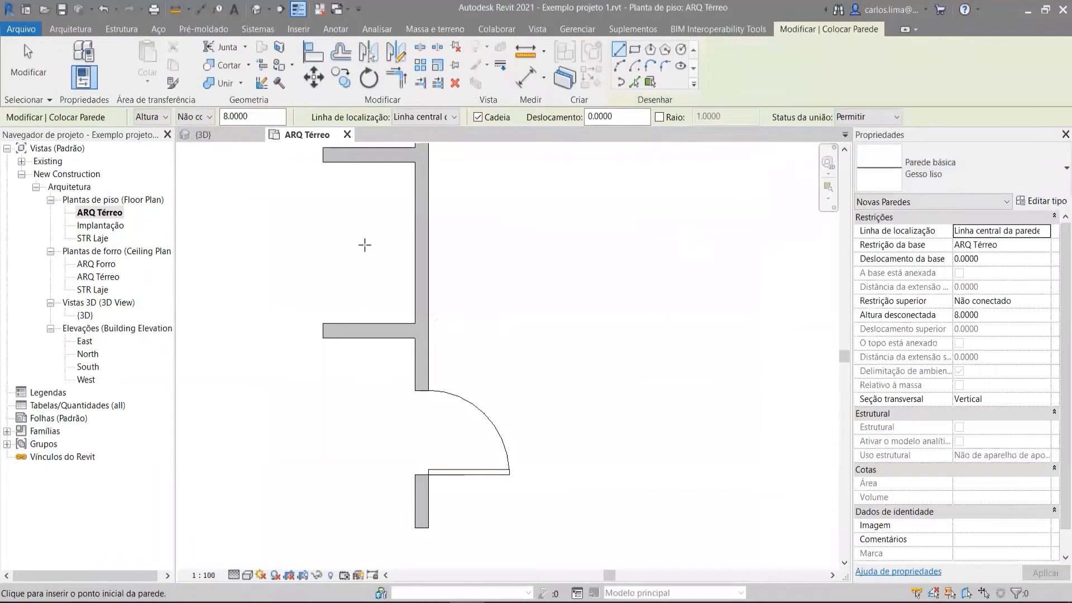
Constrain the new wall's top to the STR Laje level and set its location line to Face núcleo: Externa
click(1037, 316)
click(1027, 300)
click(1044, 301)
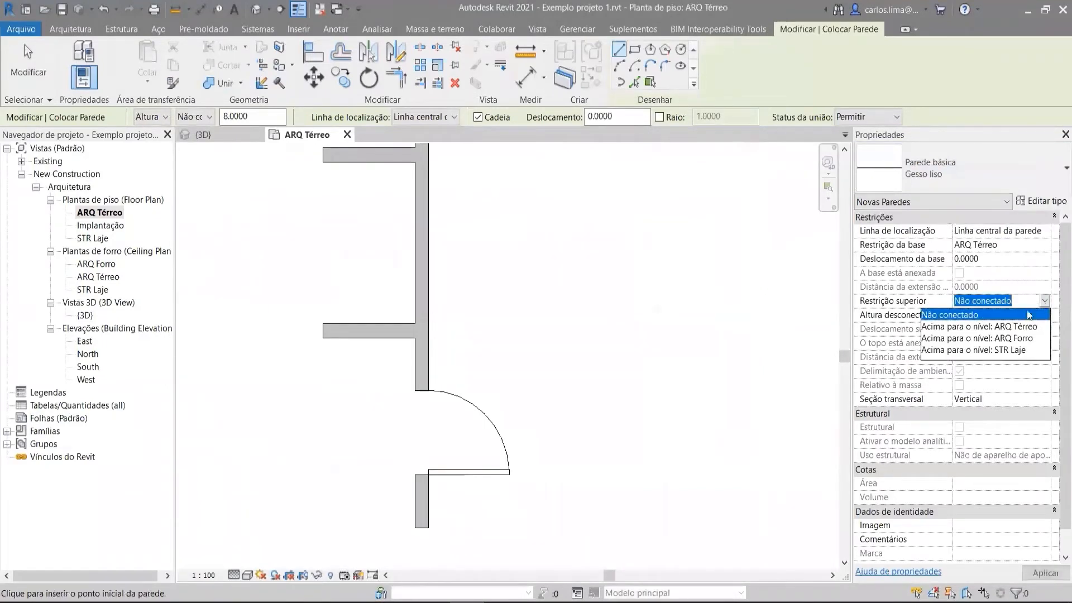
click(1021, 357)
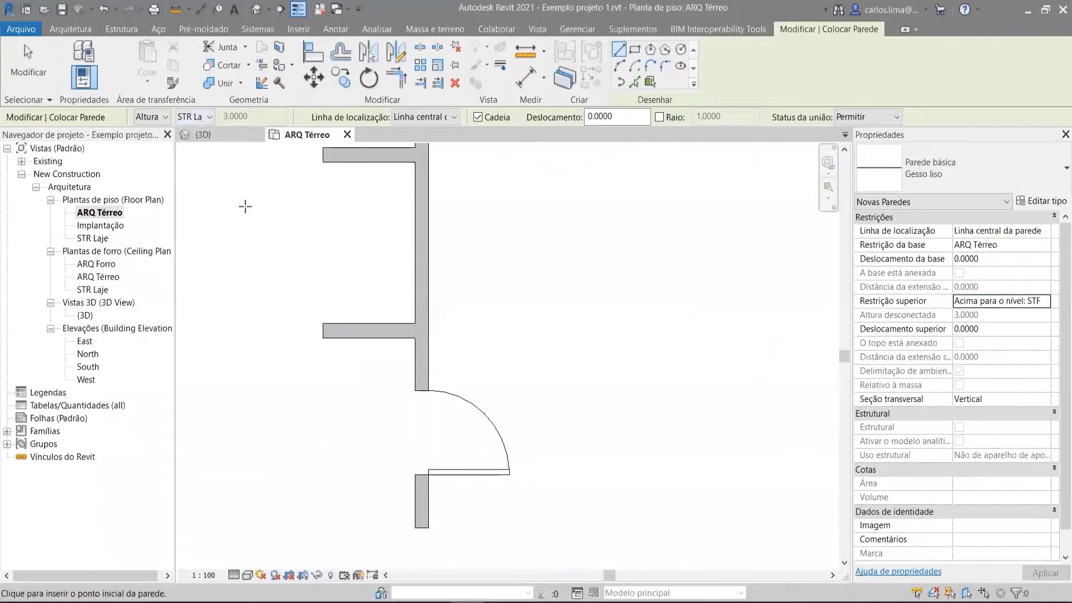
scroll(440, 522, up, 5)
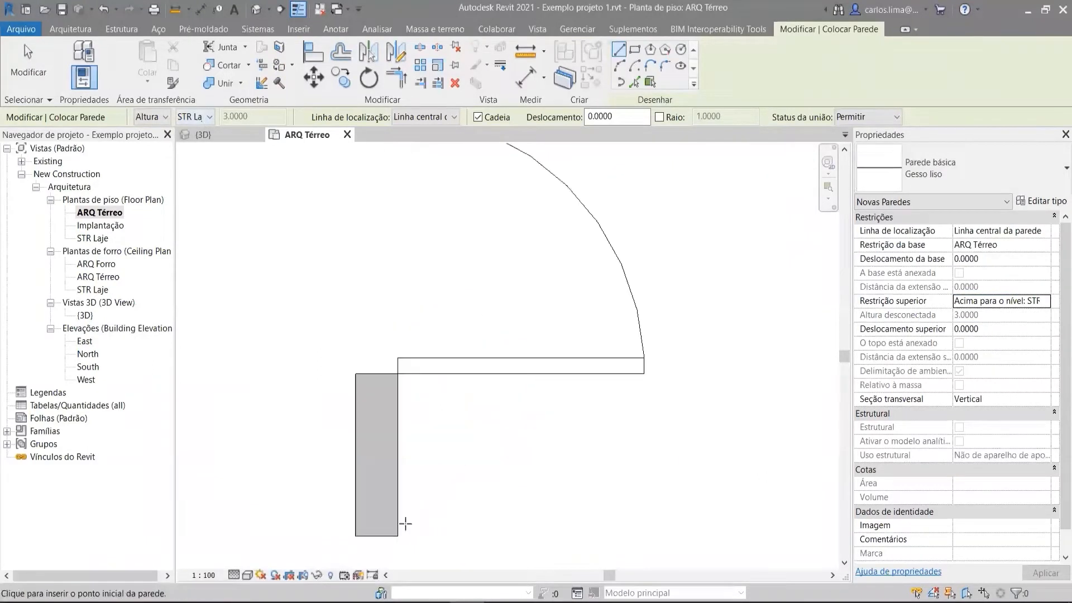
click(424, 118)
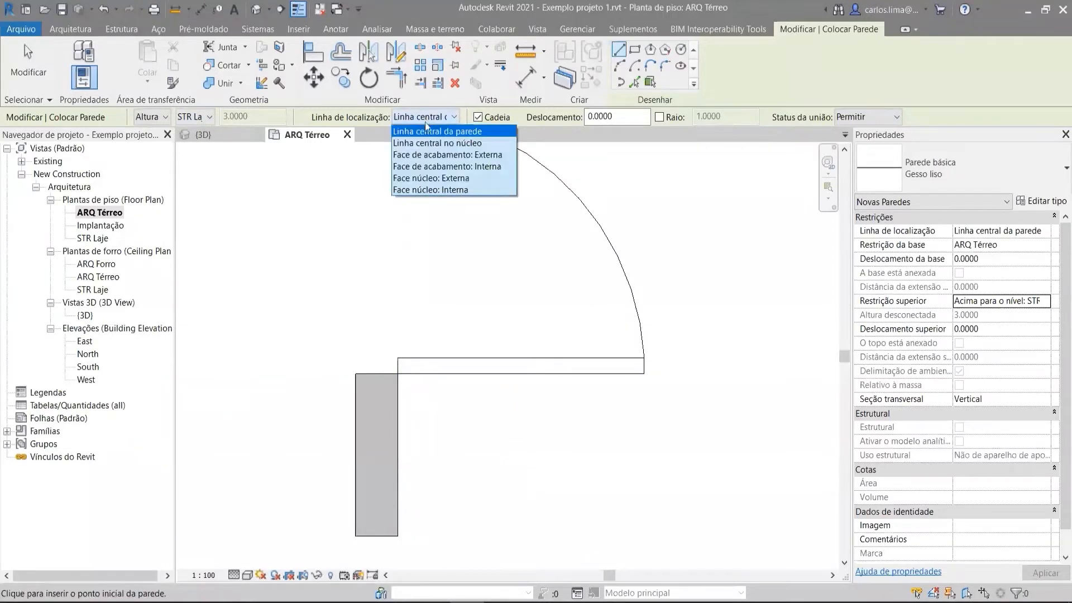
click(431, 178)
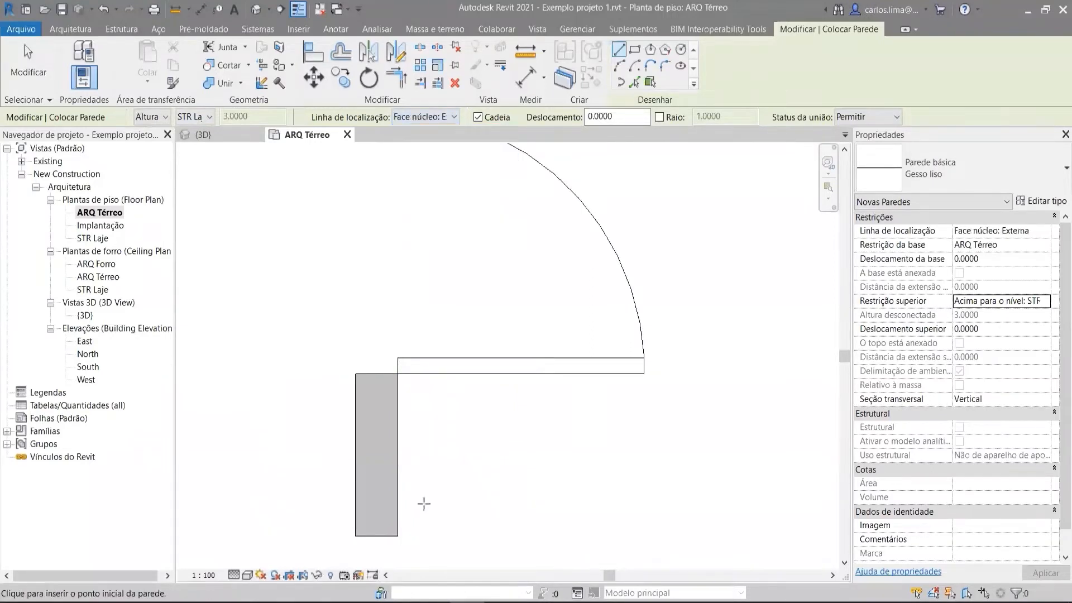
Draw the Gesso liso wall along the outer face of the long block wall, from its door-side end to its far end
click(402, 534)
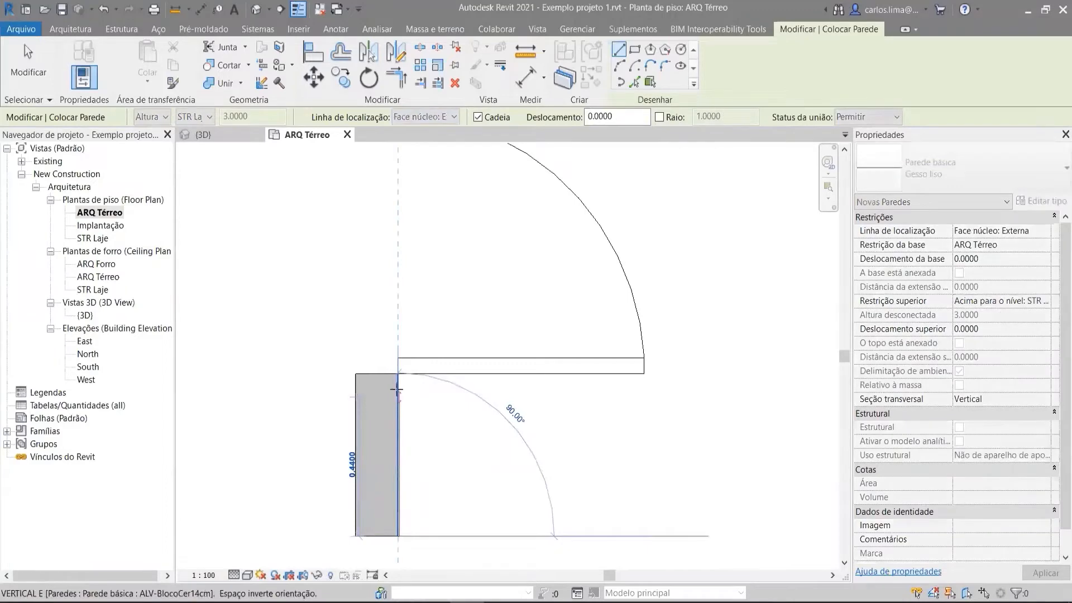
scroll(398, 251, down, 3)
middle_drag(404, 220, 393, 418)
middle_drag(387, 202, 390, 378)
scroll(378, 279, up, 4)
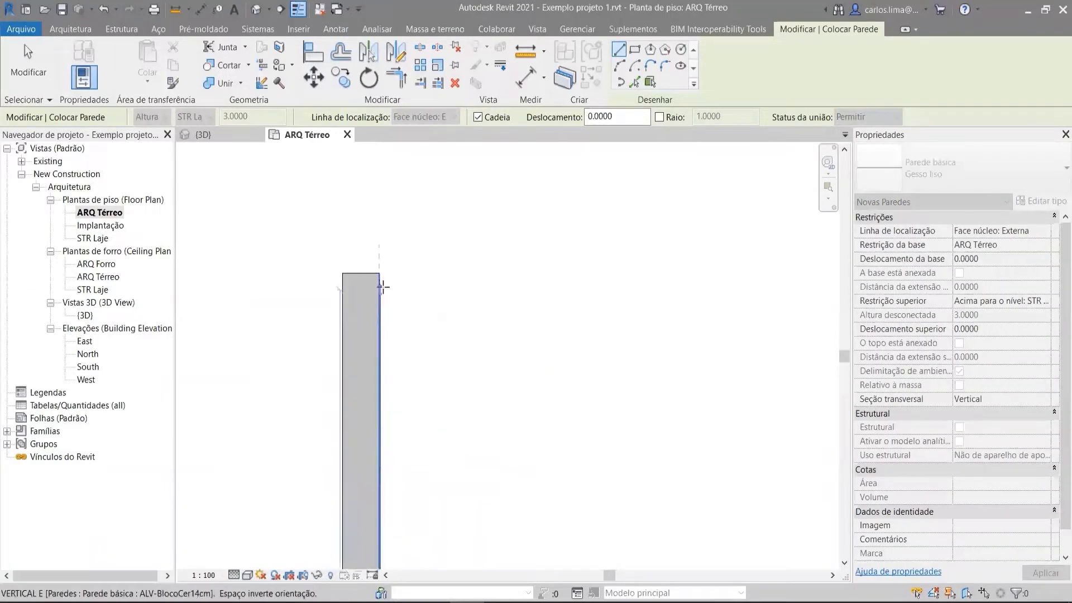
click(375, 262)
scroll(446, 326, down, 2)
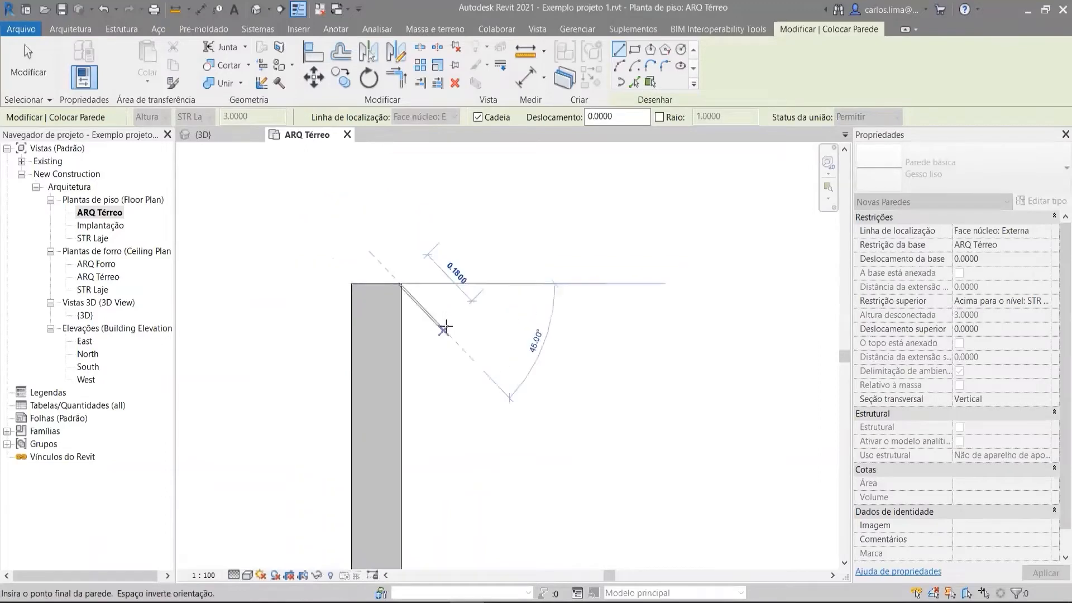
key(Escape)
key(Escape)
scroll(393, 276, up, 5)
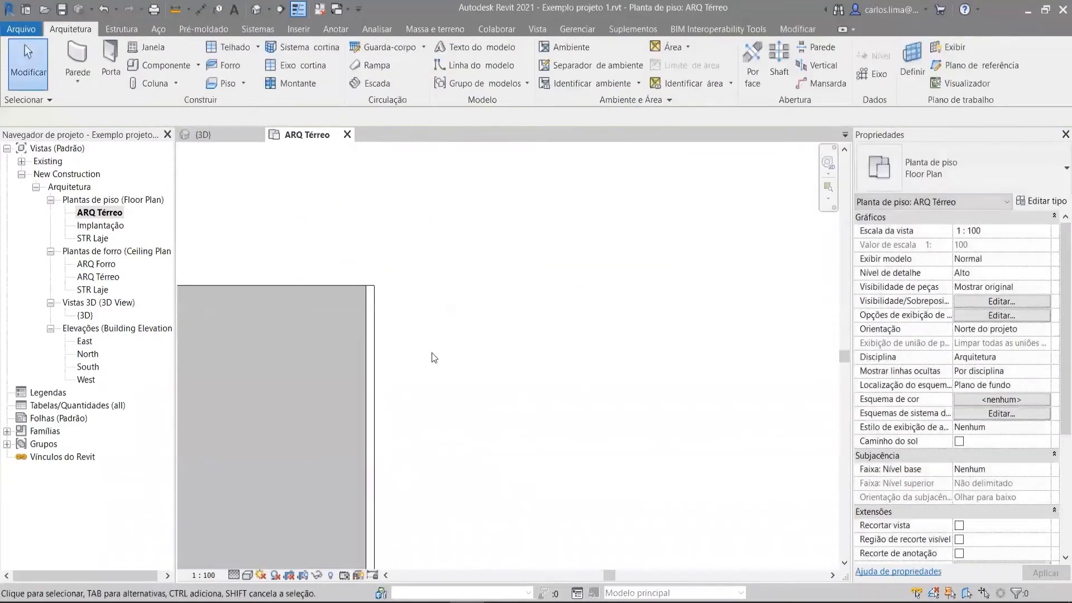
click(74, 54)
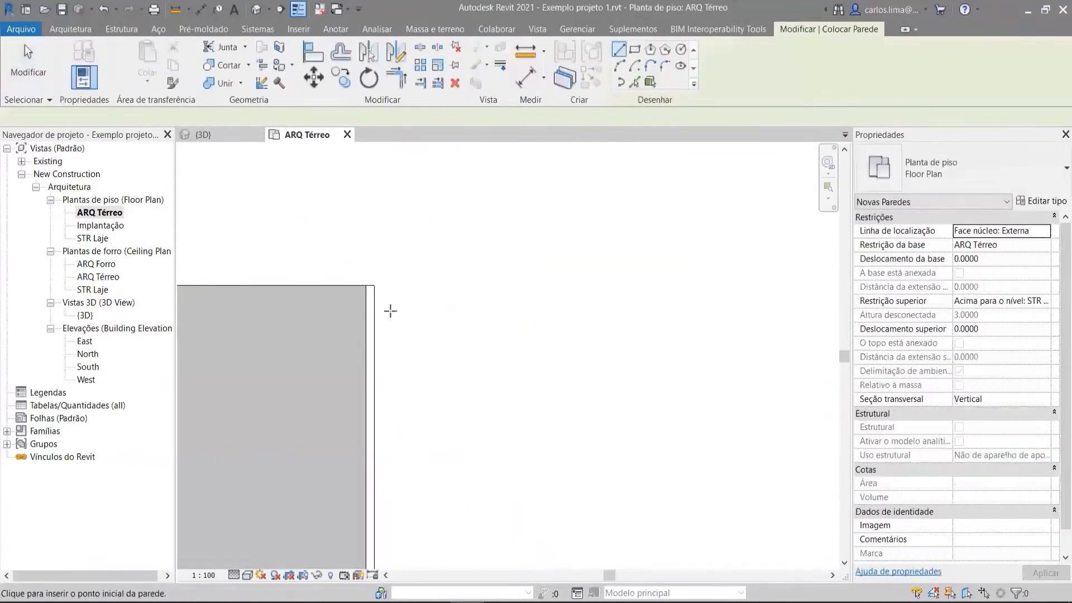
click(514, 435)
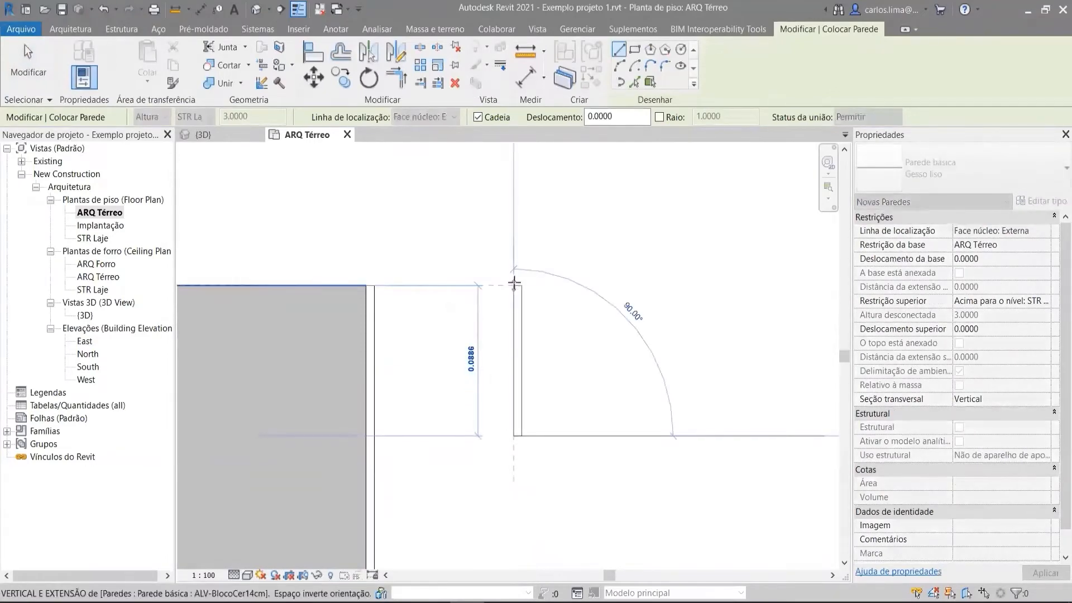
key(Escape)
key(Escape)
Examine the Gesso liso finish along the long wall in the floor plan, down to the partitions and the door
scroll(425, 346, down, 5)
middle_drag(385, 492, 404, 304)
scroll(404, 304, up, 2)
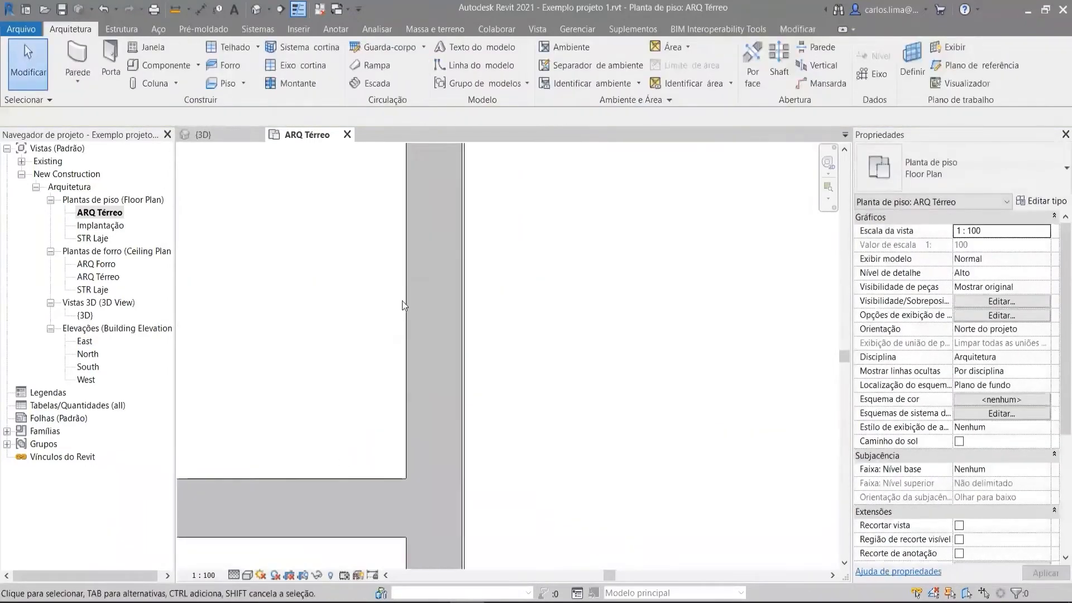
scroll(425, 399, down, 2)
middle_drag(477, 438, 469, 315)
scroll(483, 300, down, 4)
scroll(458, 496, up, 3)
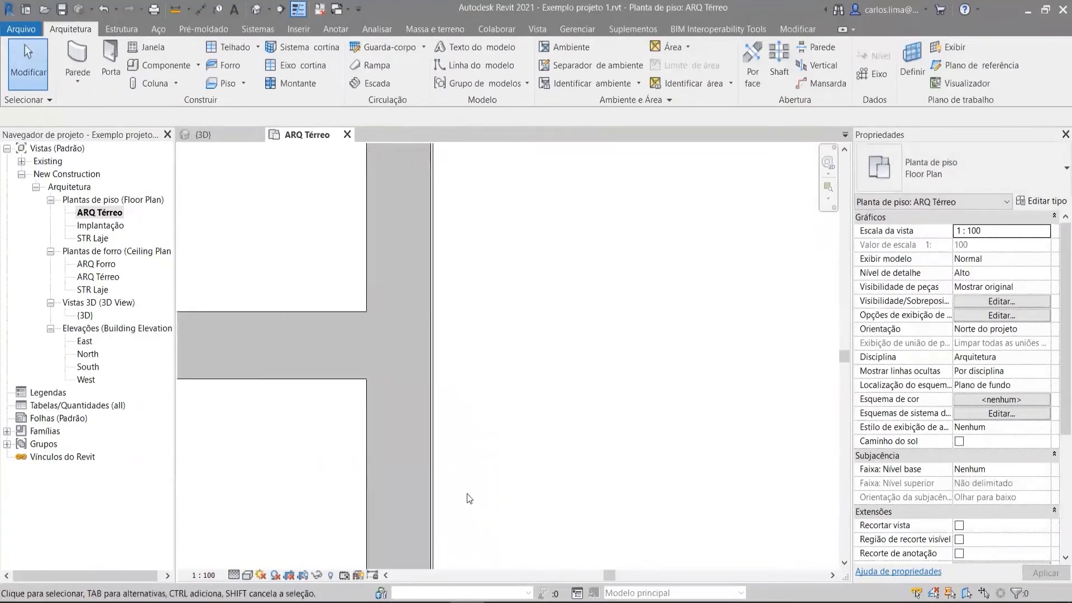
middle_drag(469, 498, 450, 409)
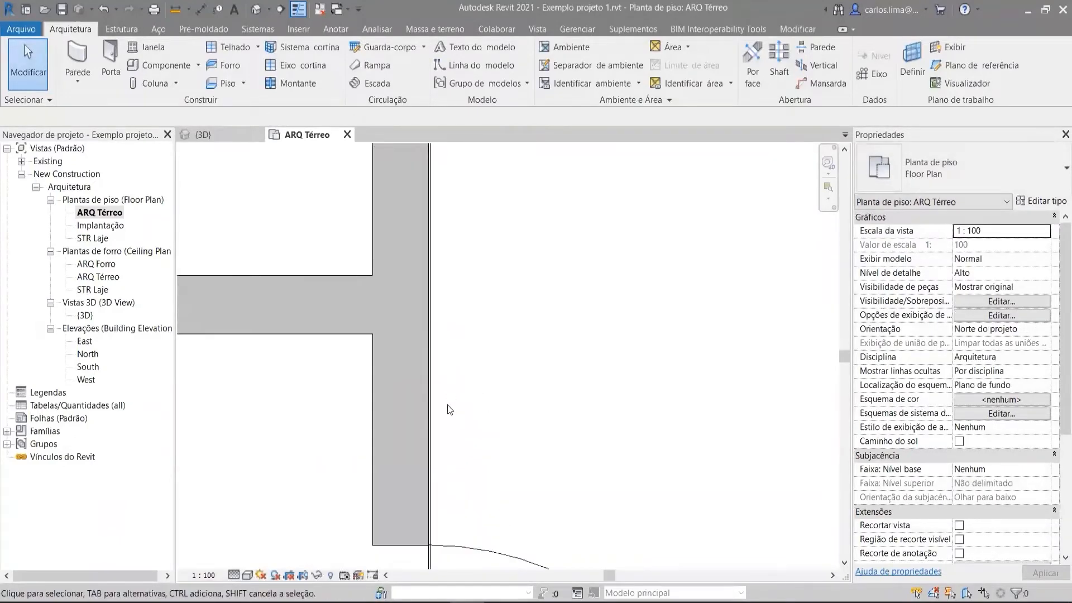
Inspect the Gesso liso wall over the door and window in the 3D view, and close the inactive views
click(257, 10)
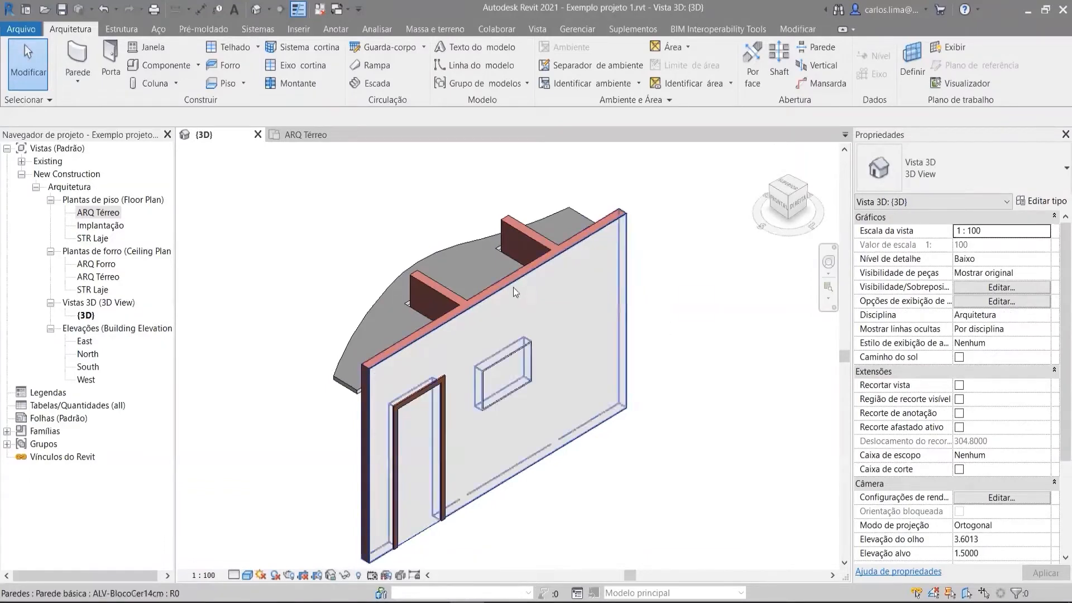
click(528, 296)
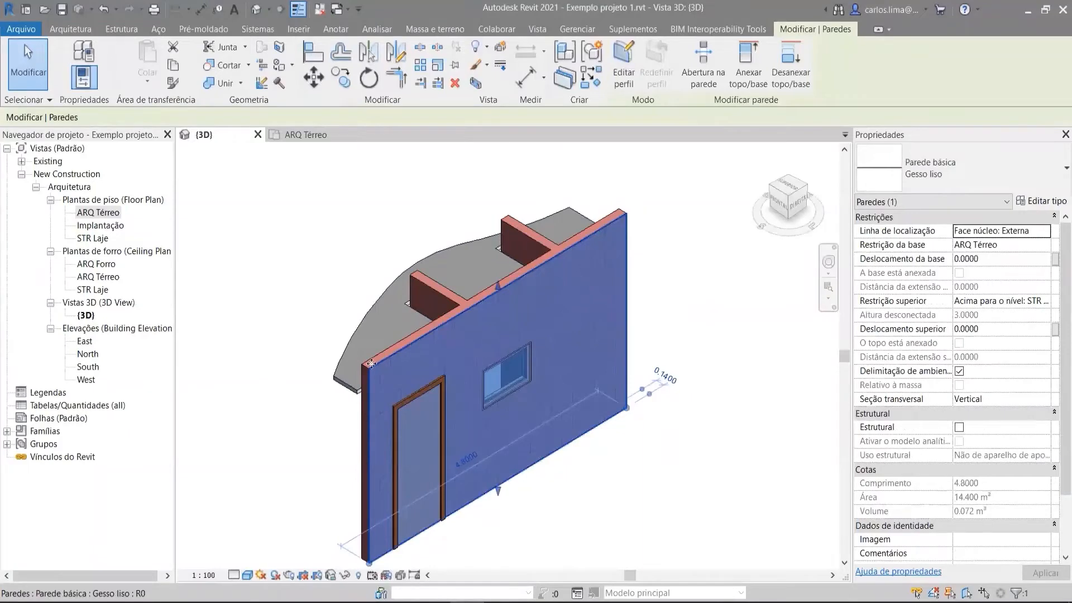
scroll(371, 363, up, 4)
scroll(383, 369, down, 1)
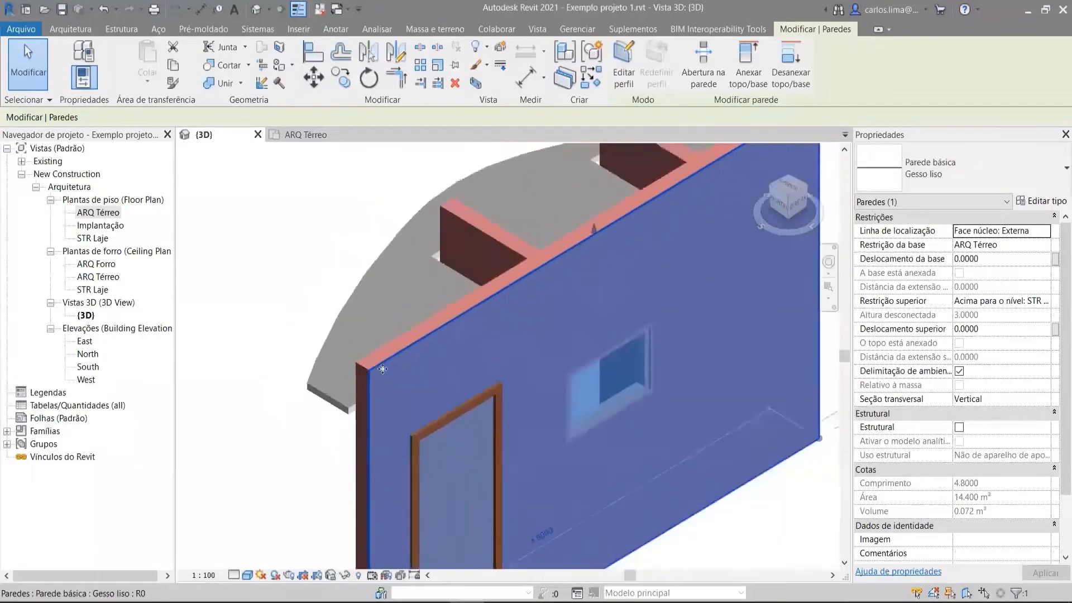
scroll(383, 368, down, 3)
click(570, 490)
scroll(449, 357, up, 1)
middle_drag(424, 418, 435, 338)
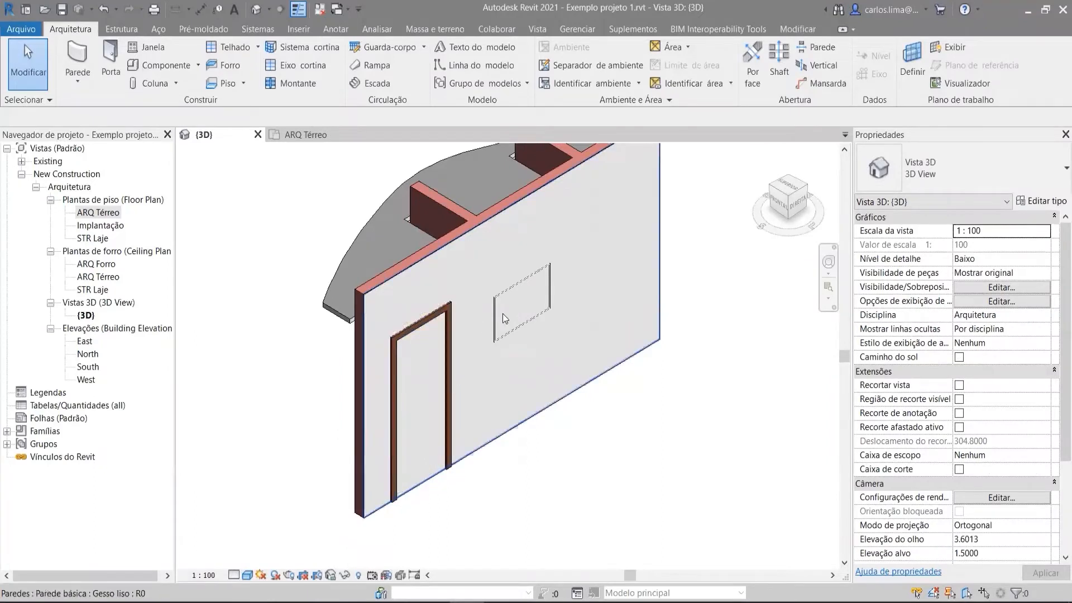
click(320, 12)
middle_drag(314, 186, 279, 236)
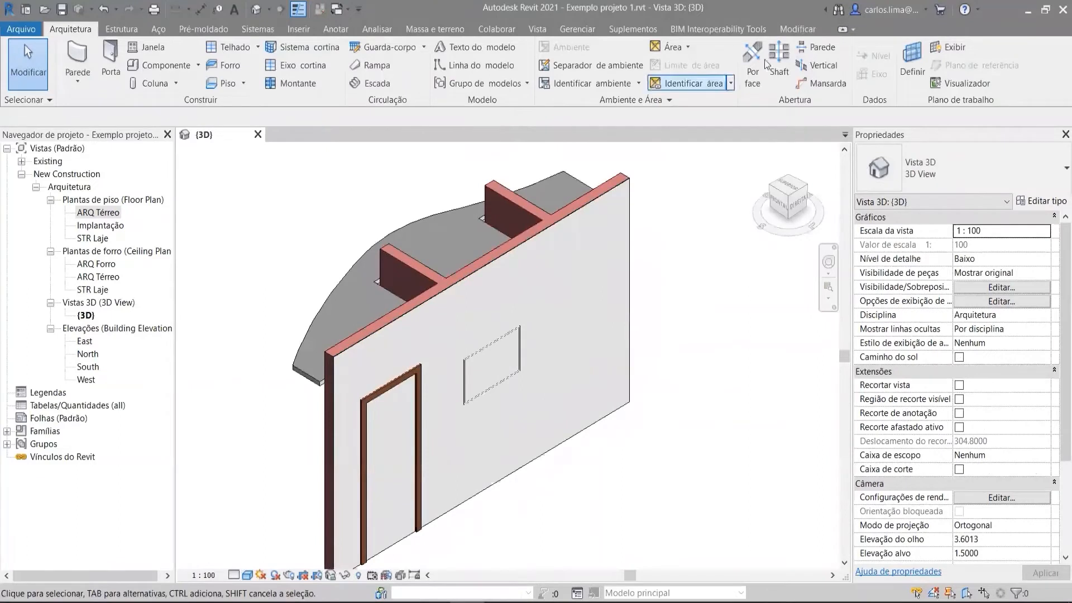
Join the long ALV-BlocoCer14cm wall to the Gesso liso wall so the door and window openings cut through the finish
click(796, 30)
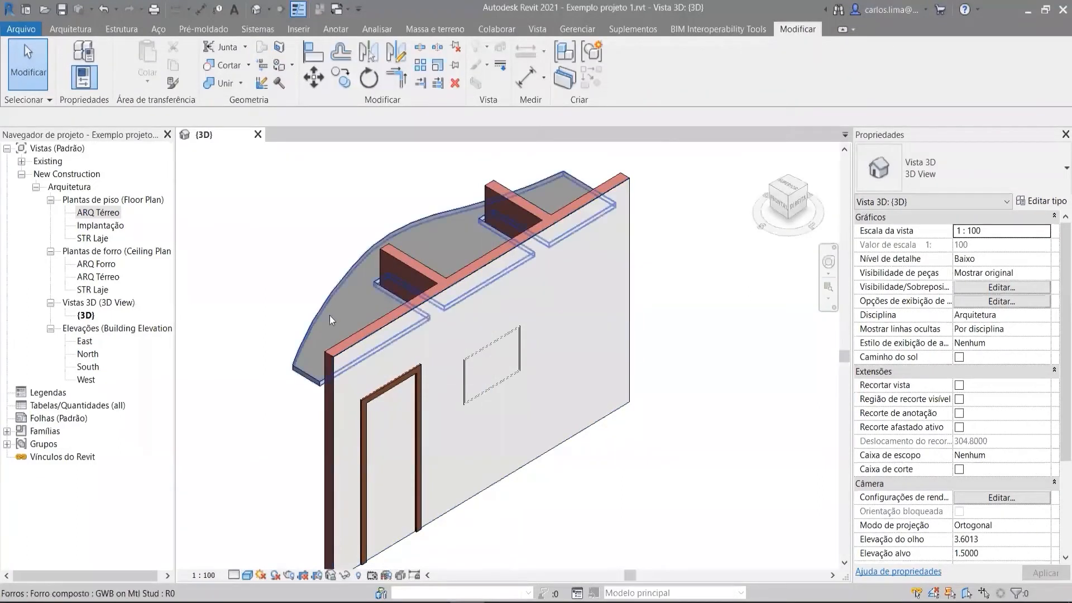
scroll(329, 315, up, 5)
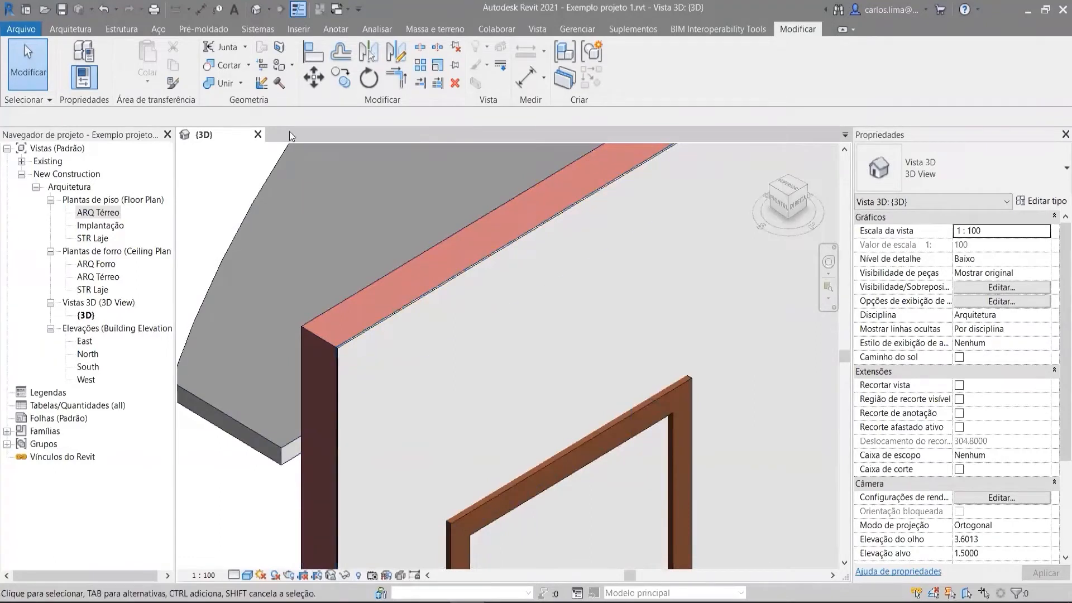
click(224, 85)
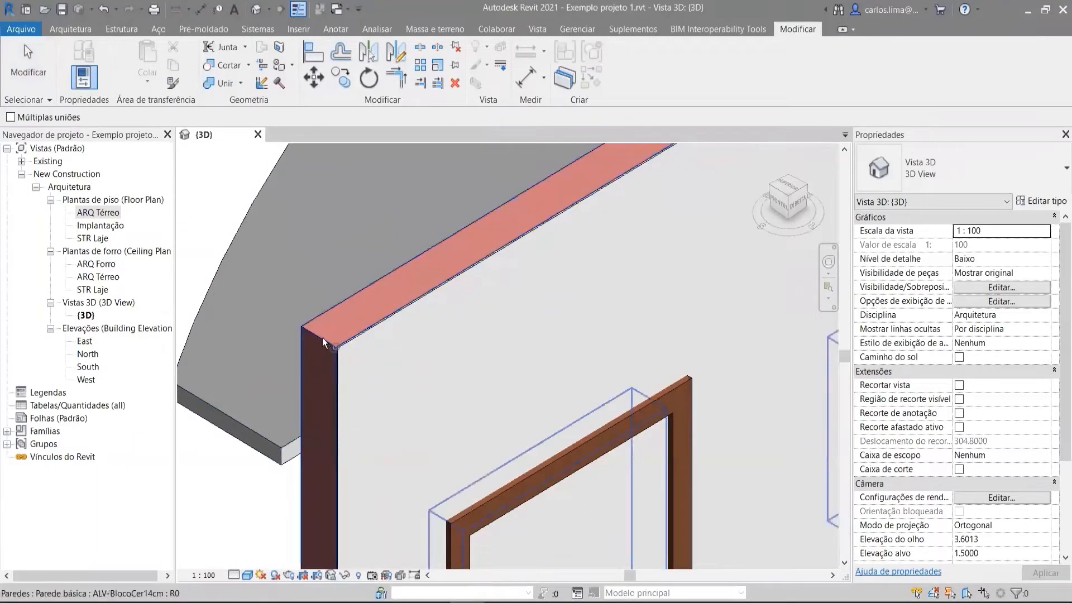
click(323, 337)
click(374, 410)
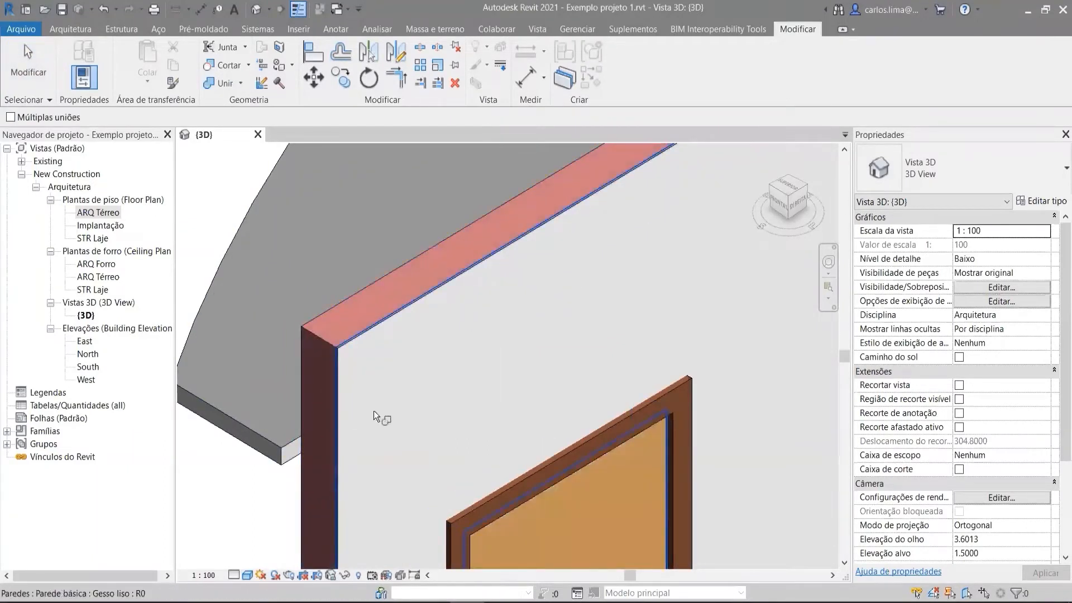
scroll(447, 450, down, 5)
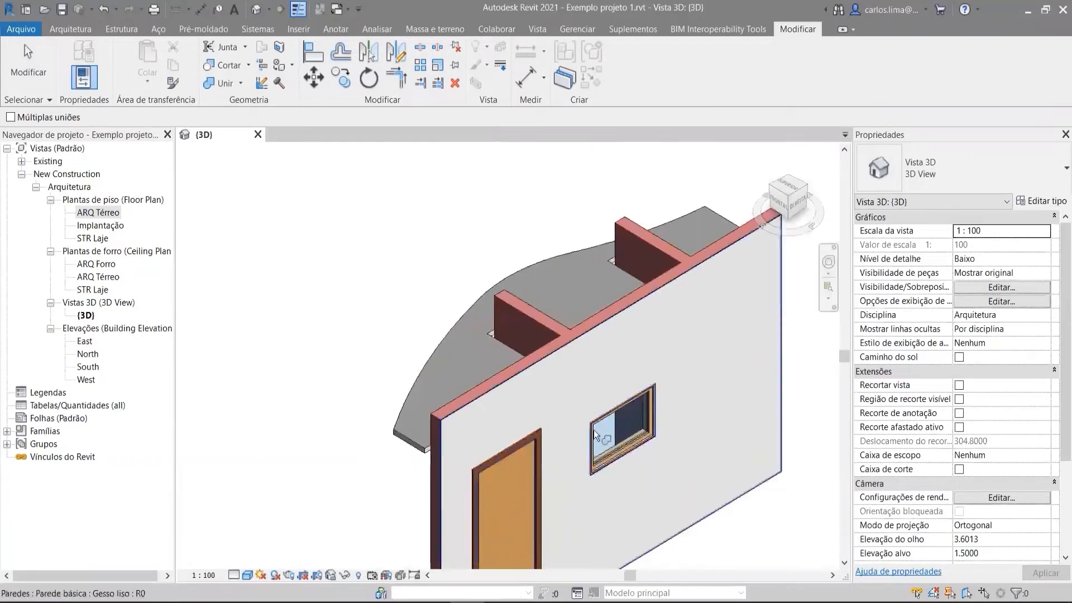
scroll(622, 469, up, 5)
scroll(645, 427, up, 2)
scroll(628, 382, down, 3)
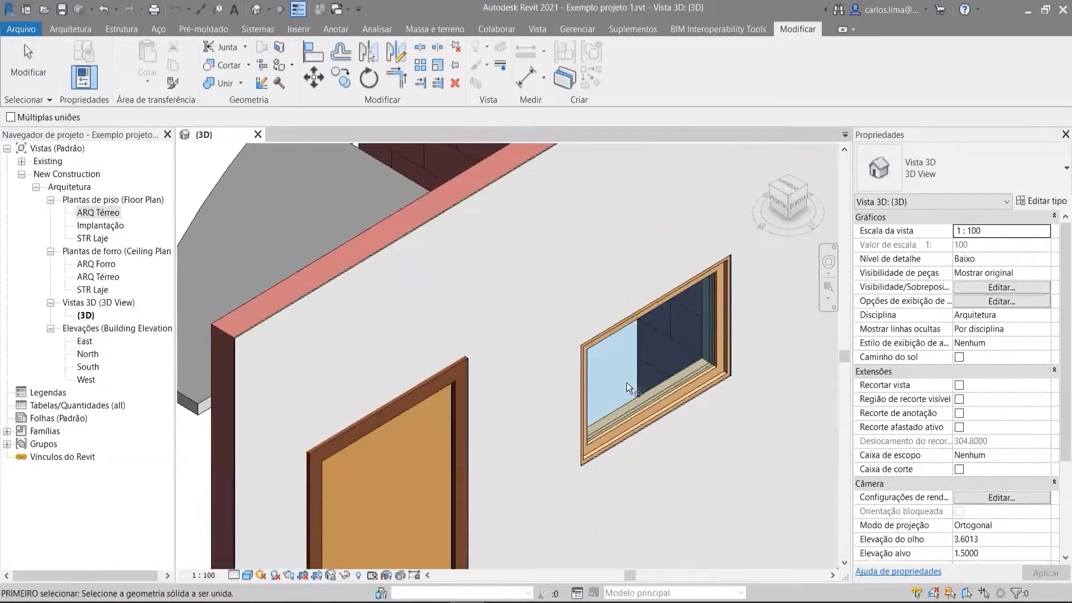
Open the ARQ Térreo floor plan and examine the joined block and plaster walls on both sides of the door opening
double_click(110, 211)
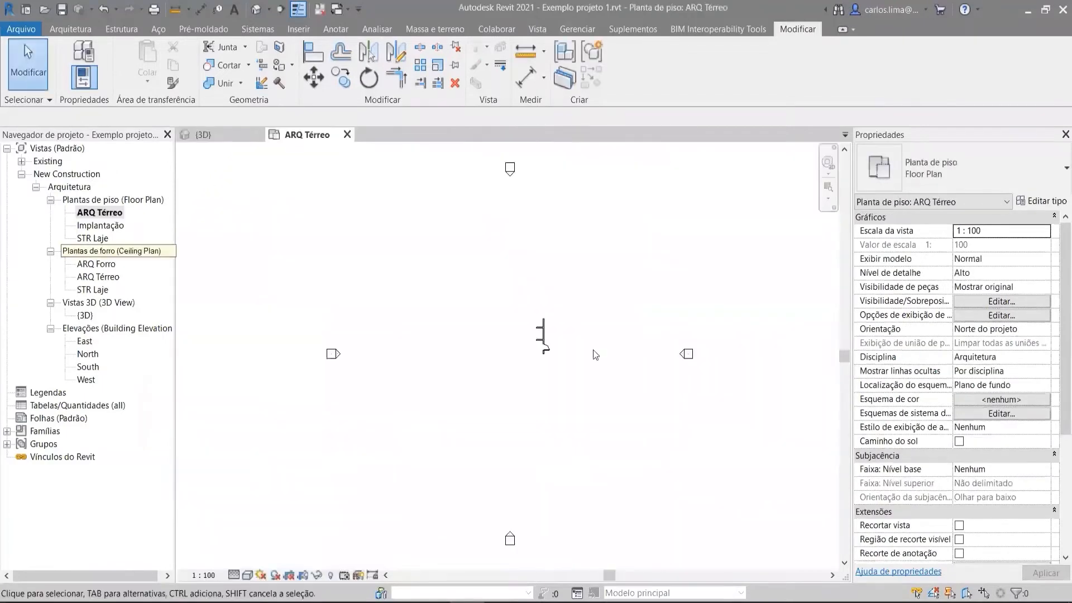
scroll(571, 349, up, 12)
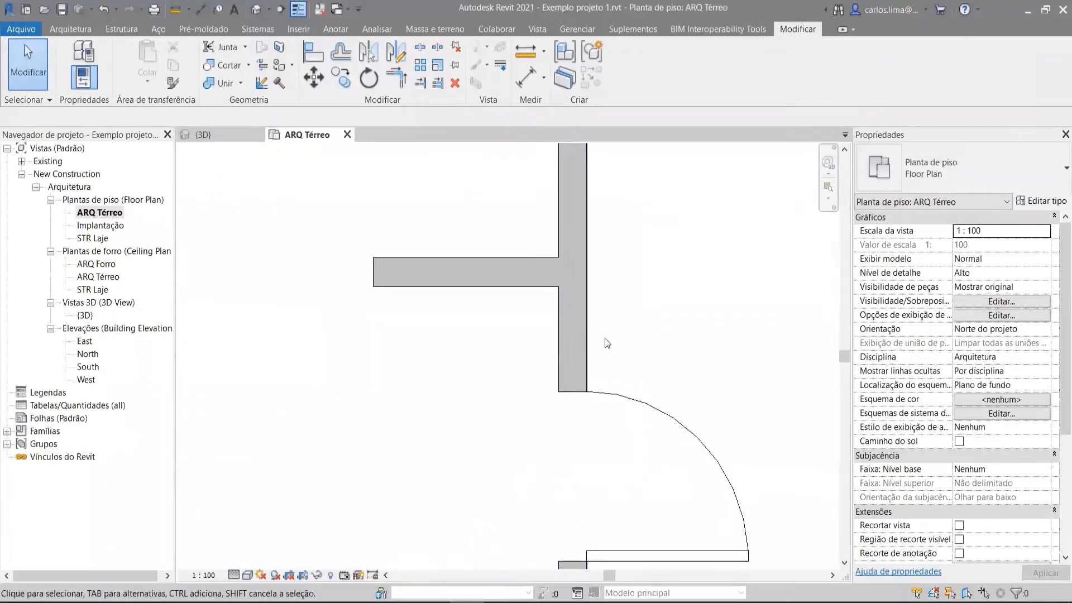
scroll(564, 450, down, 5)
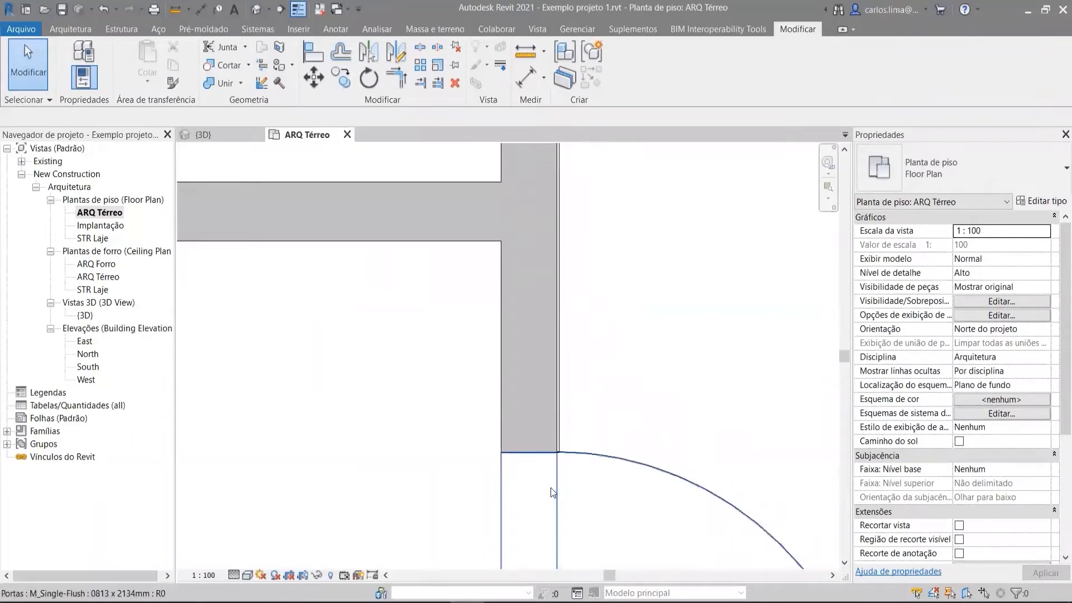
scroll(516, 468, up, 6)
scroll(519, 485, down, 7)
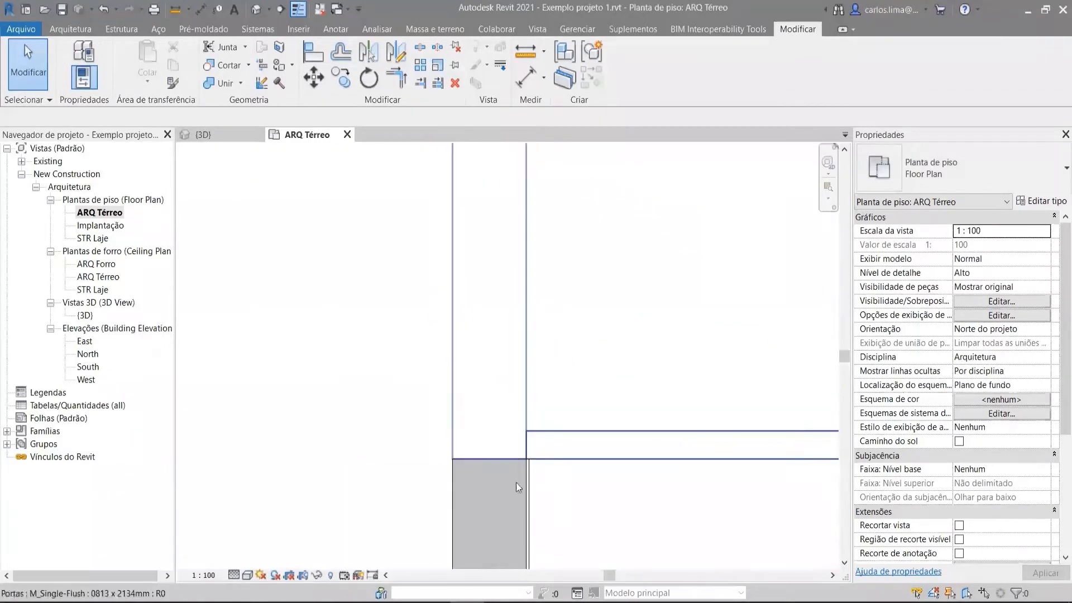
scroll(512, 245, down, 1)
middle_drag(509, 273, 484, 426)
scroll(486, 306, down, 2)
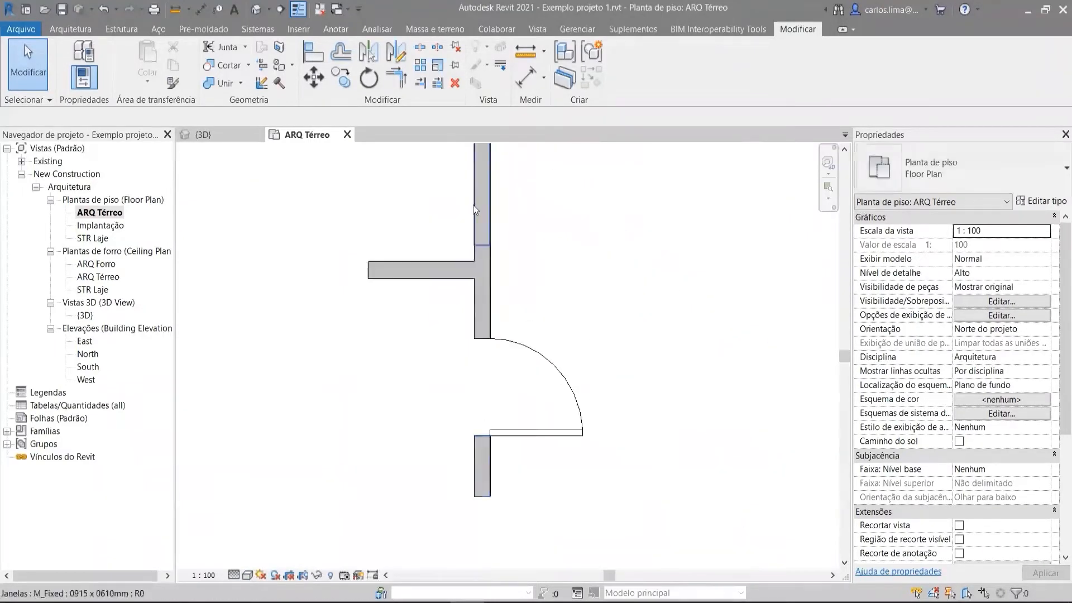
middle_drag(480, 237, 475, 370)
Start a new wall in the floor plan with the Revestimento cerâmico 30x30 cm basic wall type
click(90, 33)
middle_drag(435, 209, 437, 358)
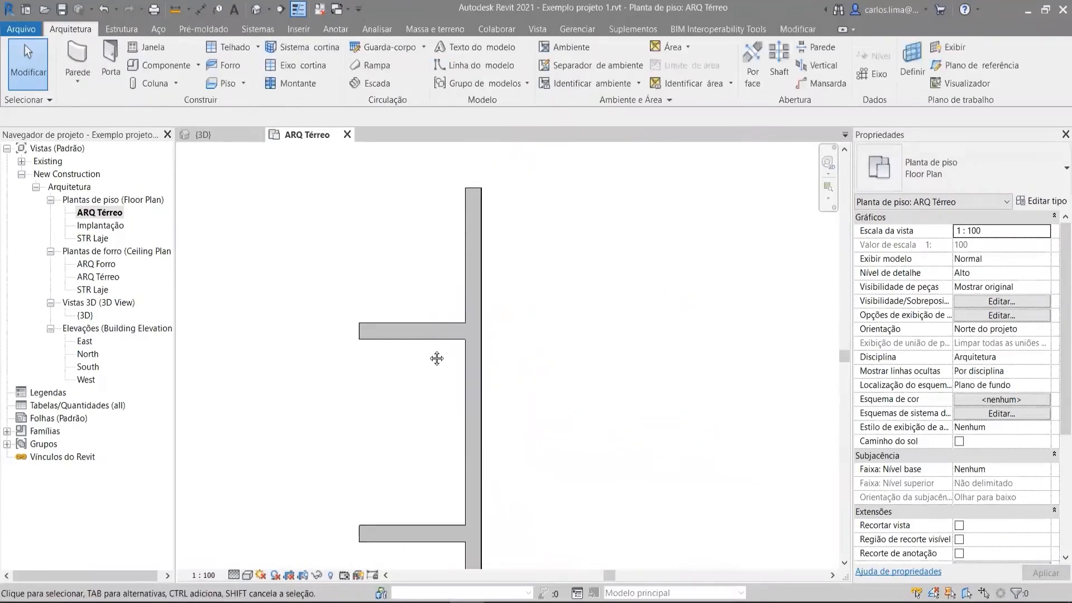
click(92, 54)
click(976, 167)
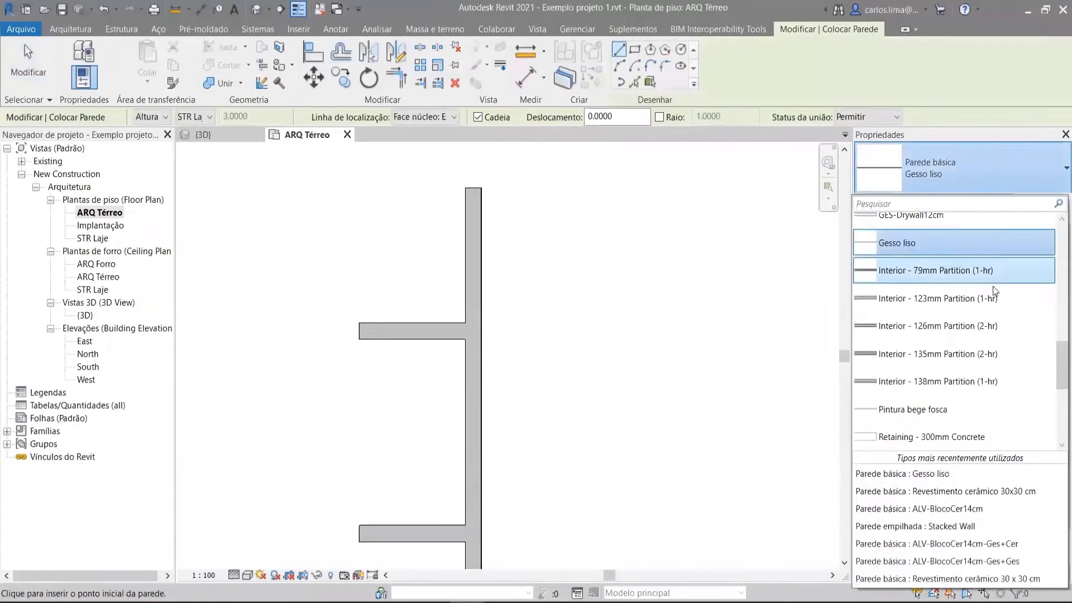
scroll(993, 291, up, 6)
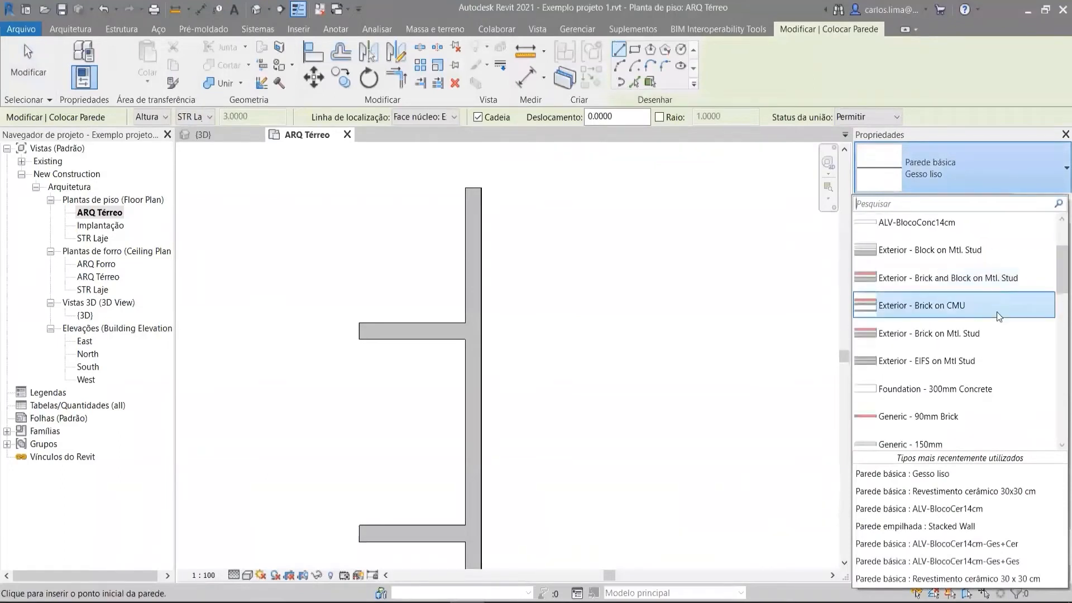
scroll(996, 318, down, 8)
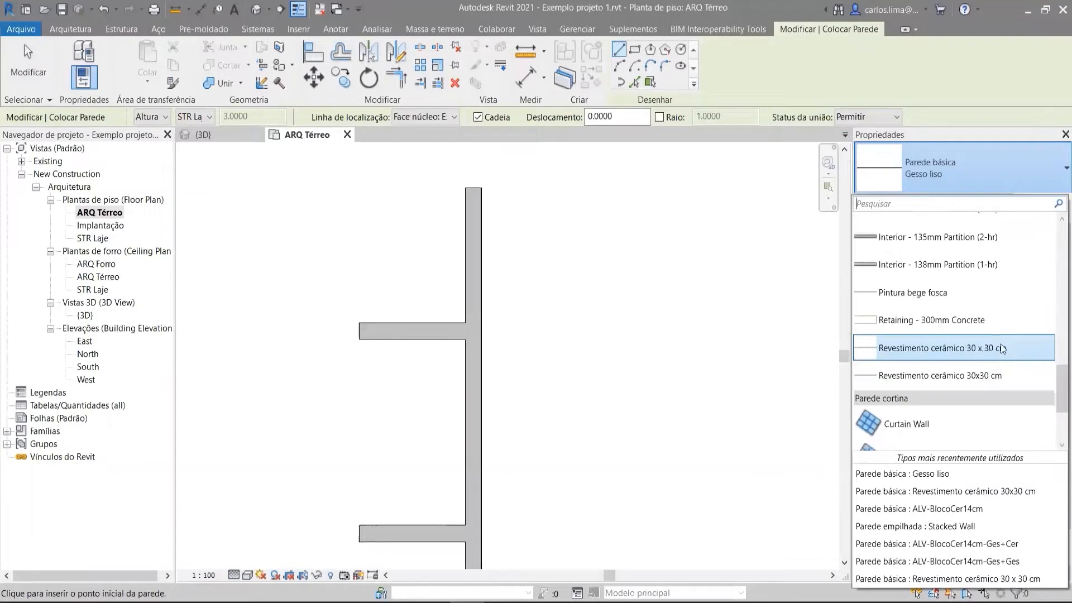
click(1000, 376)
scroll(364, 462, up, 5)
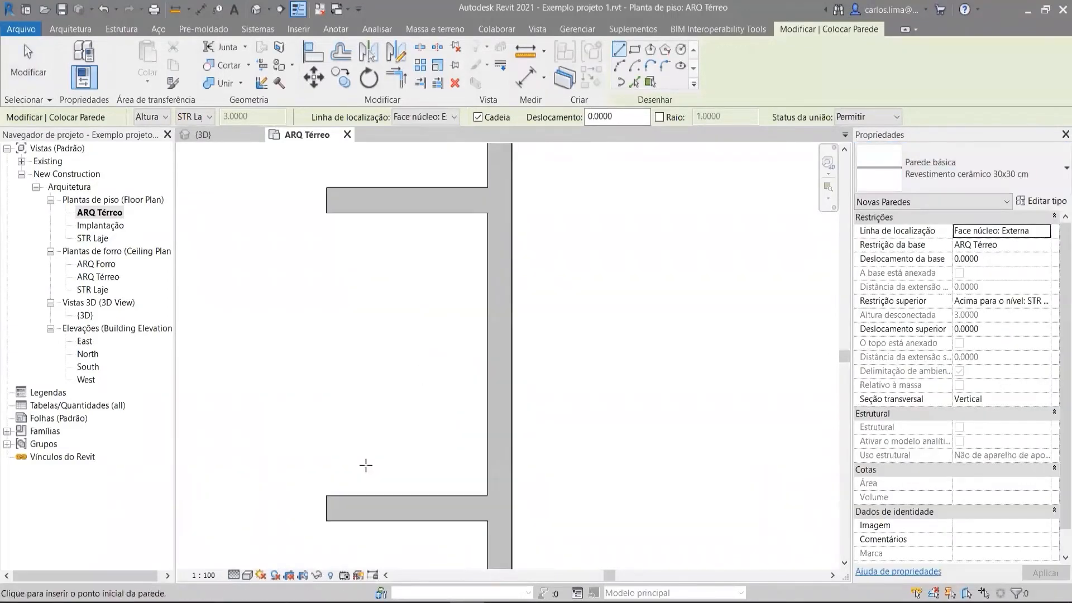
Draw three chained ceramic finish walls inside the room between the two partitions, following the lower partition, the long wall and the upper partition
click(298, 496)
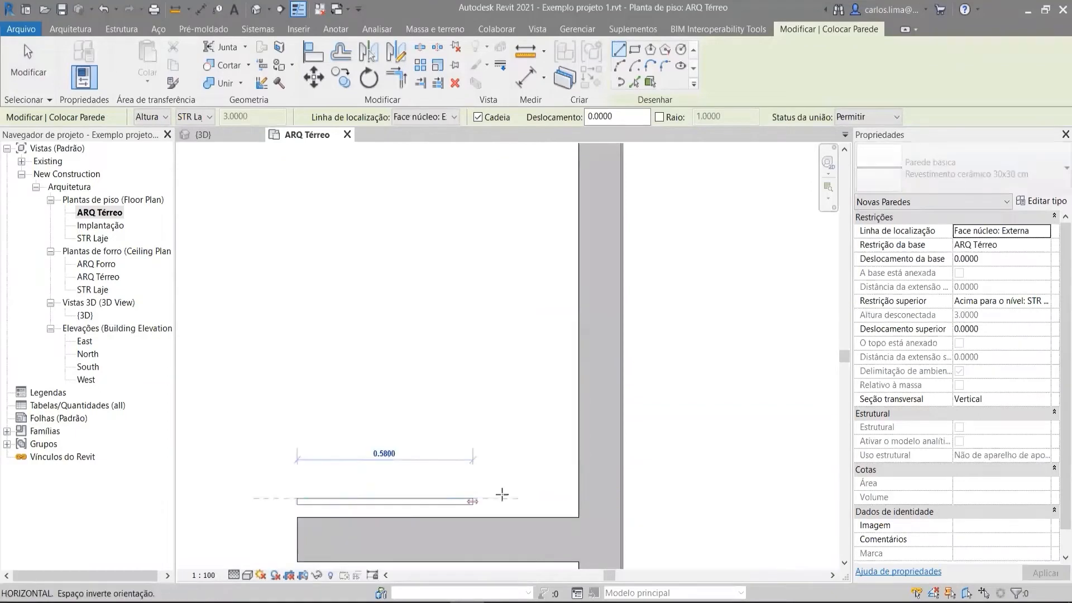
click(567, 500)
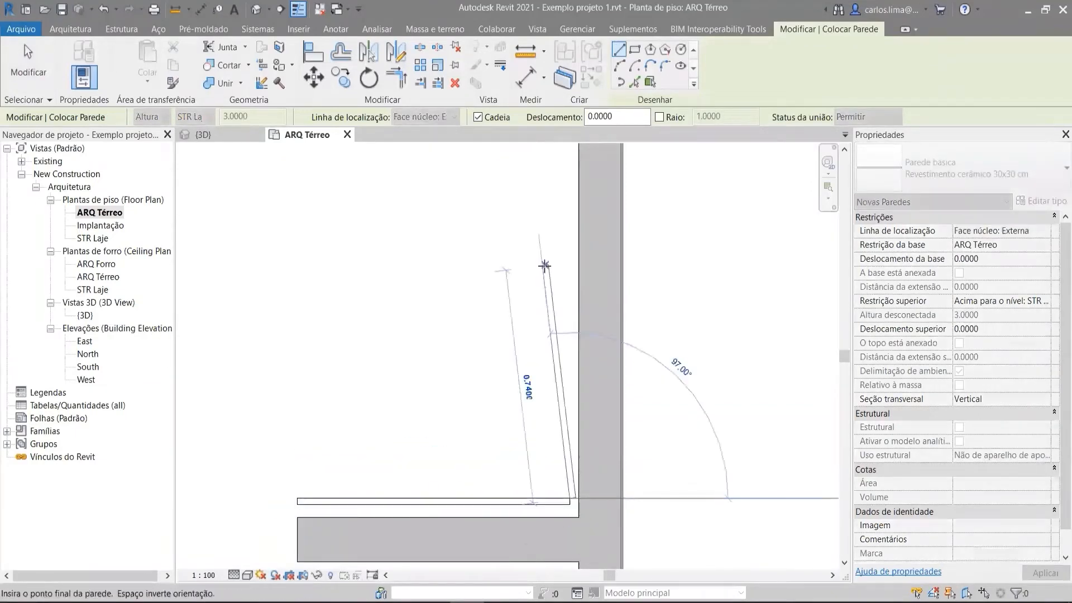
middle_drag(558, 223, 575, 359)
click(584, 193)
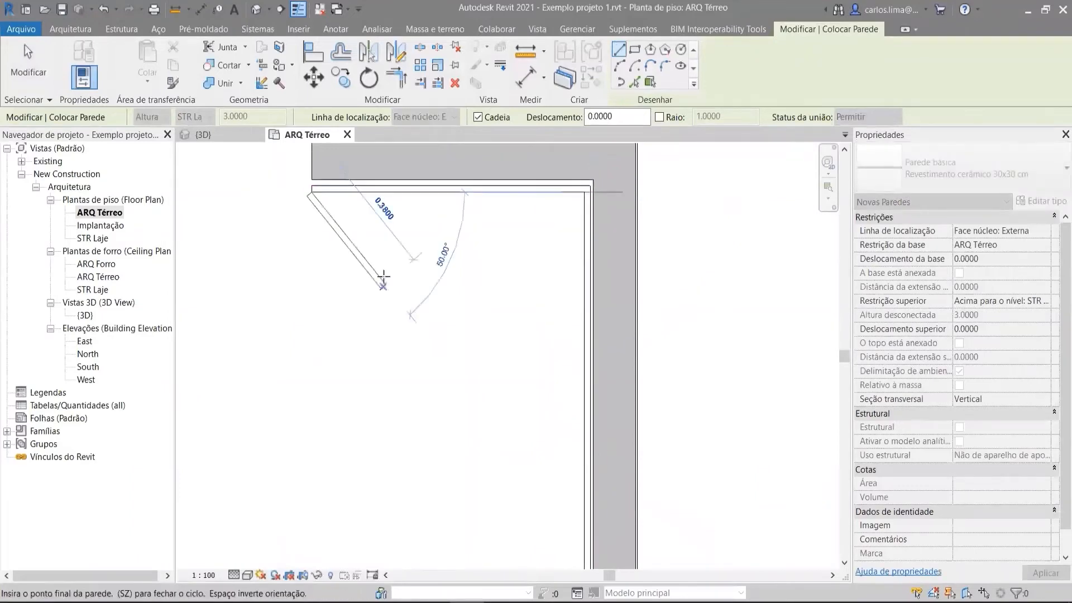
scroll(383, 270, up, 3)
key(Escape)
key(Escape)
Align the upper ceramic wall with the upper partition's inner face and the vertical ceramic wall with the long block wall's face
middle_drag(441, 235, 419, 474)
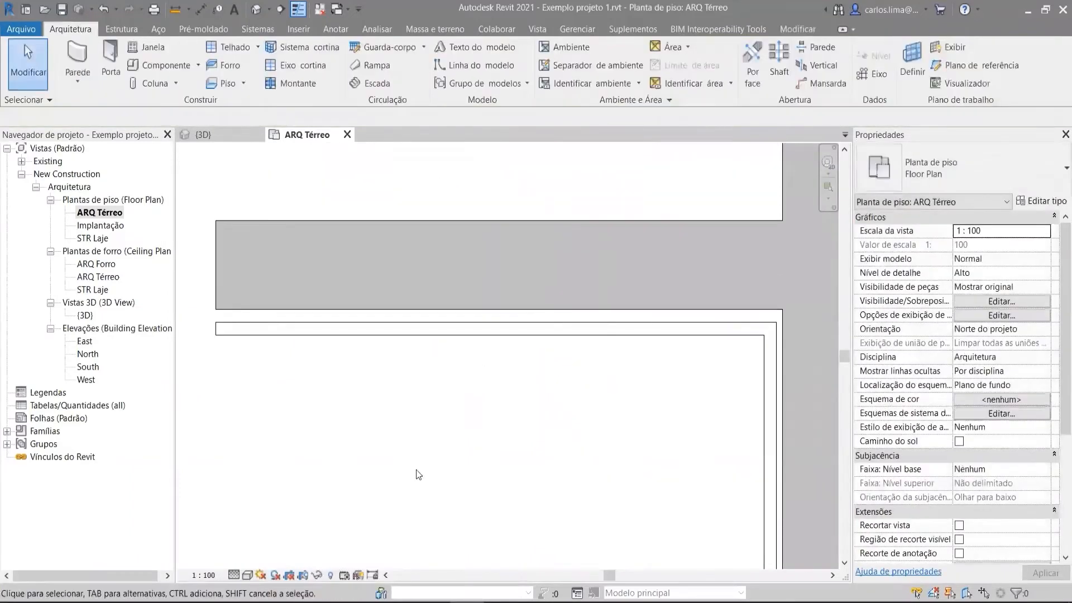
click(790, 31)
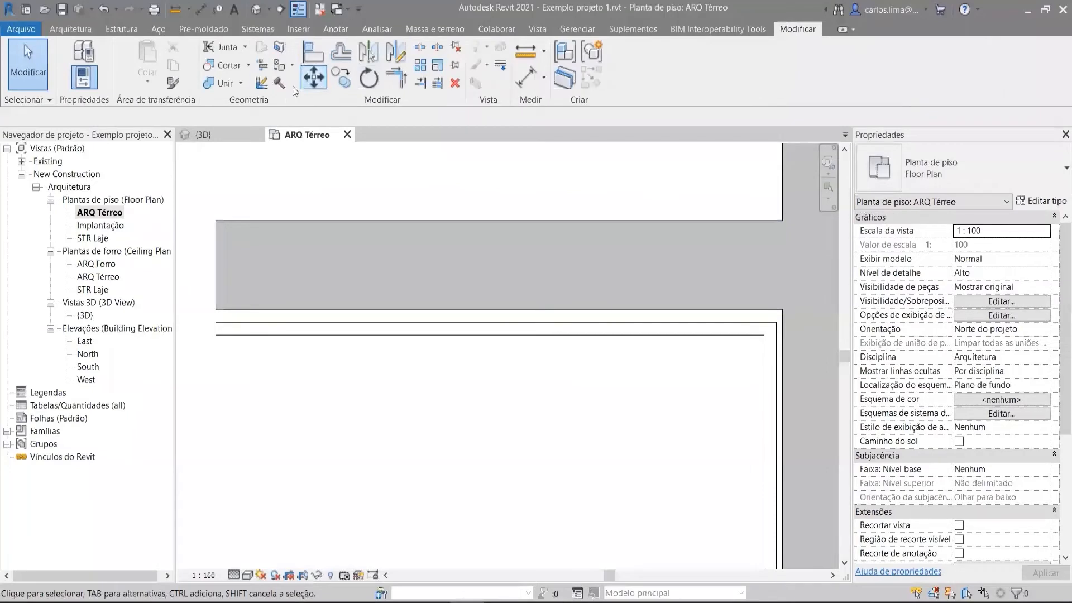
click(321, 49)
click(347, 322)
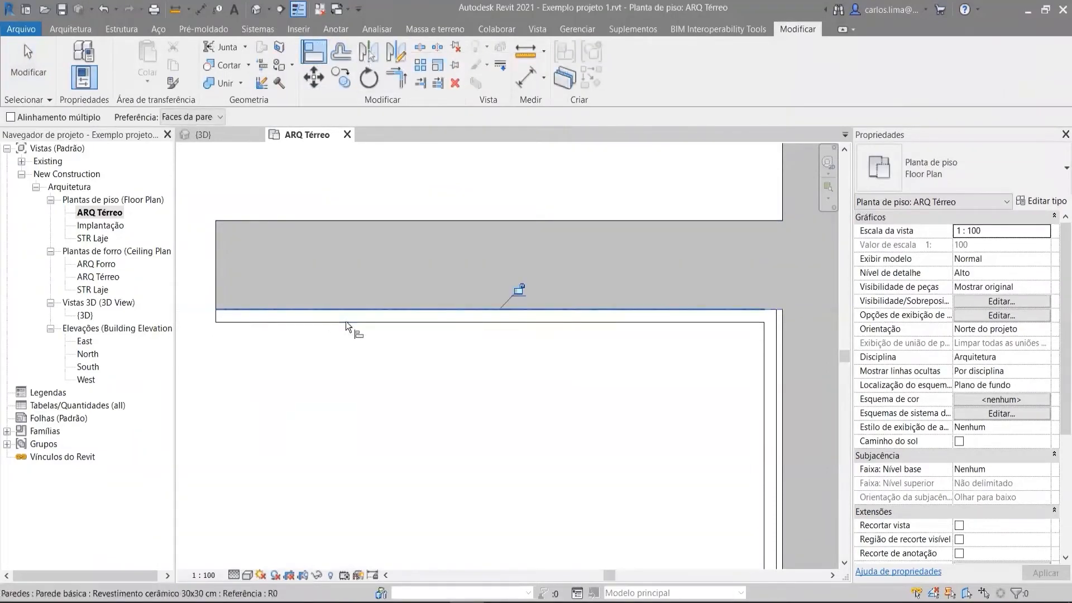
click(784, 374)
click(778, 375)
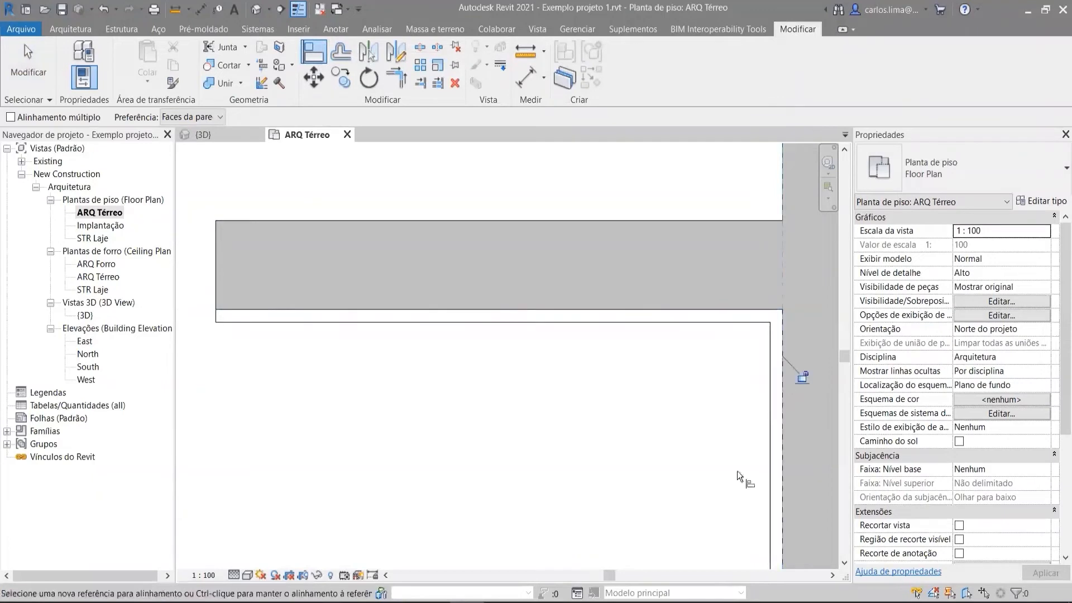
Align the lower ceramic wall with the lower partition's inner face and its free end with the partition's end
middle_drag(690, 384, 634, 167)
scroll(639, 324, down, 3)
middle_drag(635, 514, 624, 280)
scroll(595, 316, up, 3)
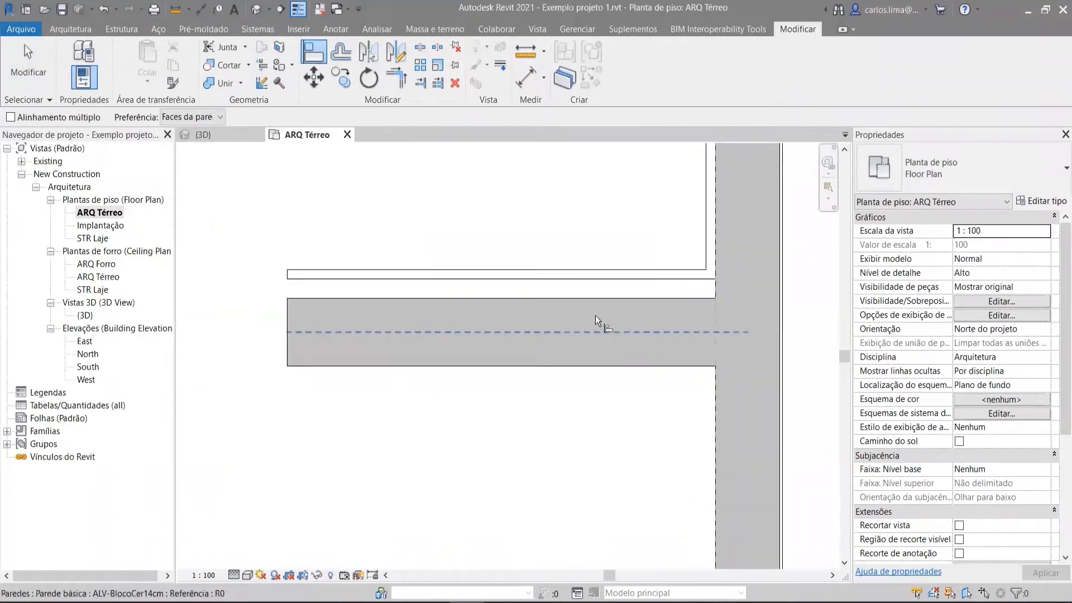
click(601, 298)
click(602, 280)
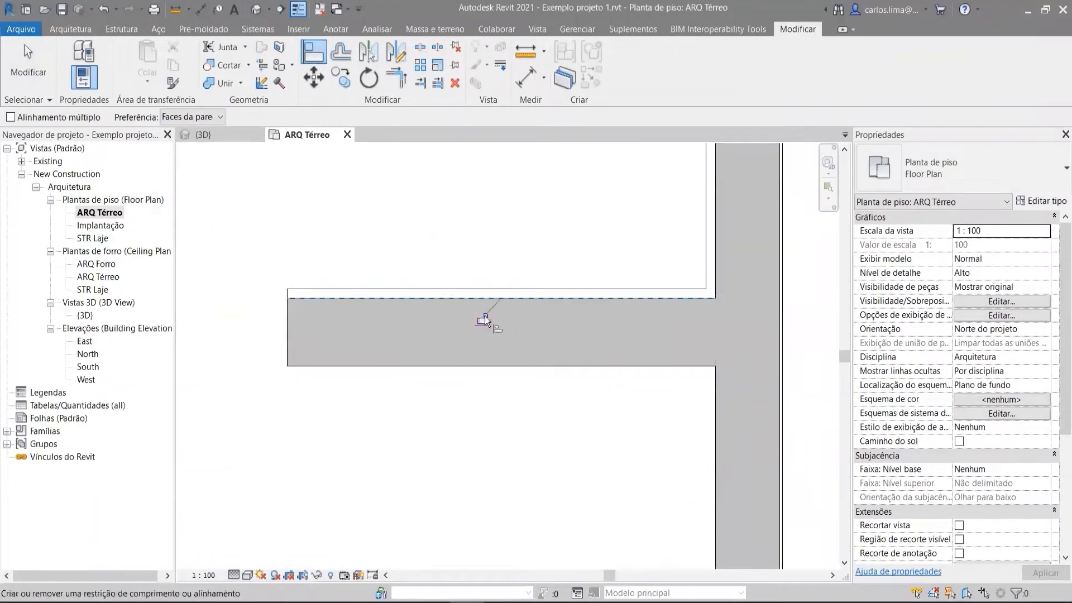
click(287, 306)
click(284, 294)
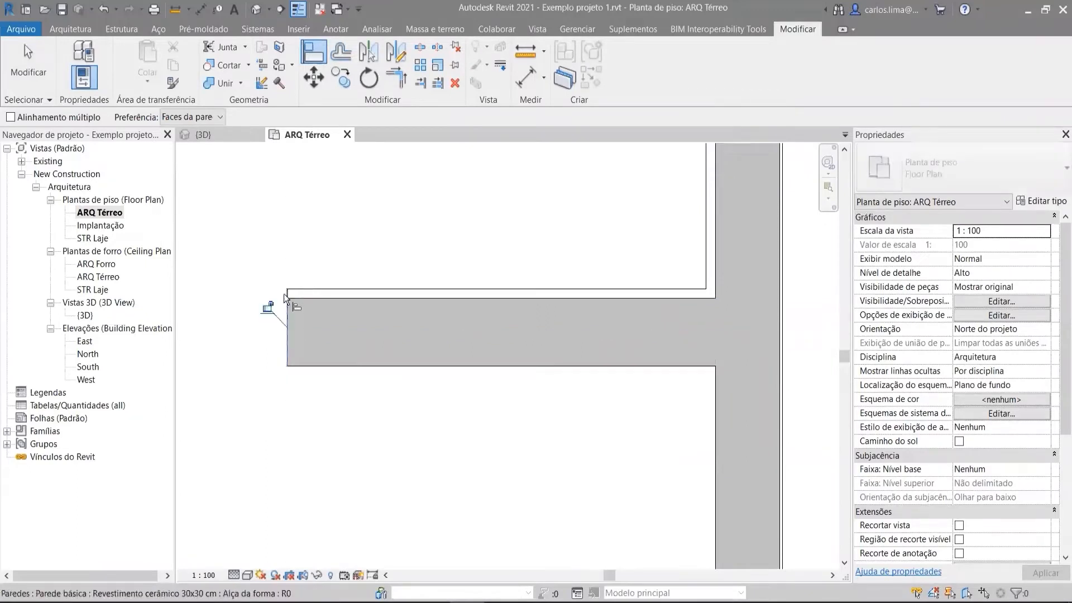
Align the free end of the upper ceramic wall with the end of the upper block partition
middle_drag(311, 284, 328, 558)
middle_drag(349, 267, 369, 533)
scroll(371, 535, down, 1)
click(325, 247)
click(328, 287)
middle_drag(457, 390, 410, 305)
scroll(410, 305, down, 1)
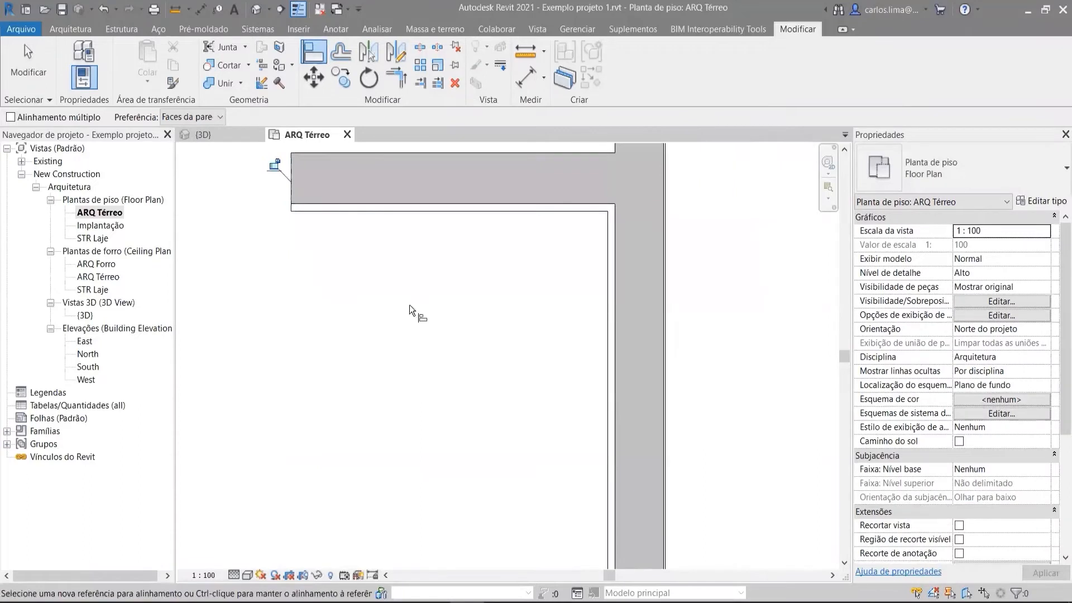
Set the three chained ceramic walls' top constraint to Não conectado with an unconnected height of 2.6 m
key(Escape)
key(Tab)
click(500, 212)
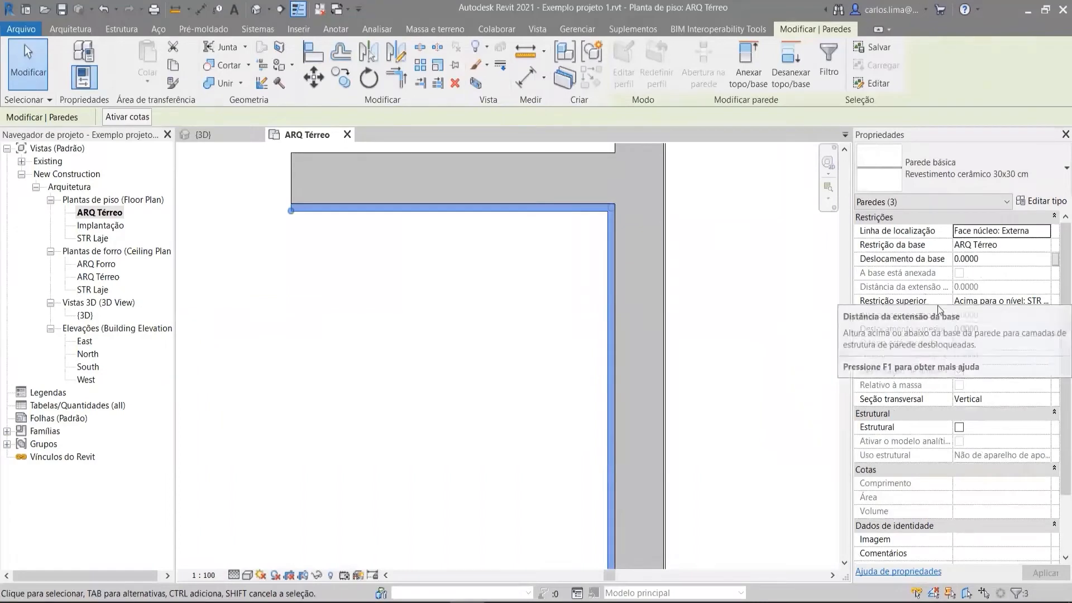
click(1044, 302)
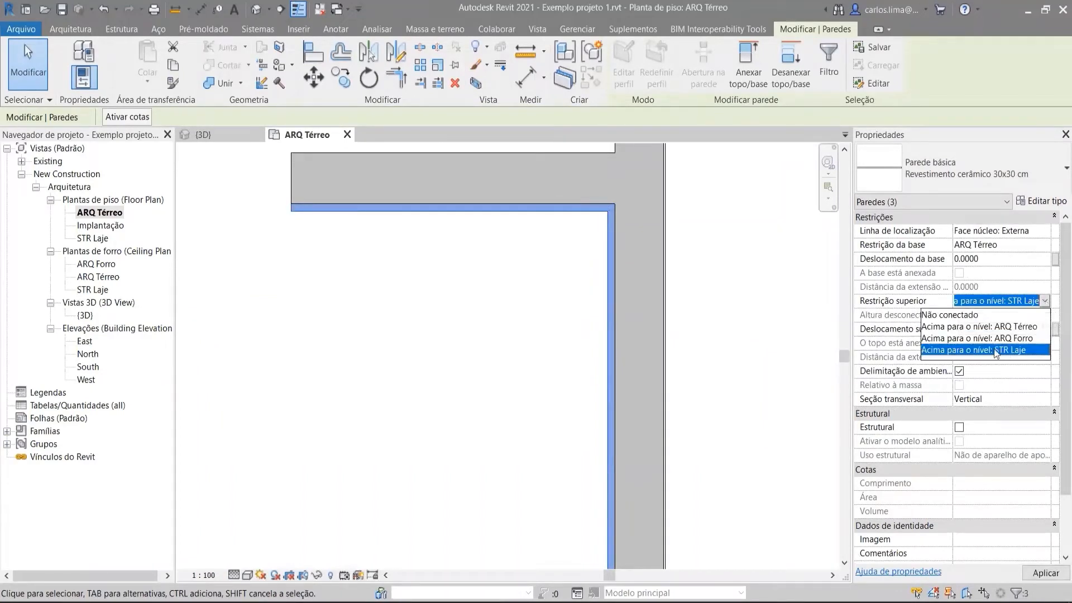
click(971, 315)
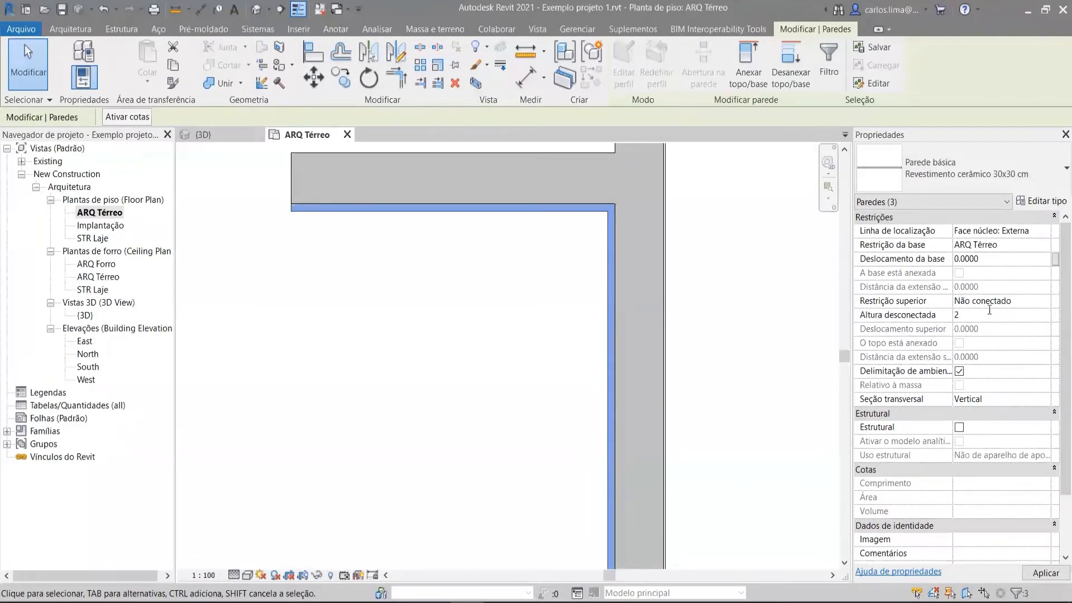
click(723, 431)
Open the 3D view and examine the height of the ceramic finish walls relative to the ceiling from the partition side
click(250, 15)
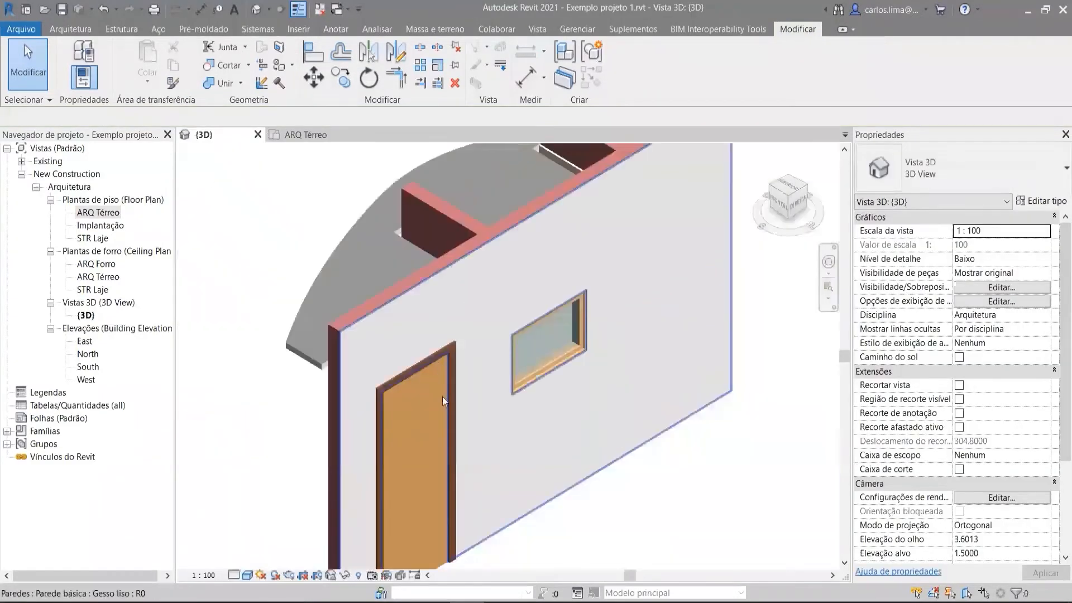
shift+middle_drag(442, 396, 620, 369)
shift+middle_drag(505, 345, 395, 311)
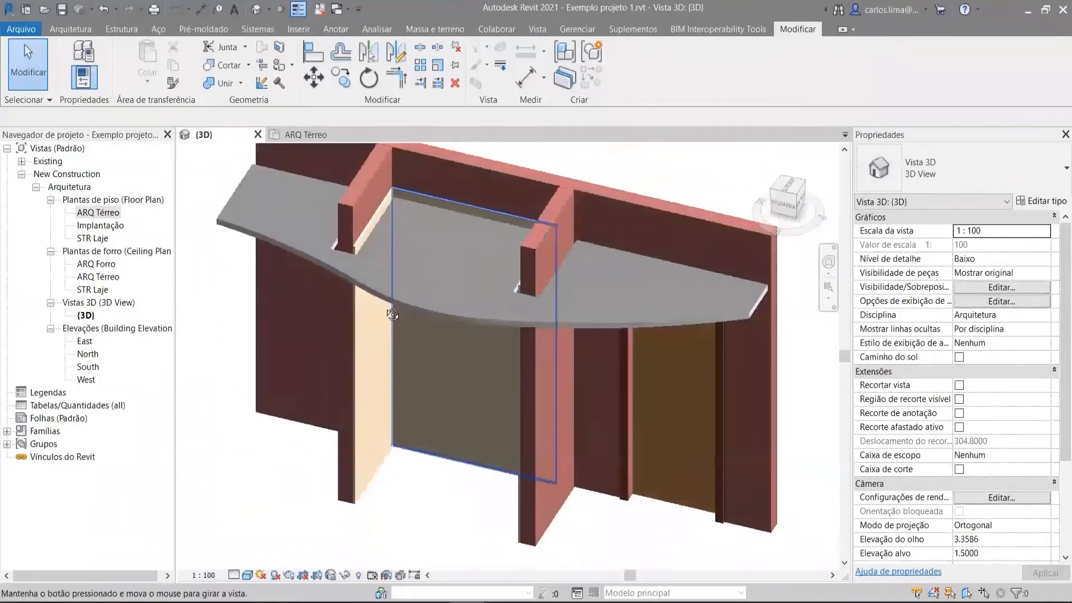
scroll(370, 237, up, 5)
scroll(421, 254, down, 5)
shift+middle_drag(474, 349, 443, 342)
scroll(435, 335, down, 3)
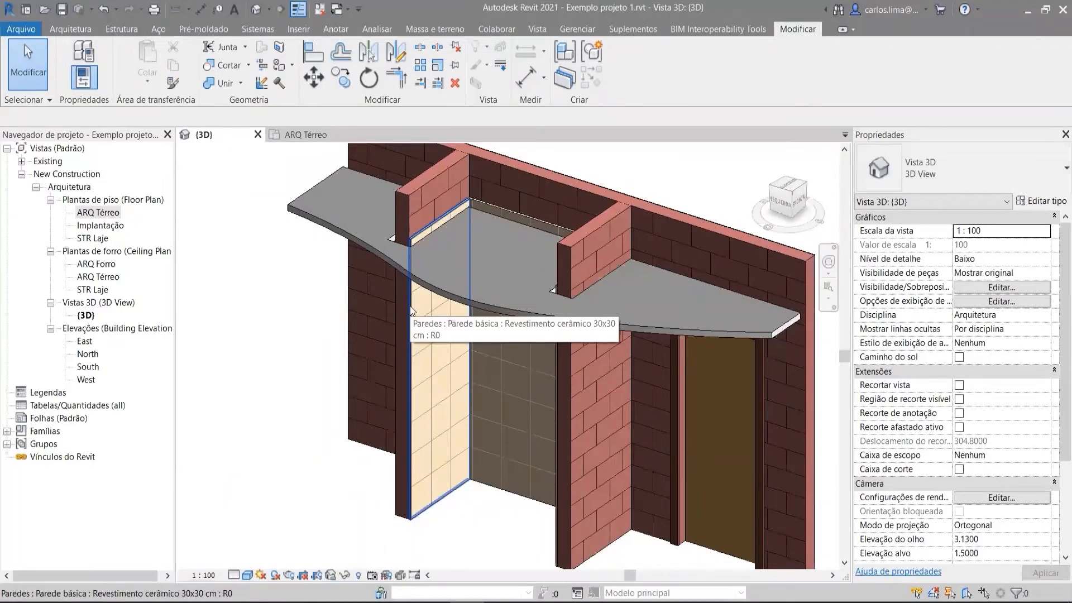
In the ARQ Térreo plan, create a similar ceramic wall along the upper partition's other face and continue it along the long wall
double_click(98, 213)
scroll(514, 505, up, 4)
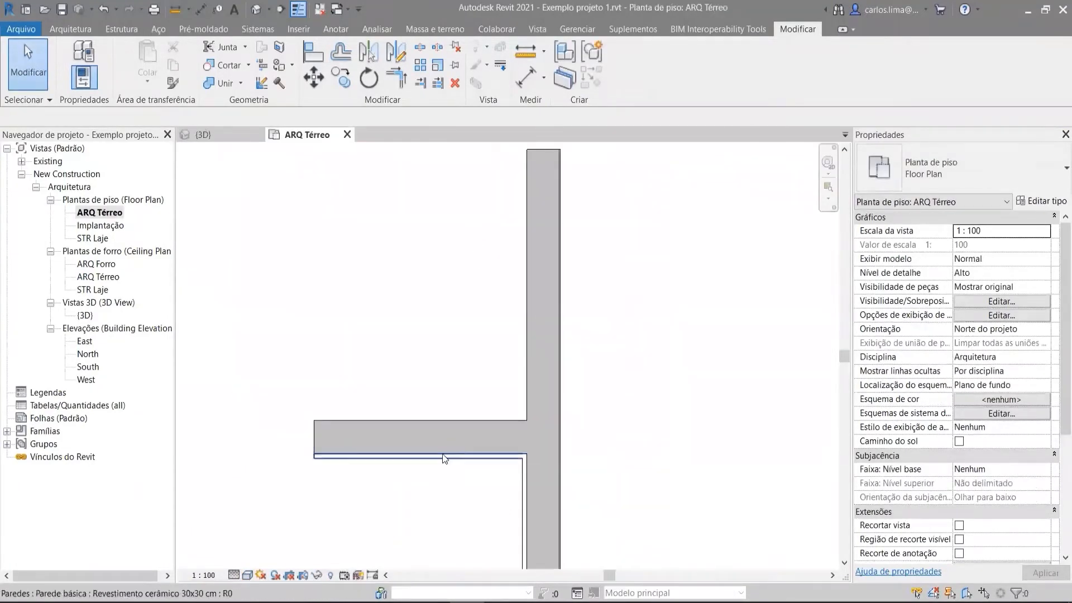
click(438, 460)
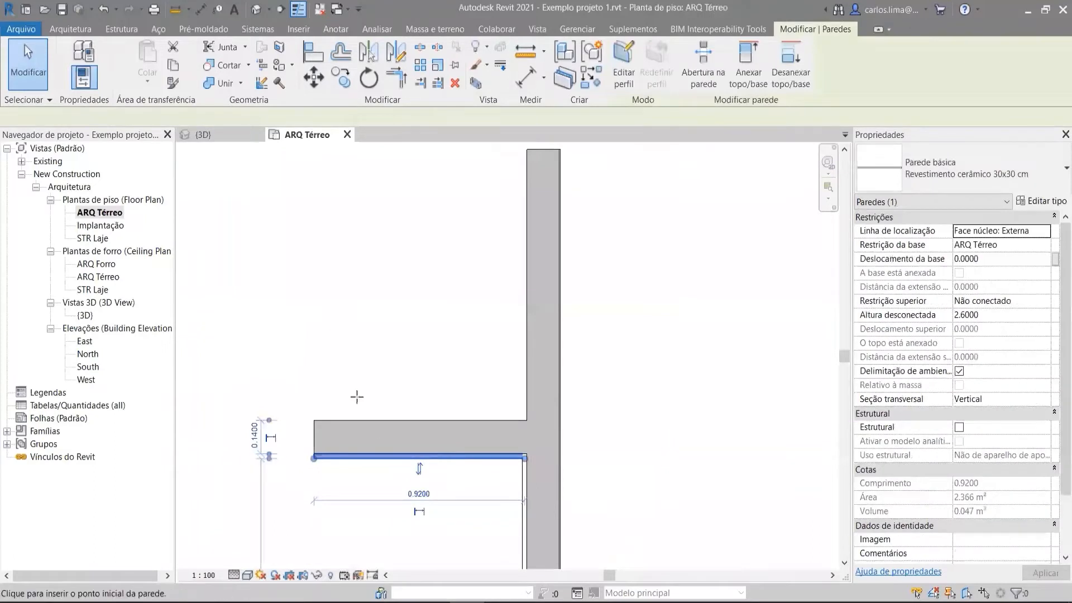
key(c)
key(s)
scroll(352, 418, up, 1)
click(299, 414)
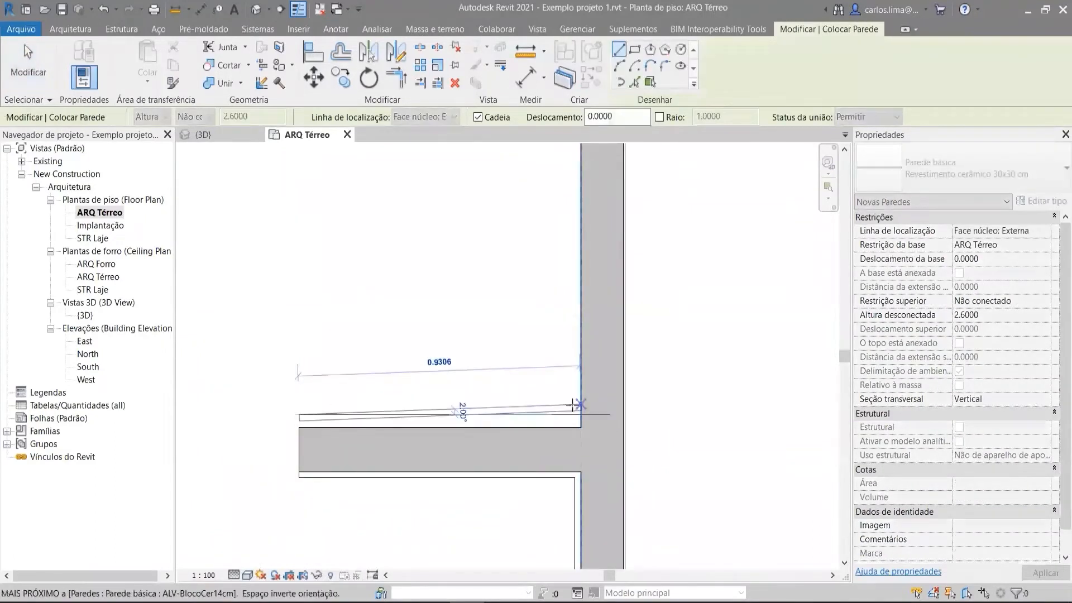
click(564, 414)
middle_drag(551, 237, 556, 360)
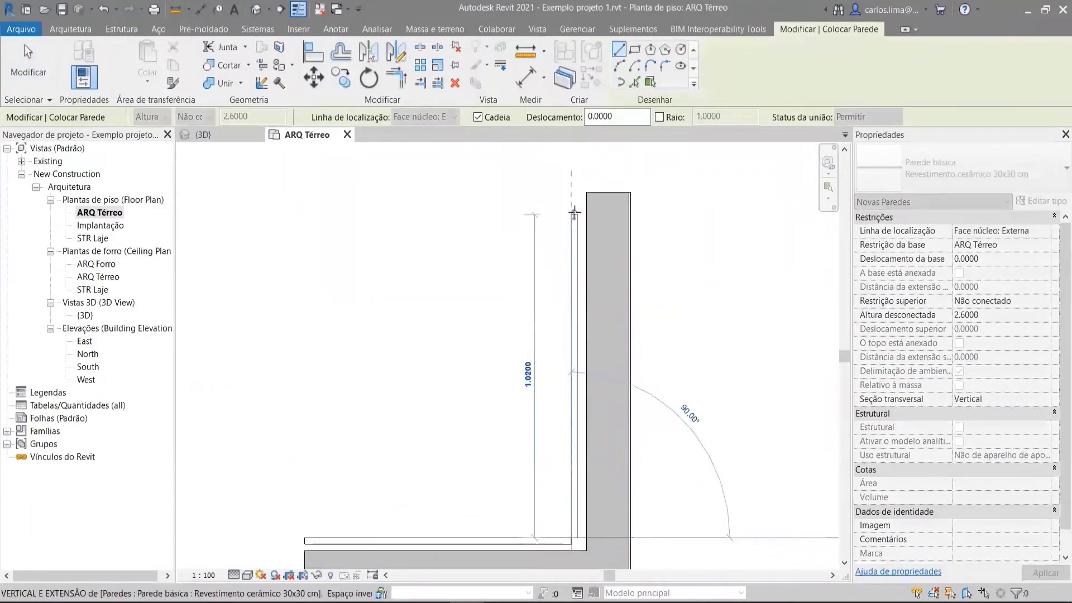
Finish the vertical Revestimento cerâmico 30x30 cm wall segment beside the block wall, ending it level with the block wall's upper end
click(574, 200)
key(Escape)
key(Escape)
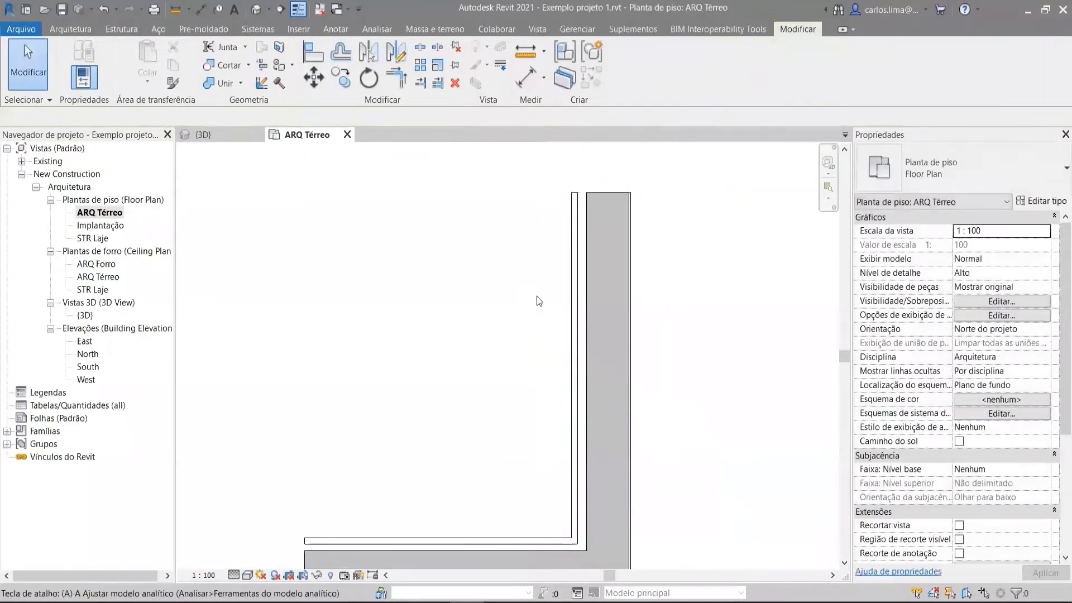
Align the vertical and horizontal ceramic finish walls flush with the adjoining faces of the block walls
click(587, 254)
click(579, 254)
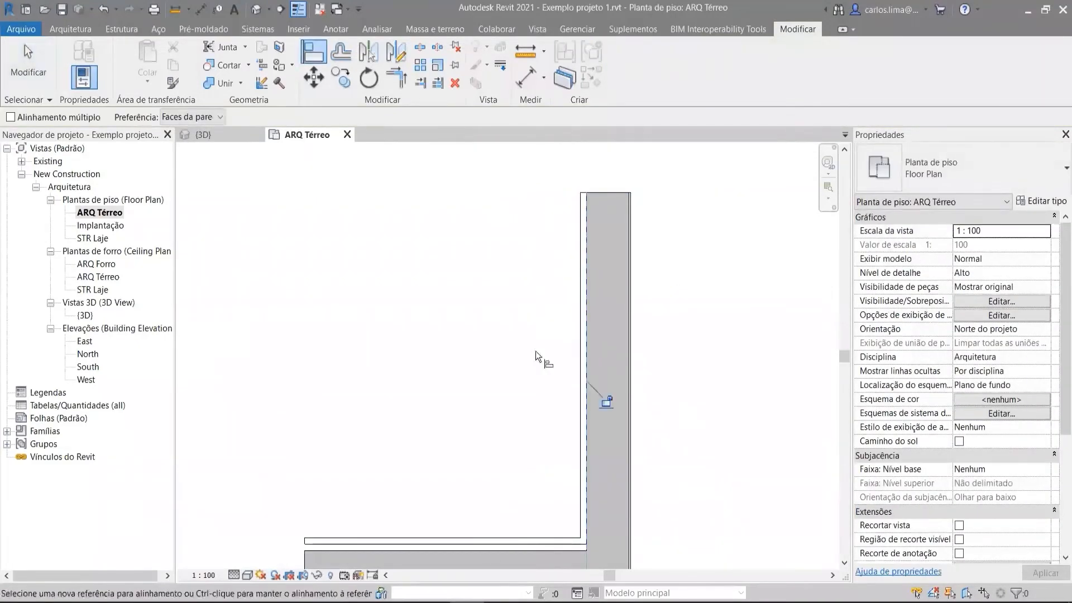
click(482, 551)
click(481, 544)
key(Escape)
key(Escape)
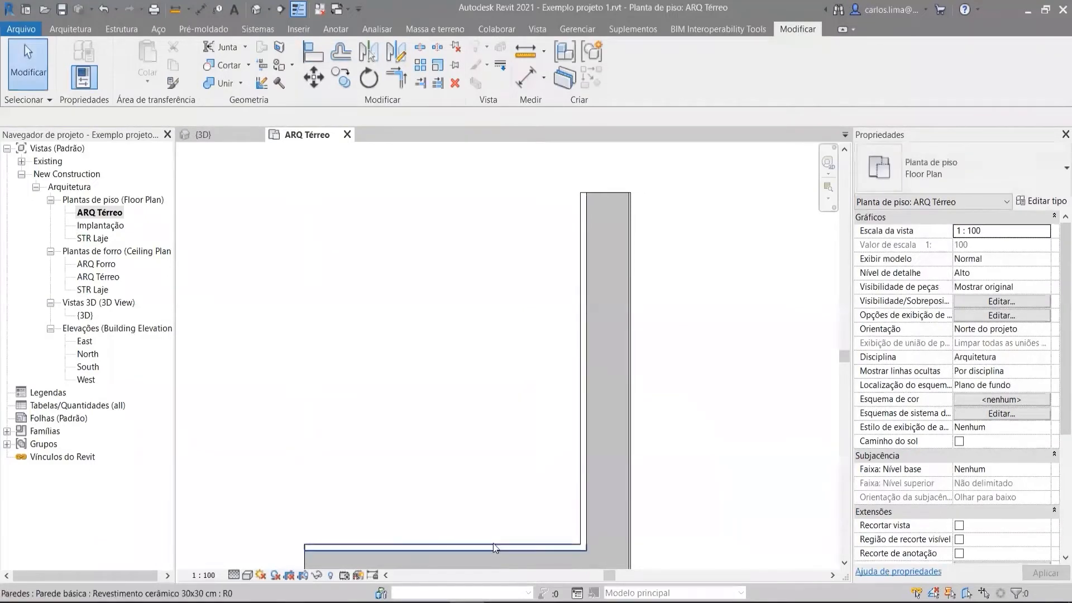
Set the unconnected height of both chained ceramic finish walls to 0.08 to form a skirting
click(494, 545)
key(Tab)
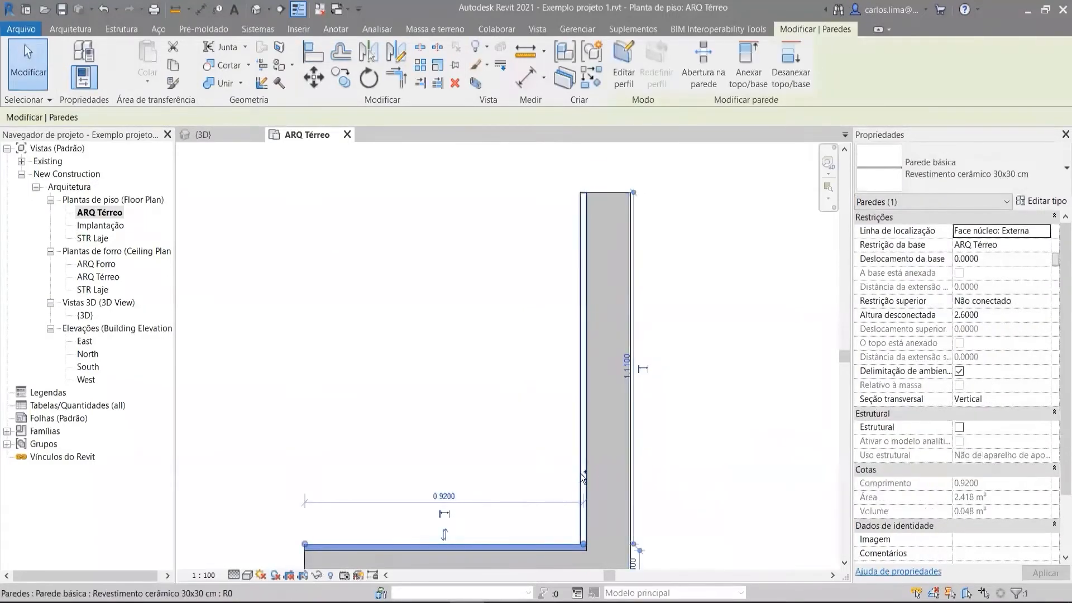
click(494, 545)
click(993, 316)
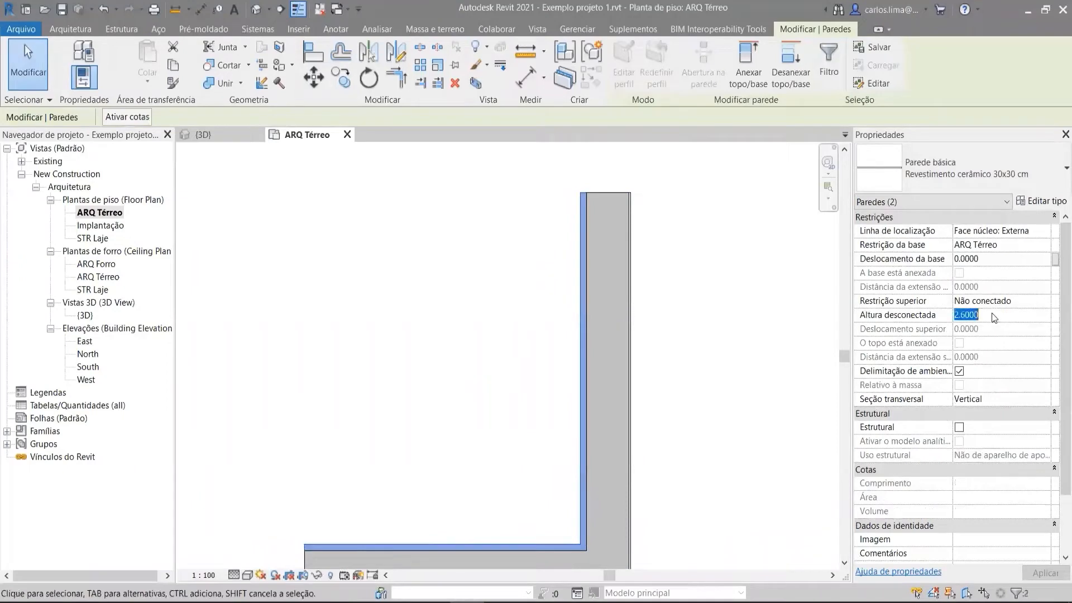
text(0.08)
key(Tab)
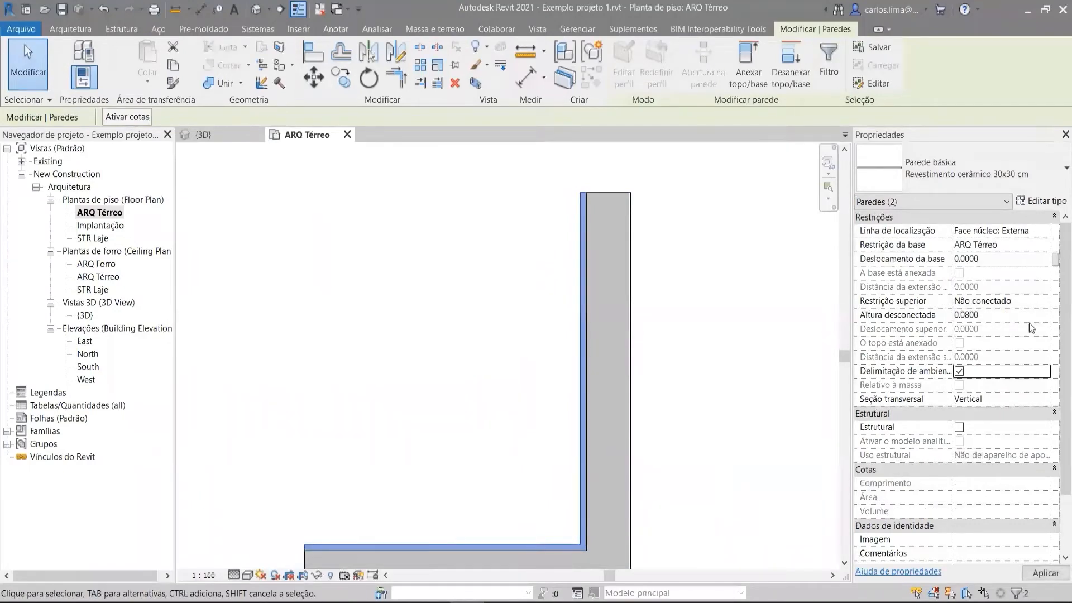
key(Escape)
Inspect the low ceramic skirting at the base of the block walls in the 3D view
click(257, 9)
mouse_move(434, 348)
shift+middle_down()
mouse_move(532, 446)
mouse_move(577, 397)
mouse_move(443, 426)
mouse_move(524, 469)
mouse_move(527, 457)
shift+middle_up()
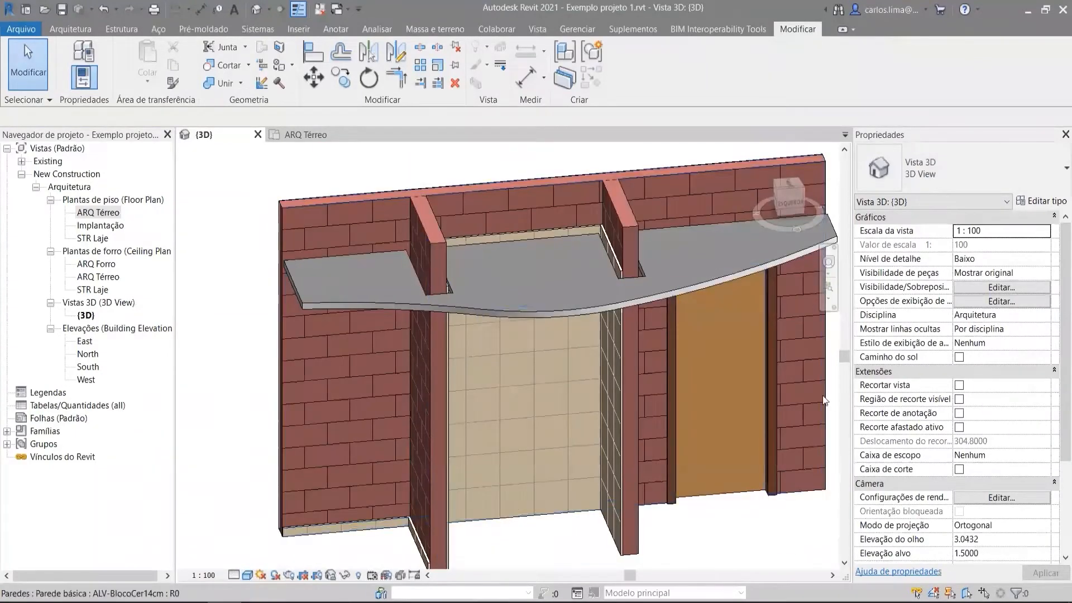
scroll(600, 453, down, 2)
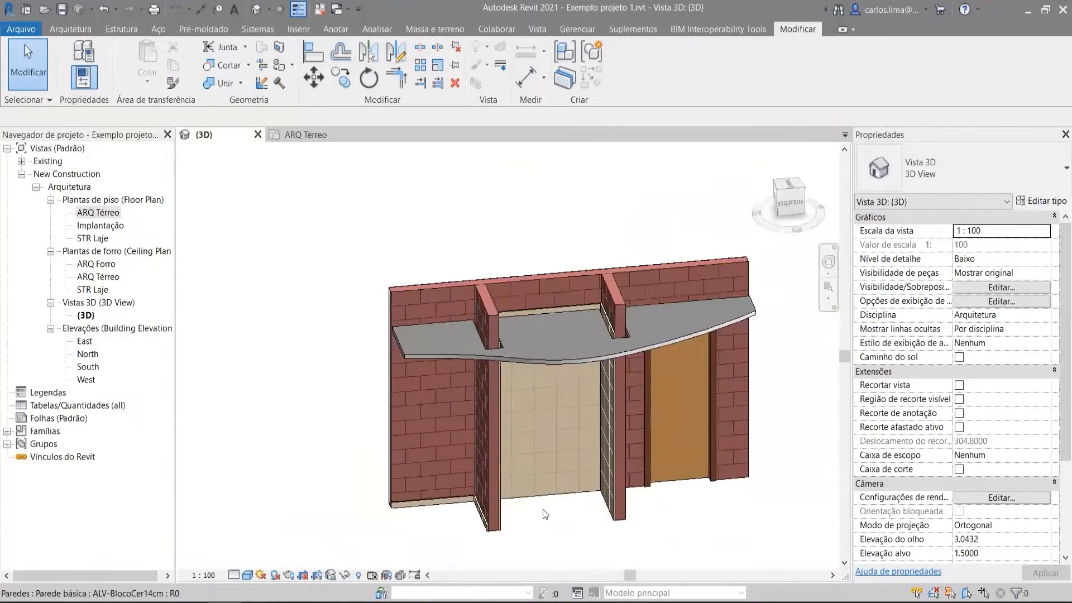
scroll(419, 501, up, 5)
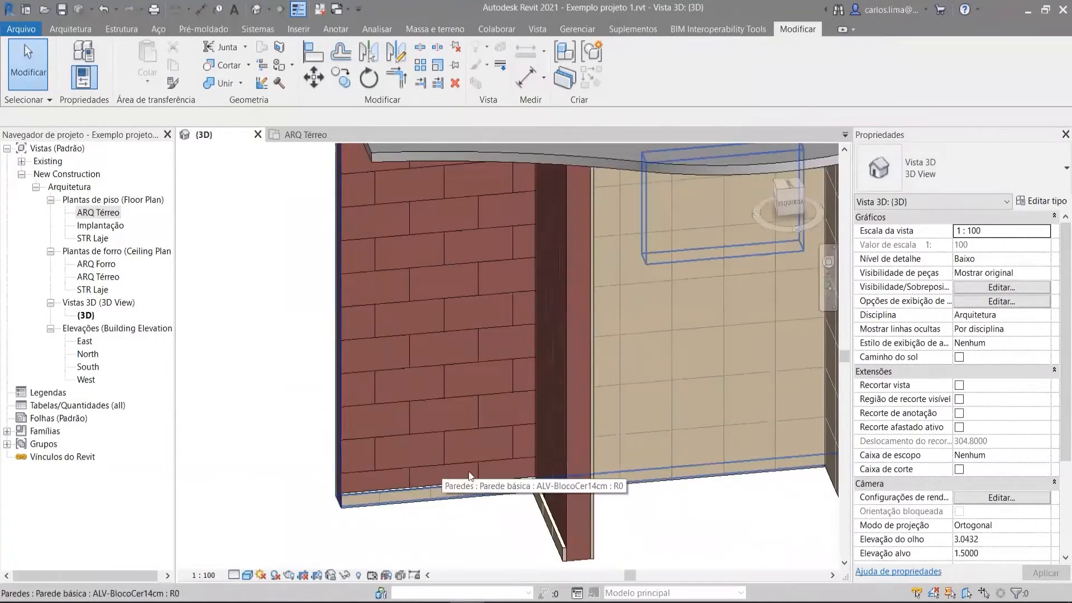
scroll(442, 472, down, 3)
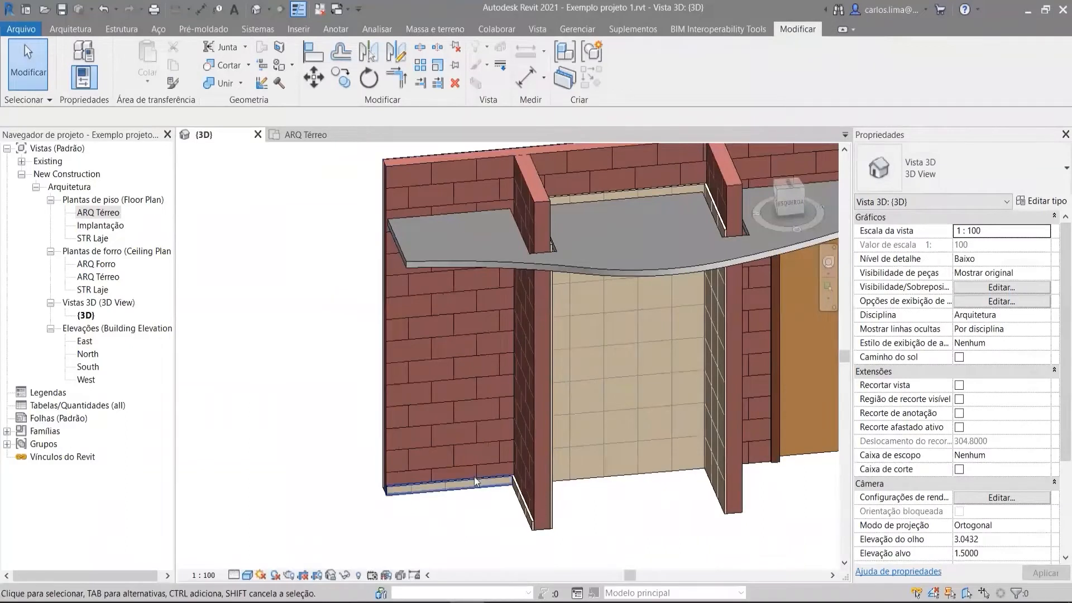
Examine the plastered wall face with the door and window in 3D, along with the ceramic-clad recess on its other side
click(802, 187)
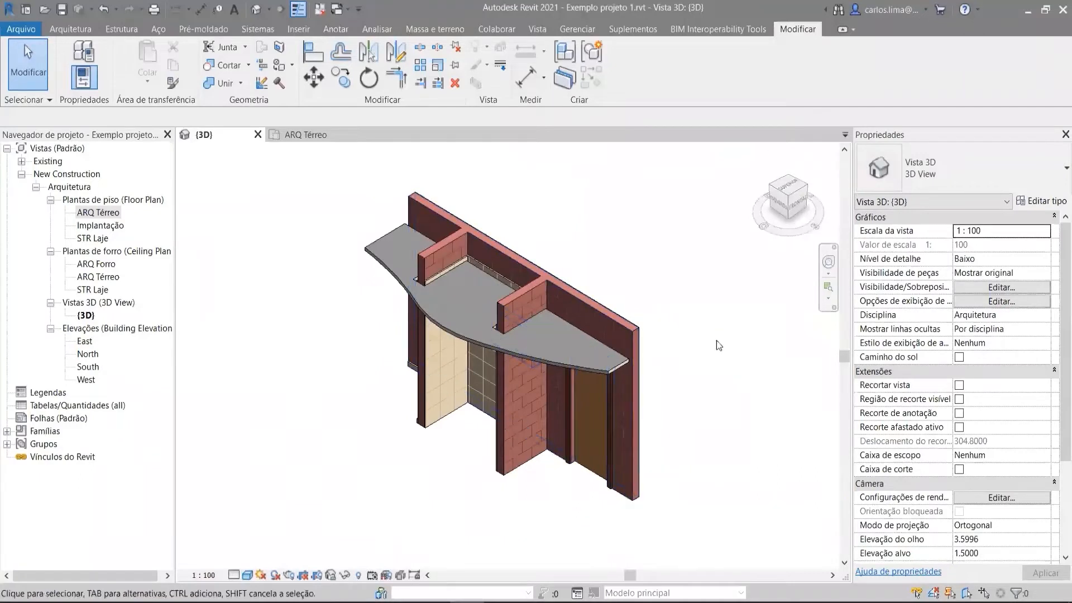
click(808, 182)
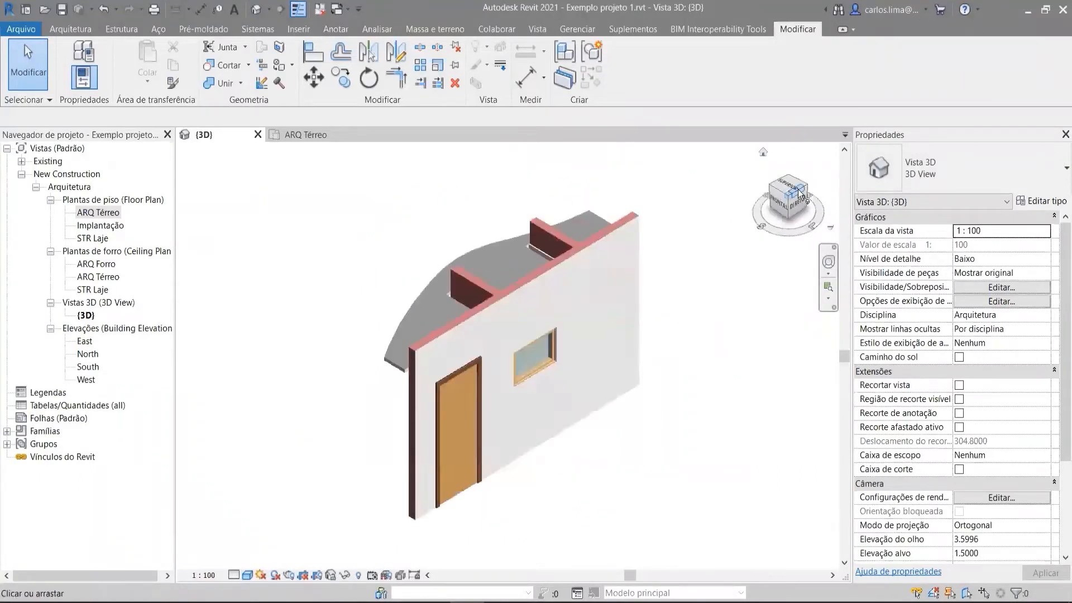
scroll(465, 365, up, 4)
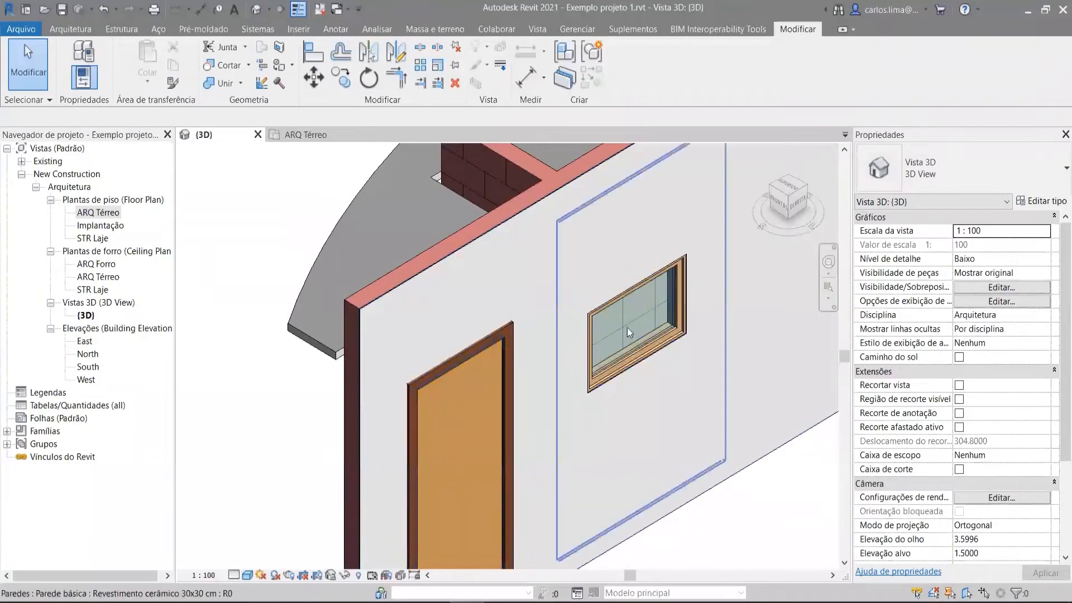
scroll(631, 346, up, 3)
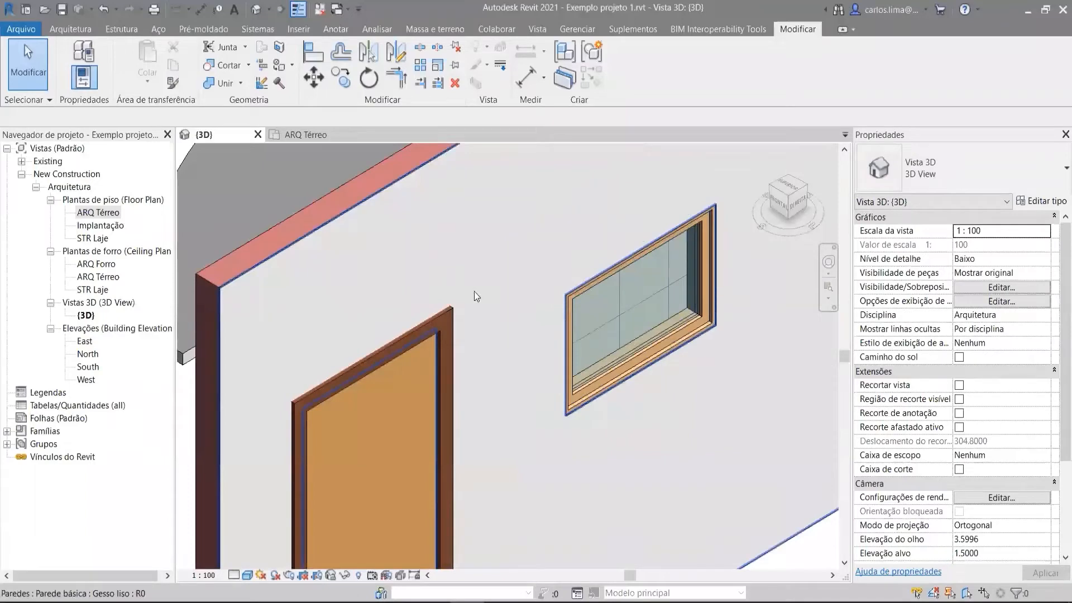
scroll(474, 290, down, 3)
scroll(480, 361, down, 3)
shift+middle_drag(460, 364, 498, 256)
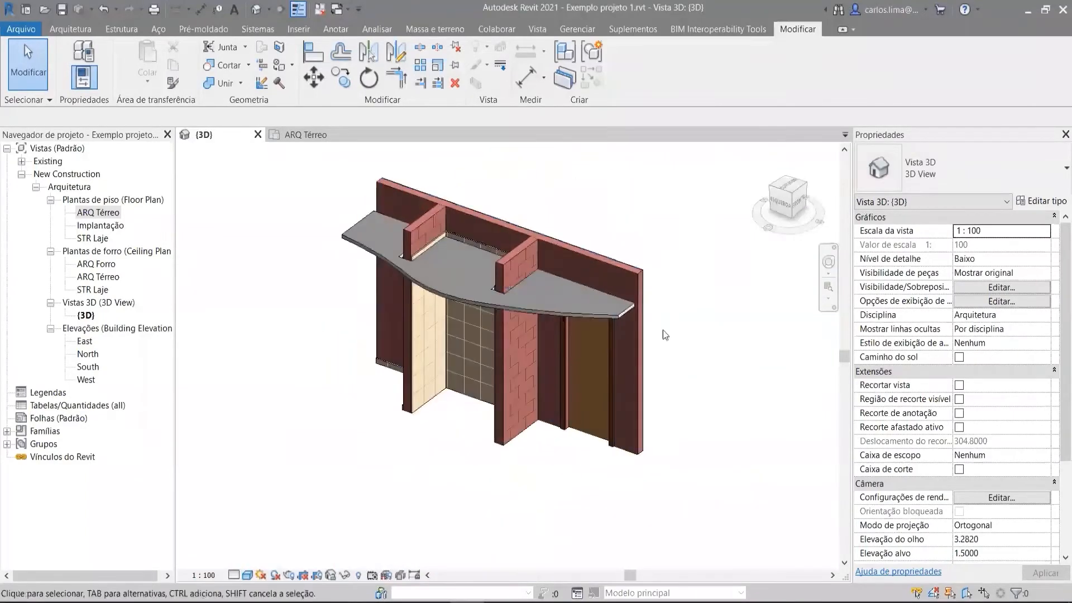
scroll(496, 255, up, 2)
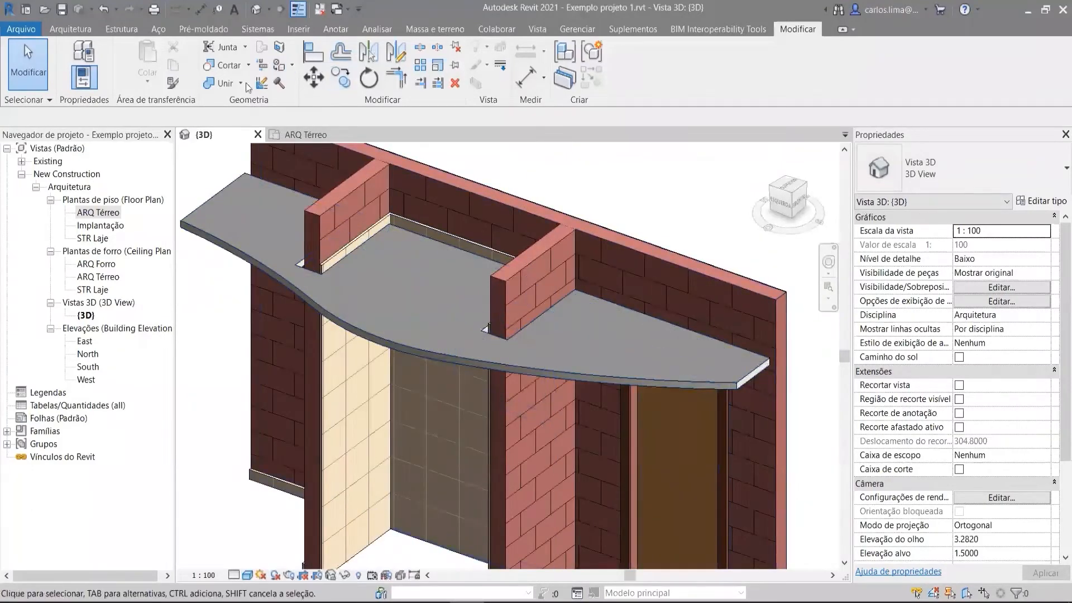
Join the back block wall with its ceramic finish wall so the window opening cuts through the tiles
click(222, 84)
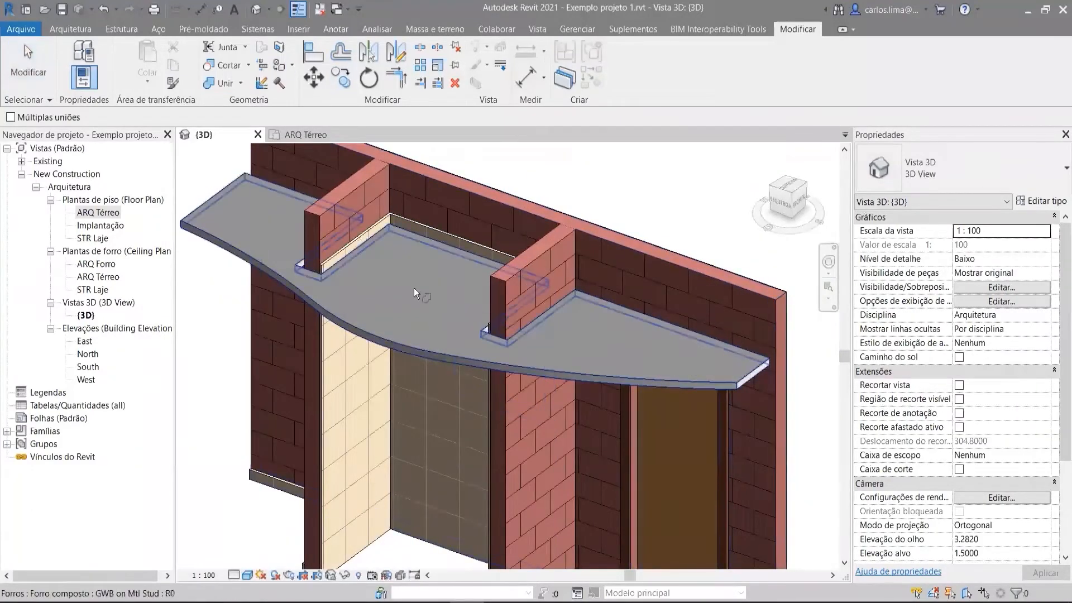
click(470, 203)
click(433, 434)
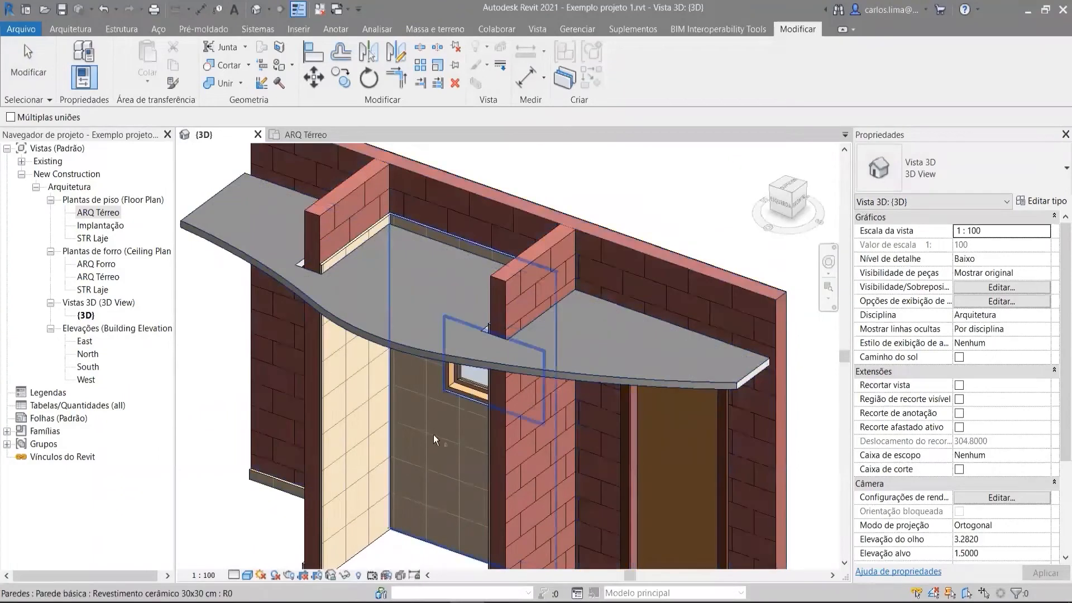
scroll(446, 399, up, 4)
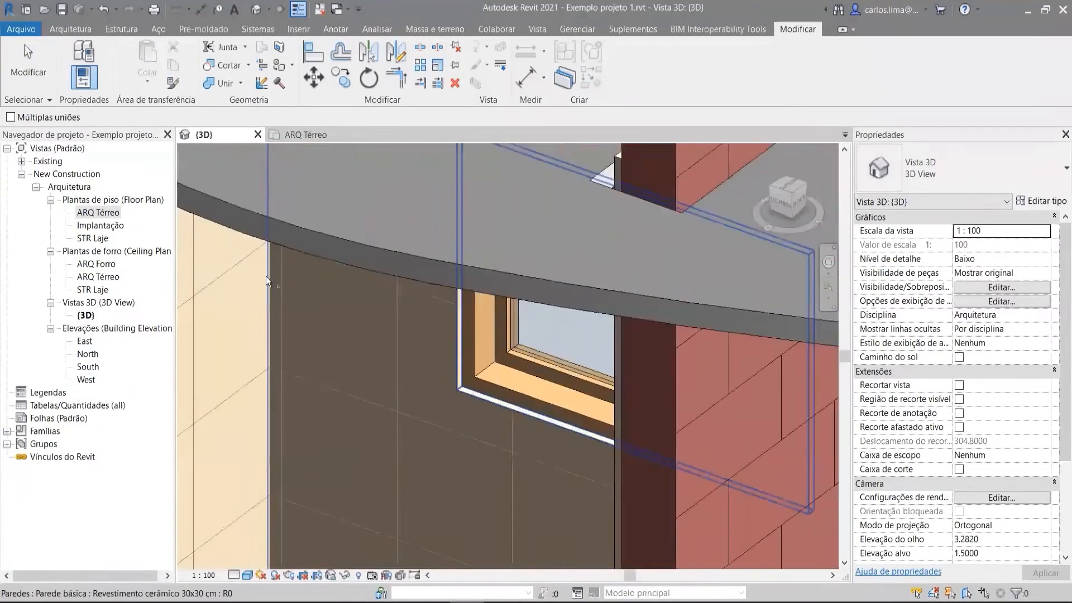
Review the walls in the ARQ Térreo plan and the complete model from several angles in 3D
double_click(99, 212)
middle_drag(555, 363, 479, 134)
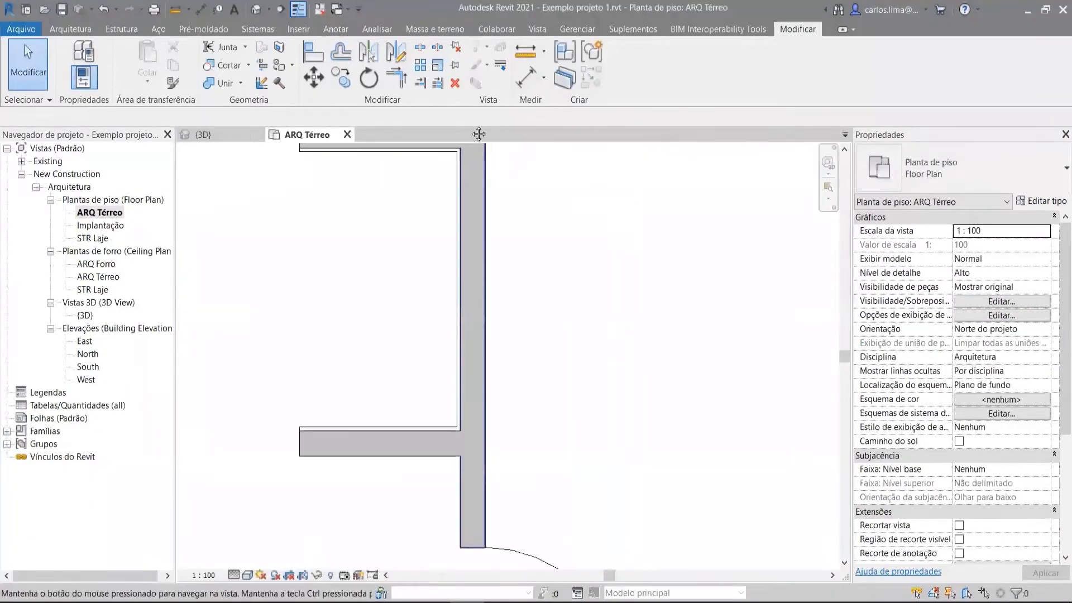
click(258, 9)
shift+middle_drag(554, 404, 790, 426)
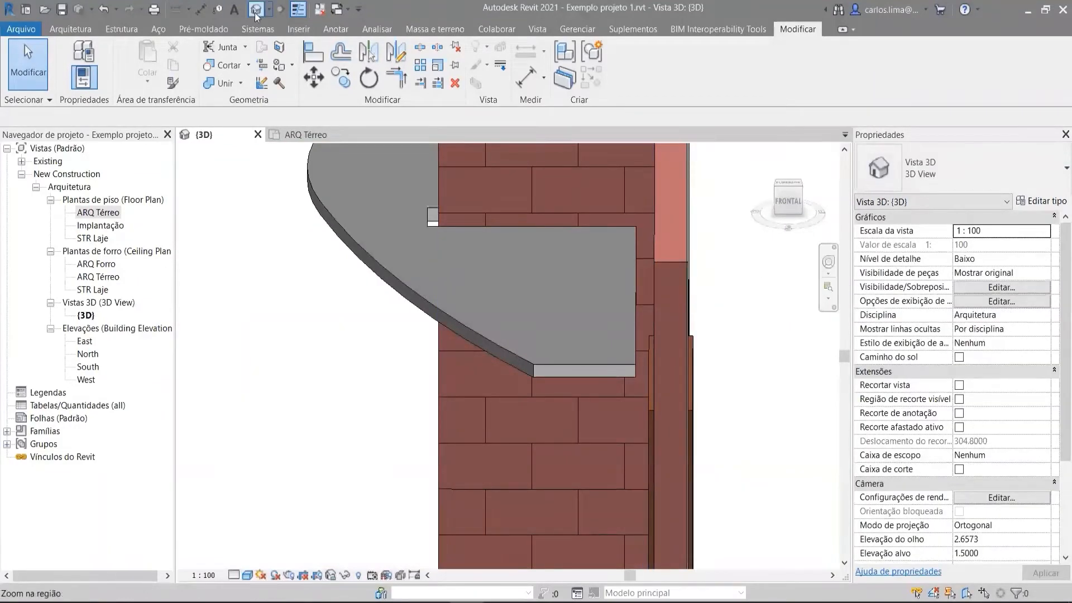
click(801, 191)
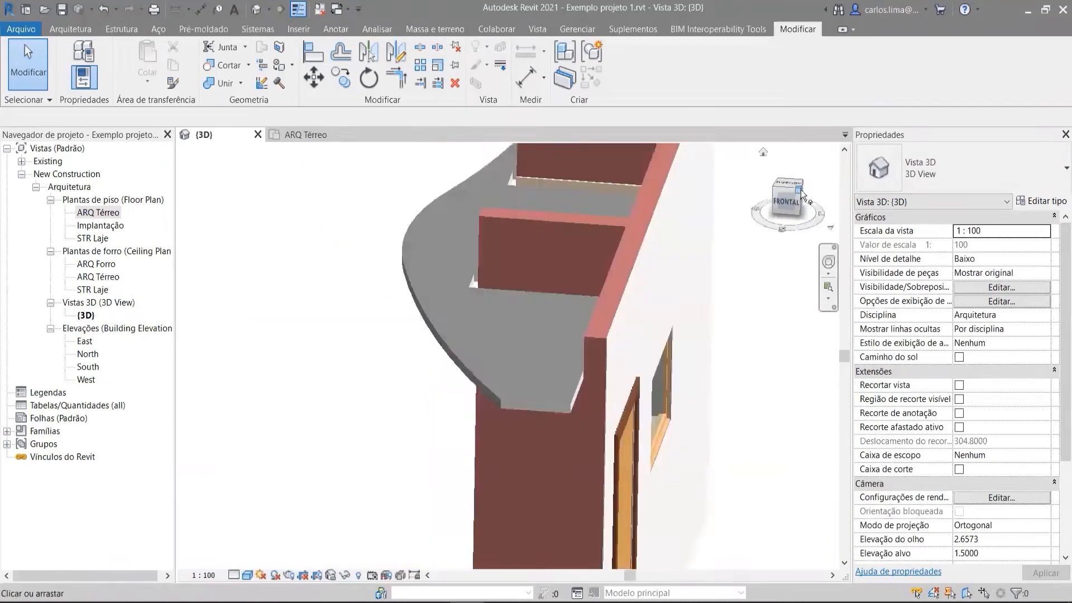
shift+middle_drag(474, 450, 569, 450)
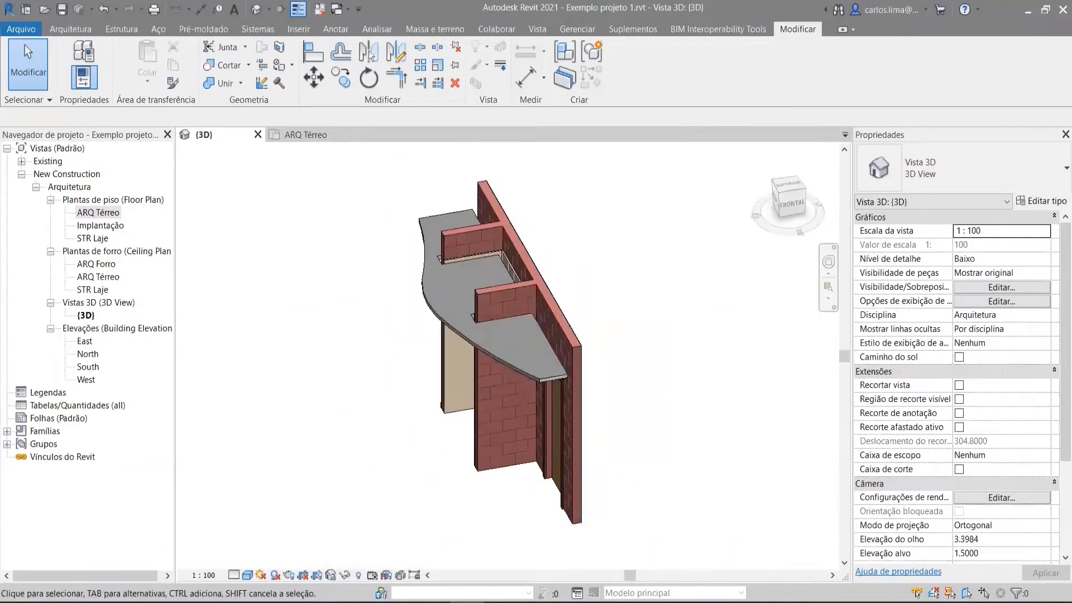
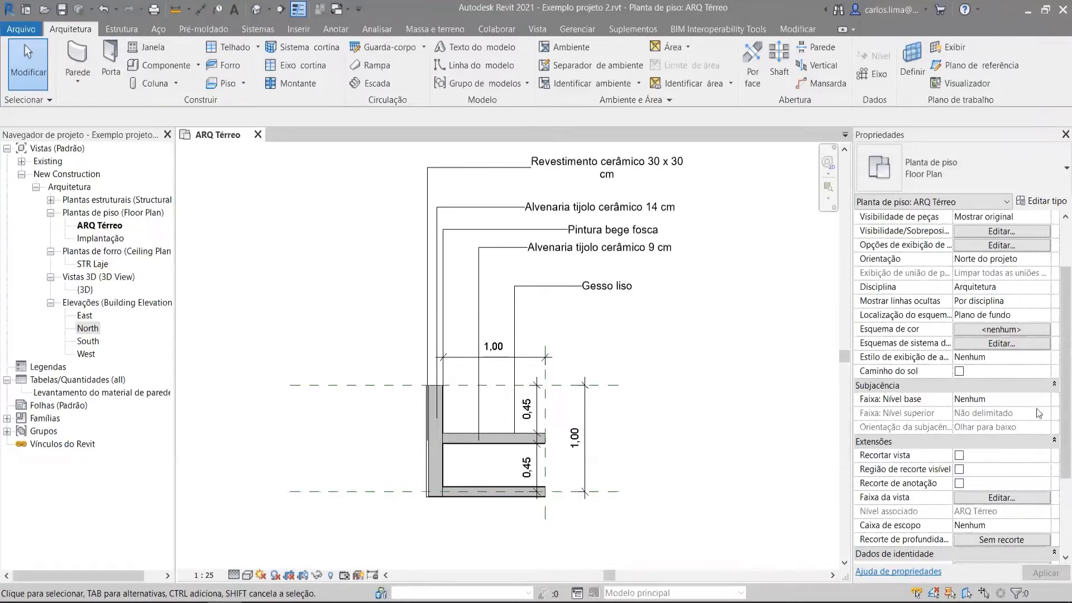
Delete the lower horizontal wall from the ARQ Térreo plan of Exemplo projeto 2
scroll(552, 400, up, 2)
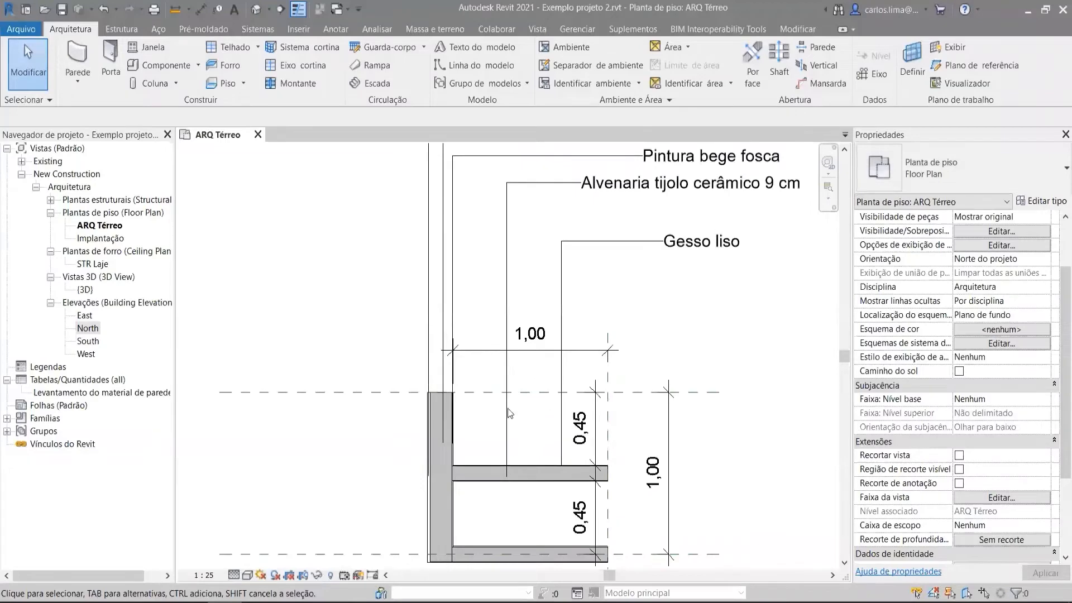
scroll(534, 431, down, 3)
scroll(534, 428, up, 1)
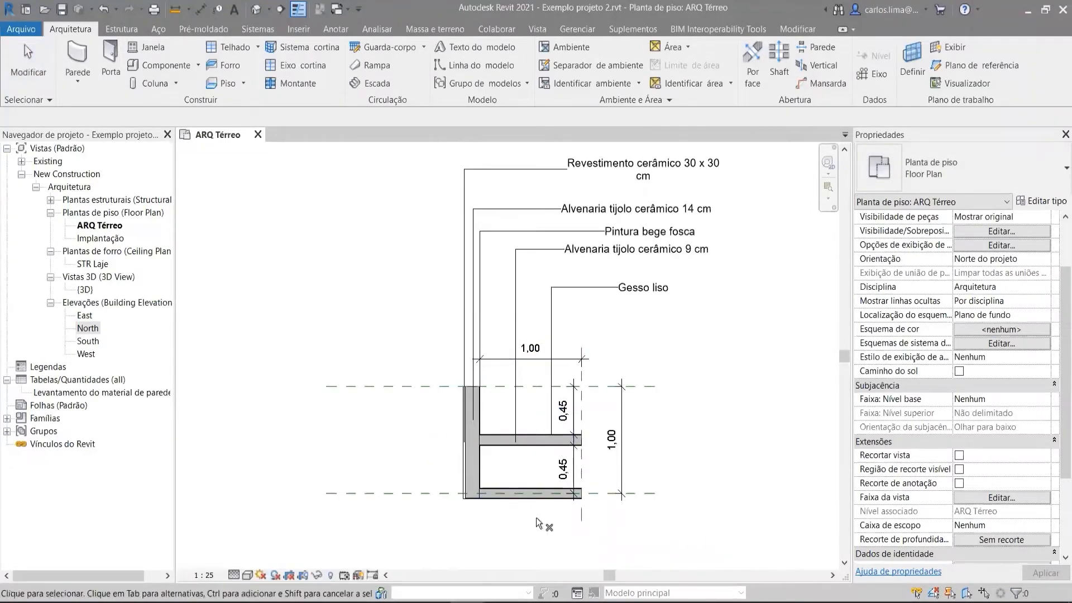
click(546, 494)
key(Escape)
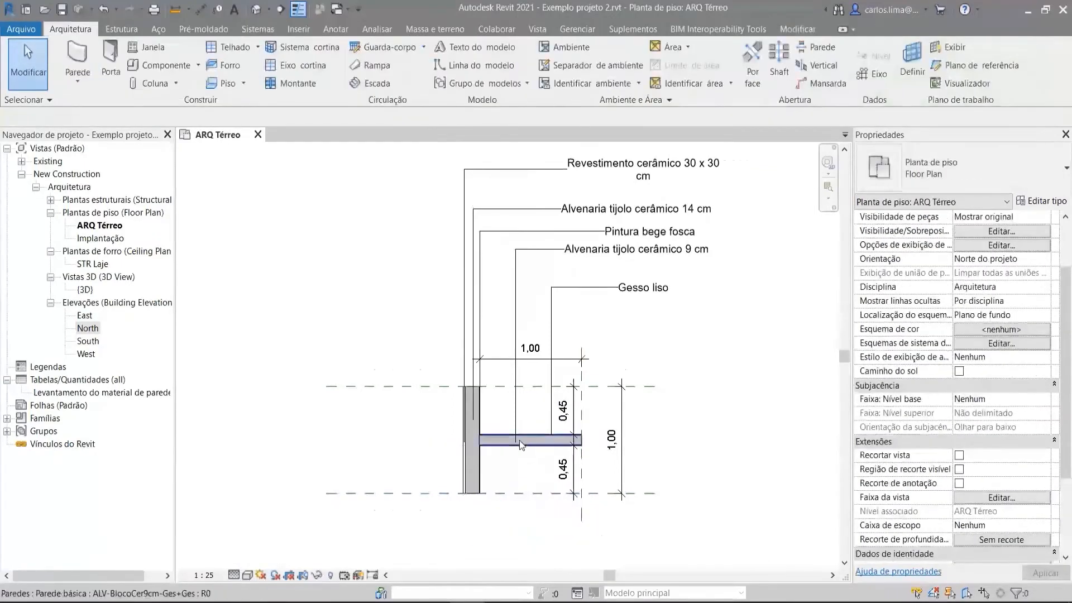
Examine the remaining vertical and horizontal walls together with their dimensions and masonry material tags
scroll(519, 440, up, 3)
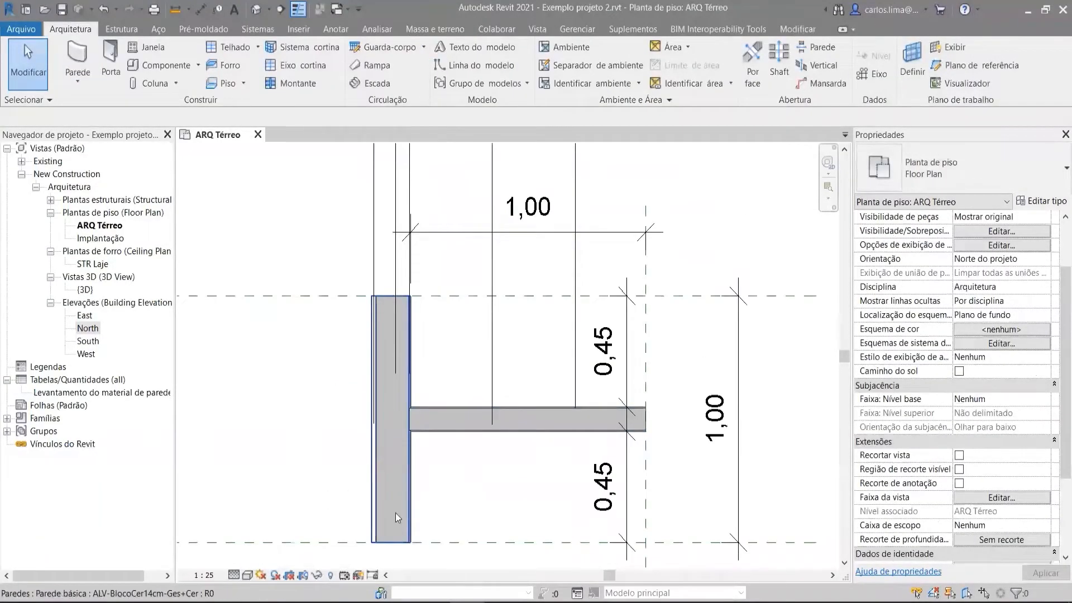
middle_drag(417, 353, 403, 558)
scroll(403, 557, down, 1)
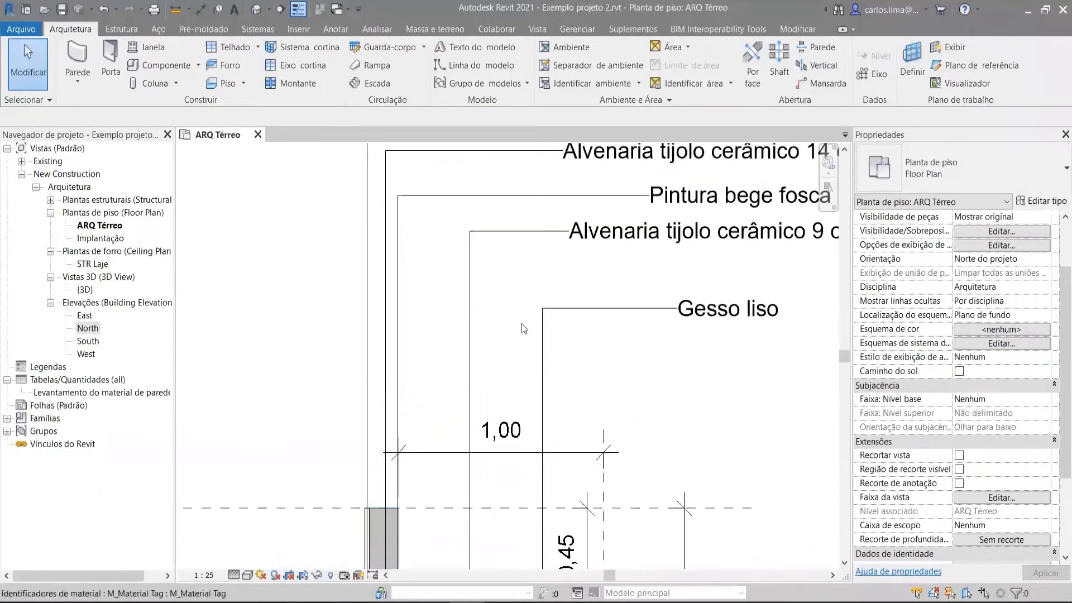
scroll(636, 224, down, 2)
middle_drag(656, 184, 612, 356)
middle_drag(415, 562, 432, 357)
scroll(432, 361, down, 1)
scroll(432, 359, down, 1)
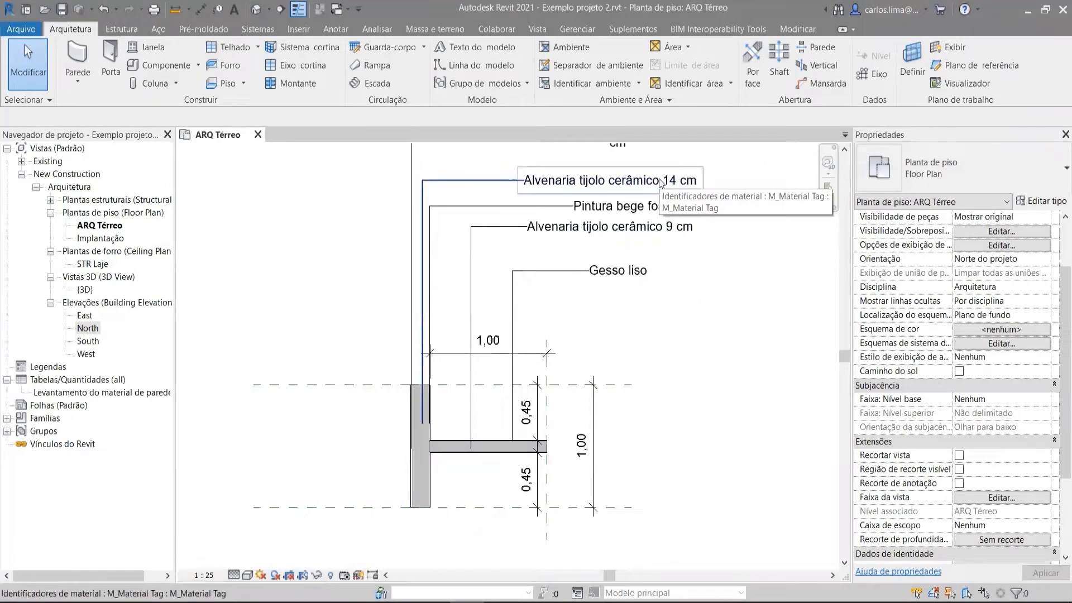
Examine the ceramic cladding, paint and plaster tags and where their leaders meet the wall layers
middle_drag(383, 301, 395, 390)
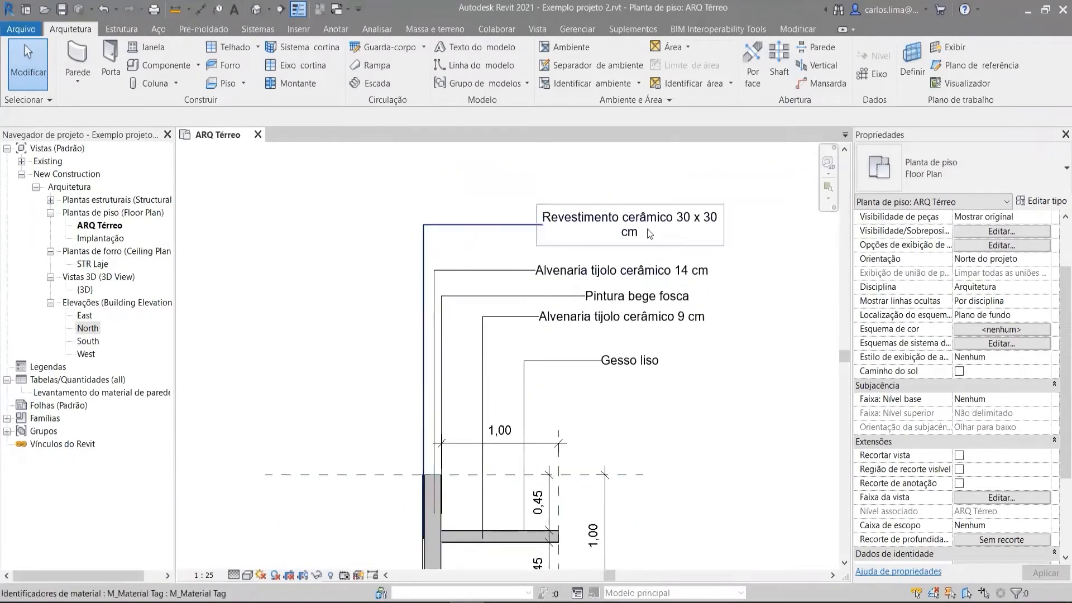
middle_drag(429, 532, 425, 434)
scroll(591, 213, up, 1)
scroll(416, 447, up, 2)
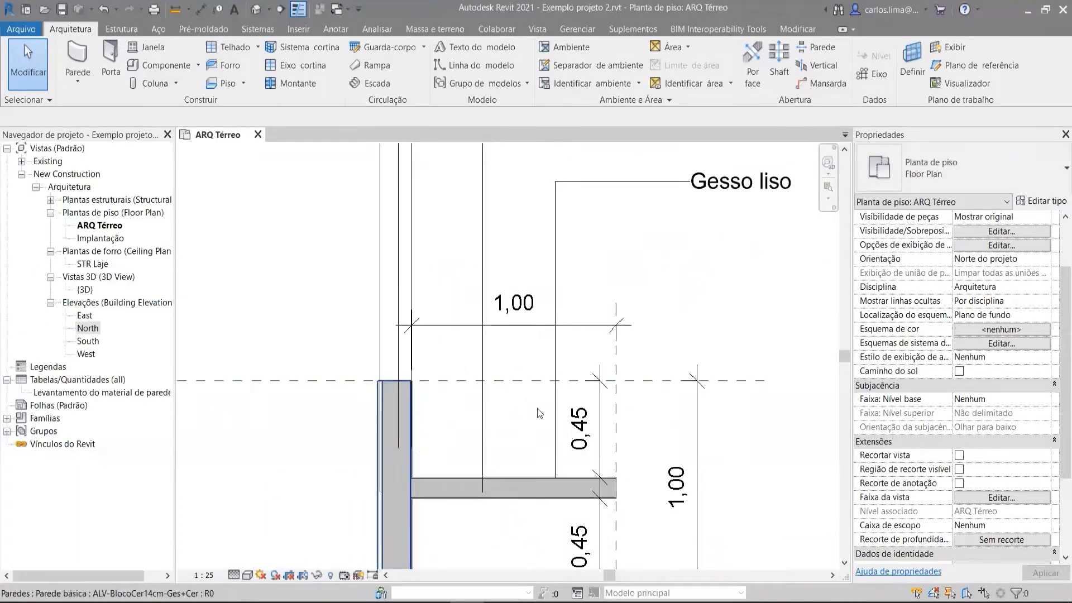
scroll(655, 460, down, 2)
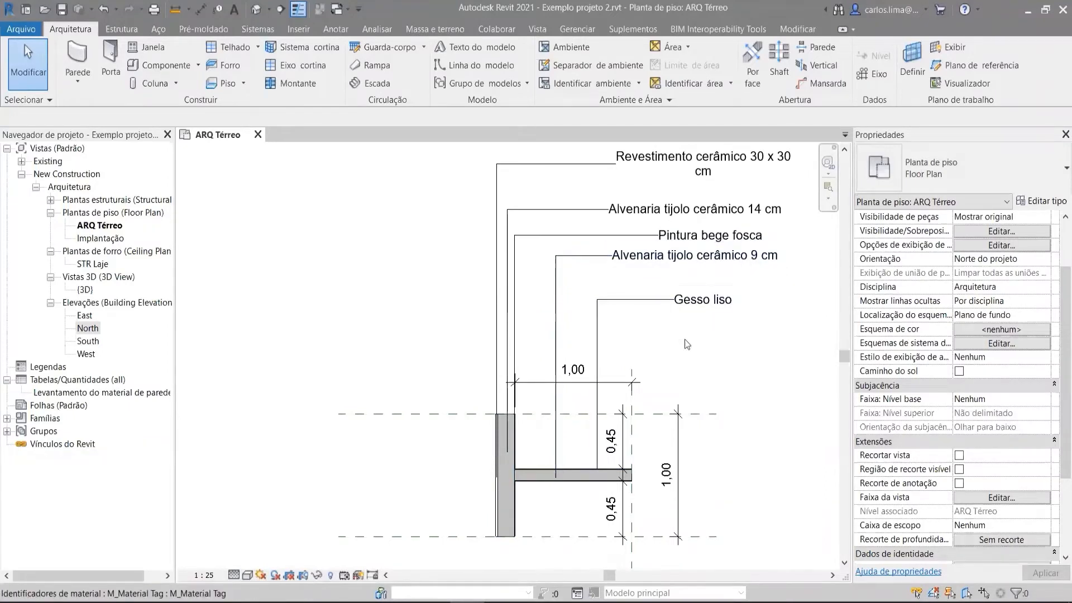
scroll(611, 482, up, 5)
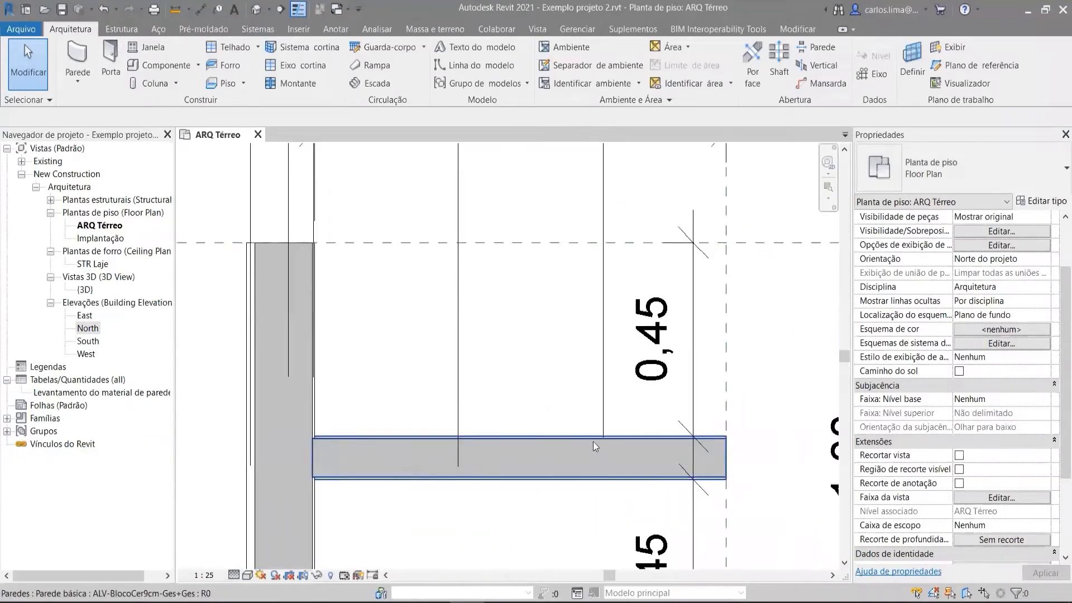
scroll(598, 438, down, 3)
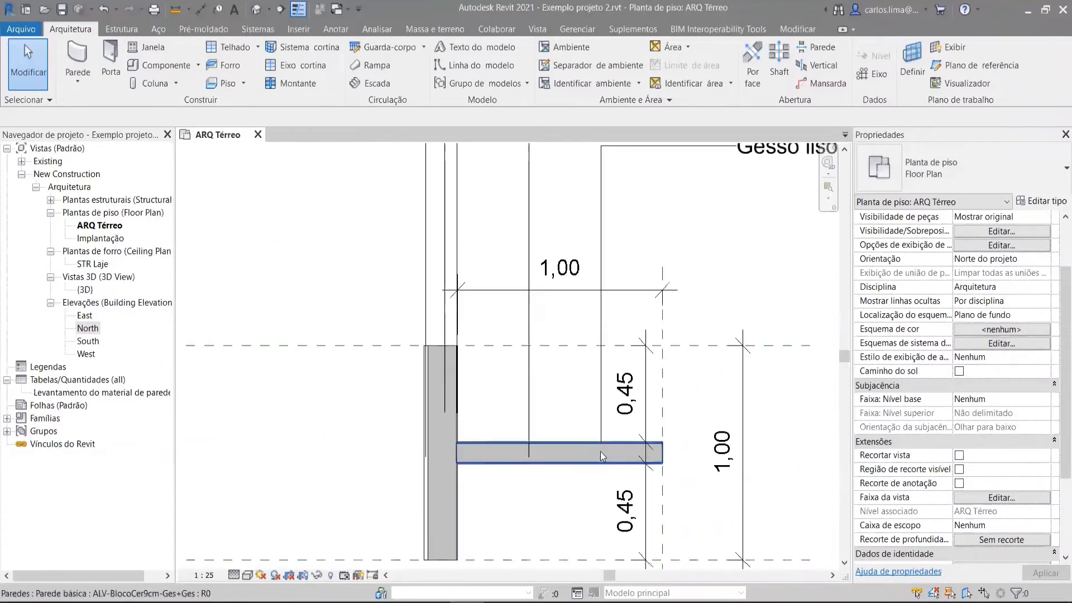
Select the vertical wall in the ARQ Térreo plan and check its wall type, then clear the selection
scroll(601, 451, down, 3)
middle_drag(699, 395, 627, 426)
scroll(463, 391, down, 1)
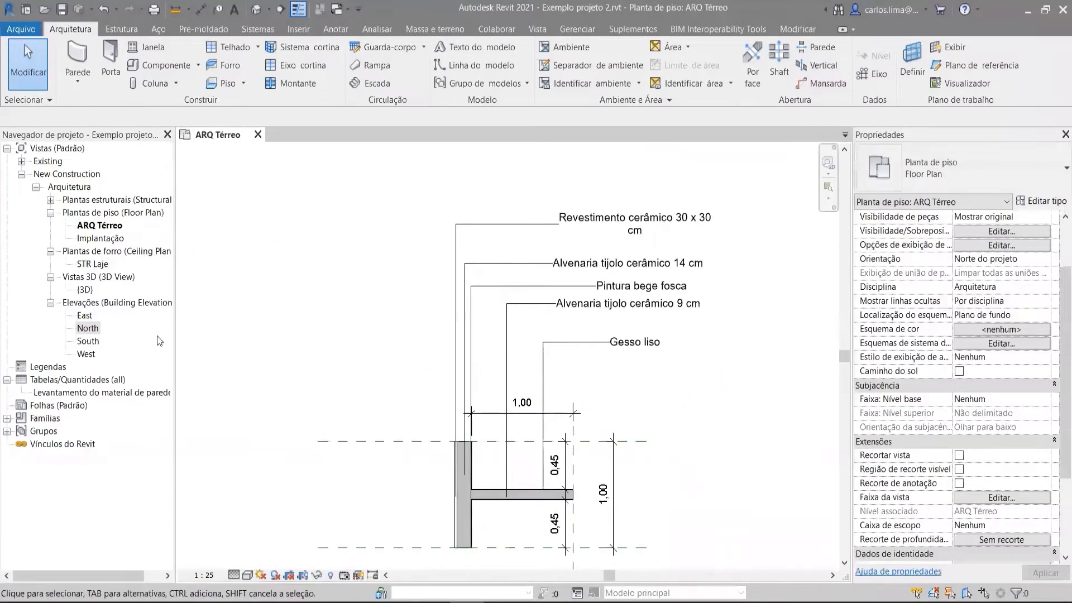
click(88, 380)
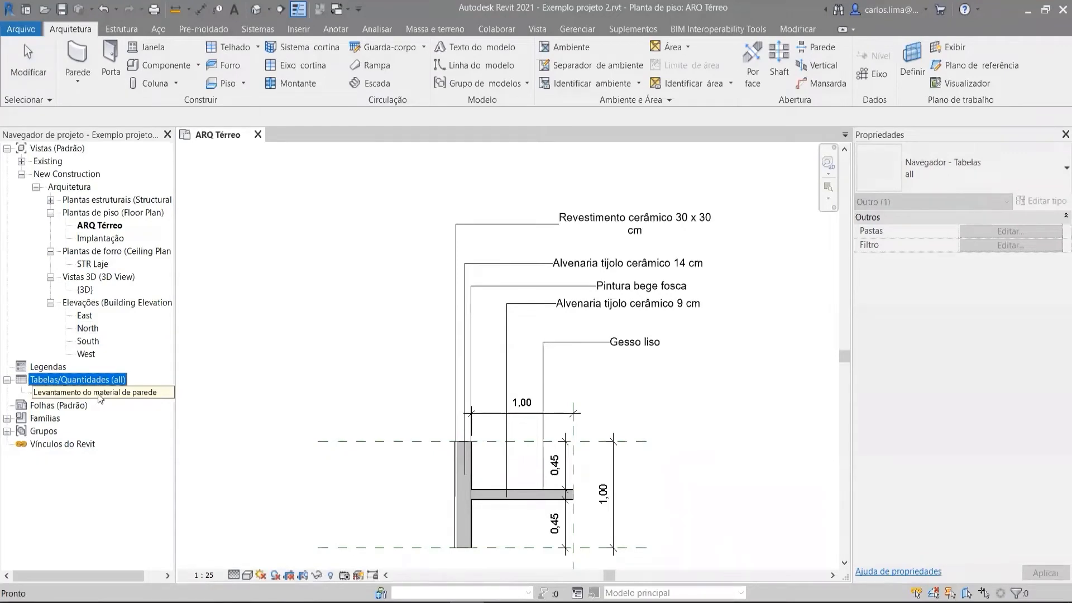
scroll(463, 498, up, 1)
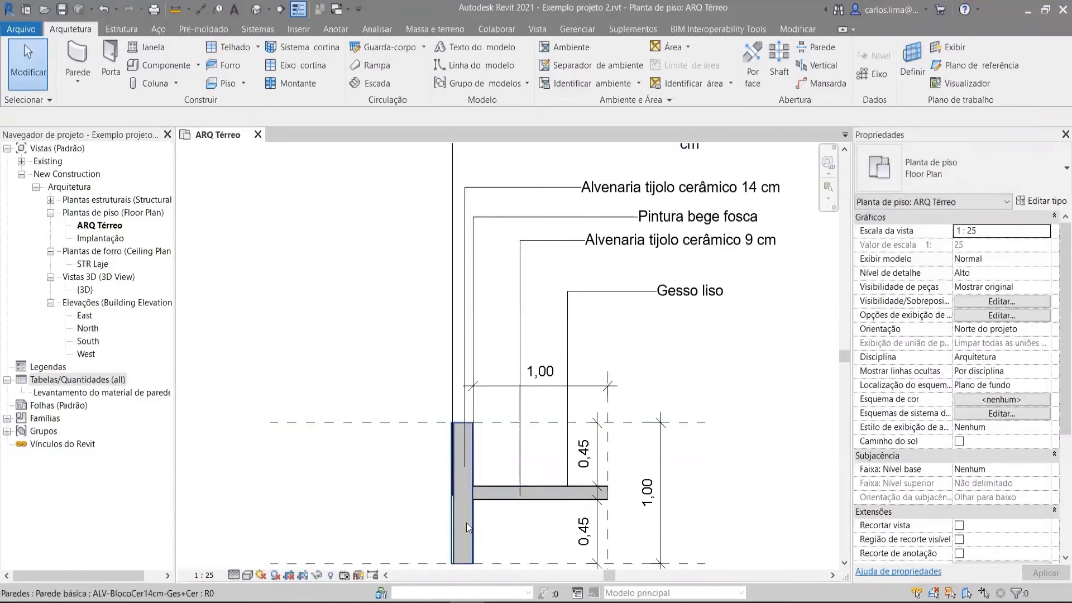
click(467, 522)
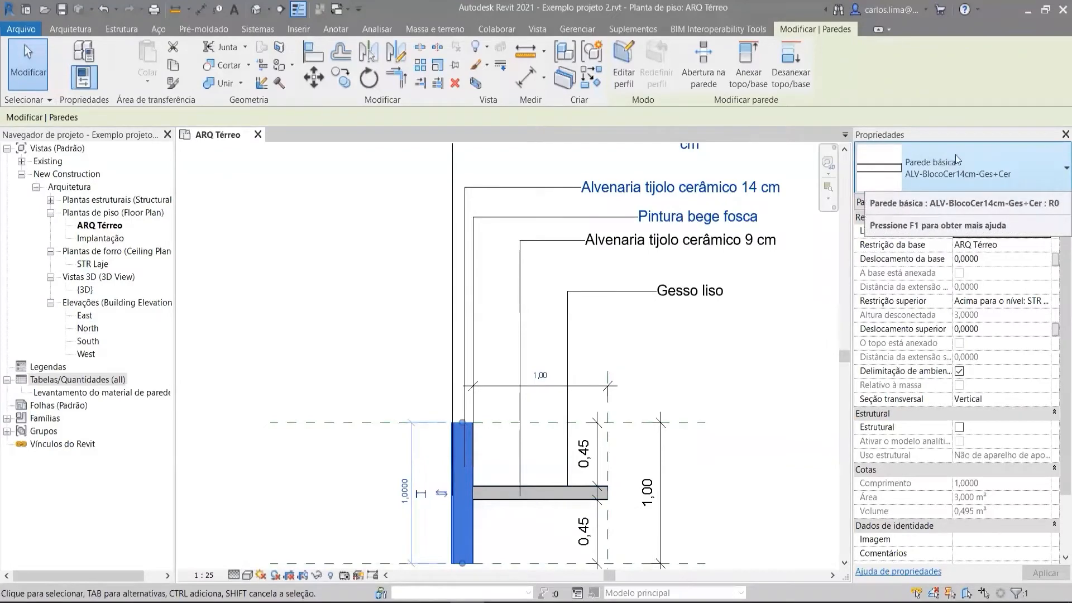
click(752, 398)
Review the complete set of material tags against both walls and their dimensions in the plan
scroll(736, 413, down, 2)
middle_drag(676, 431, 634, 444)
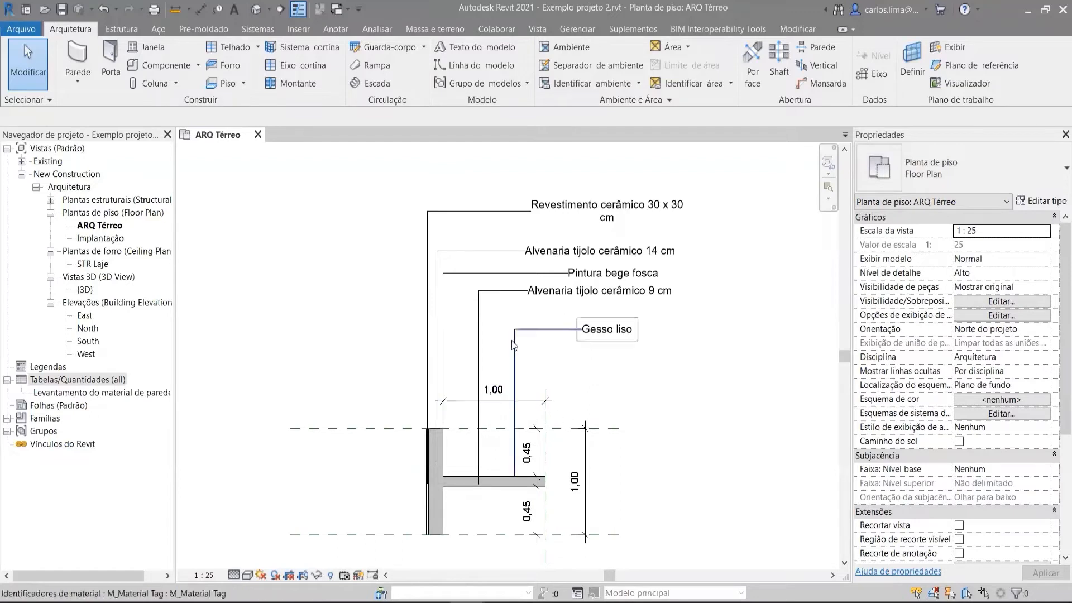
middle_drag(546, 399, 535, 370)
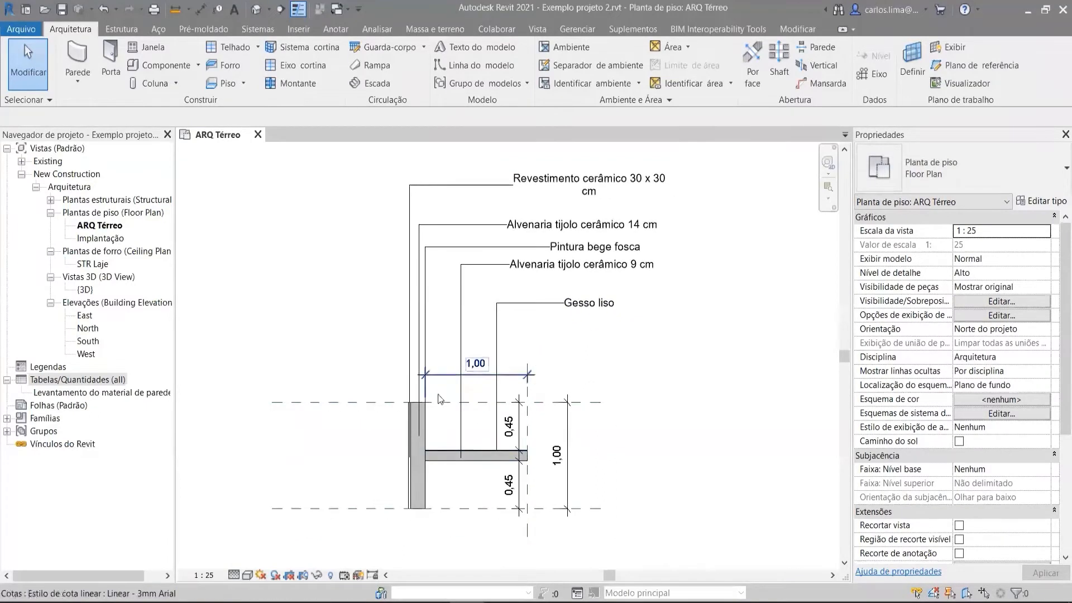
scroll(471, 388, up, 2)
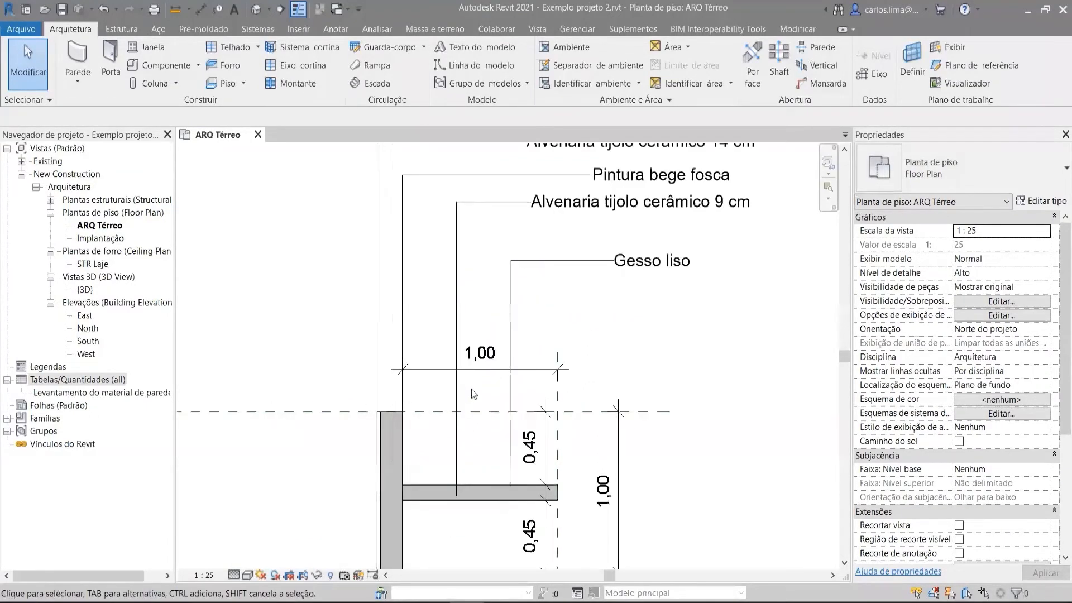
scroll(479, 396, down, 2)
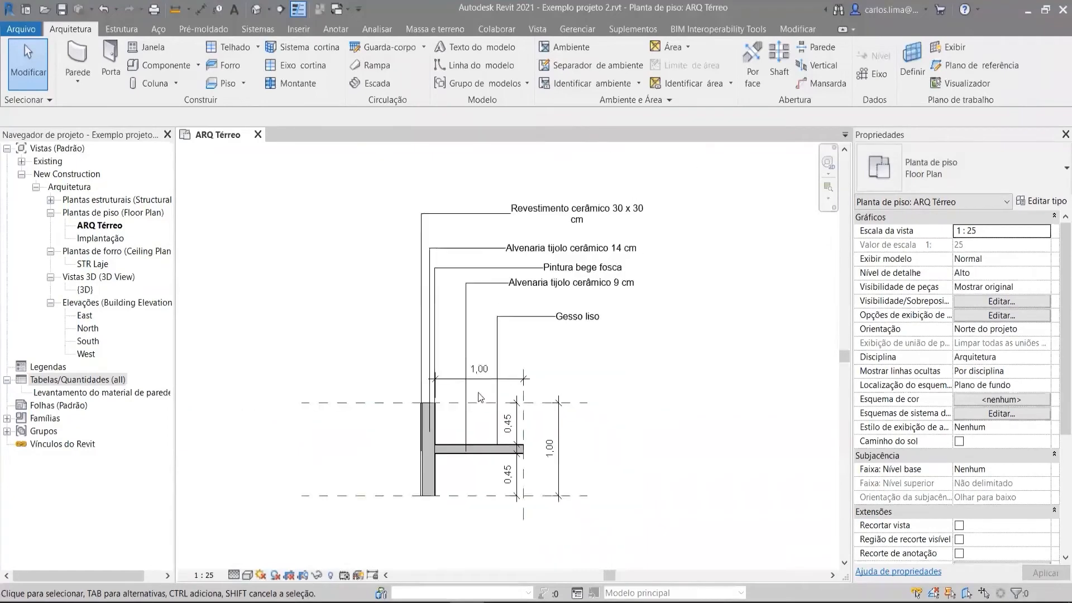
Open the Levantamento do material de parede schedule and tile it side by side with the ARQ Térreo plan
click(128, 392)
double_click(128, 392)
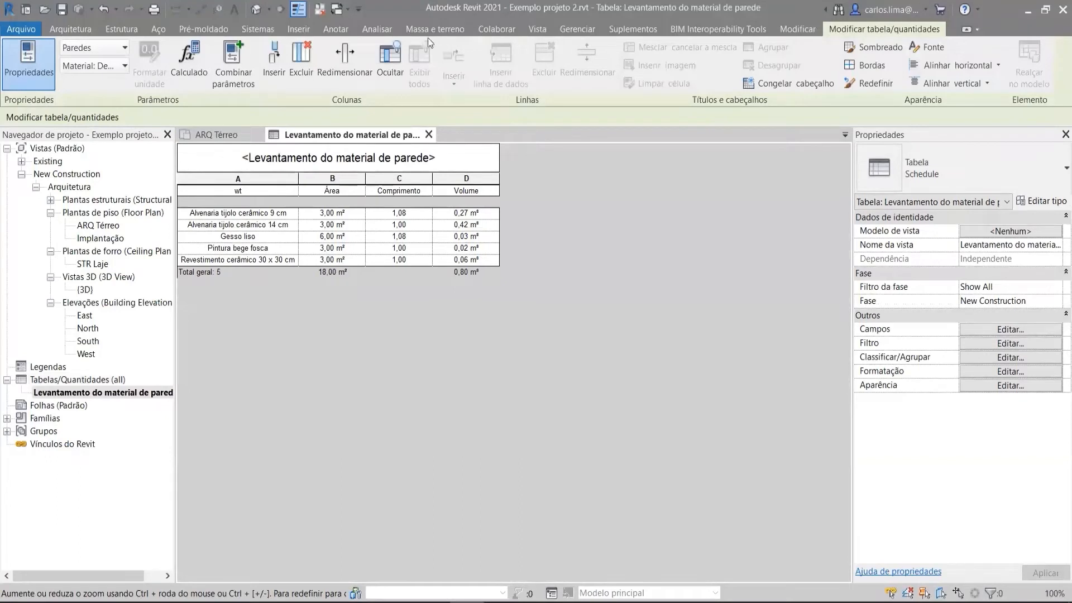
click(537, 29)
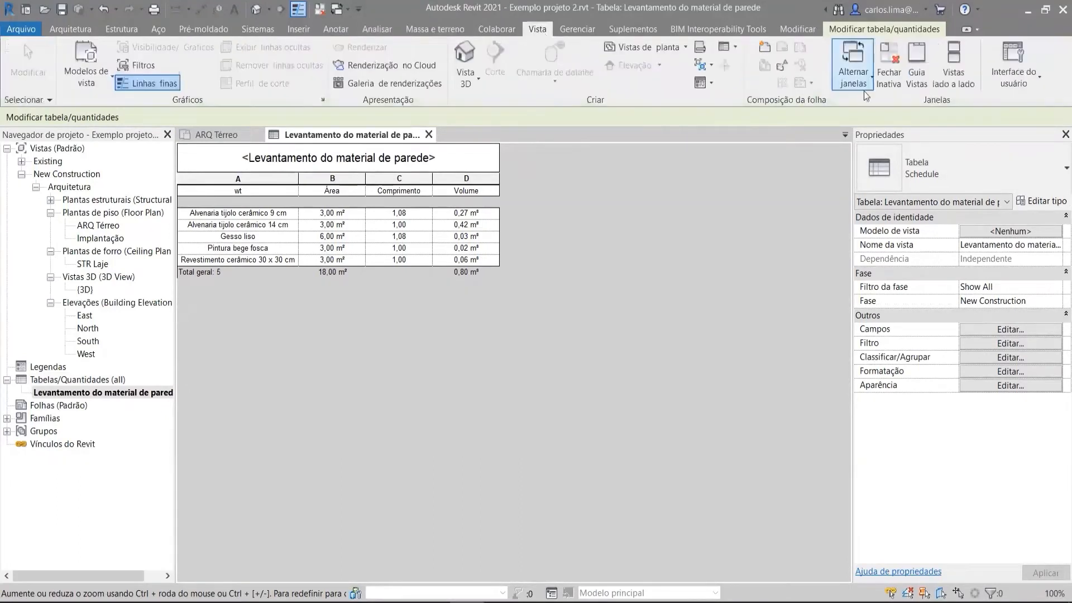
click(953, 67)
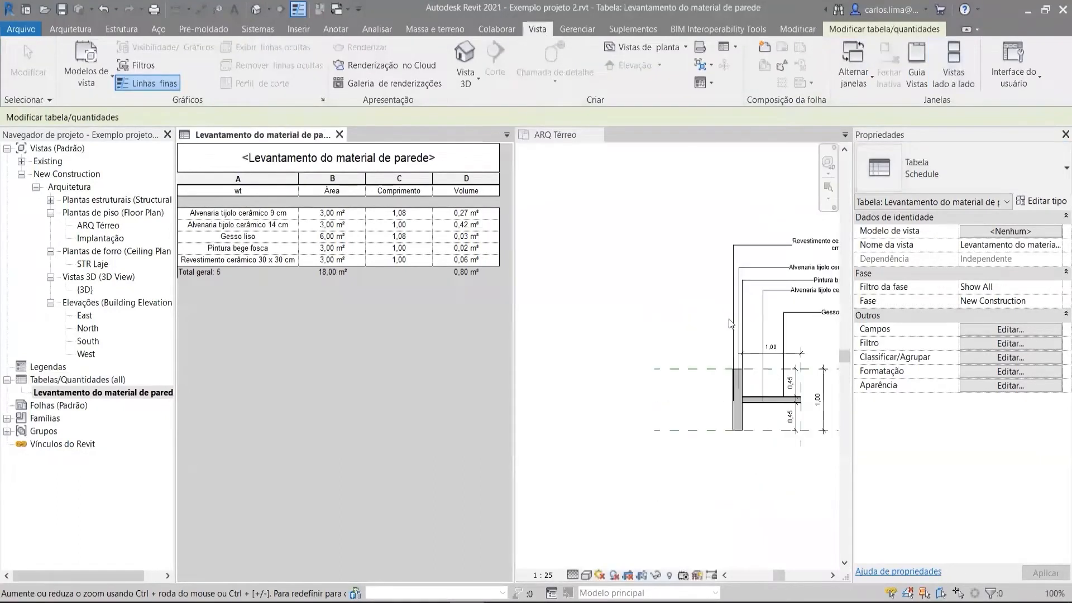
click(643, 347)
middle_drag(701, 329, 577, 355)
scroll(617, 311, up, 3)
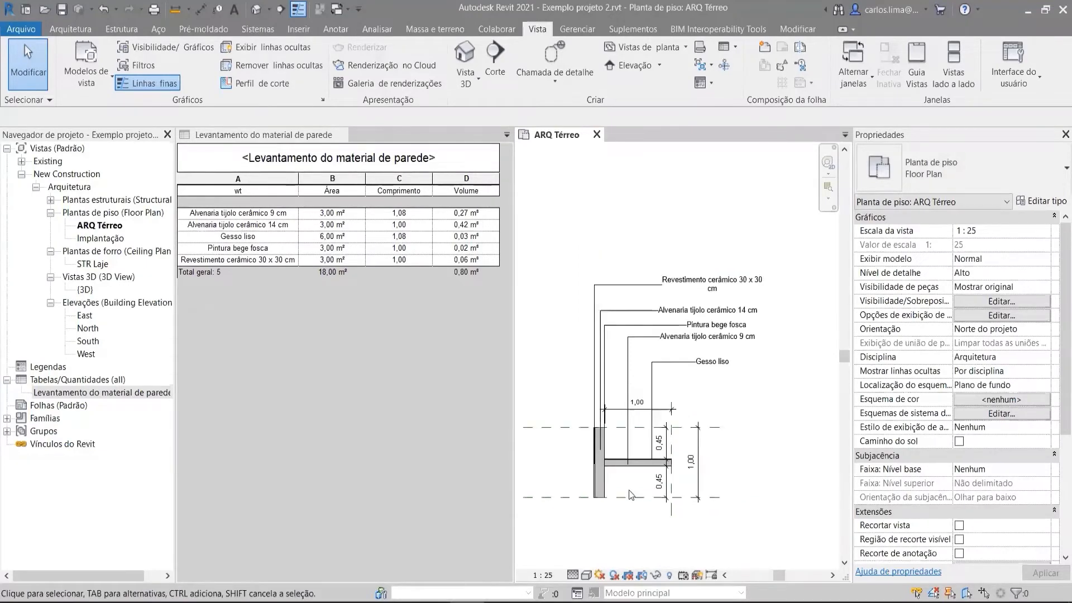
Compare the wall length dimensions in the plan with the material lengths and areas in the schedule
scroll(676, 502, up, 2)
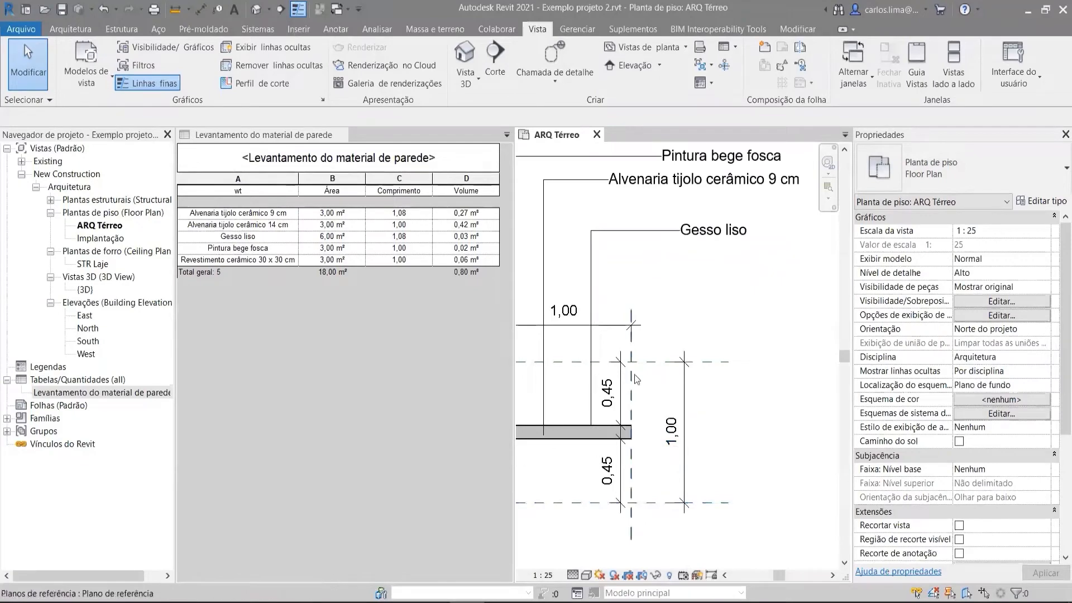
scroll(645, 372, down, 3)
scroll(725, 435, up, 3)
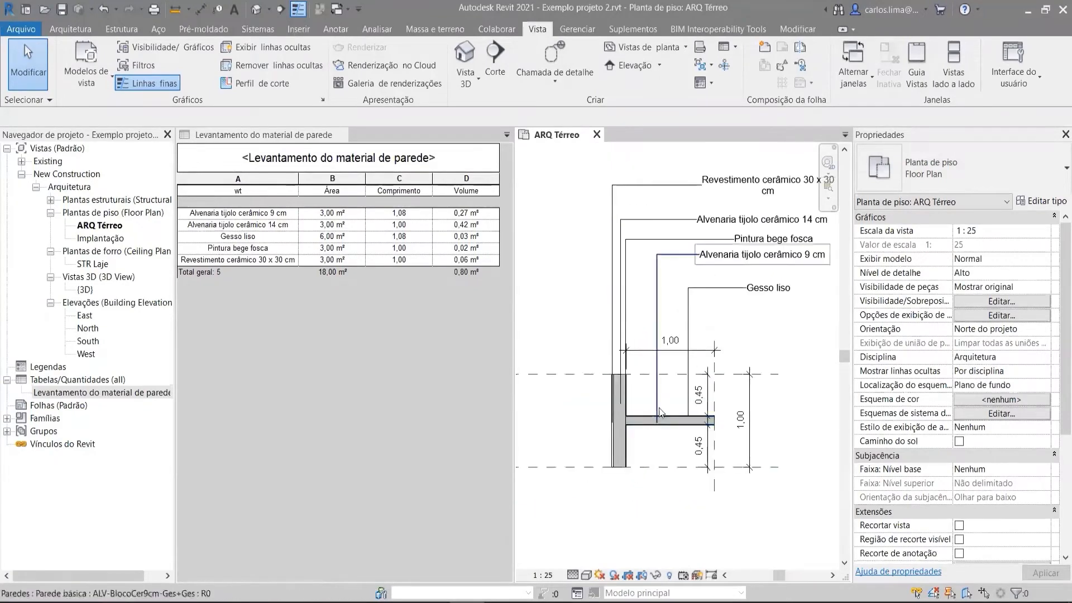
scroll(726, 436, down, 2)
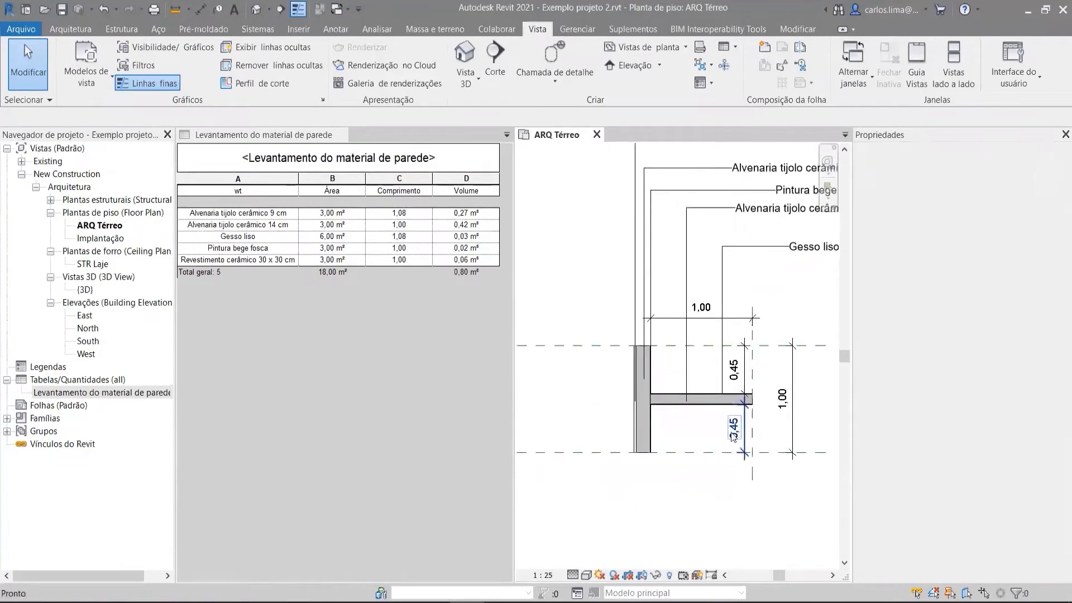
scroll(741, 401, up, 3)
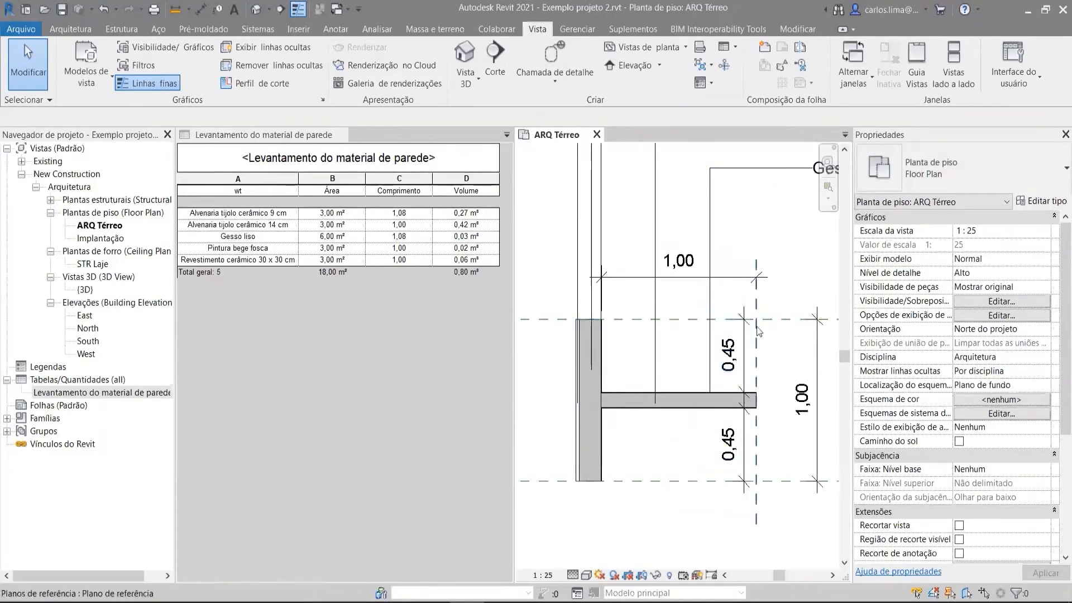
scroll(621, 423, down, 2)
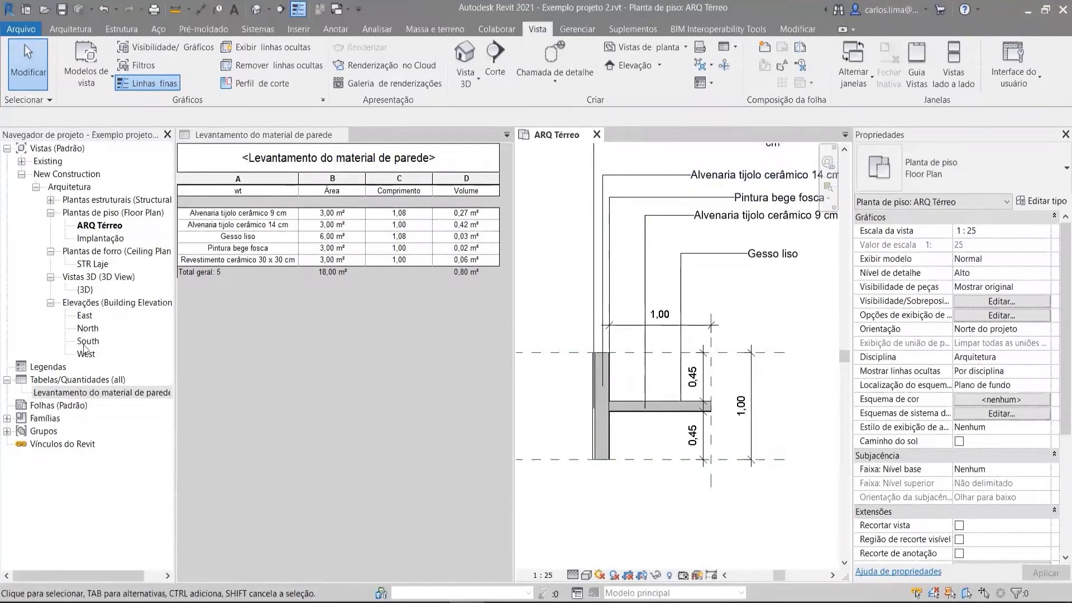
Open the North elevation to check the wall height against the schedule areas, and close it again
double_click(88, 328)
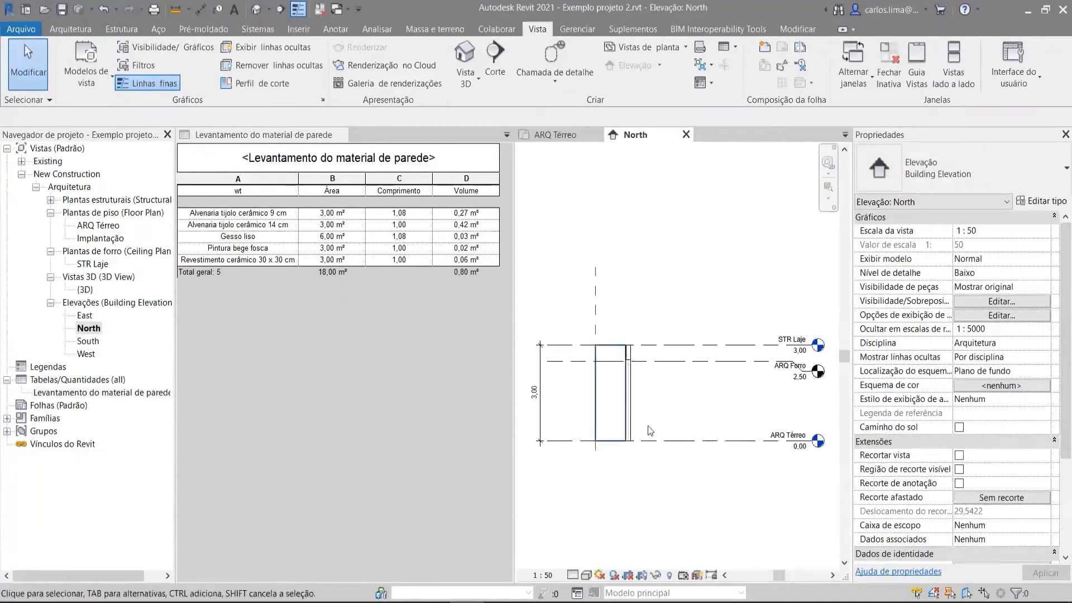
scroll(647, 419, up, 2)
scroll(645, 416, down, 4)
scroll(601, 429, up, 5)
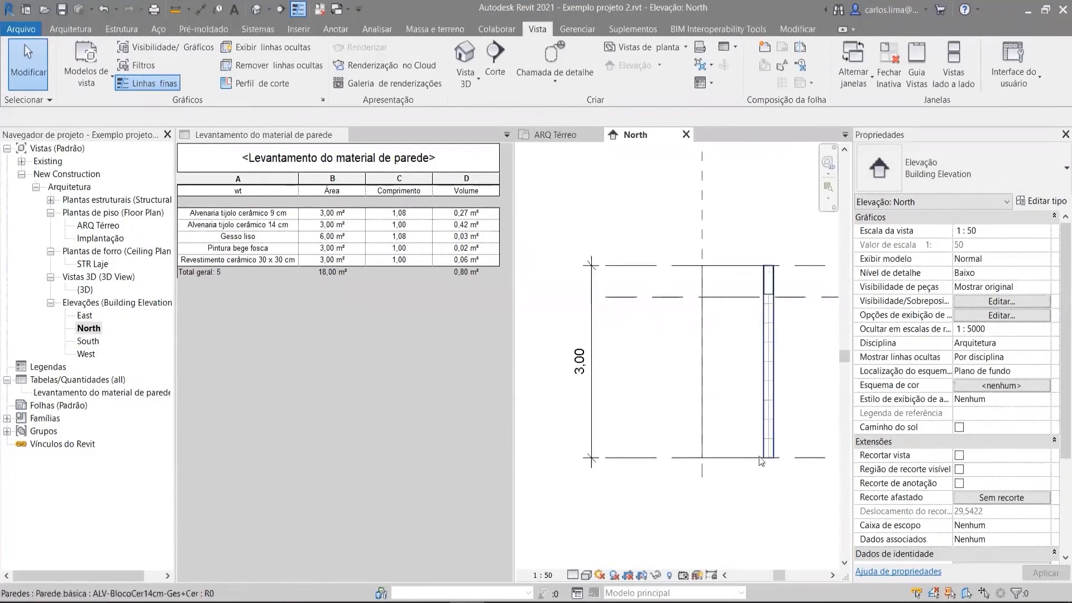
scroll(580, 357, down, 3)
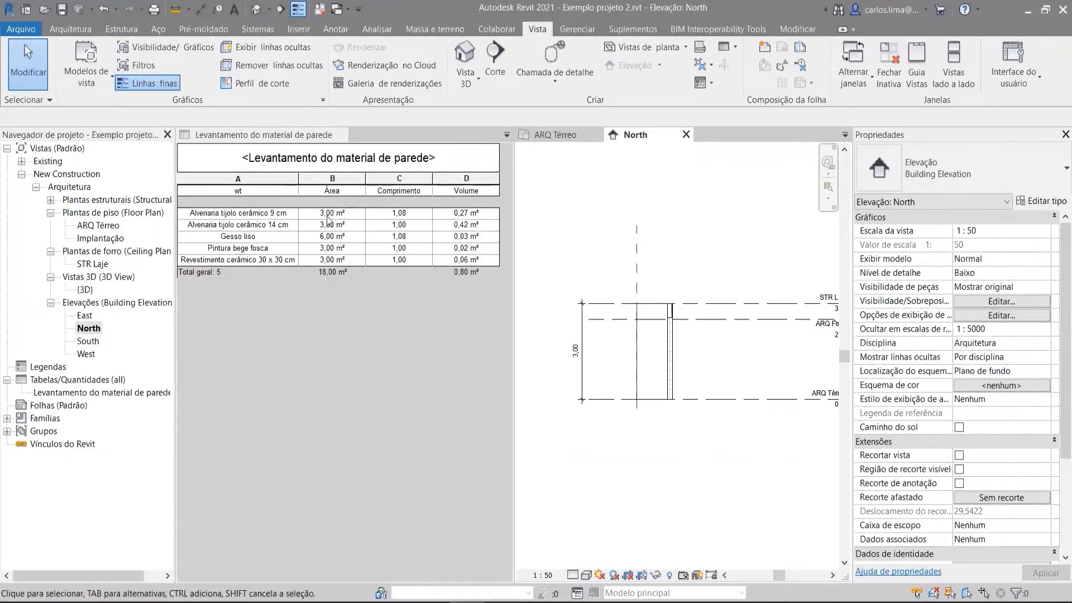
click(686, 135)
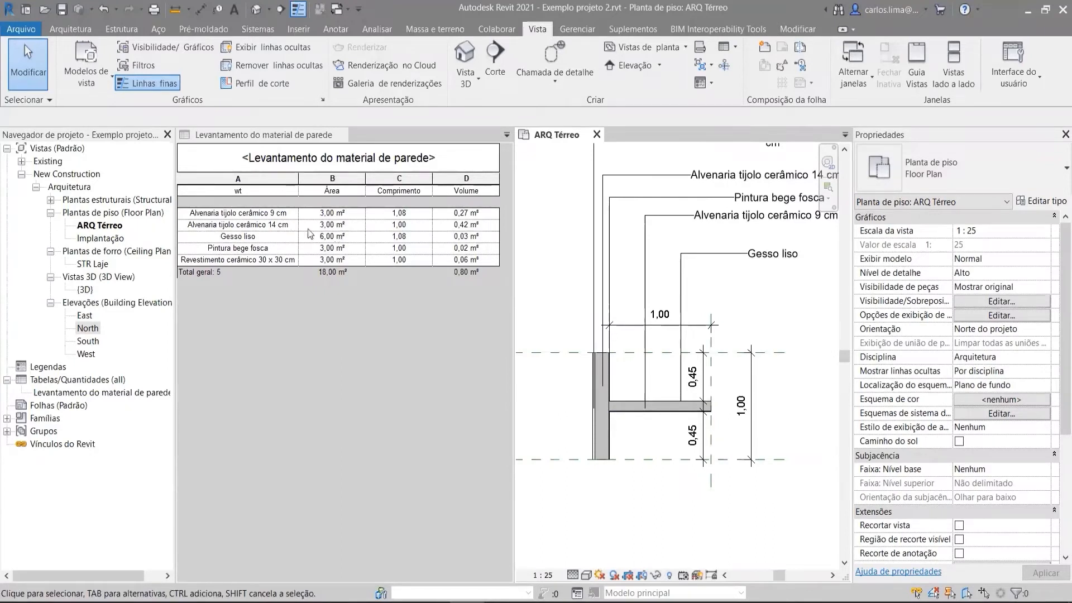
Examine the free end of the horizontal wall and its plaster layers on both faces in the plan
scroll(665, 431, up, 3)
scroll(664, 426, up, 2)
middle_drag(682, 437, 608, 452)
scroll(694, 428, up, 1)
scroll(708, 392, up, 2)
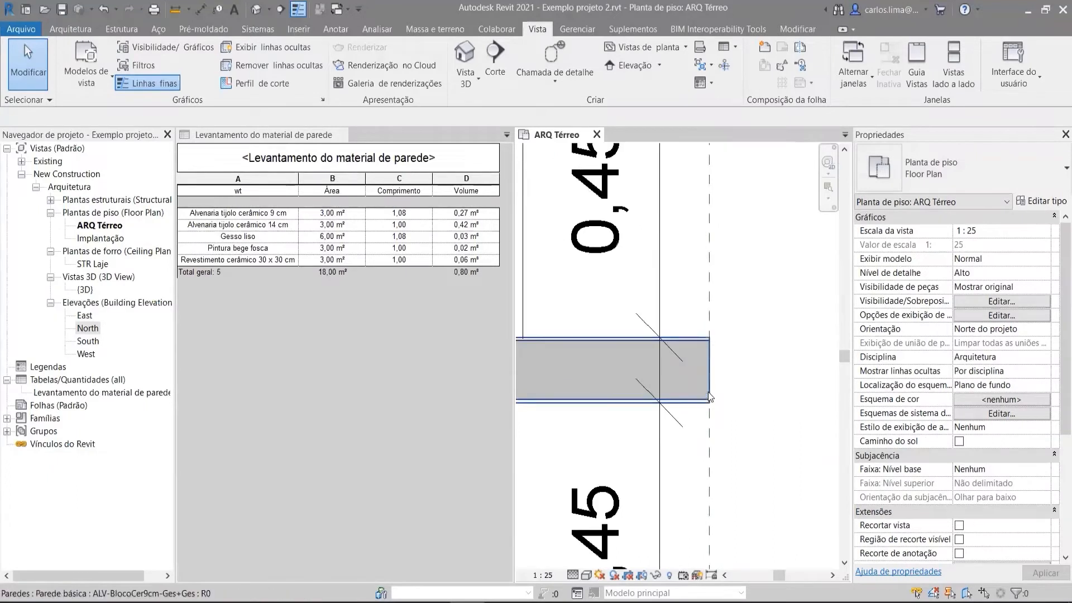
scroll(708, 395, up, 2)
scroll(702, 408, down, 4)
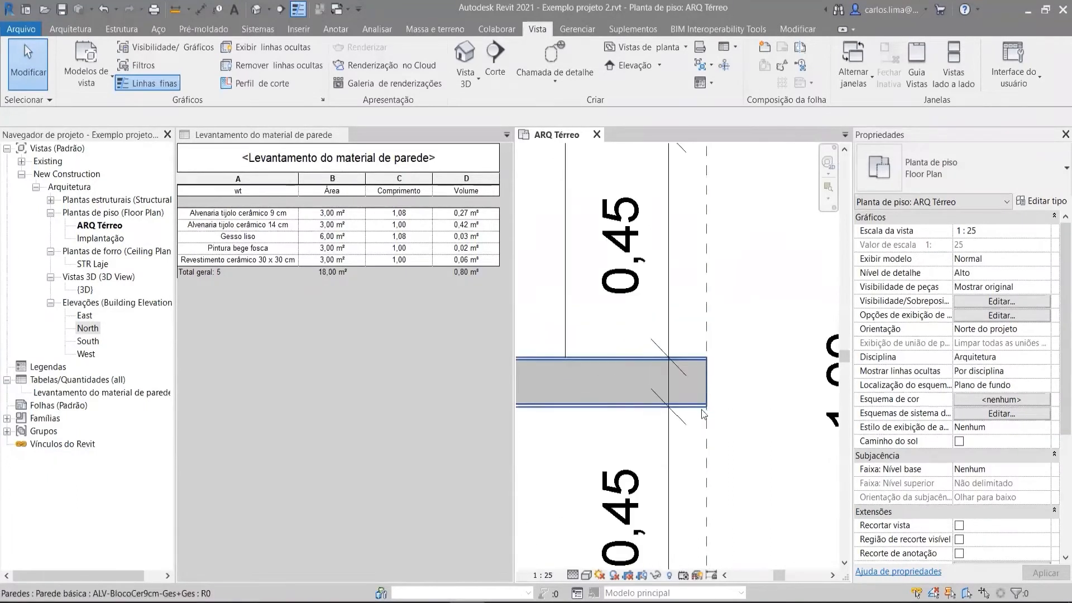
scroll(701, 387, down, 2)
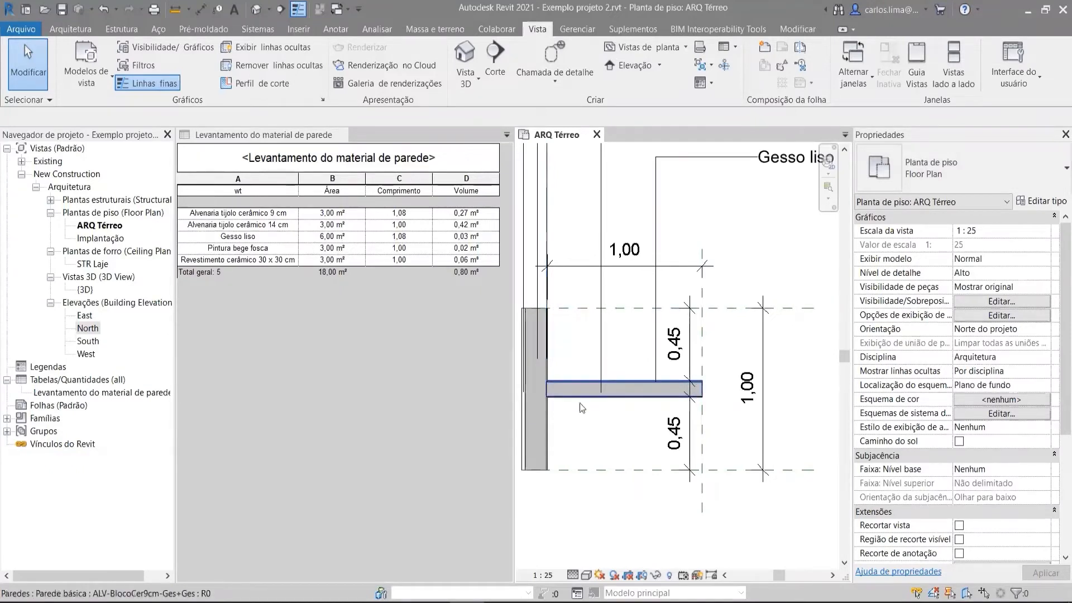
Examine the junction where the horizontal wall's block core meets the finish layer of the vertical wall
scroll(546, 441, up, 3)
scroll(544, 437, up, 4)
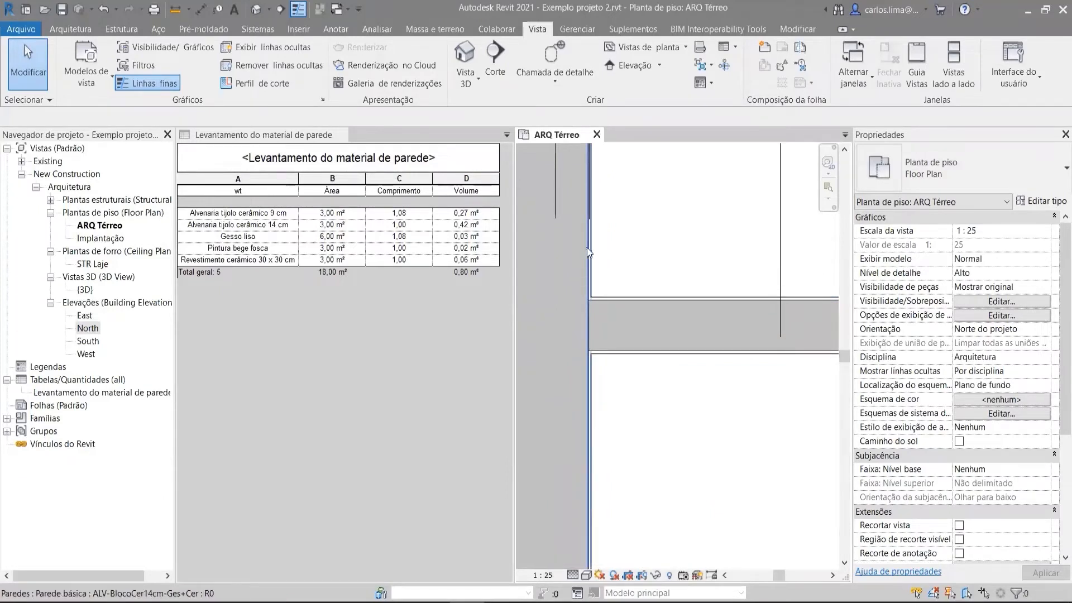
scroll(586, 248, down, 3)
scroll(590, 302, up, 4)
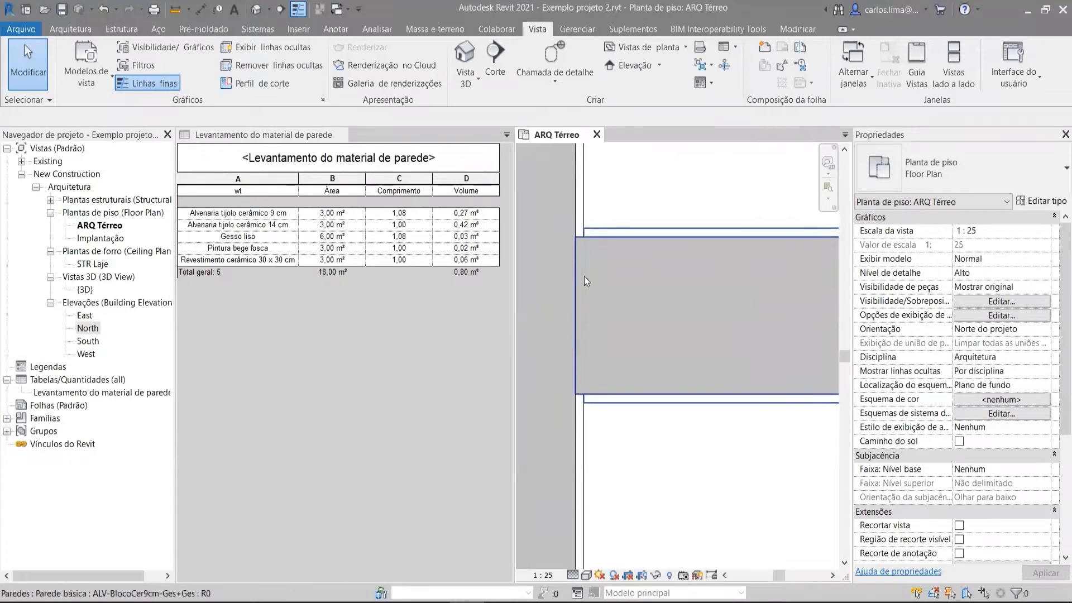
scroll(577, 234, down, 3)
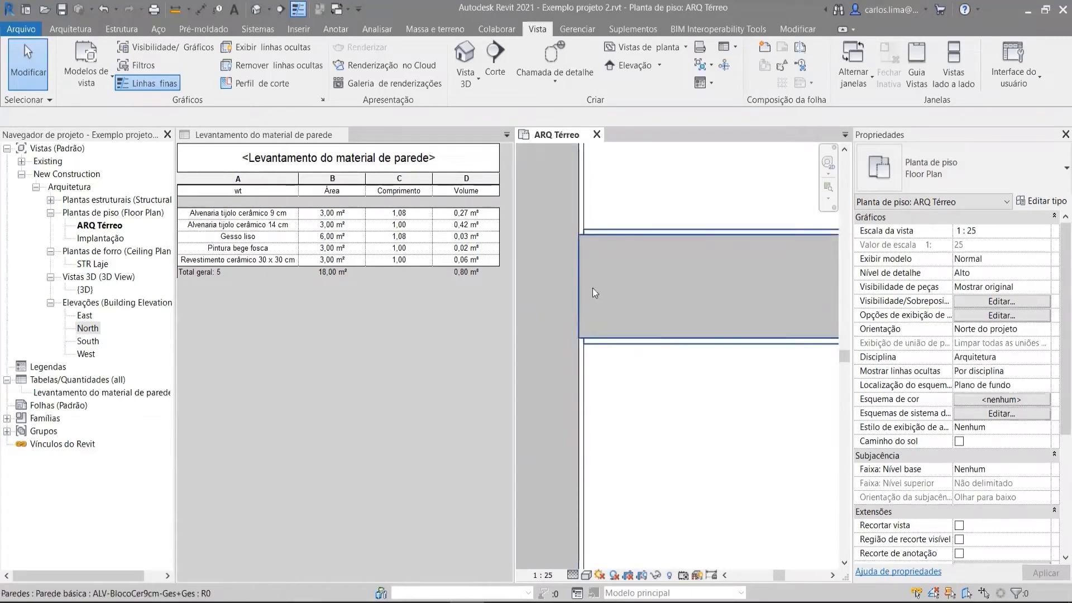
Open the 3D view to inspect the top of the wall junction, and return to the ARQ Térreo plan
click(464, 52)
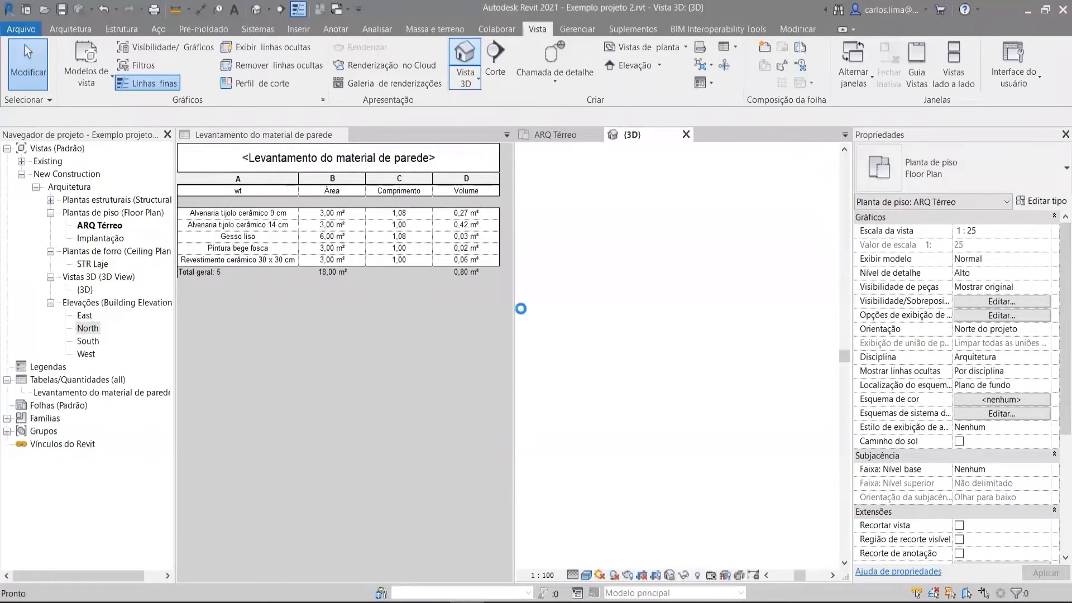
scroll(655, 205, up, 3)
scroll(659, 205, up, 3)
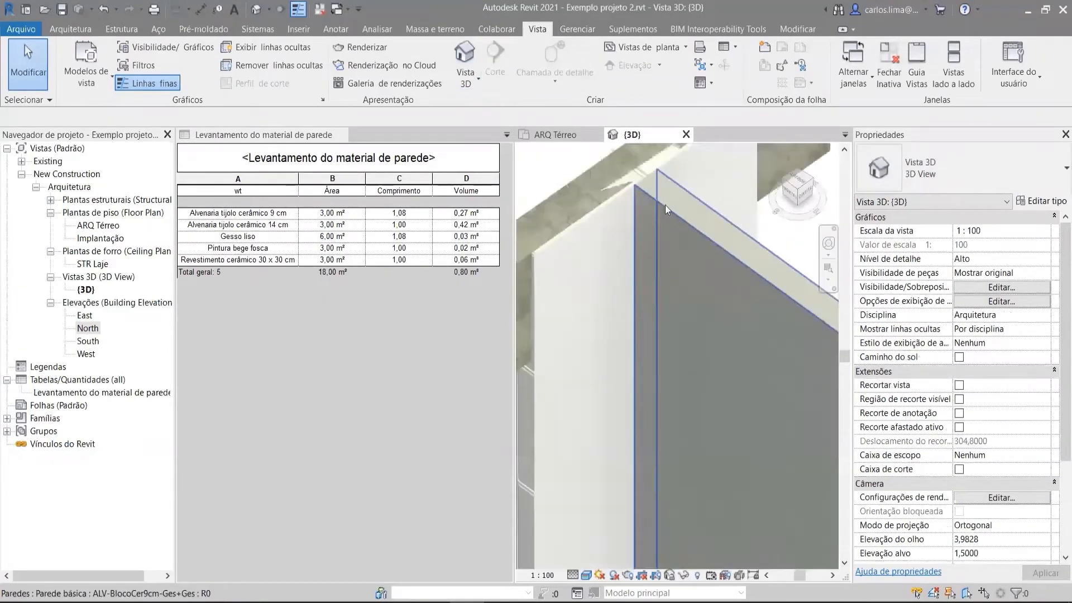
scroll(627, 191, up, 2)
scroll(622, 189, down, 5)
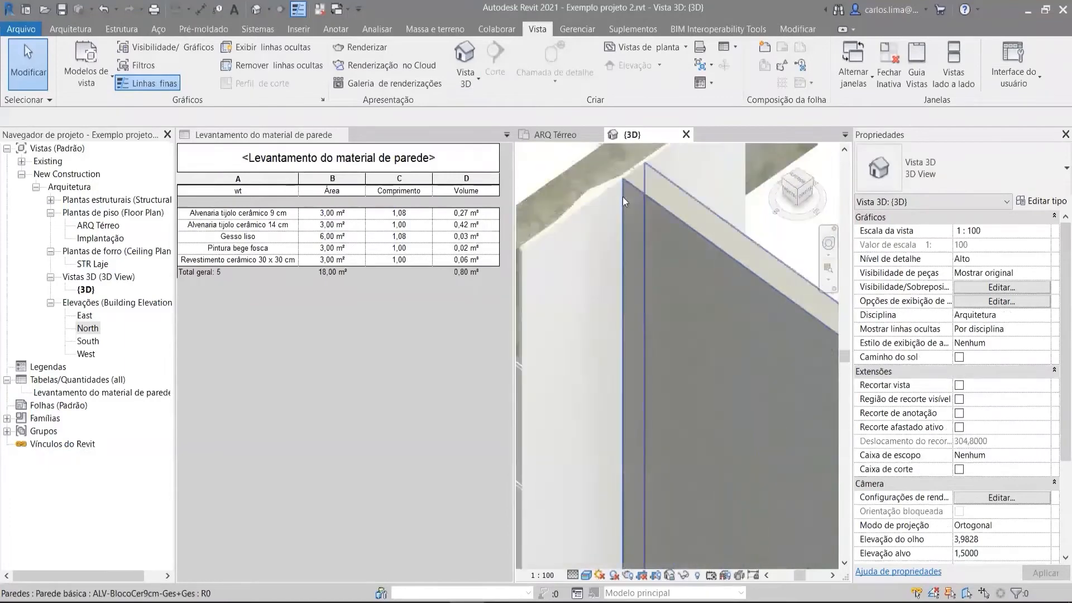
click(685, 134)
scroll(631, 260, down, 2)
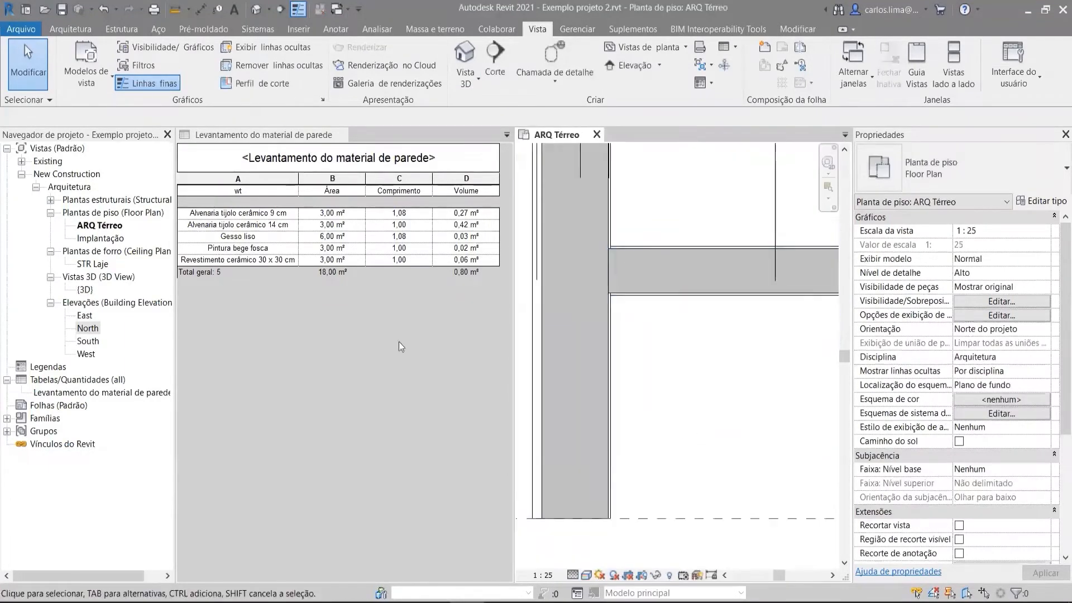
Compare the horizontal and vertical walls in the plan with the material quantities listed in the schedule
scroll(614, 418, down, 3)
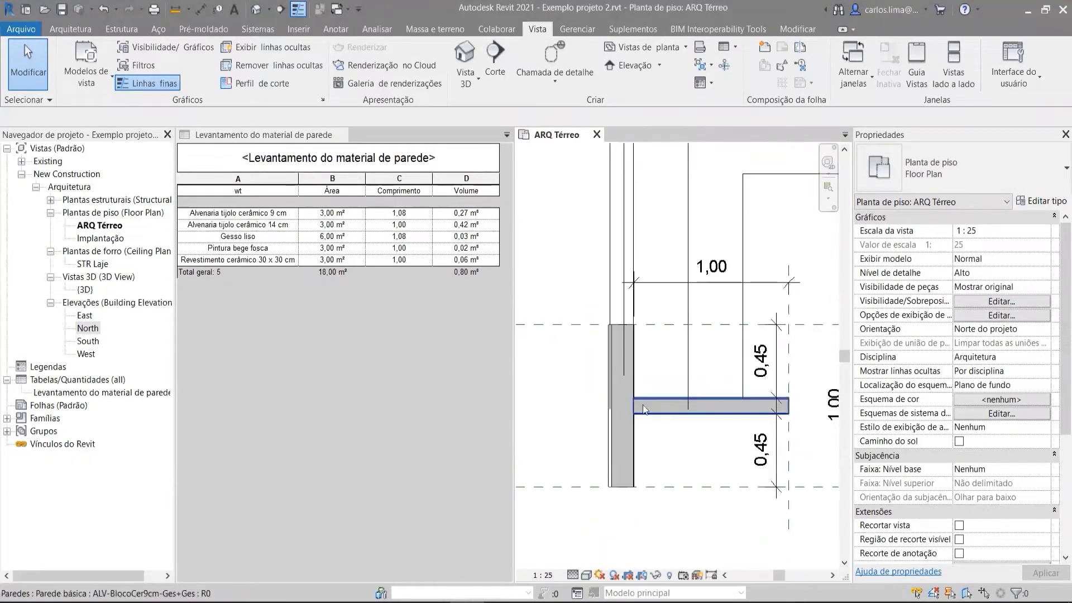
scroll(679, 404, down, 2)
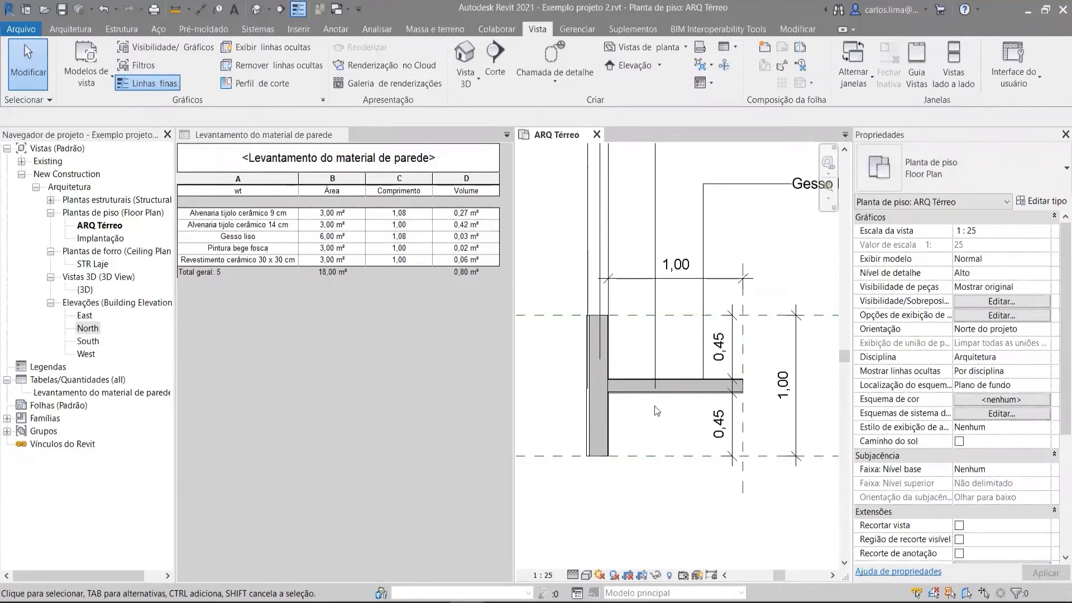
scroll(747, 402, up, 1)
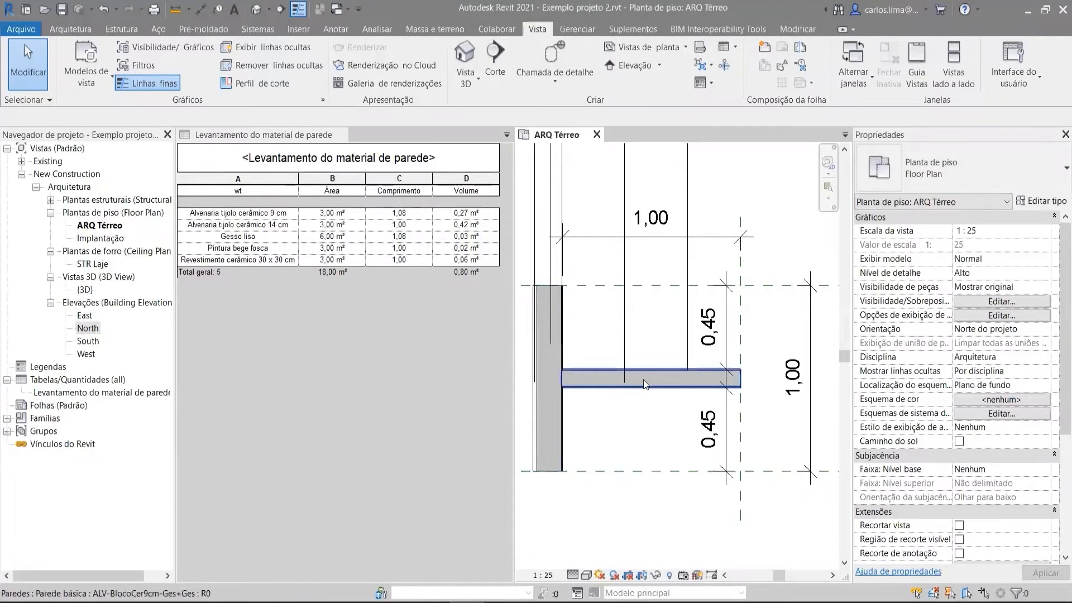
scroll(643, 379, down, 1)
scroll(588, 374, up, 3)
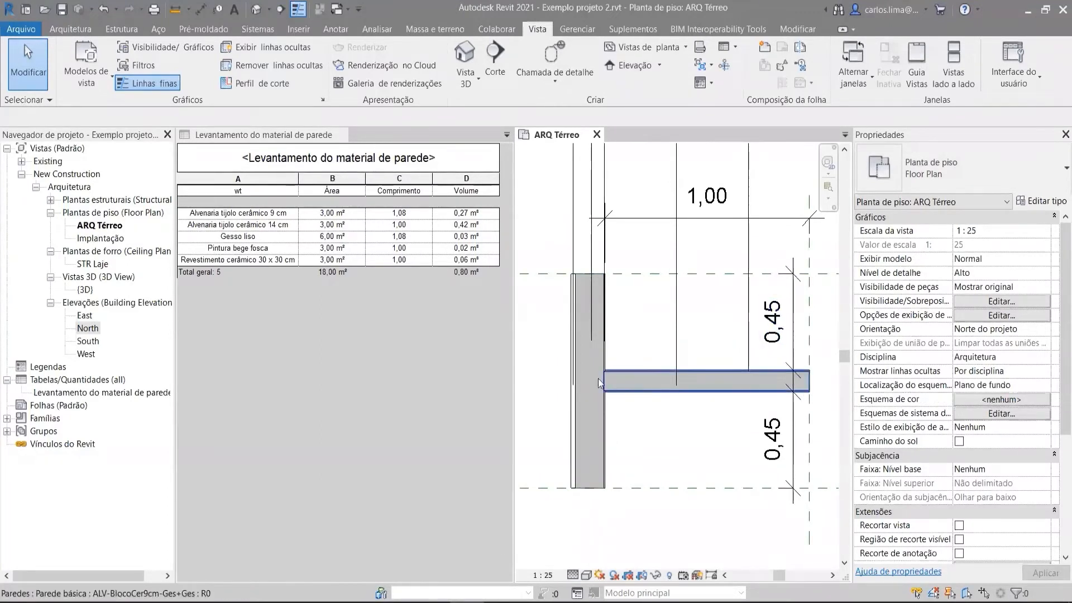
Examine the junction of the horizontal and vertical layered walls in the plan, including how their finish layers meet
scroll(594, 378, up, 3)
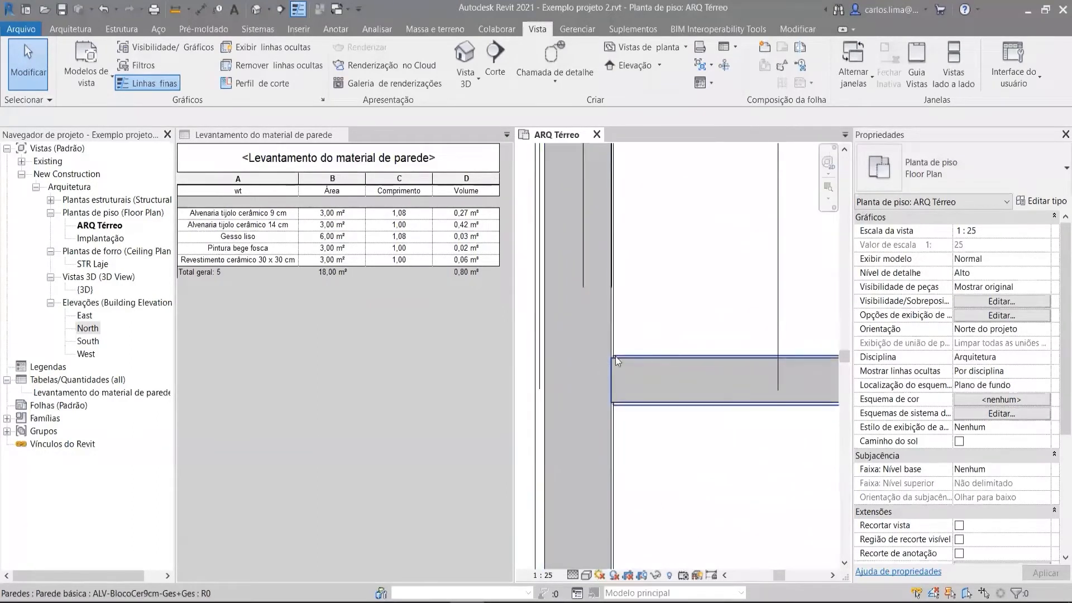
scroll(615, 356, up, 2)
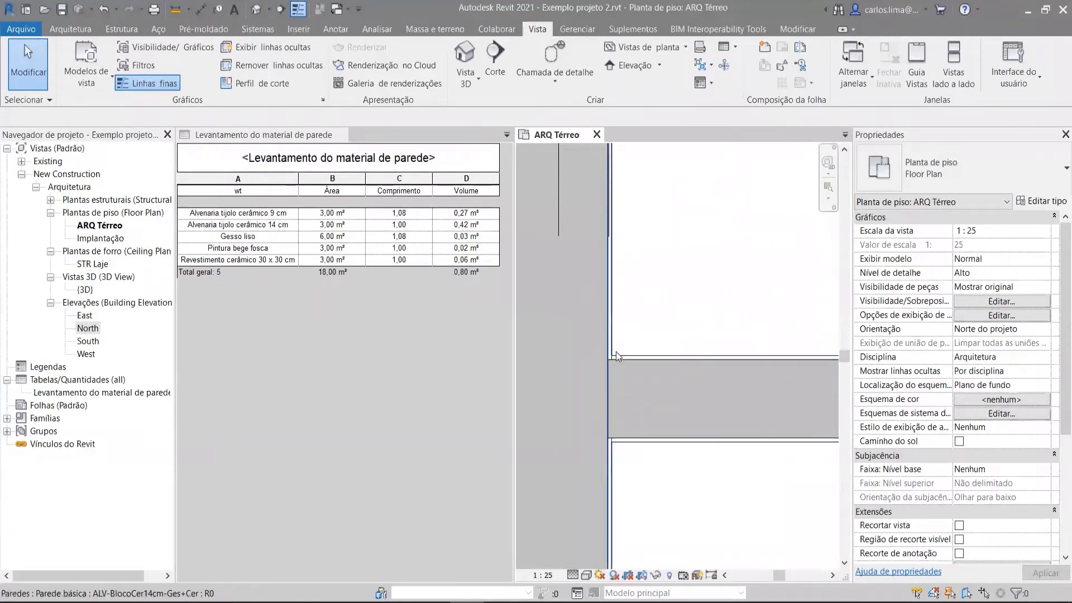
scroll(636, 350, down, 3)
scroll(635, 352, down, 3)
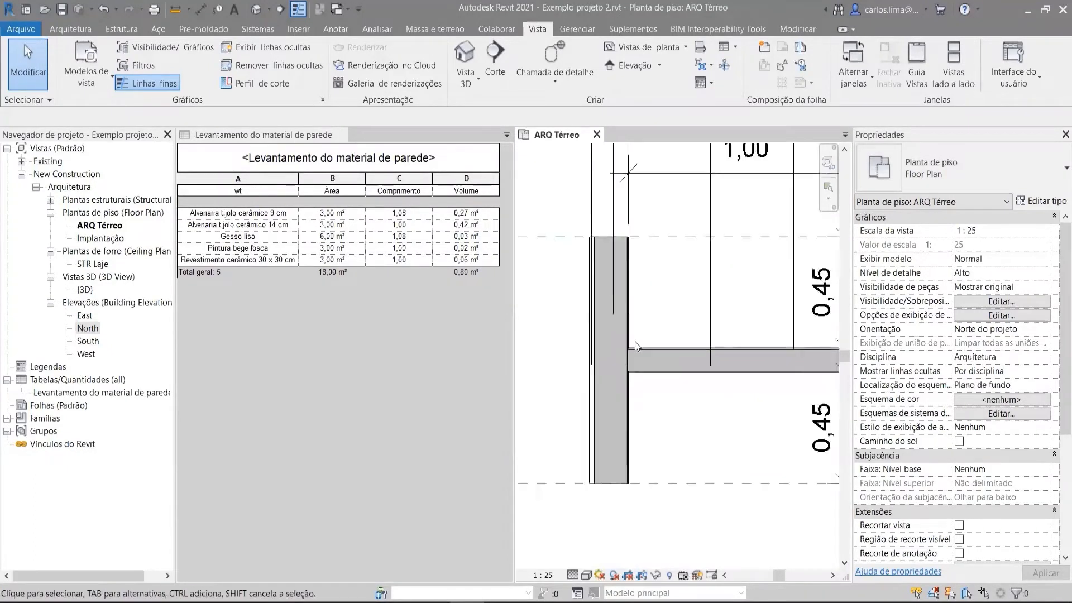
scroll(633, 368, up, 2)
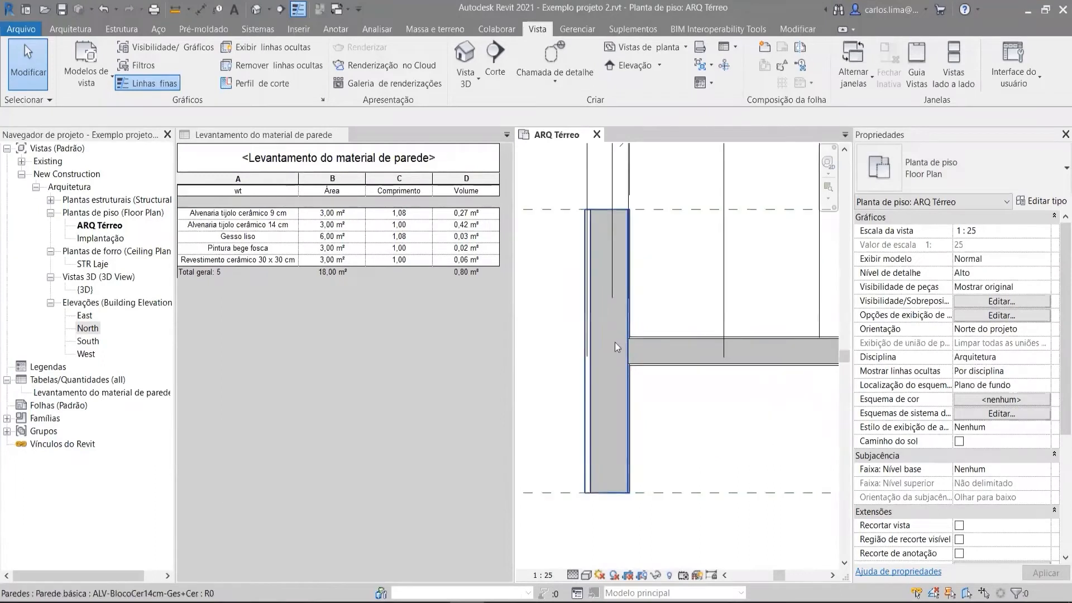
scroll(611, 391, down, 2)
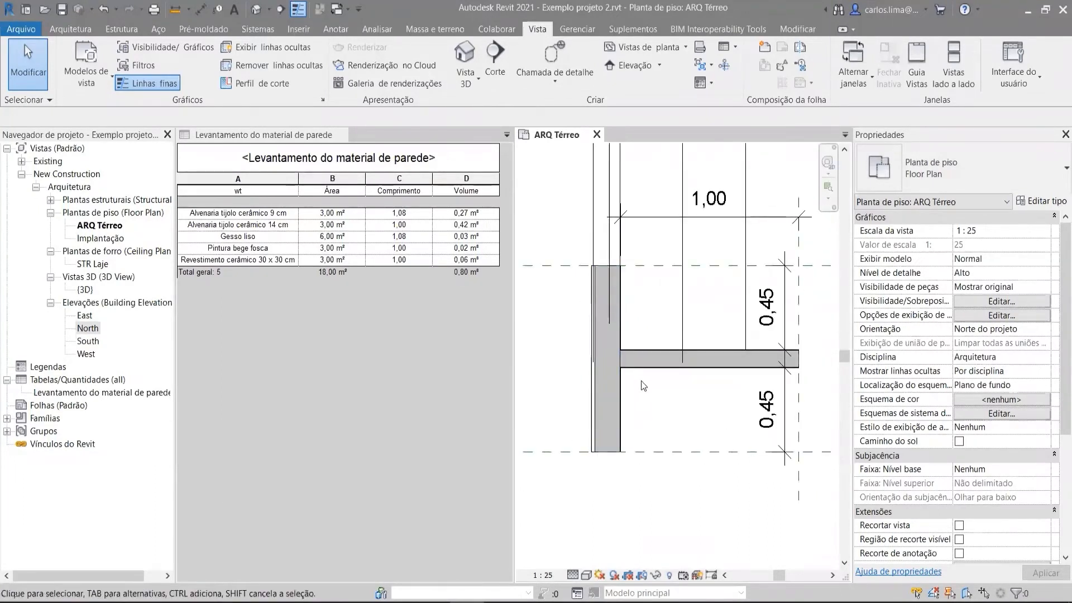
Disallow the wall join where the horizontal wall meets the vertical wall, using the Wall Joins tool
click(647, 362)
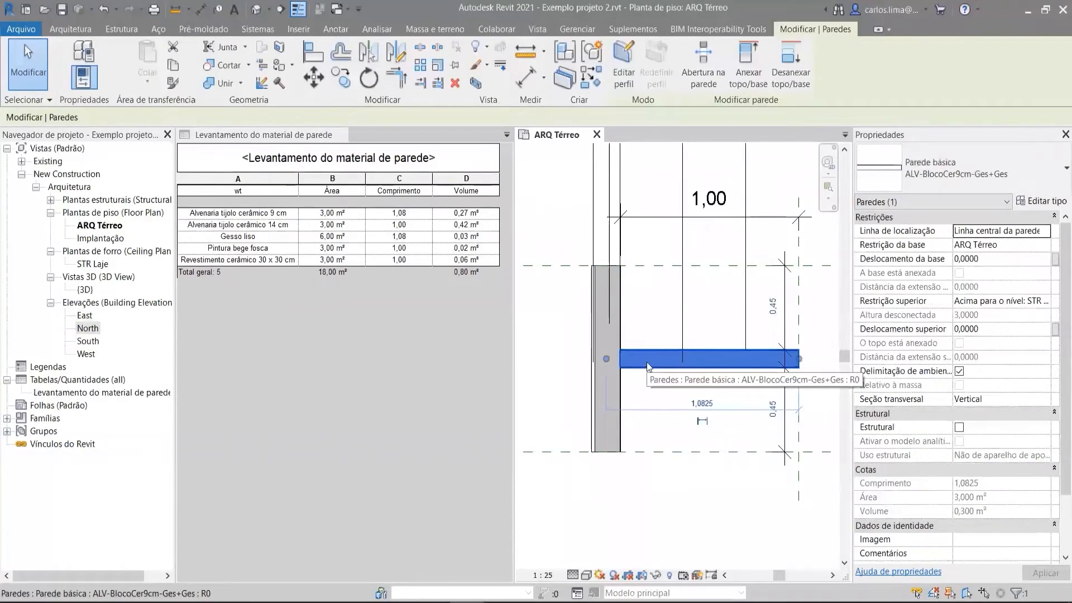
click(263, 83)
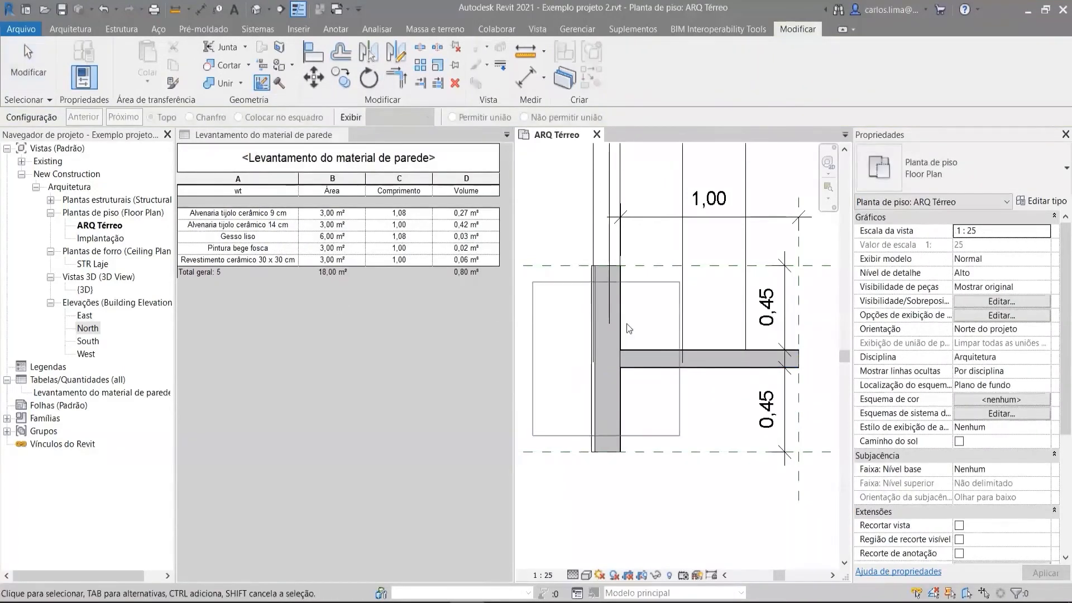
click(625, 374)
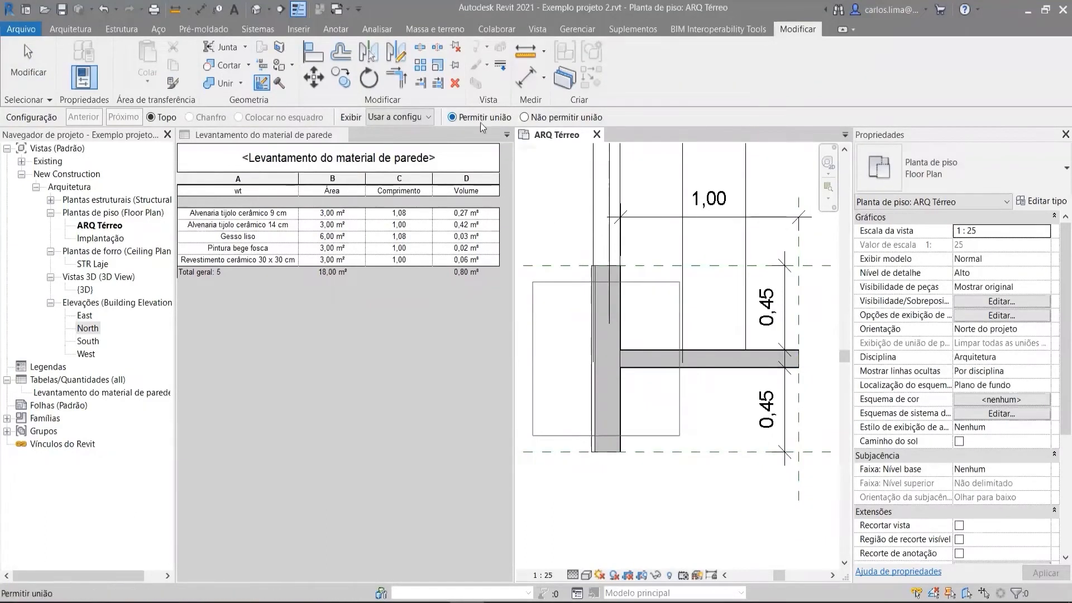
click(525, 117)
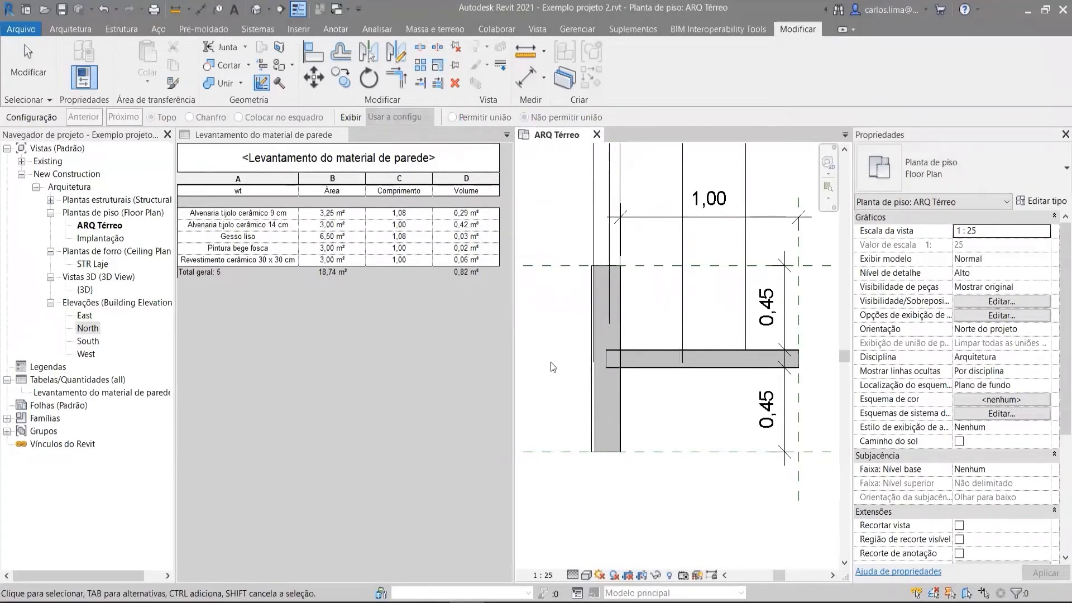
Examine the unjoined end of the horizontal wall inside the vertical wall, and compare its length and area with the material schedule
scroll(610, 380, up, 2)
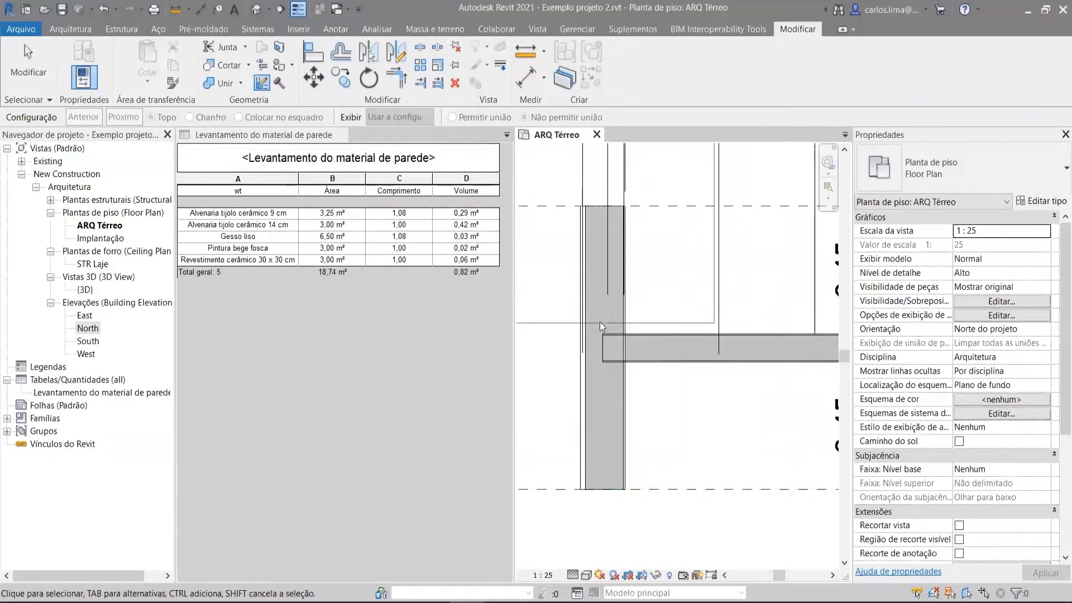
scroll(629, 369, down, 3)
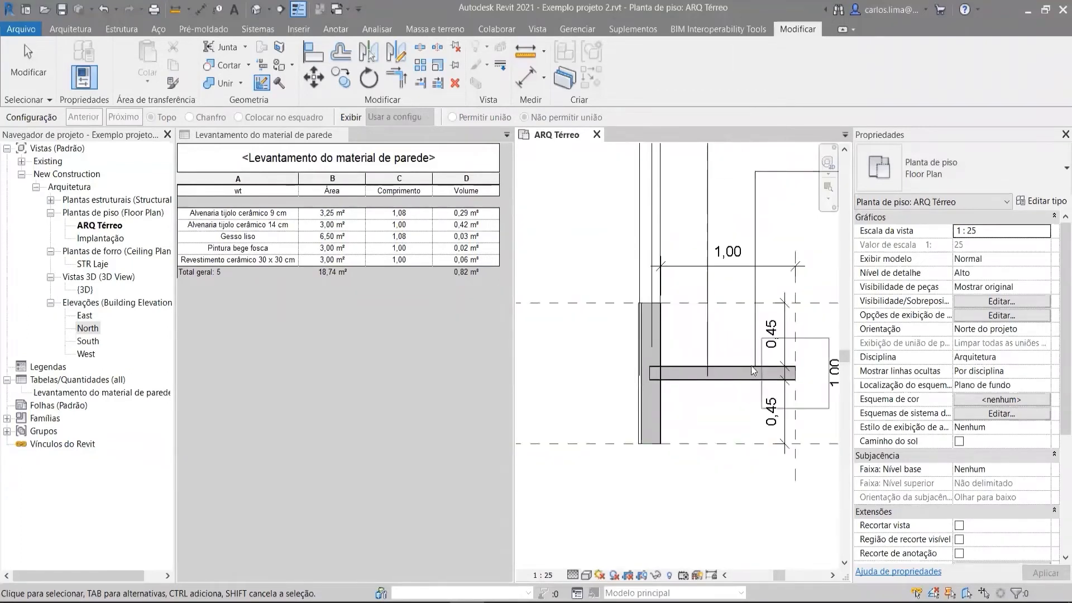
scroll(738, 374, down, 1)
scroll(736, 394, up, 2)
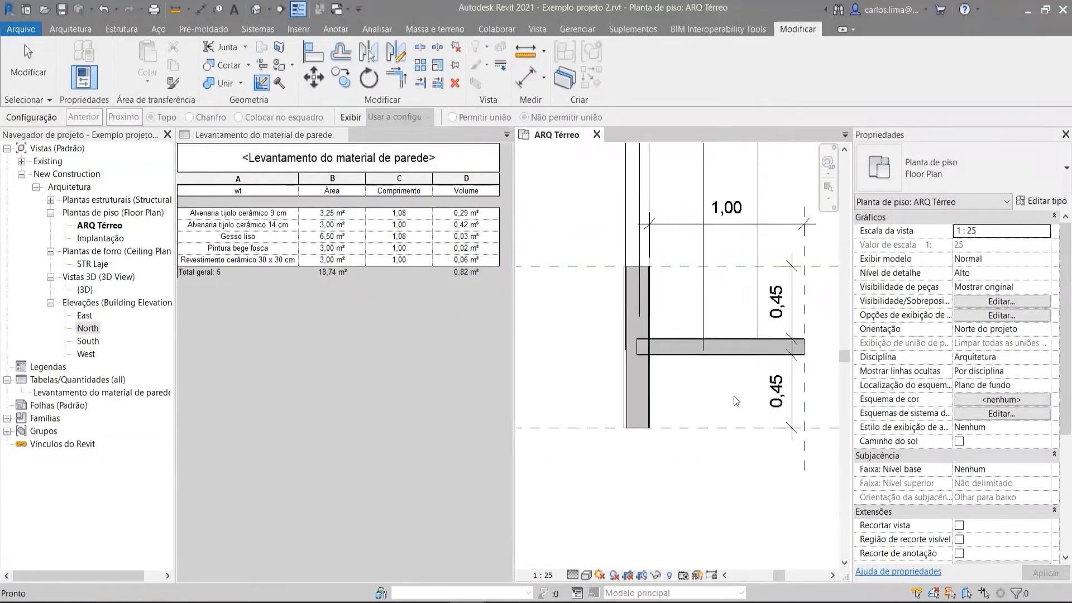
key(Escape)
click(679, 339)
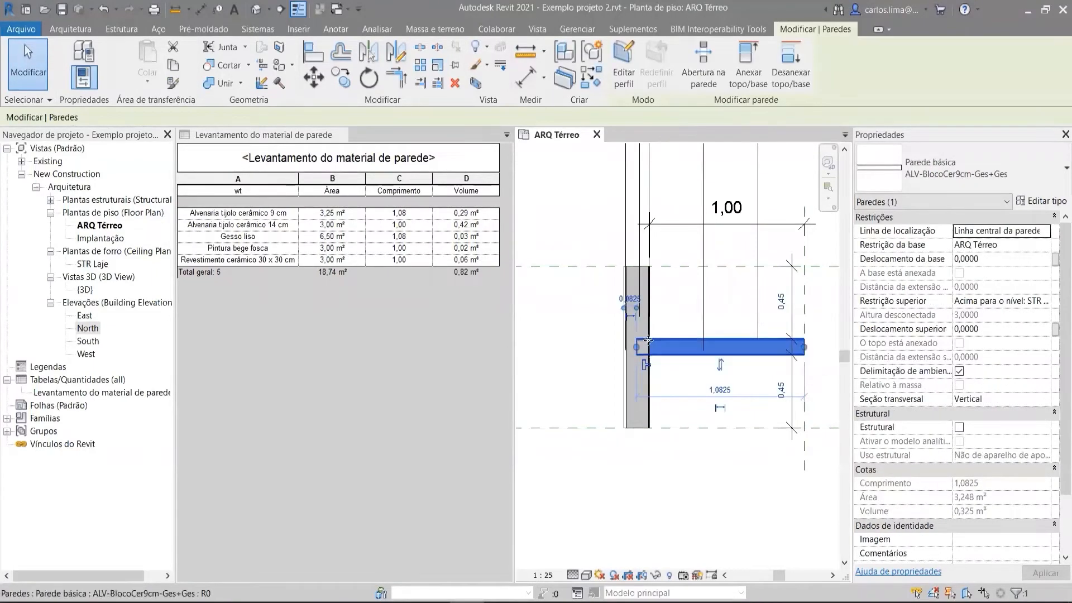
scroll(648, 342, up, 5)
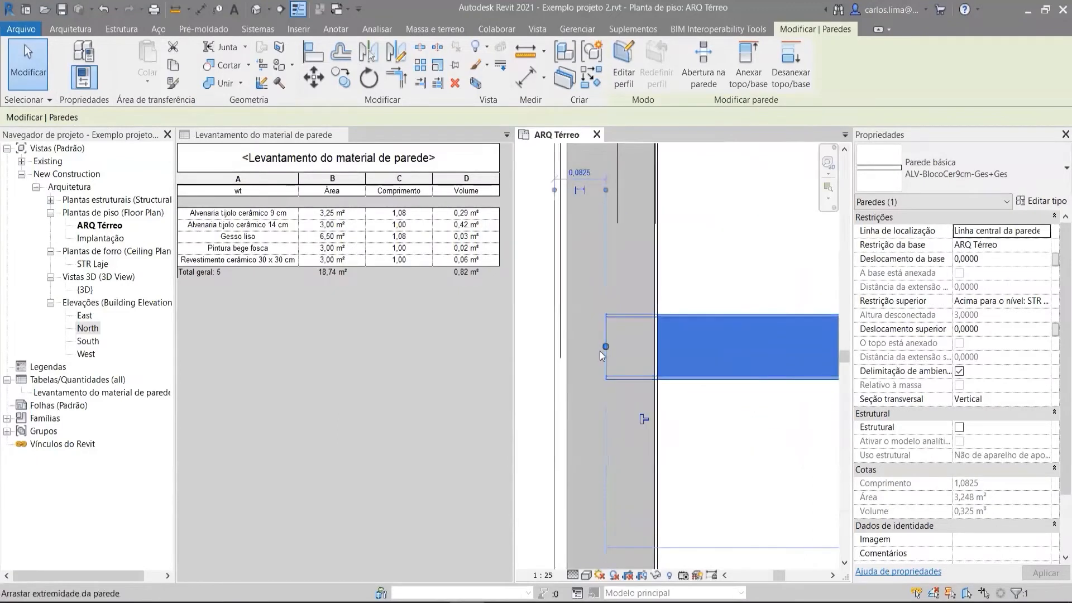
scroll(606, 223, down, 1)
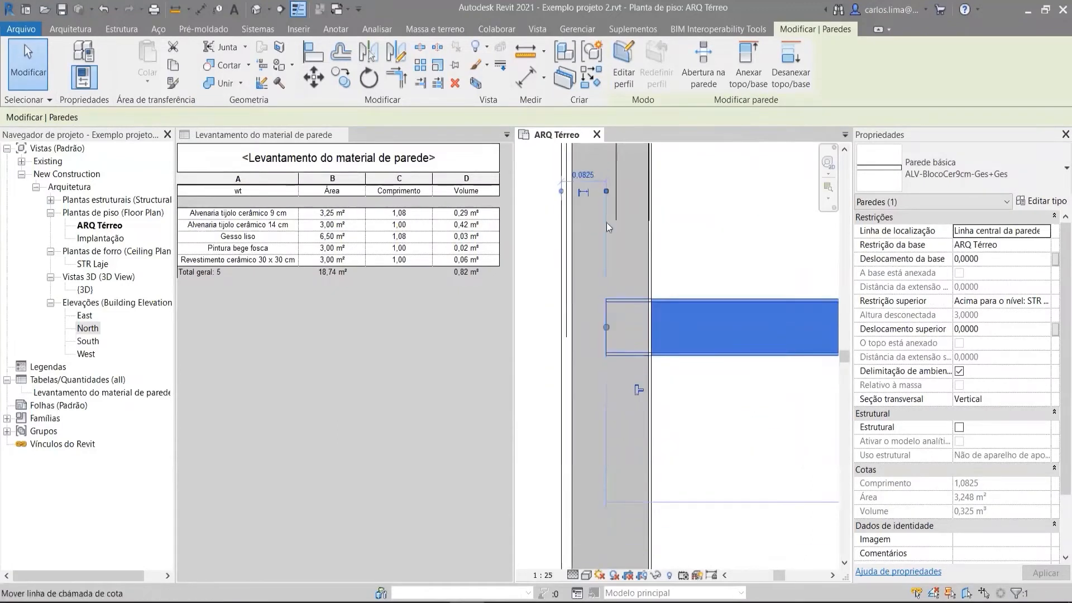
scroll(607, 222, down, 3)
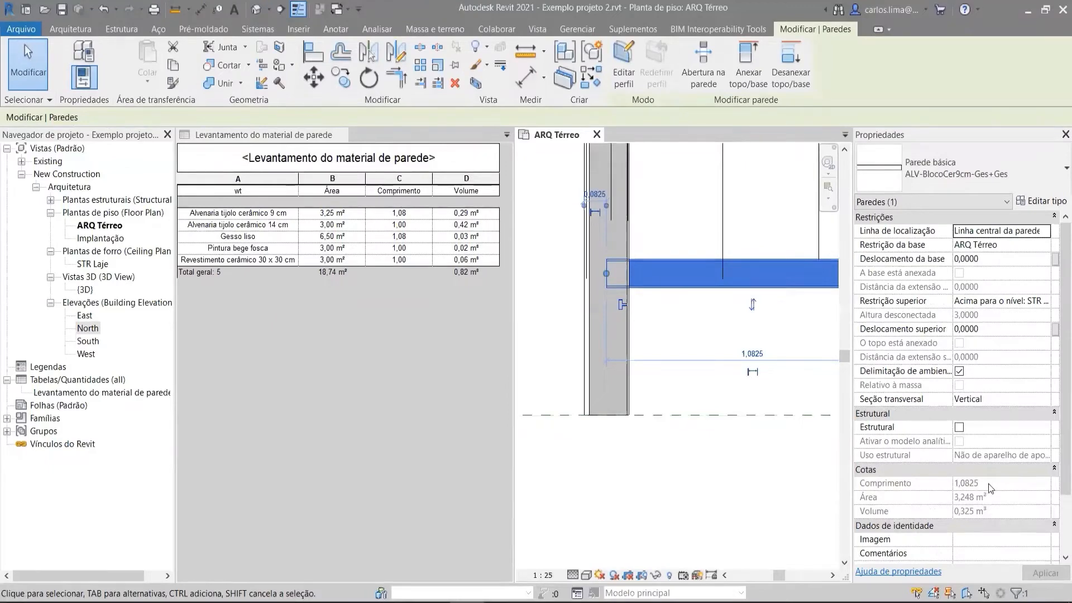
scroll(701, 287, down, 2)
middle_drag(689, 399, 634, 472)
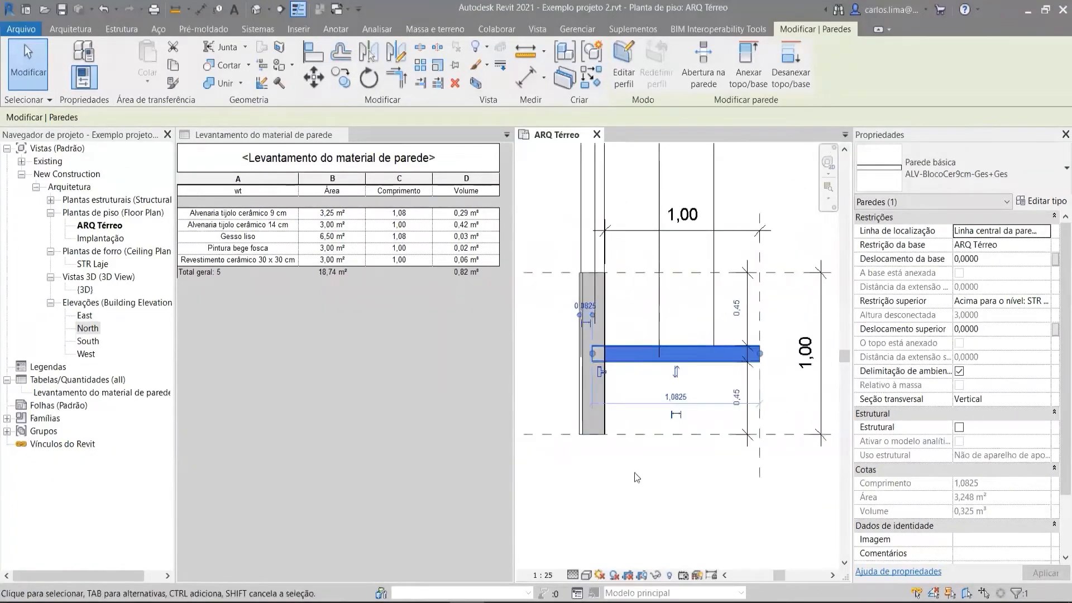
click(634, 477)
Allow the wall join again at the junction of the horizontal and vertical walls
click(631, 355)
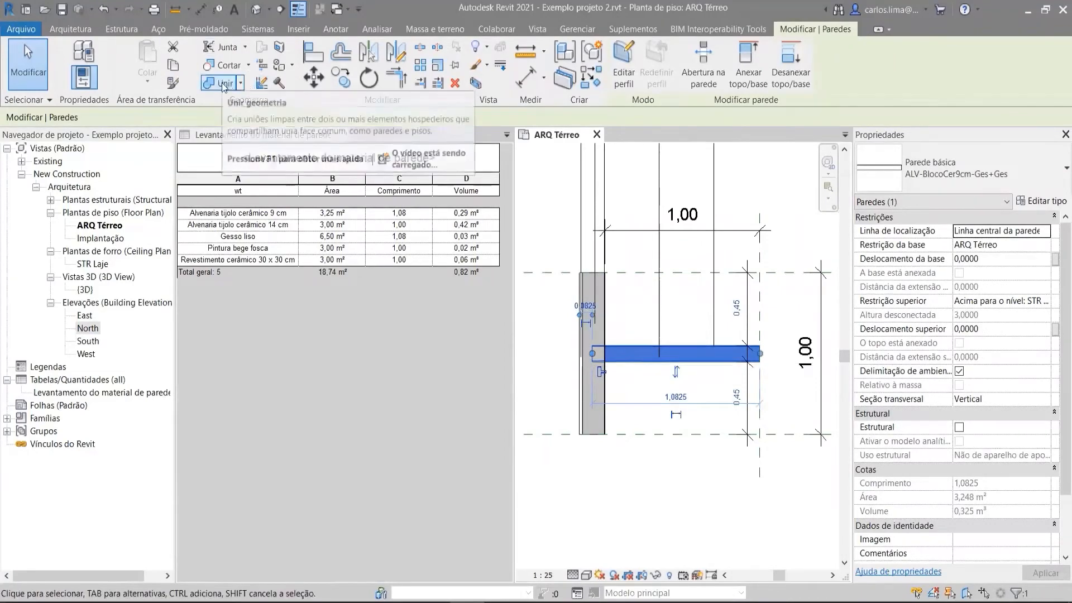
click(257, 85)
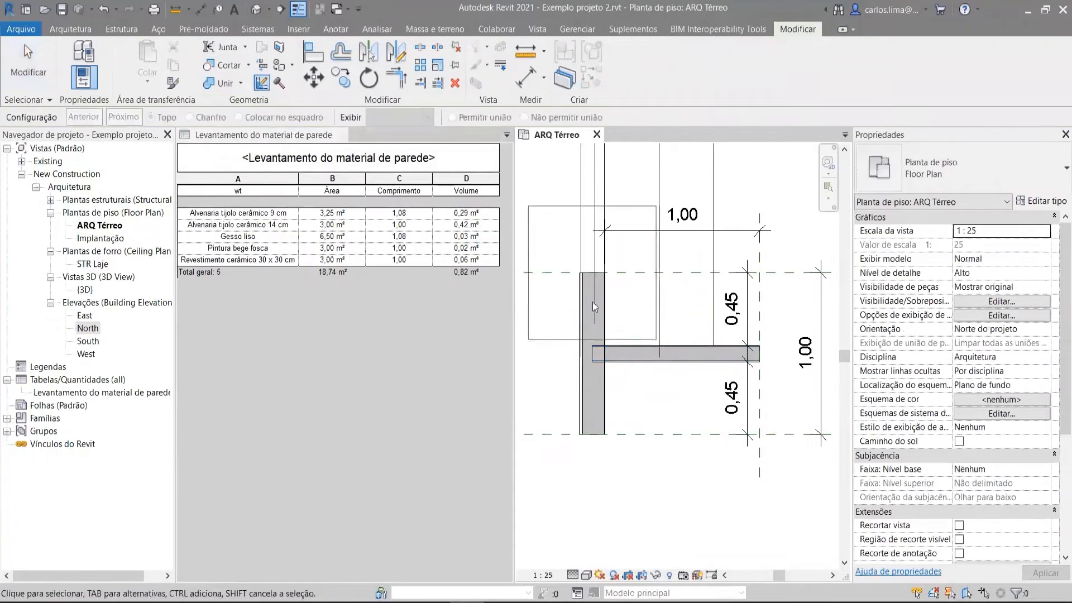
click(628, 353)
click(476, 117)
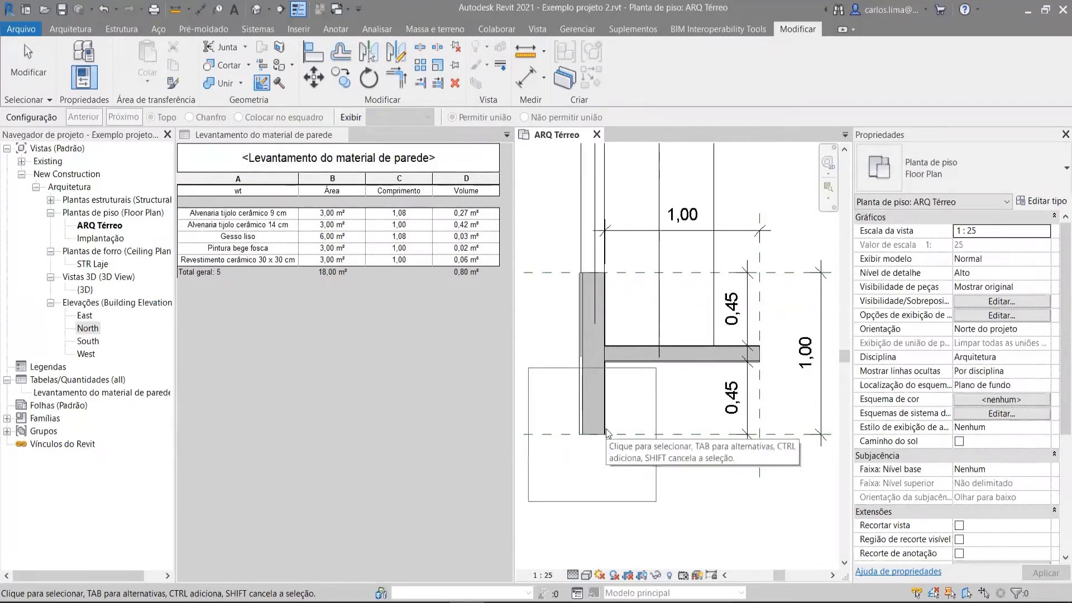
scroll(608, 432, up, 3)
key(w)
key(a)
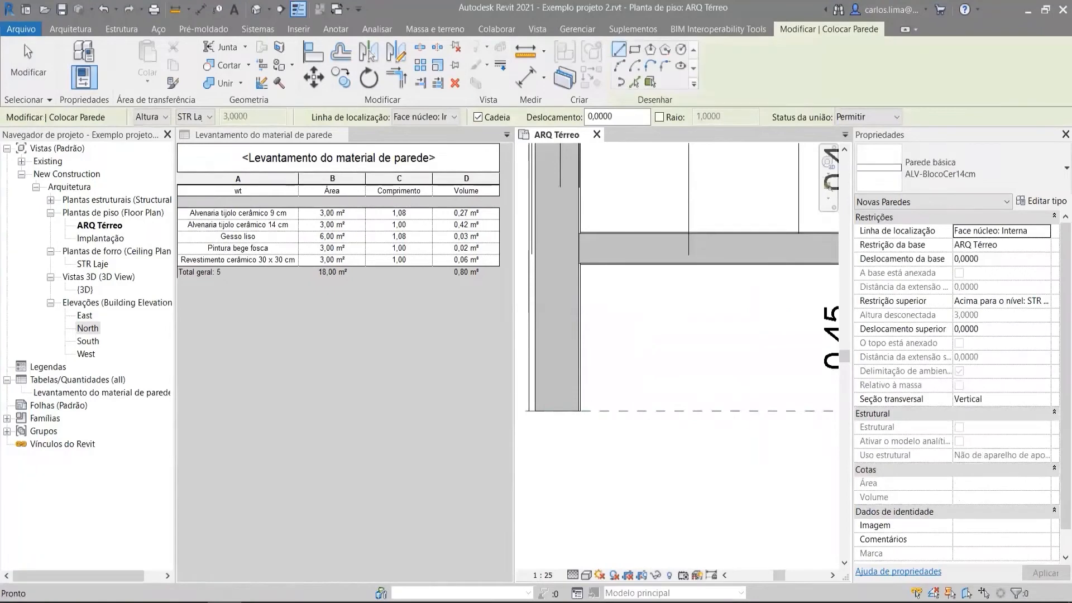
scroll(681, 388, down, 3)
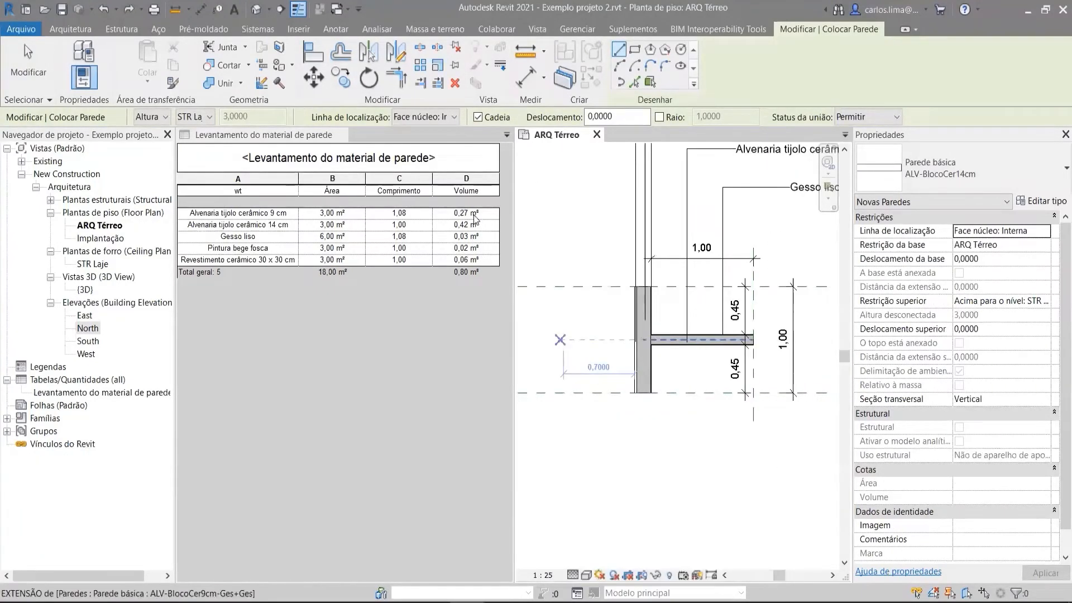
key(Escape)
key(Escape)
scroll(682, 340, up, 4)
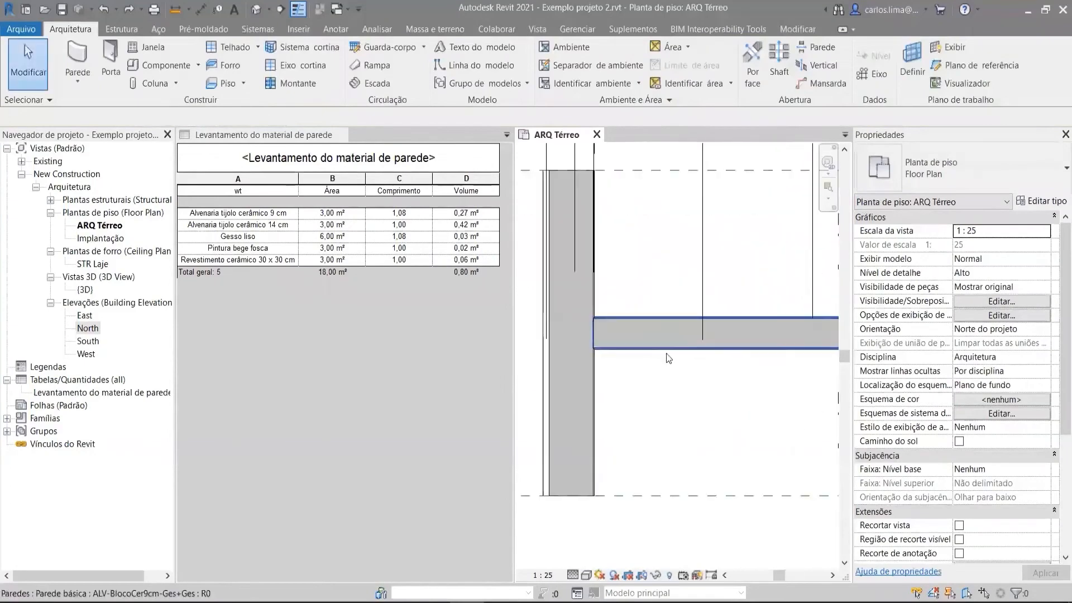
scroll(670, 358, down, 2)
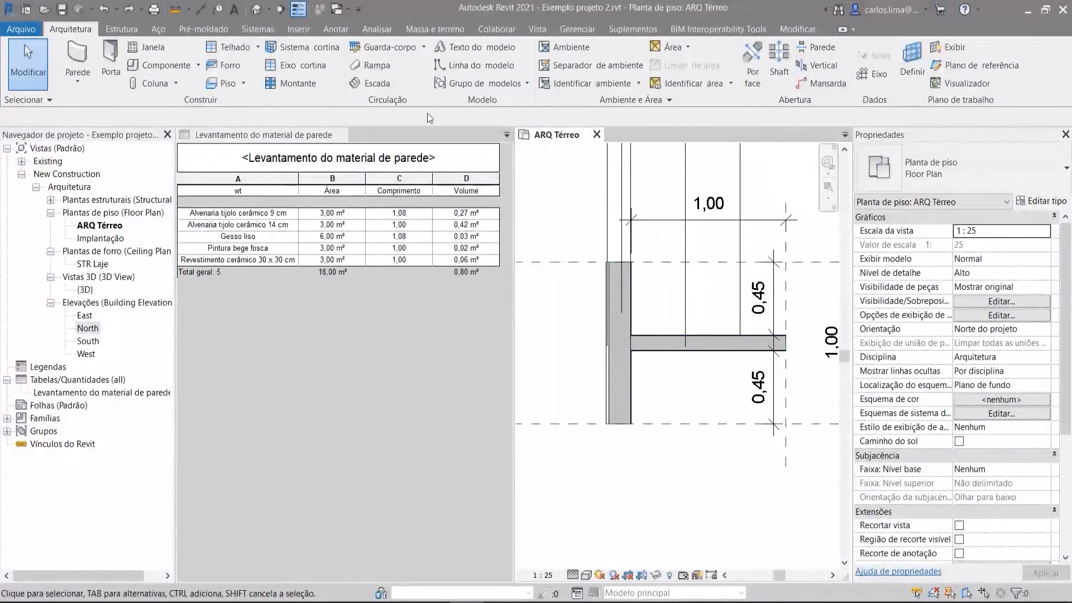
Open the 3D view and inspect where the concrete beam crosses the top of the vertical wall
click(268, 11)
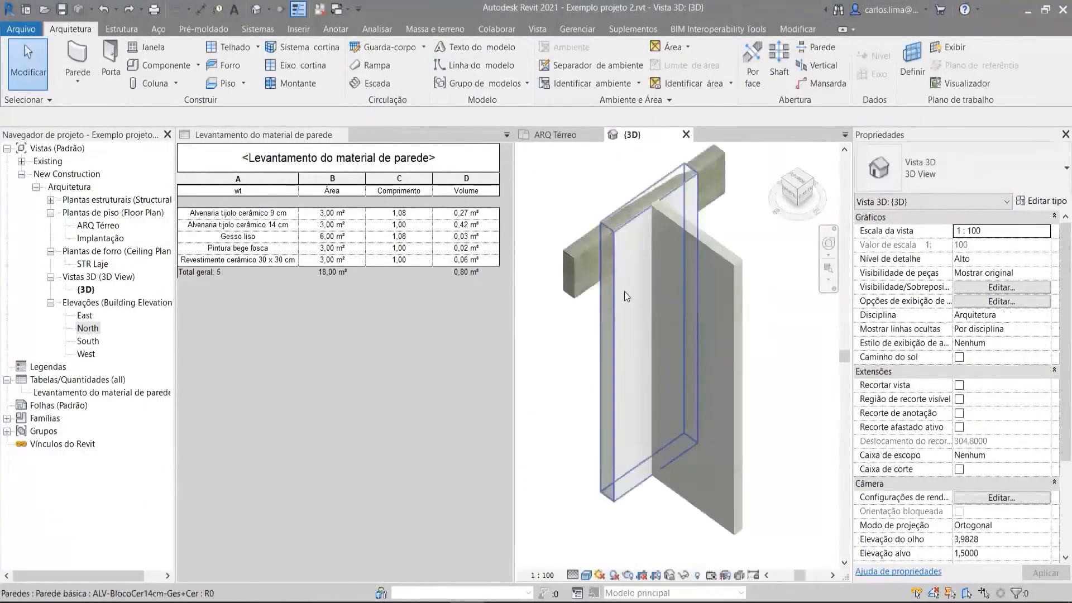
middle_drag(598, 256, 621, 405)
scroll(627, 264, up, 1)
middle_drag(627, 264, 612, 395)
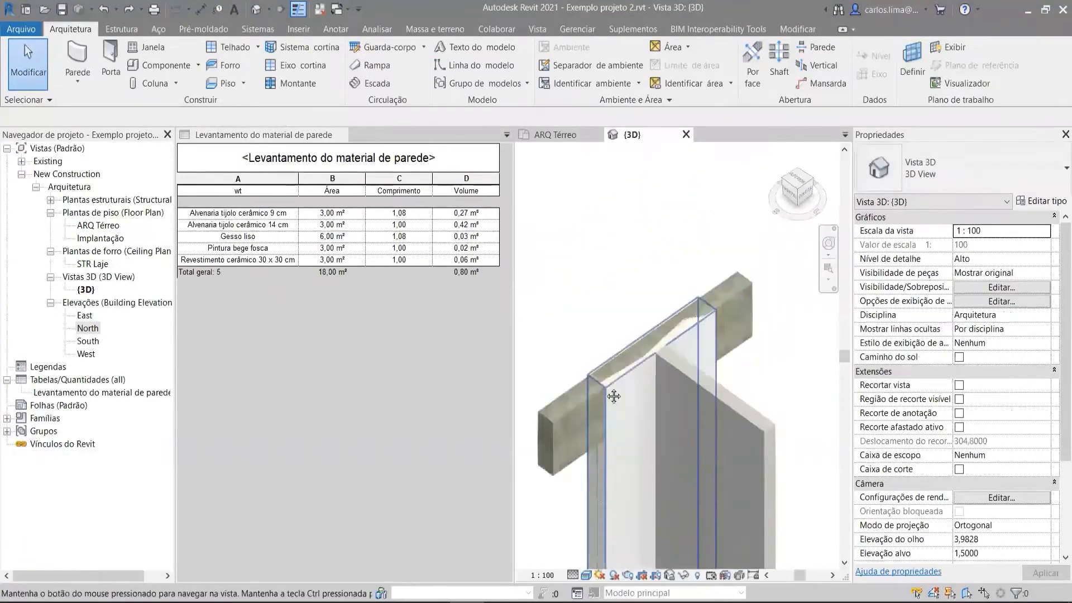
scroll(722, 314, up, 2)
scroll(739, 290, down, 3)
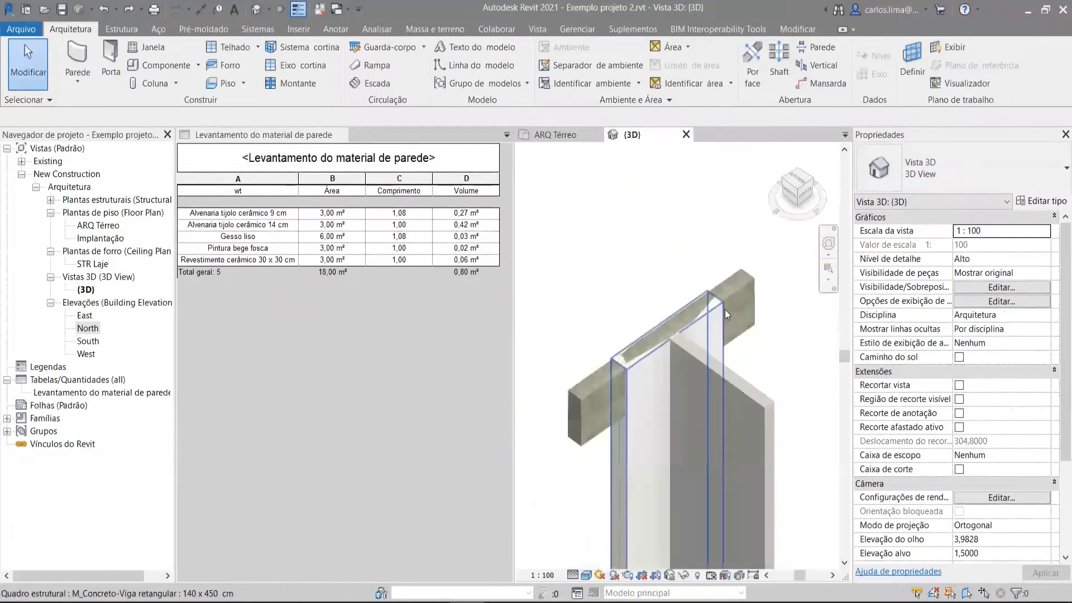
Select the concrete beam and examine its overlap with the vertical wall's layers
click(575, 410)
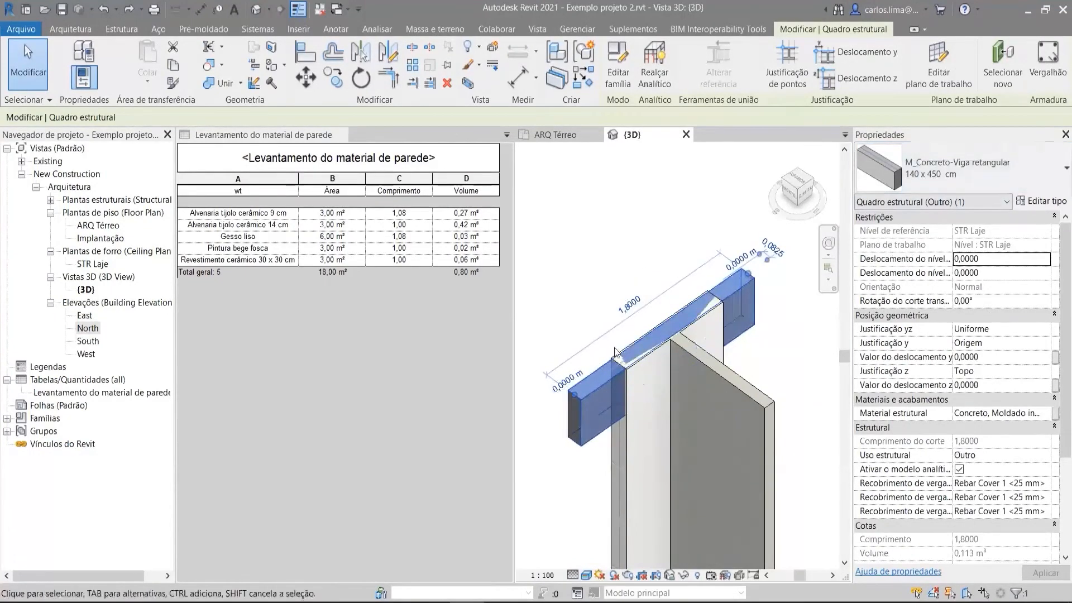
scroll(623, 377, up, 2)
scroll(624, 376, up, 2)
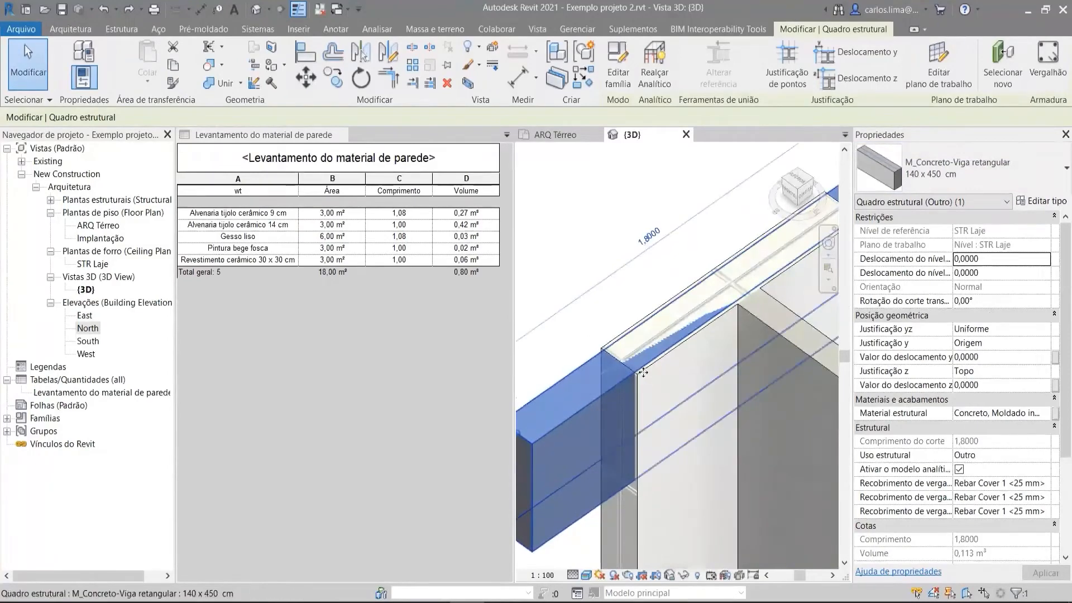
scroll(641, 370, down, 1)
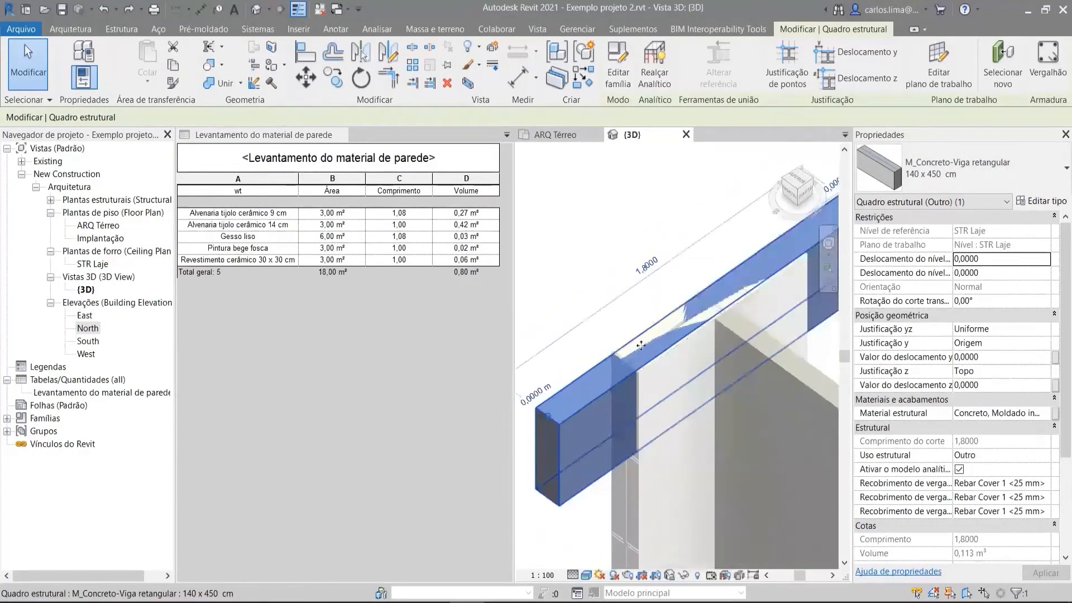
click(617, 235)
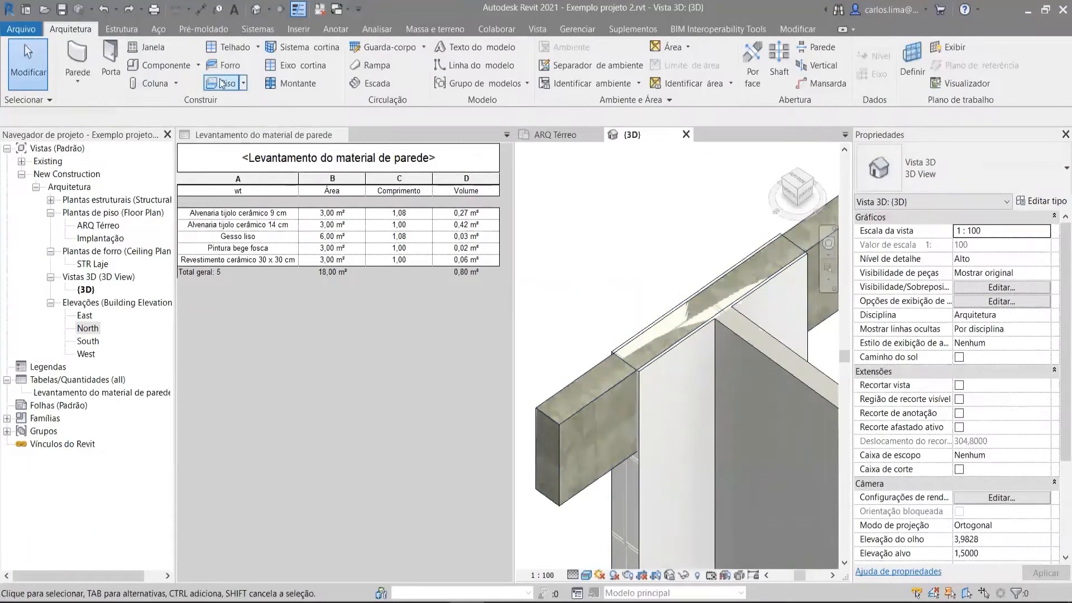
Join the geometry of the vertical layered wall and the concrete beam crossing its top
click(803, 31)
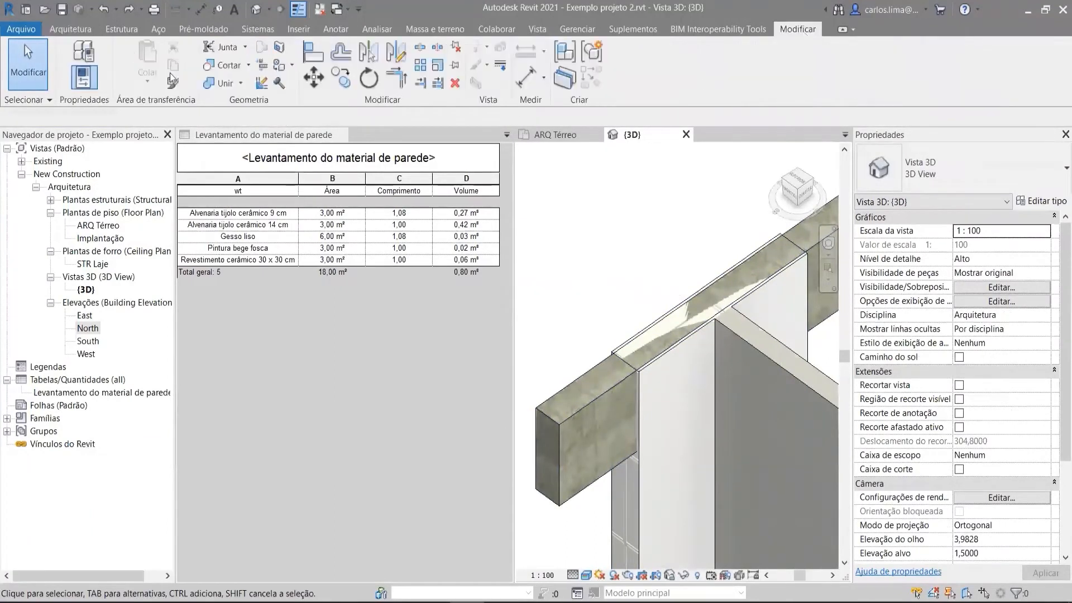
click(218, 83)
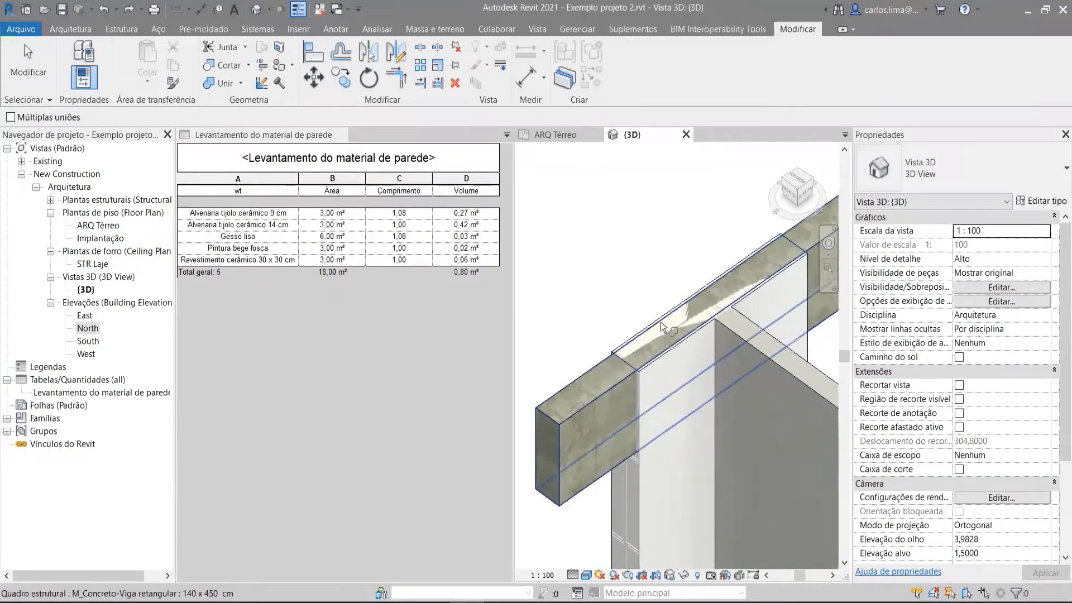
scroll(661, 321, down, 2)
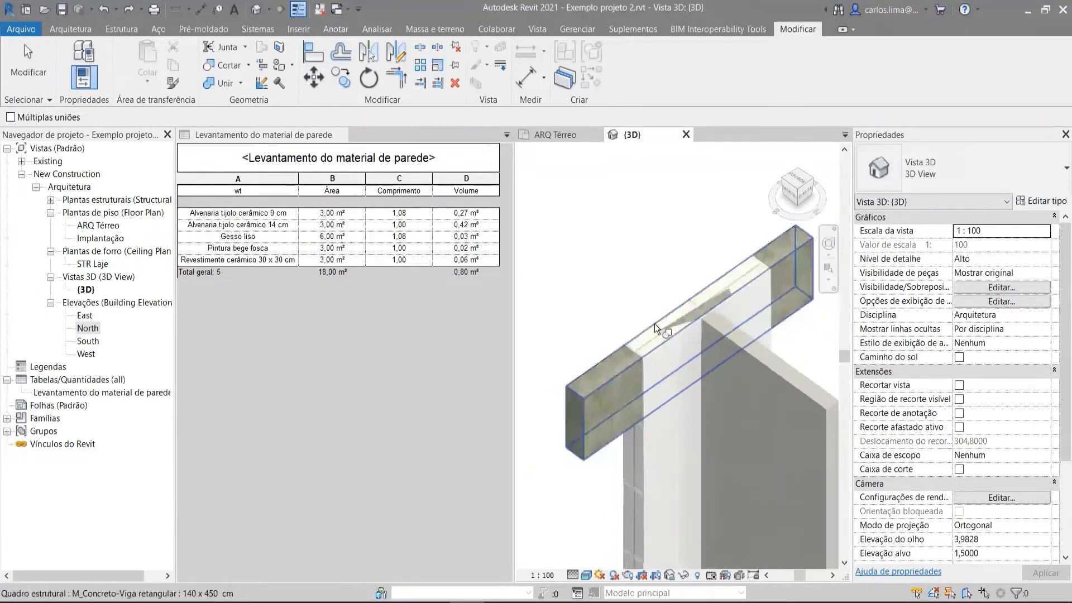
click(642, 448)
click(591, 374)
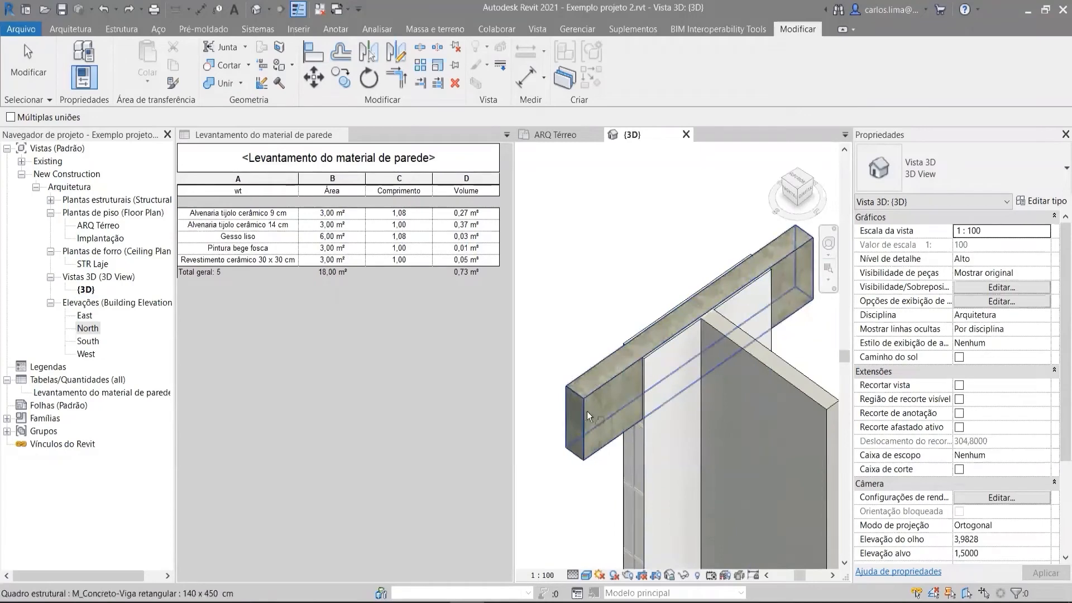
Temporarily hide the concrete beam to inspect how the vertical wall's layers are cut, and restore the hidden elements
scroll(604, 319, down, 1)
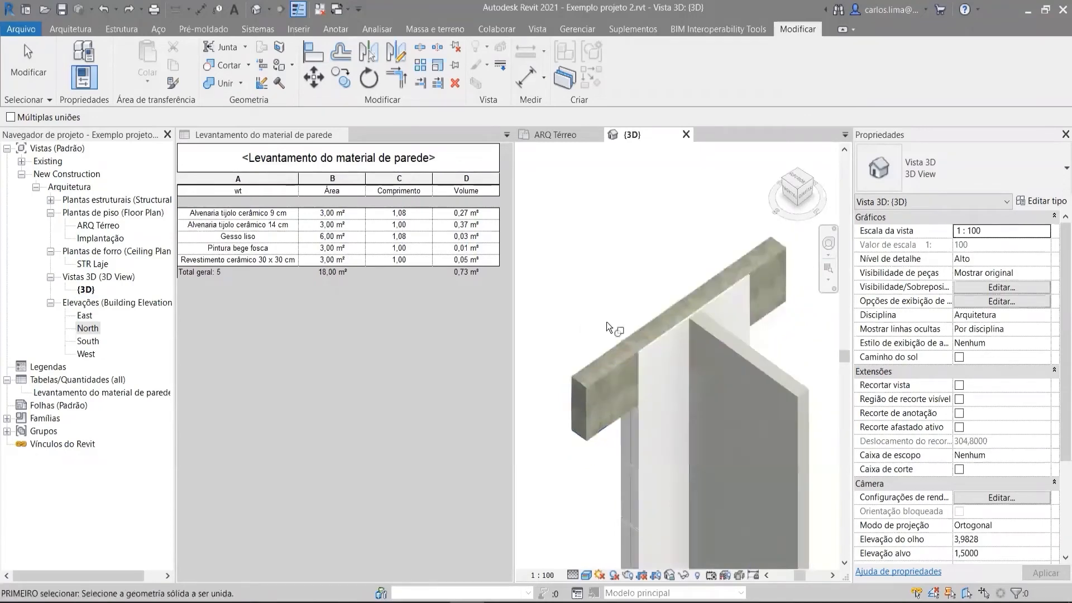
key(Escape)
click(599, 387)
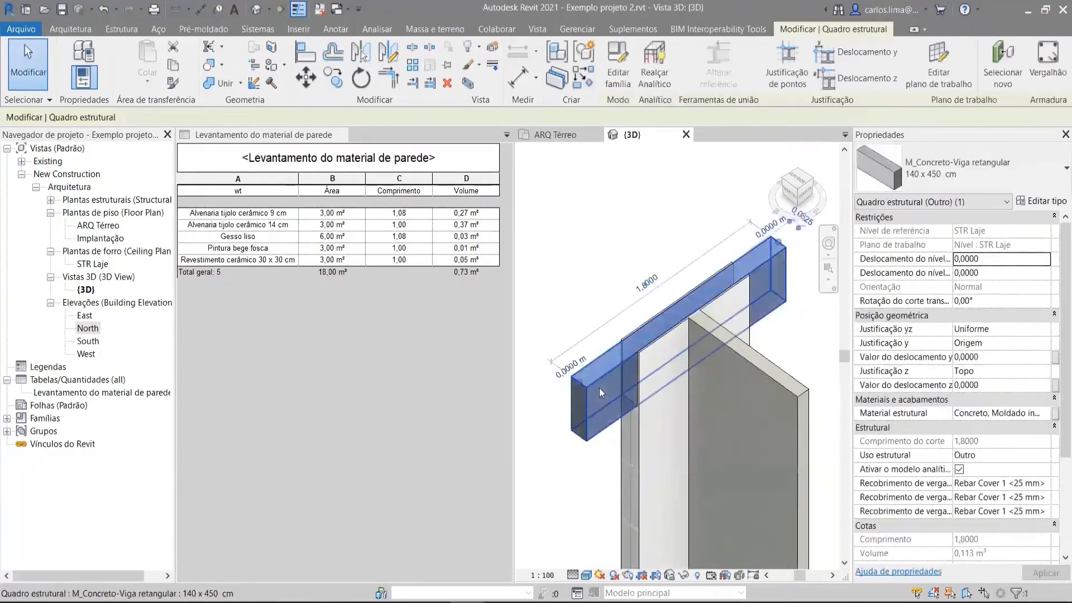
key(h)
key(h)
shift+middle_drag(581, 421, 643, 306)
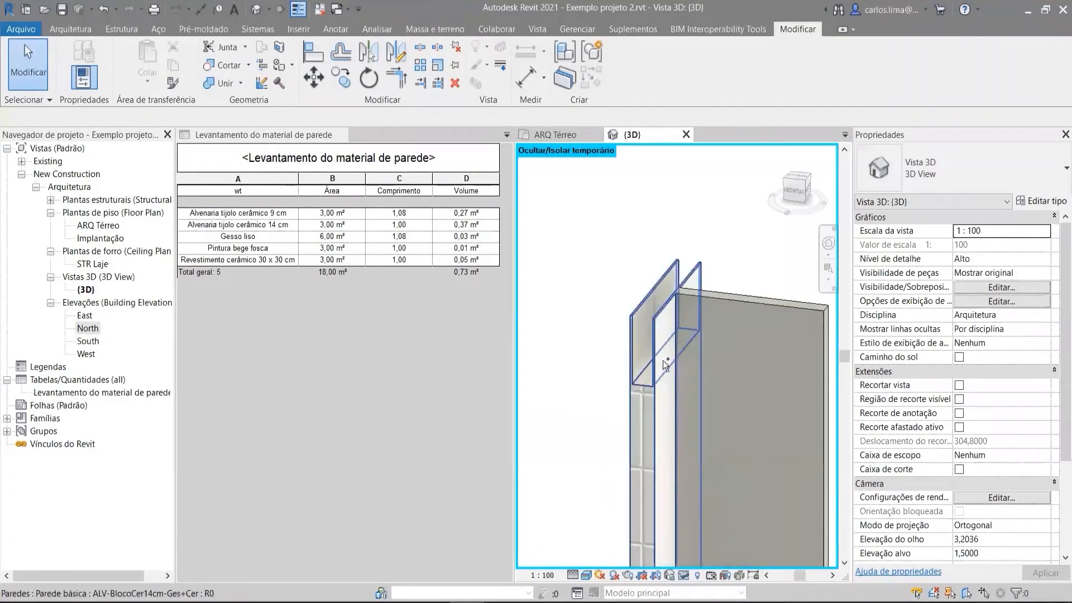
key(h)
key(r)
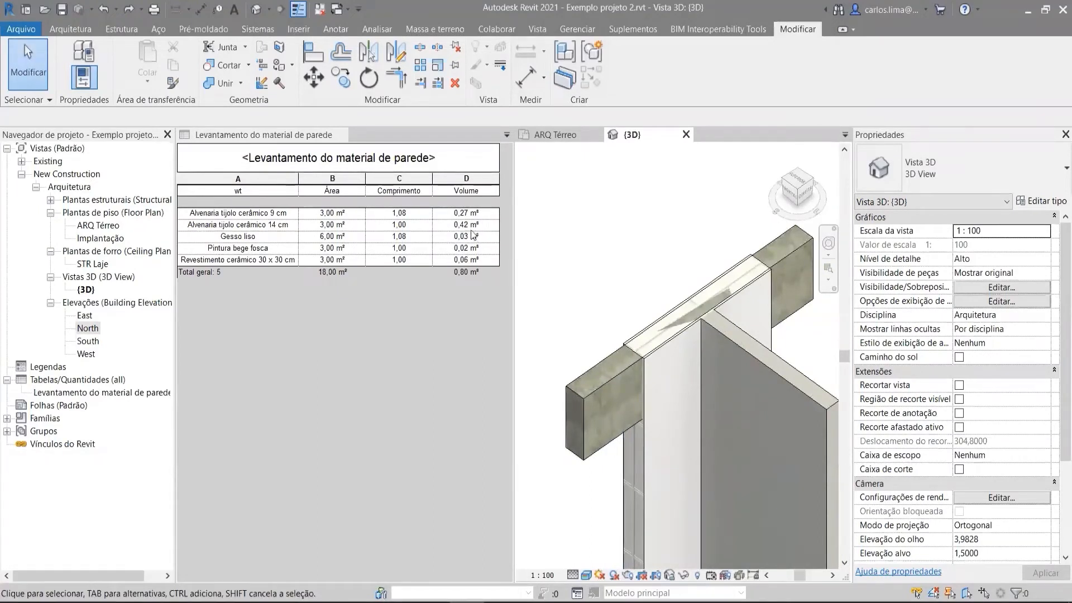
Examine the beam and wall crossing in 3D, and close the 3D view to return to the ARQ Térreo plan
scroll(700, 359, down, 2)
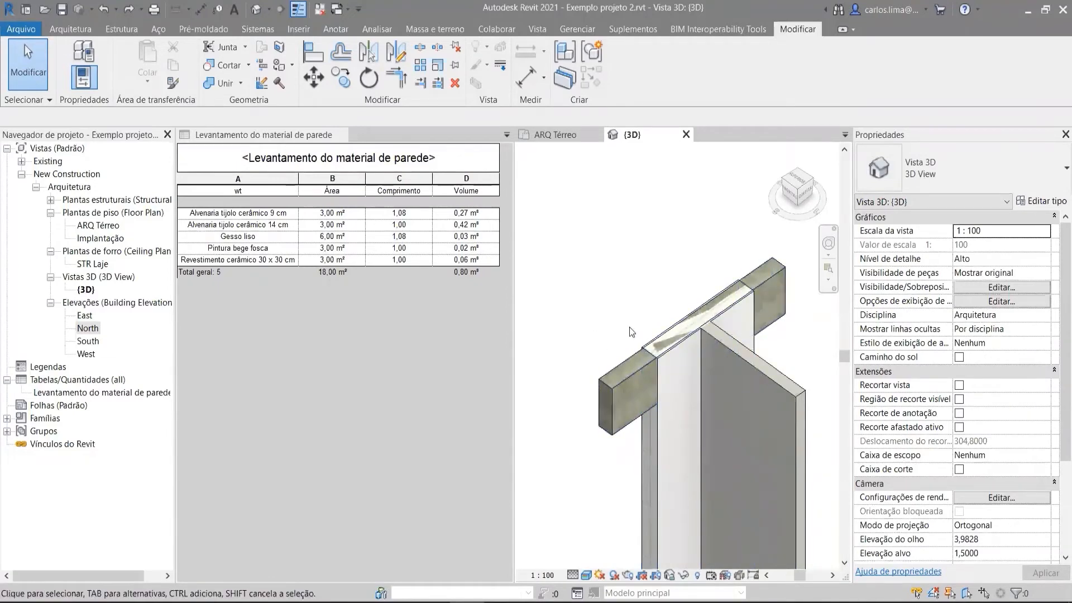
shift+middle_drag(620, 306, 606, 282)
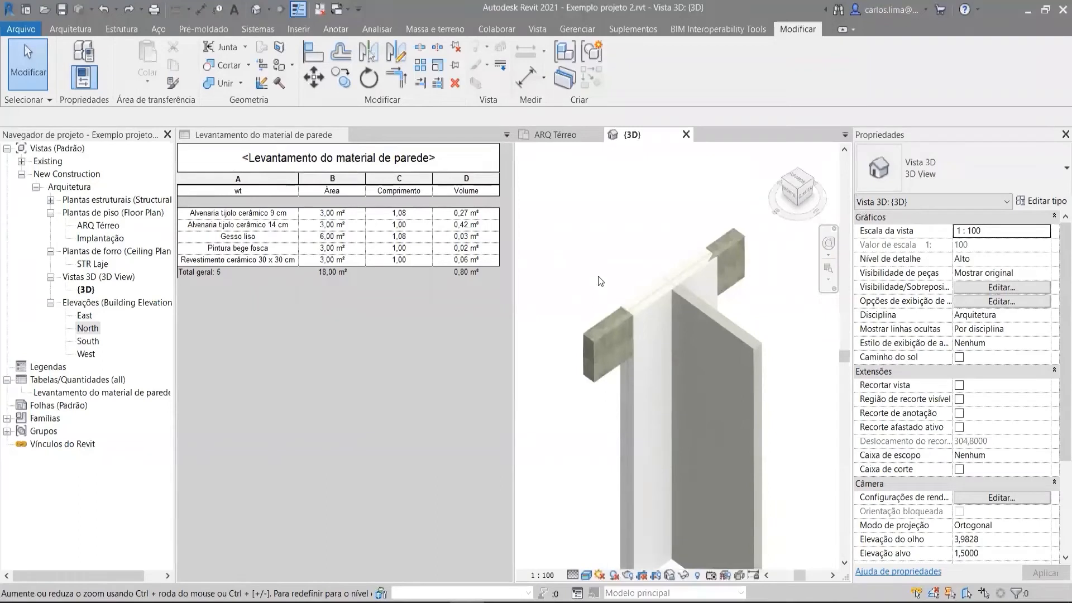
shift+middle_drag(604, 297, 618, 326)
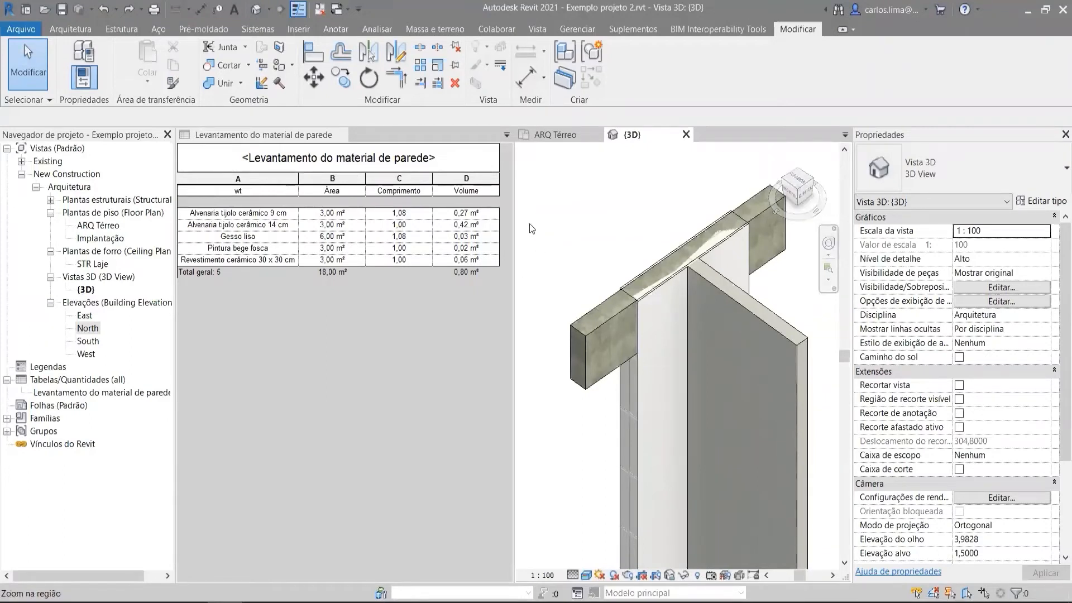
click(686, 135)
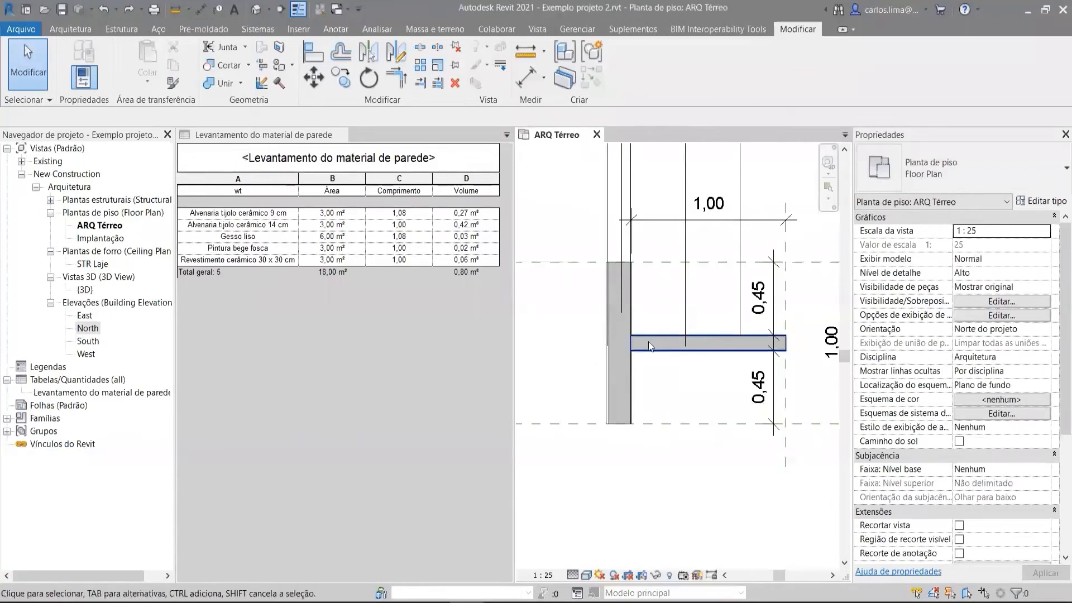
Draw a horizontal ALV-BlocoCer14cm wall 1.00 m long below the existing layered walls in plan
scroll(670, 335, up, 3)
scroll(598, 301, down, 2)
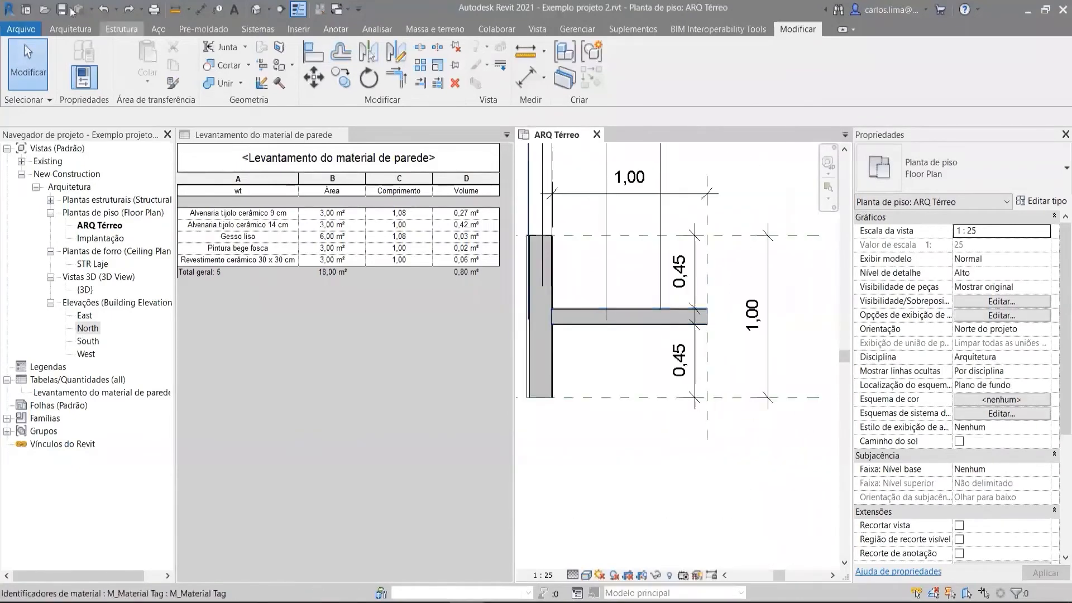
click(70, 29)
click(78, 63)
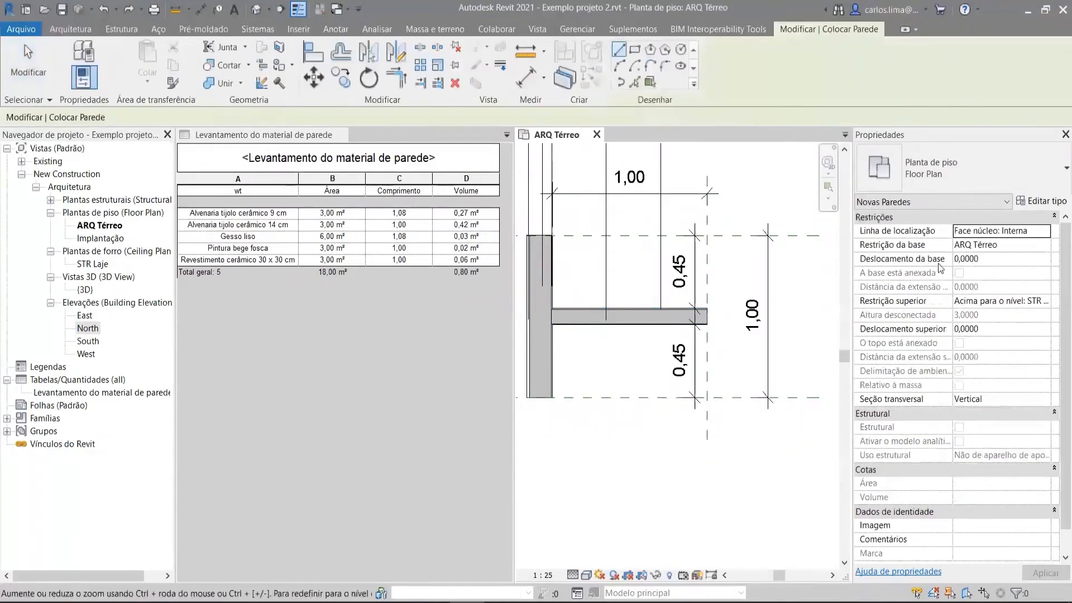
click(967, 186)
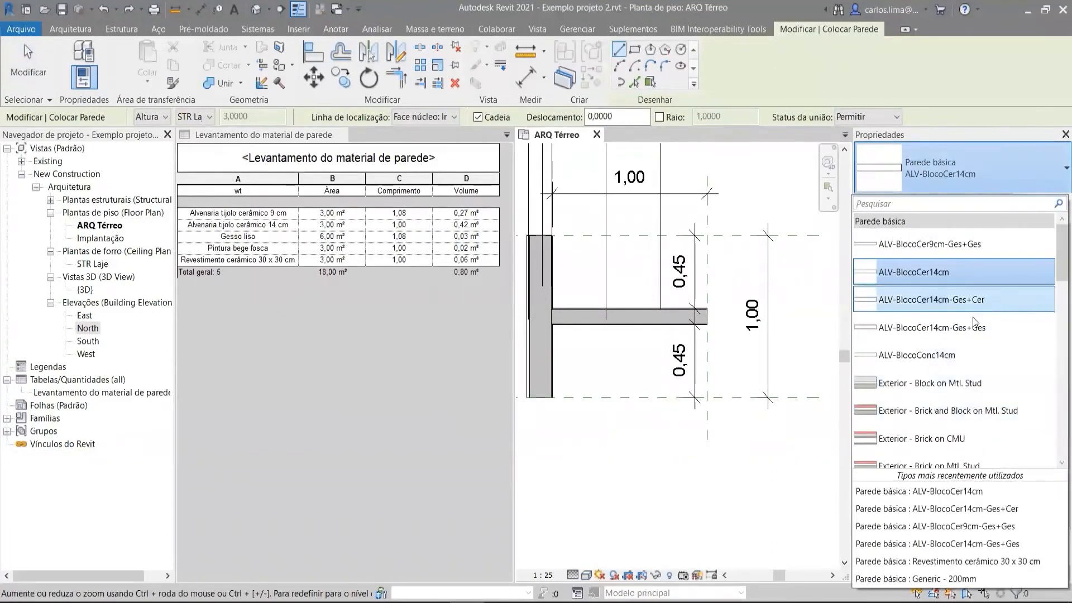
click(973, 270)
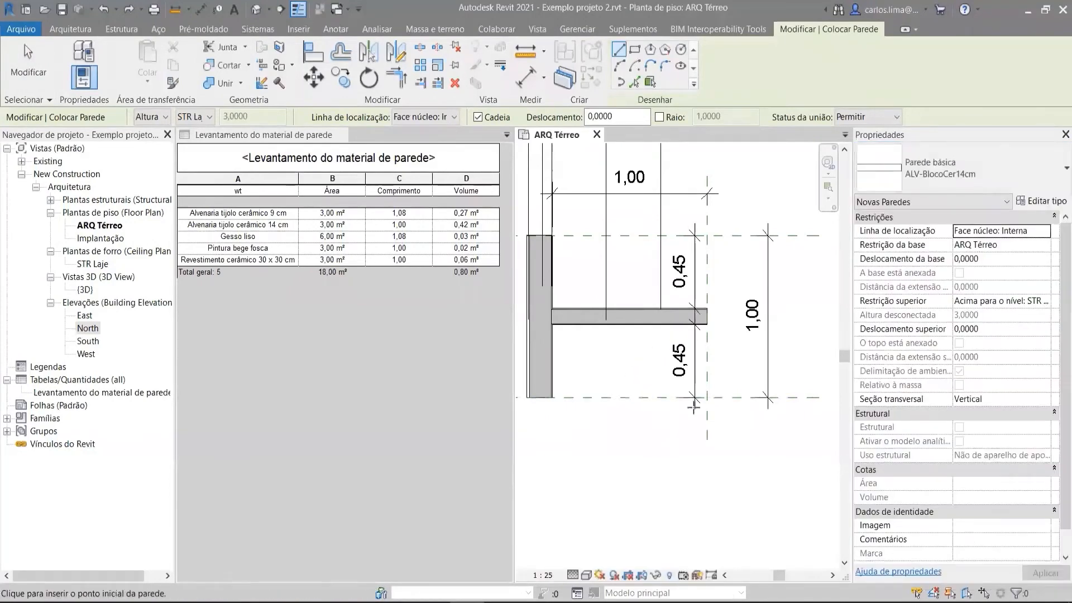
click(707, 441)
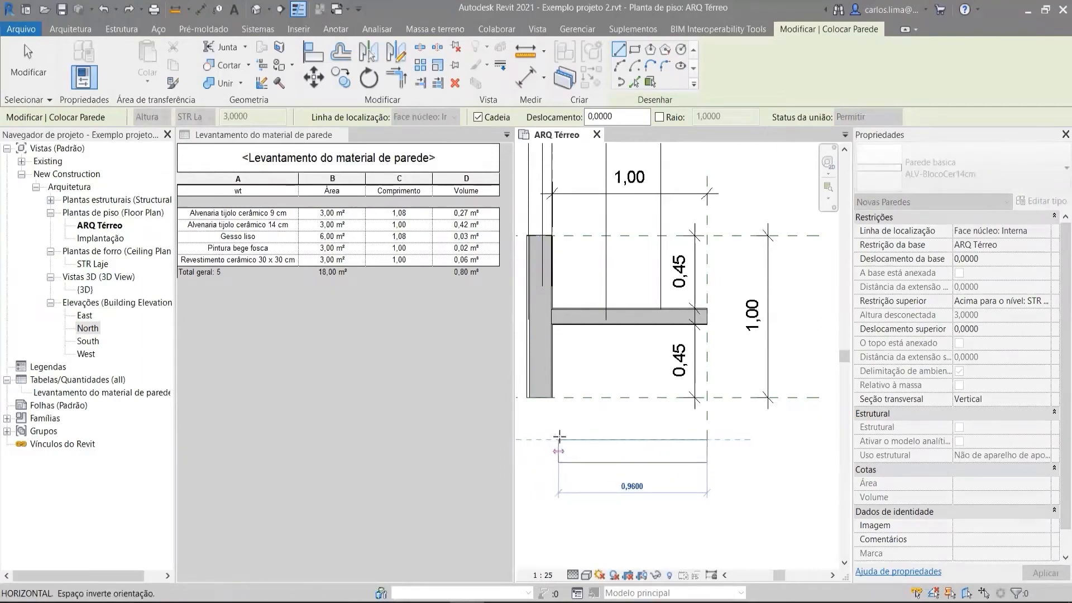
click(552, 436)
Draw a second ALV-BlocoCer14cm wall 1.00 m long against the new wall's upper face, and finish placing walls
scroll(553, 435, up, 2)
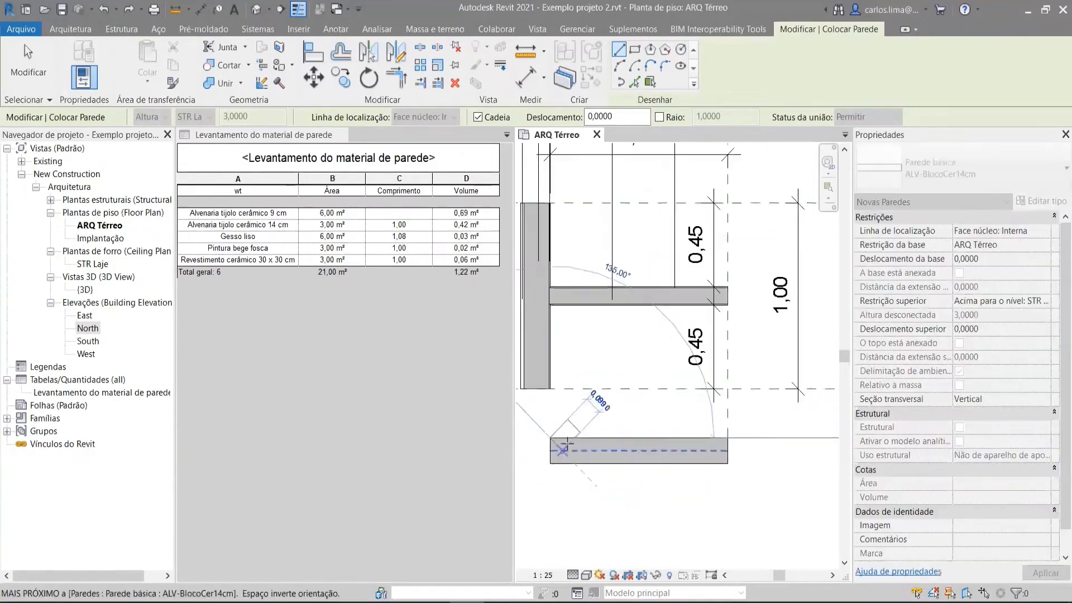
click(752, 405)
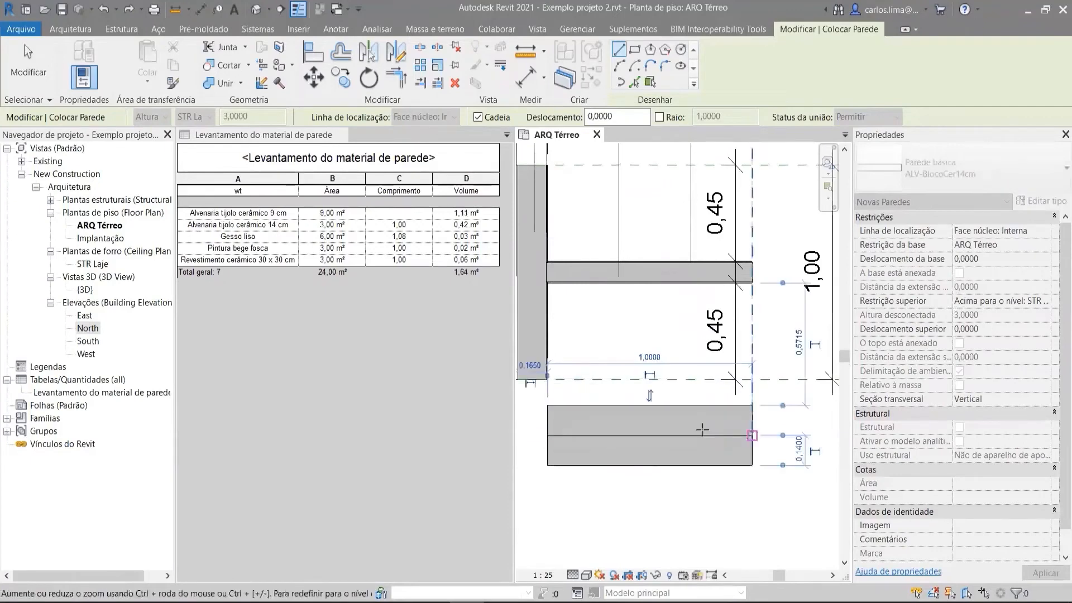
key(Escape)
key(Escape)
click(587, 415)
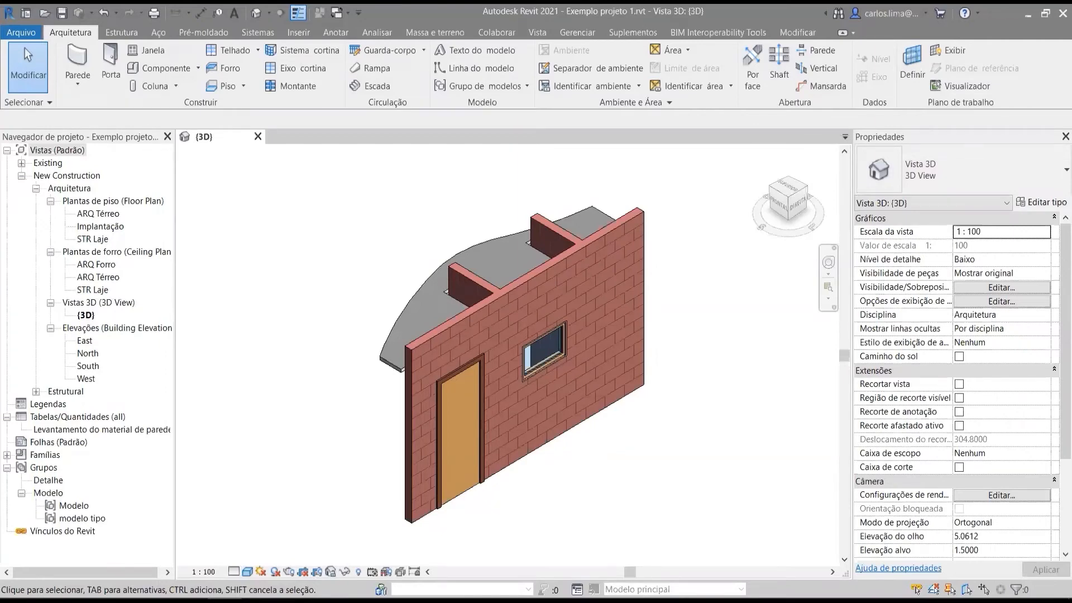
scroll(595, 419, up, 2)
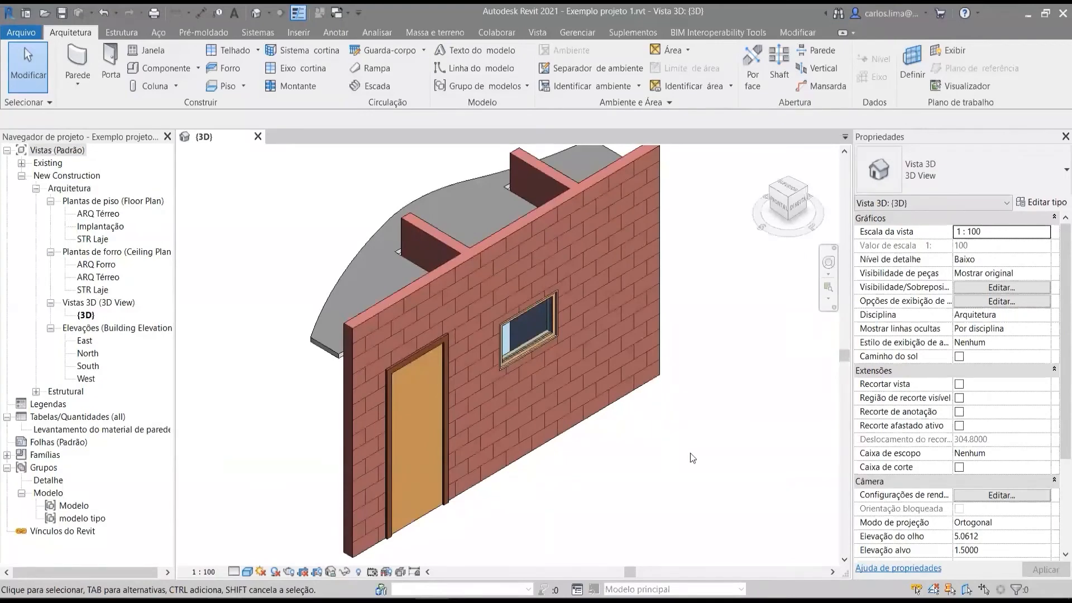
scroll(690, 454, down, 2)
click(628, 382)
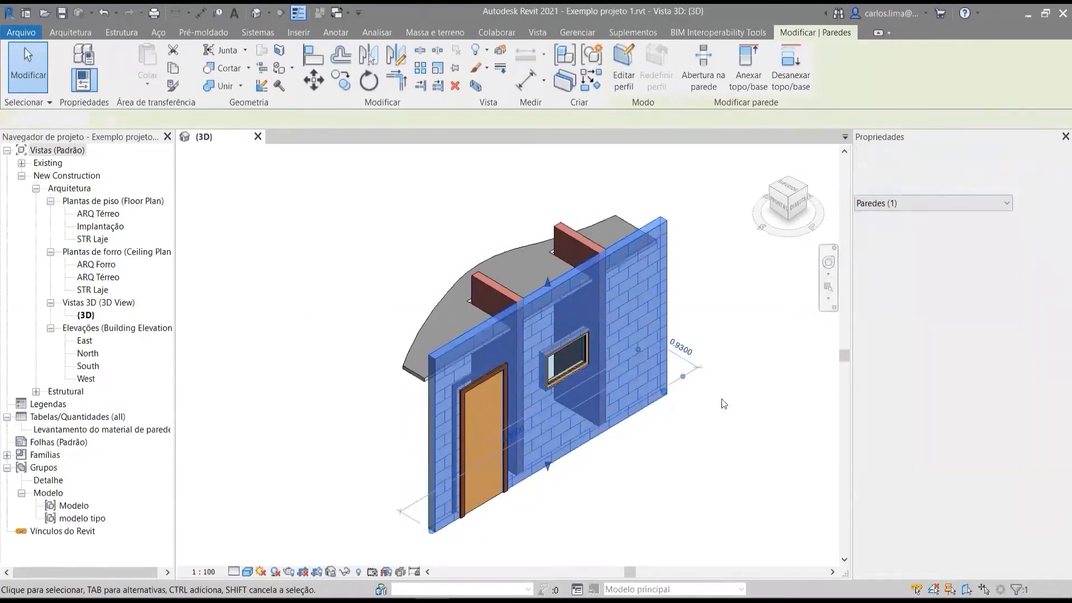
click(724, 404)
scroll(604, 411, down, 3)
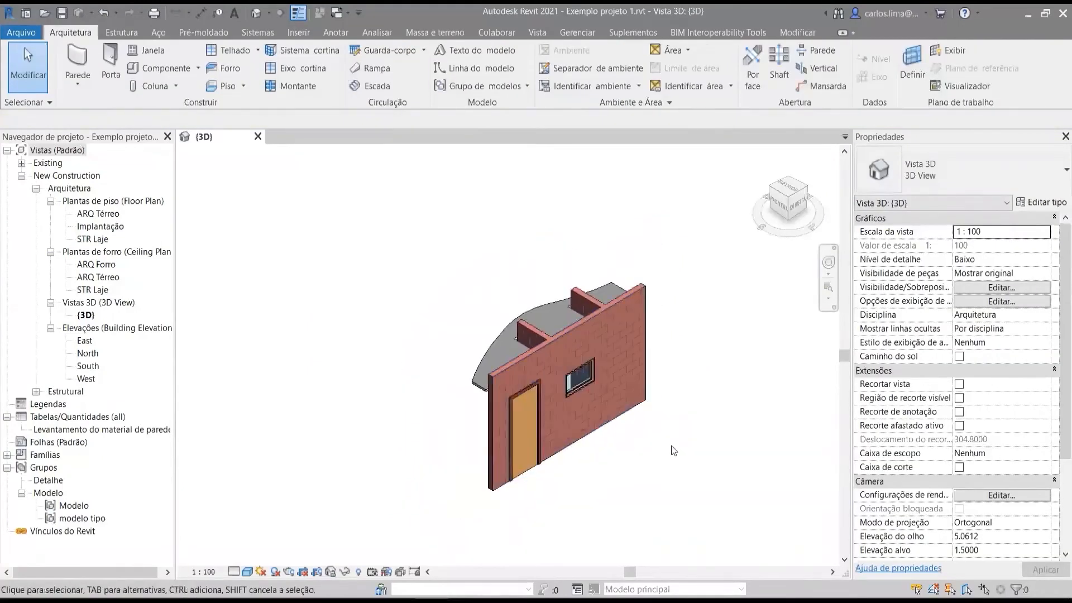
Group all the walls, the slab, the door and the window into a model group named Modelo 2
middle_drag(672, 446, 596, 445)
drag(613, 509, 378, 250)
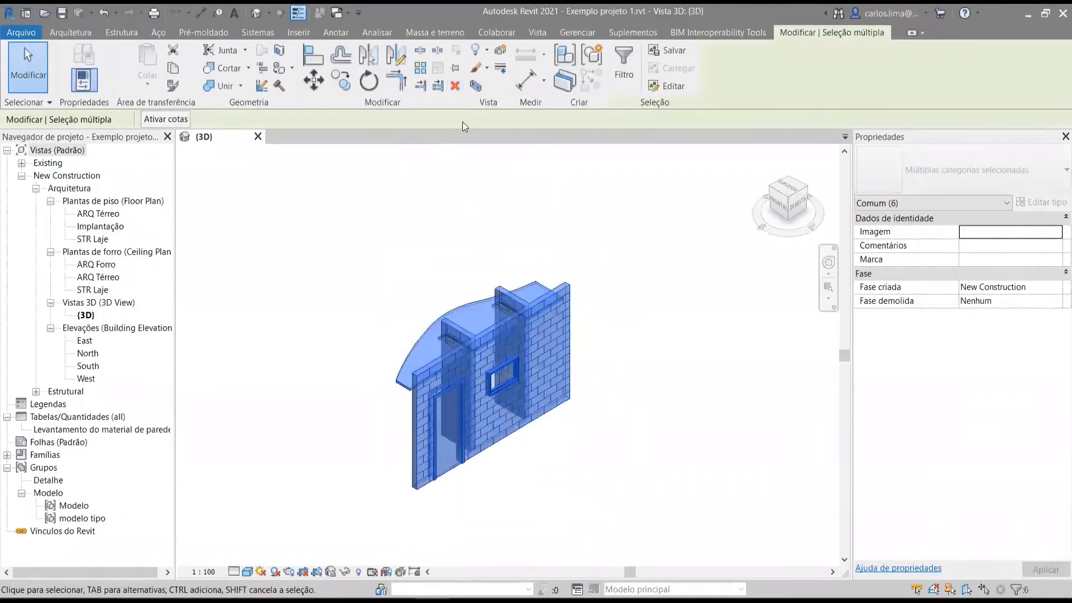
click(572, 58)
text(Modelo)
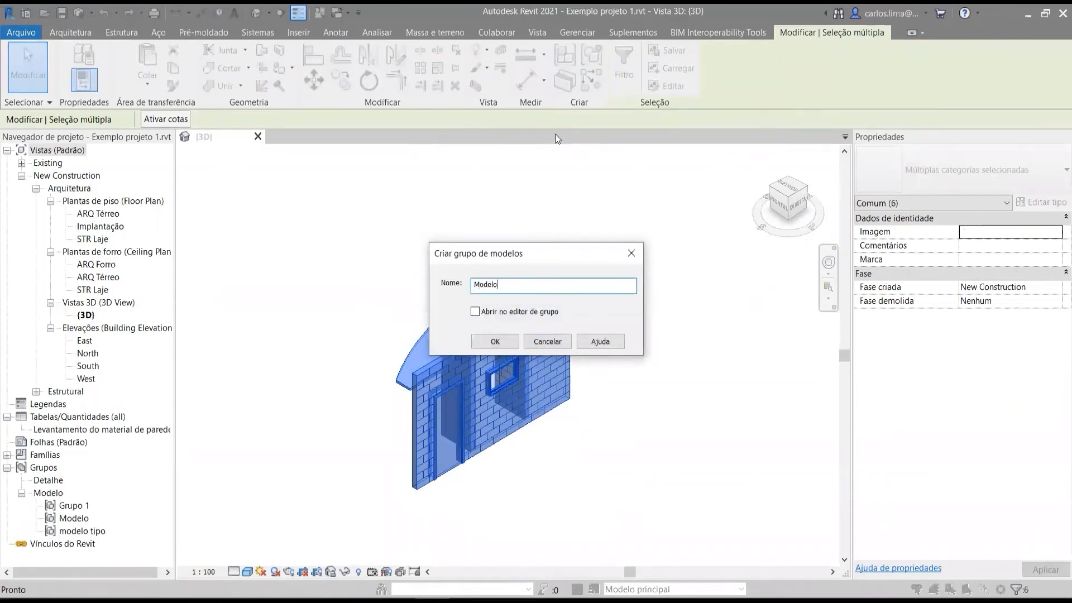
key(Return)
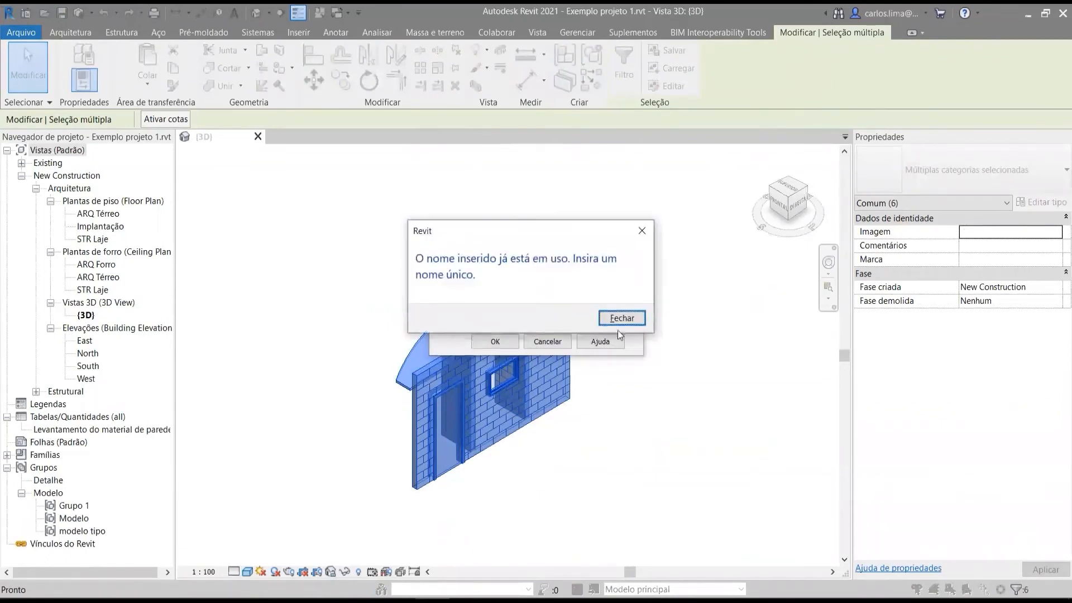
click(622, 318)
click(556, 285)
text(2)
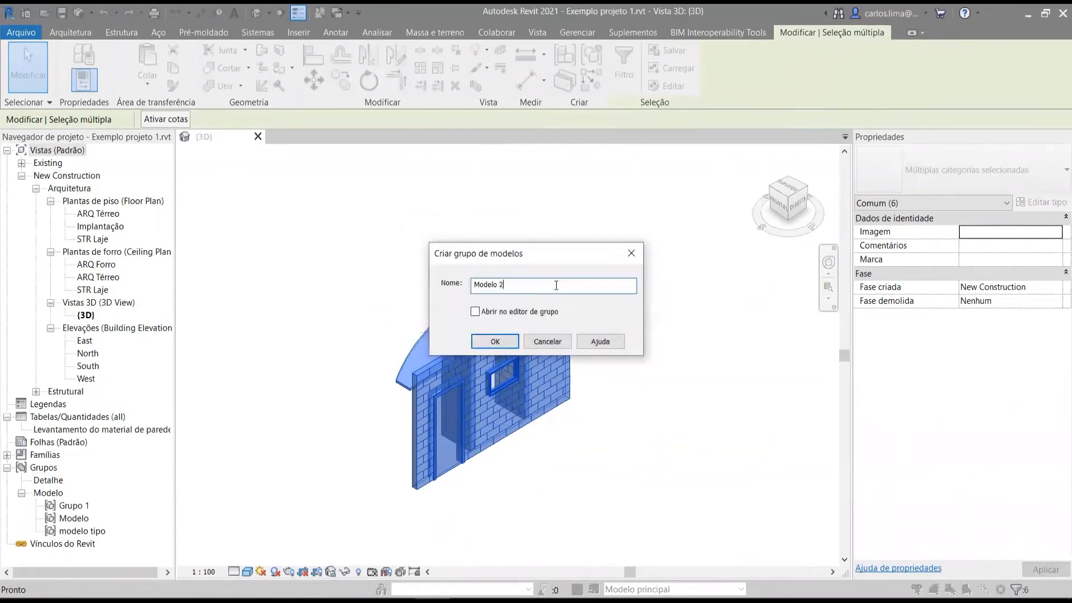
key(Return)
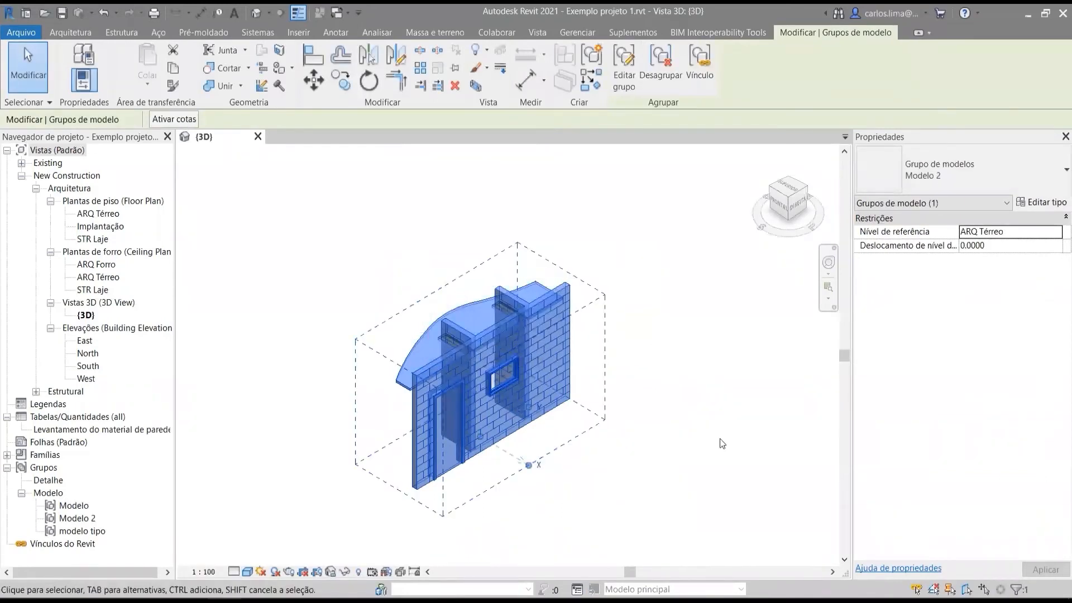
click(693, 351)
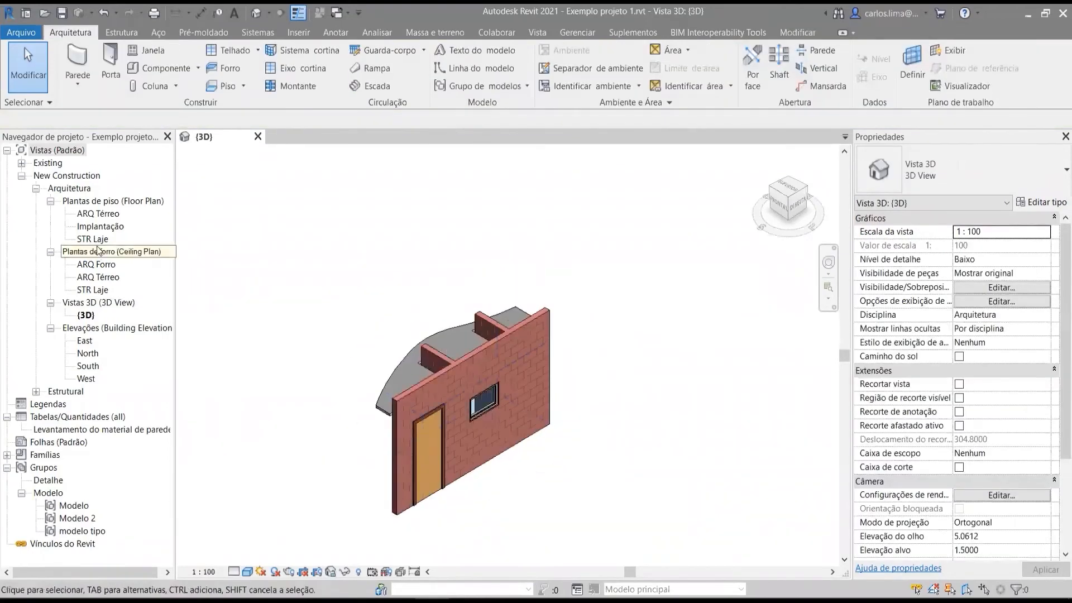
In the ARQ Térreo floor plan, create a linear array of the Modelo 2 group with 4 instances running upward
double_click(99, 213)
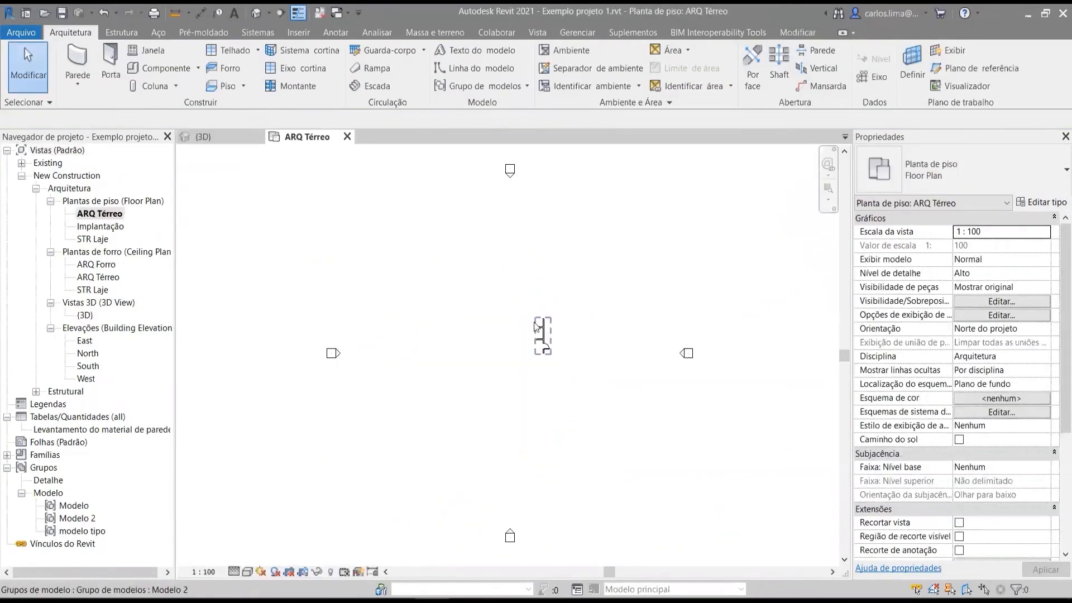
click(544, 334)
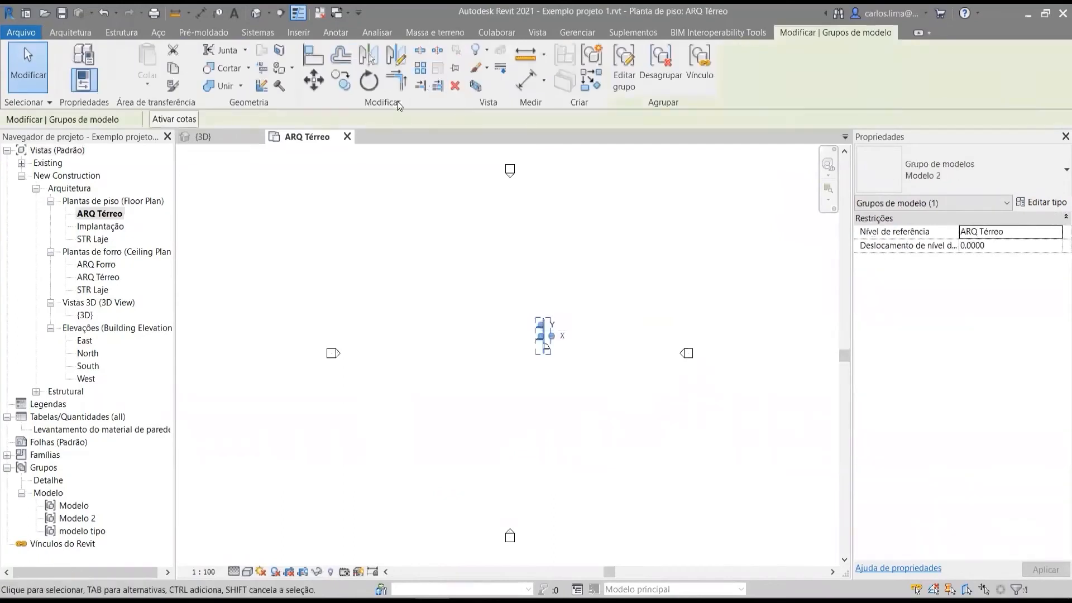
click(421, 68)
middle_drag(553, 264, 530, 339)
drag(388, 119, 352, 116)
text(4)
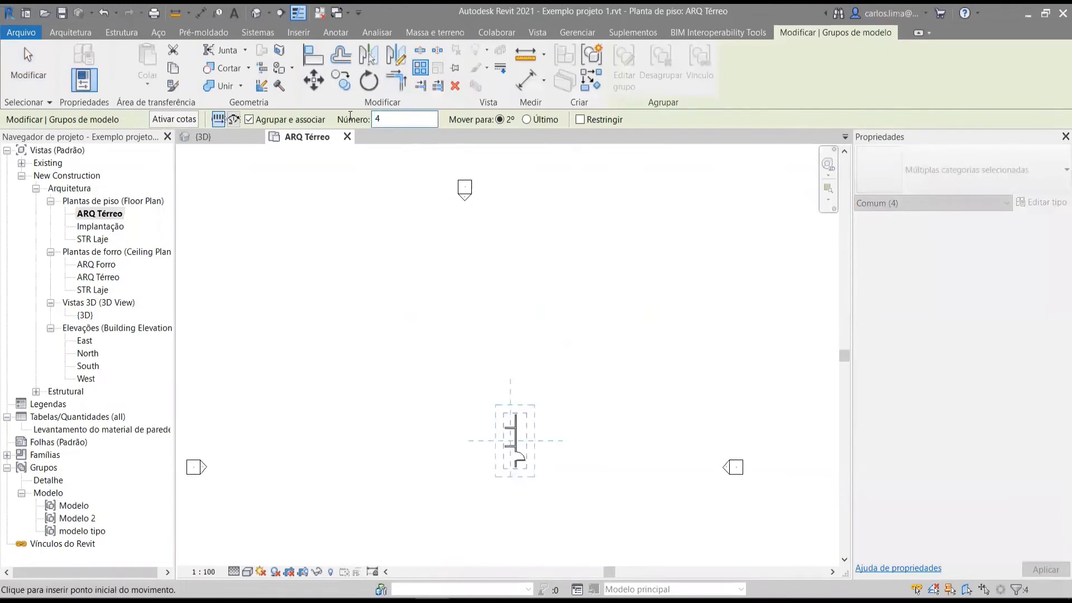
click(519, 440)
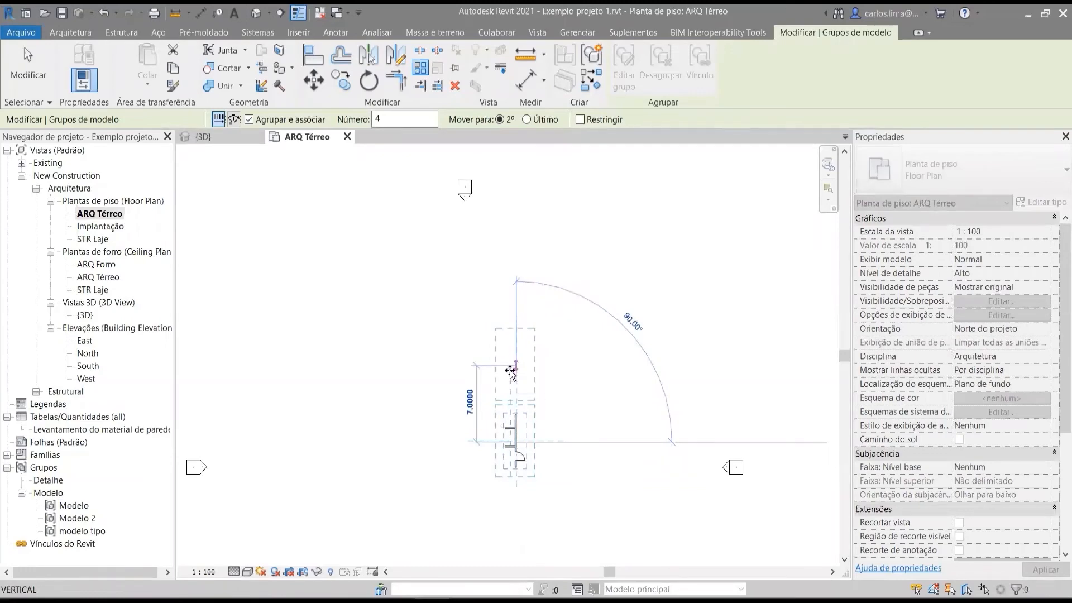
click(511, 374)
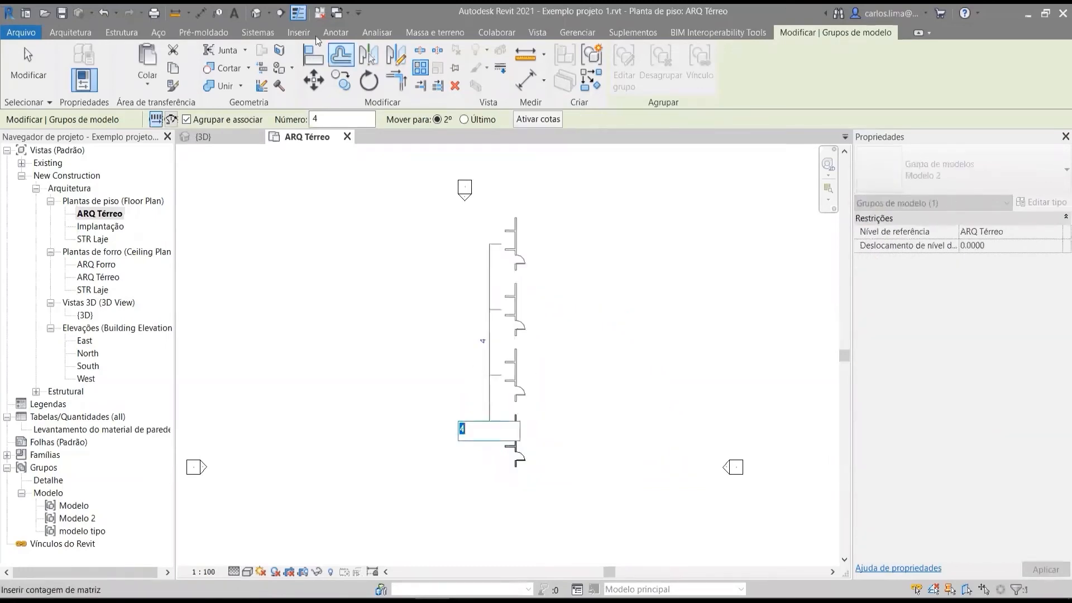
Review the arrayed groups in the 3D view and open the wall material takeoff to check its quantities
click(257, 14)
scroll(642, 442, down, 1)
scroll(449, 410, down, 3)
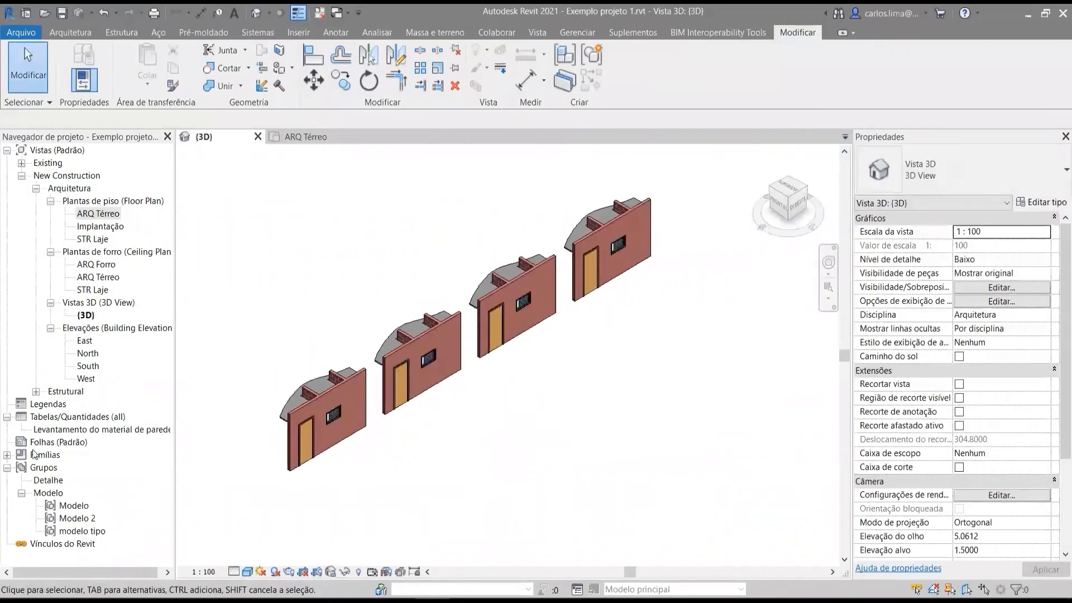
click(62, 430)
double_click(62, 433)
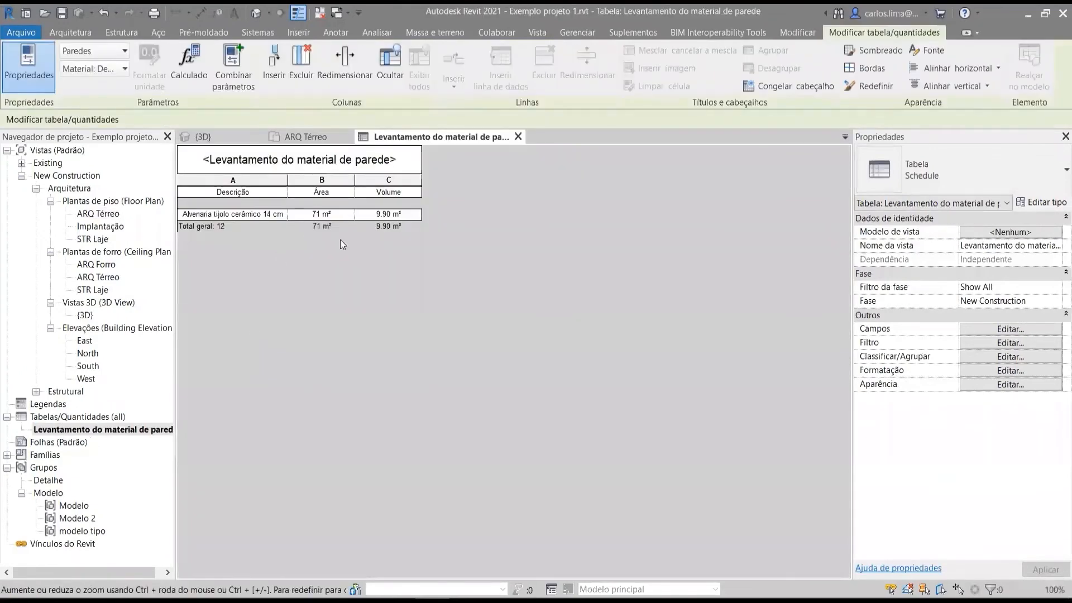
Delete the topmost Modelo 2 instance in the ARQ Térreo plan, and check the wall material takeoff and 3D view
click(304, 137)
click(514, 229)
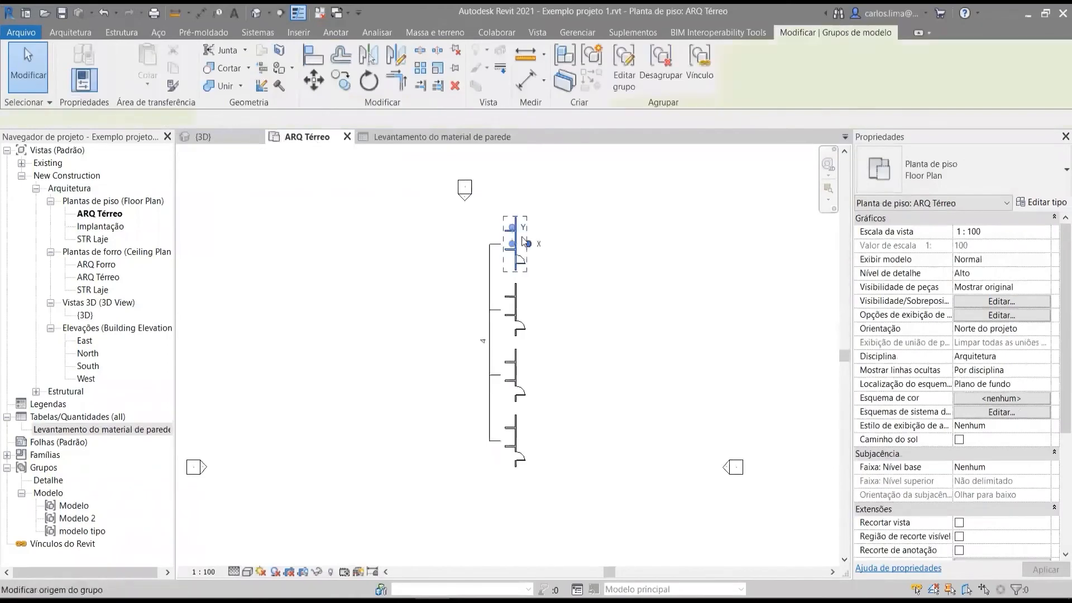
key(Delete)
click(485, 136)
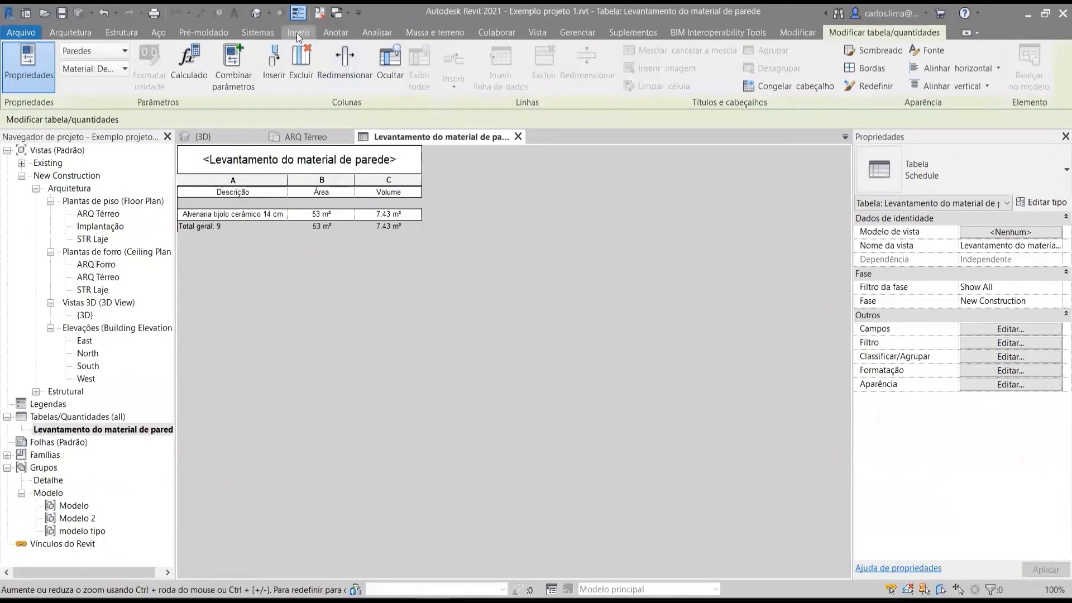
click(225, 137)
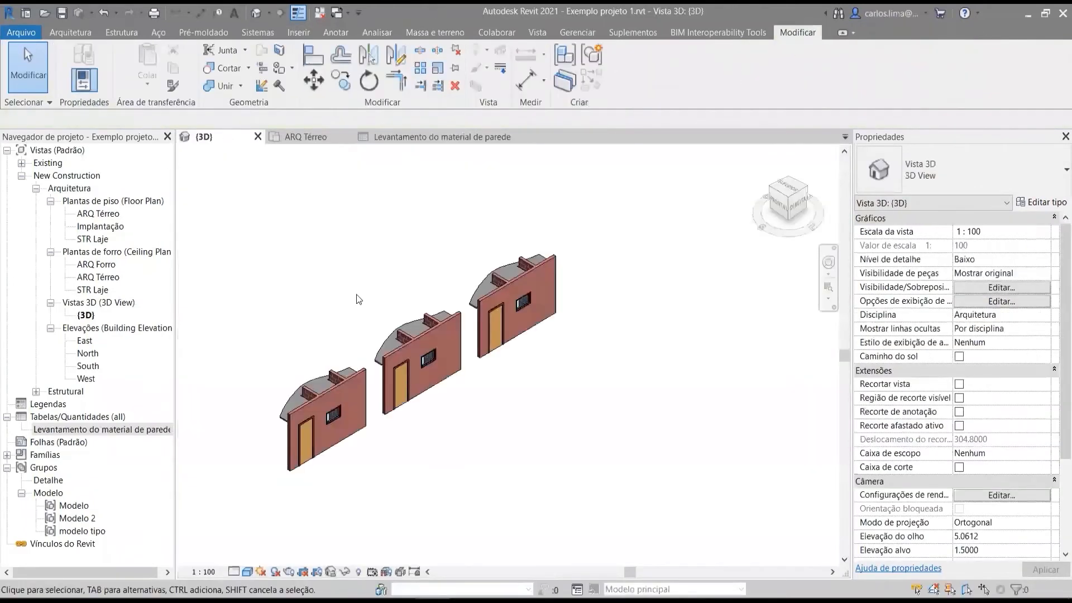
Close the inactive views and open the nearest Modelo 2 group in the 3D view for editing
click(322, 12)
scroll(480, 416, up, 3)
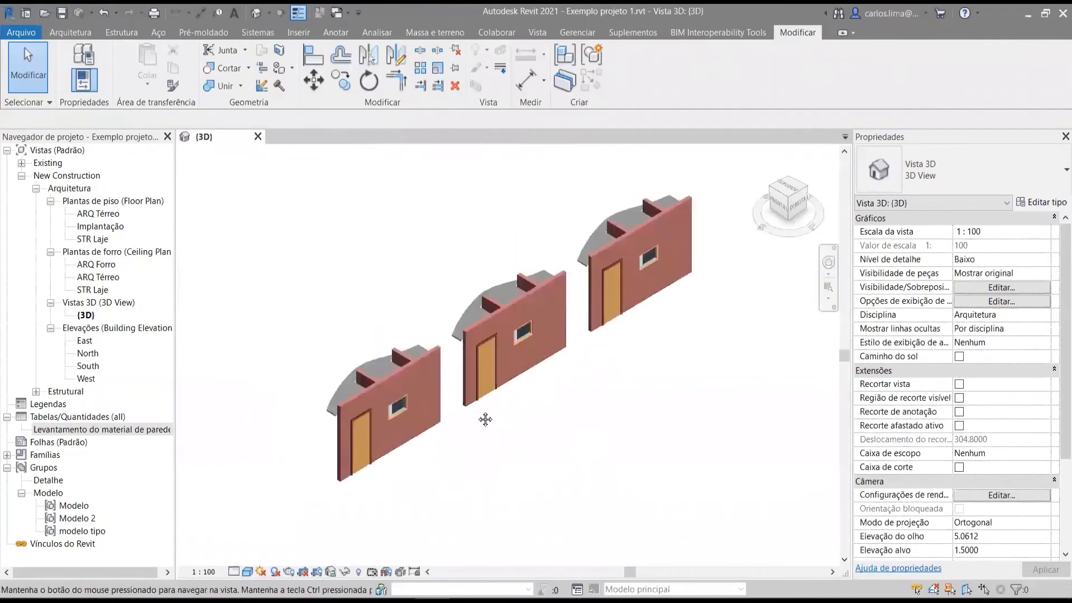
click(450, 401)
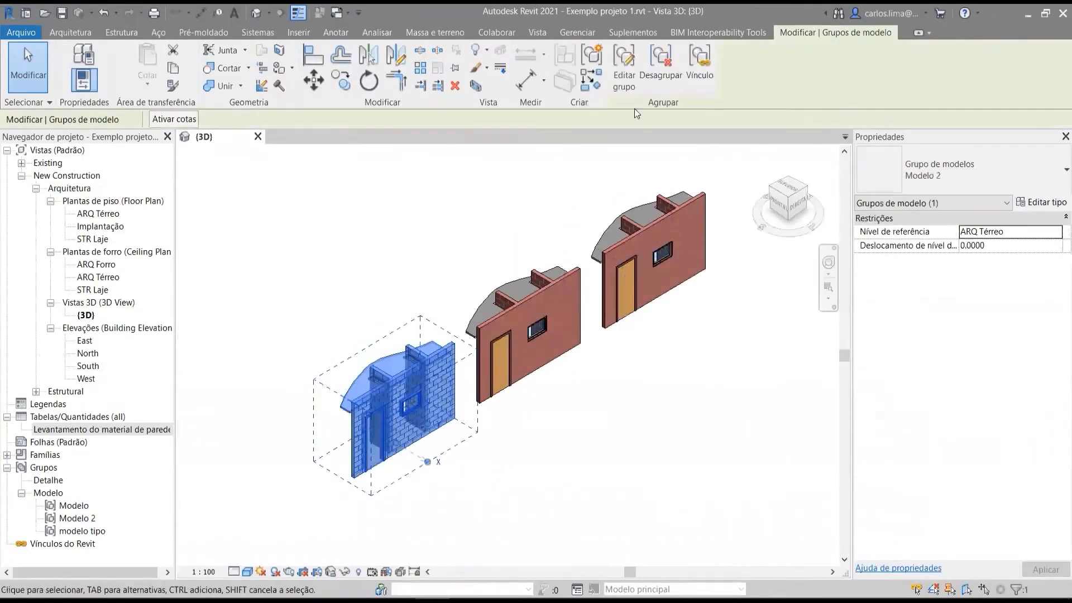
click(625, 81)
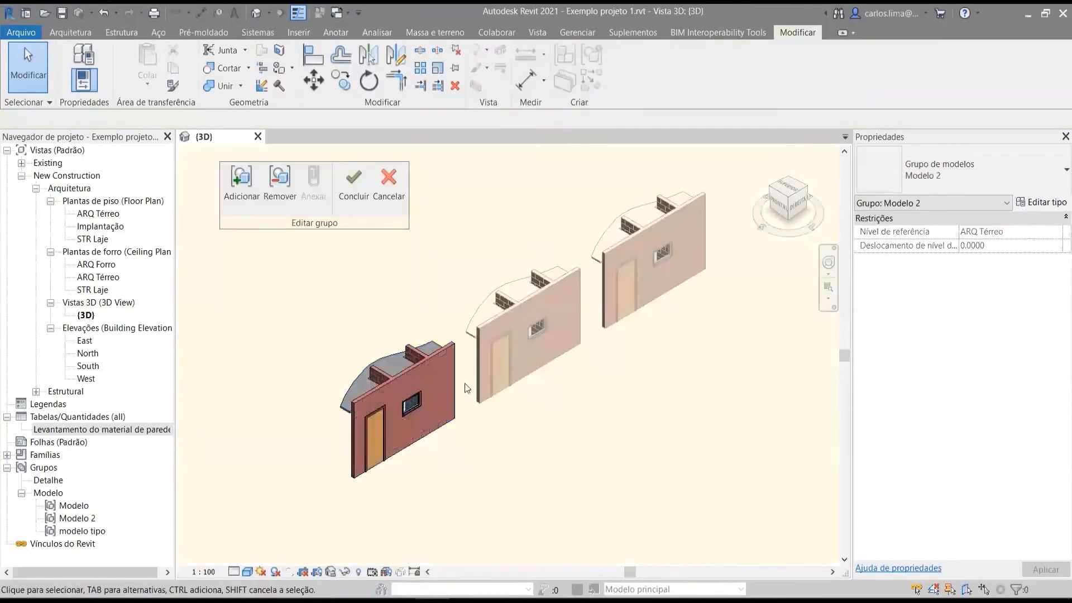
Change the group's long door-and-window wall to the ALV-BlocoCer14cm-Ges+Ges type and finish editing the group
click(447, 360)
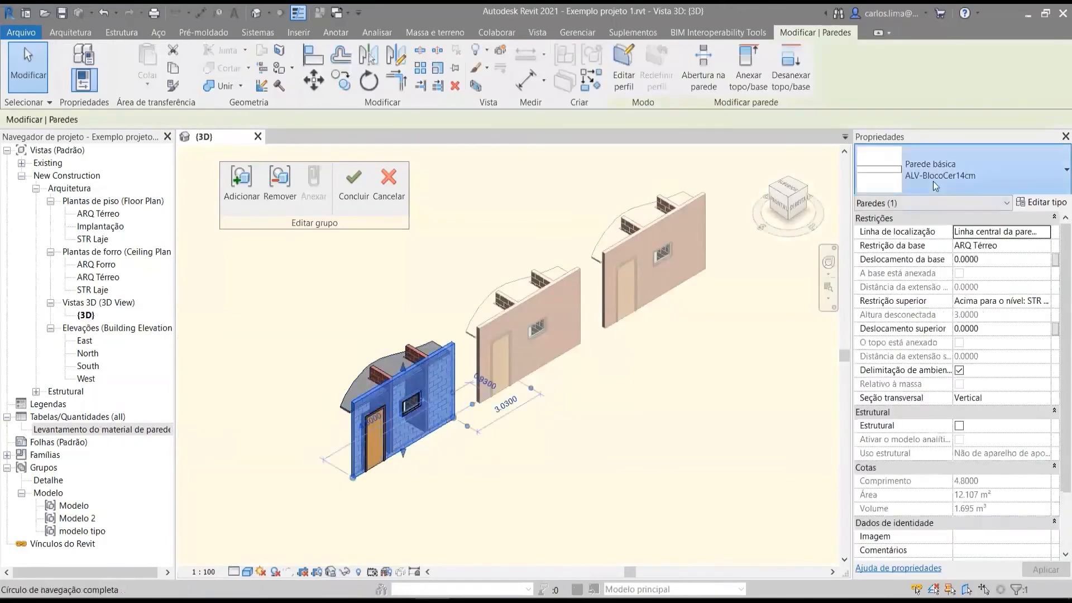
click(933, 181)
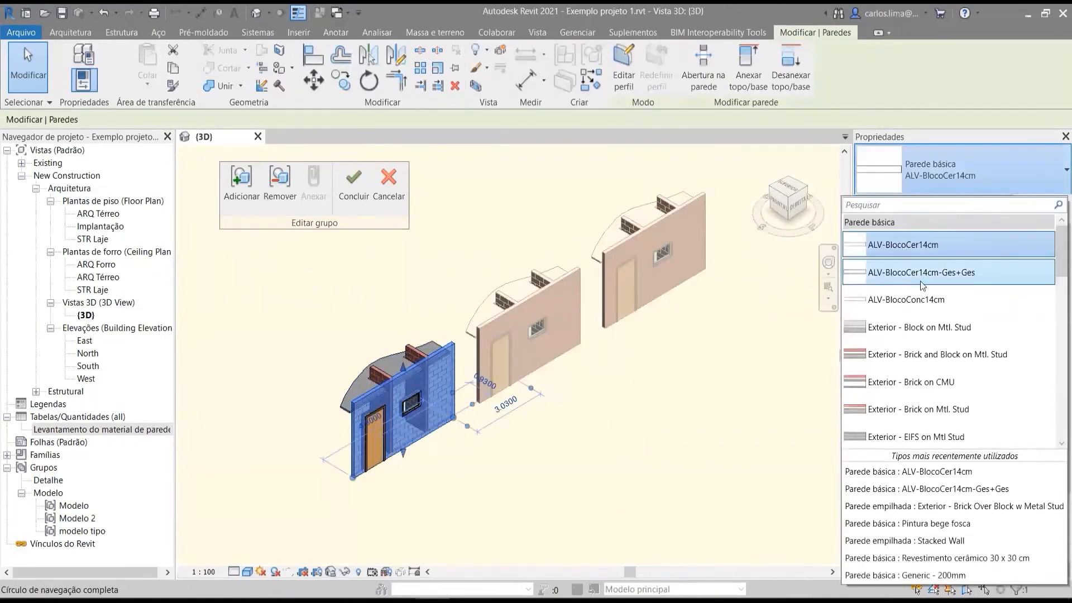
mouse_move(928, 273)
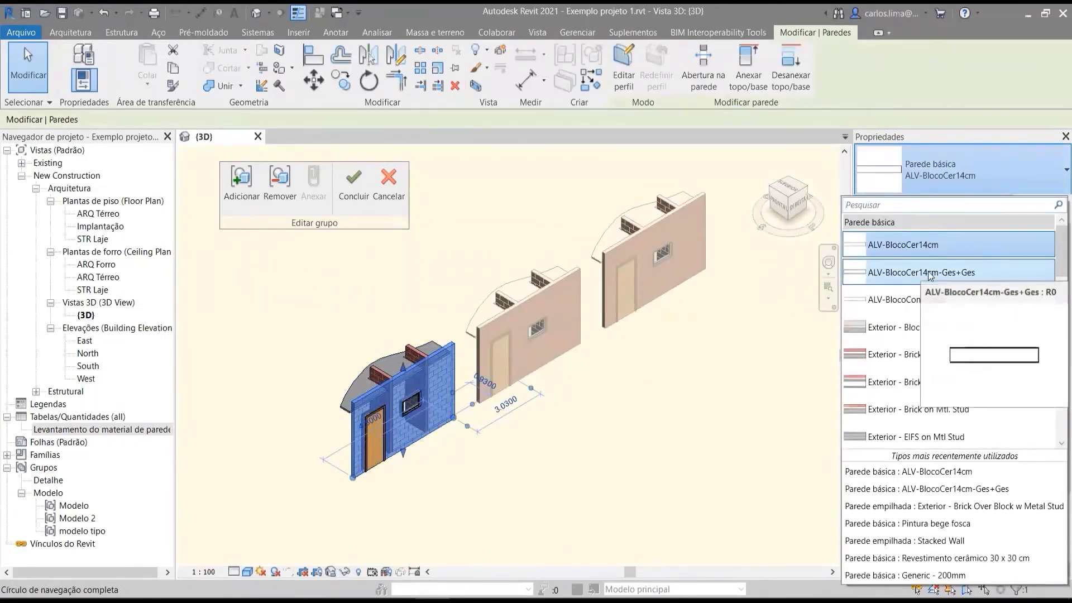
click(929, 273)
click(496, 488)
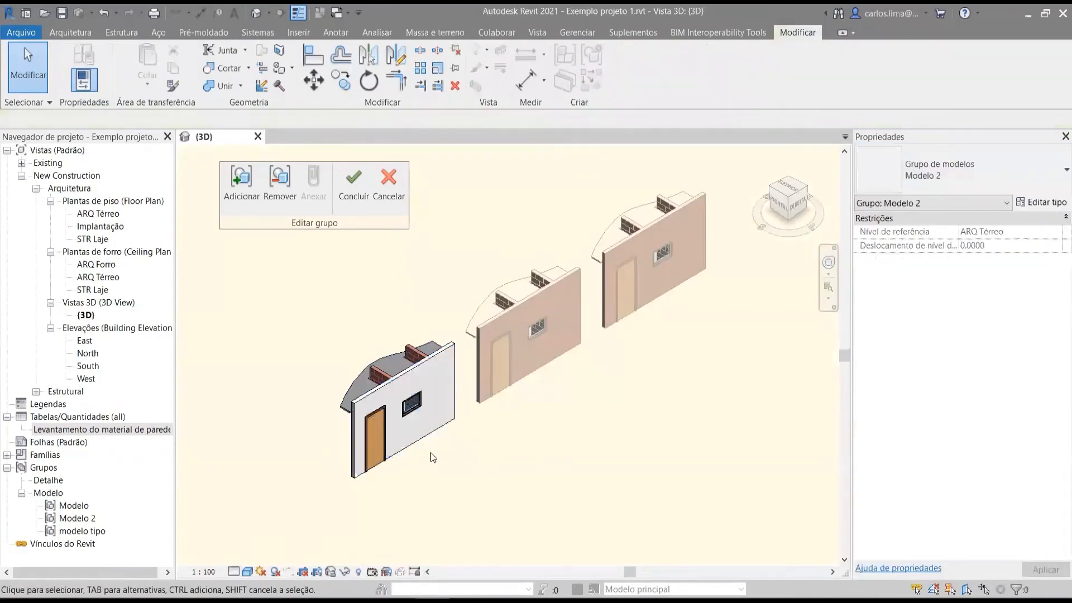
scroll(391, 410, up, 2)
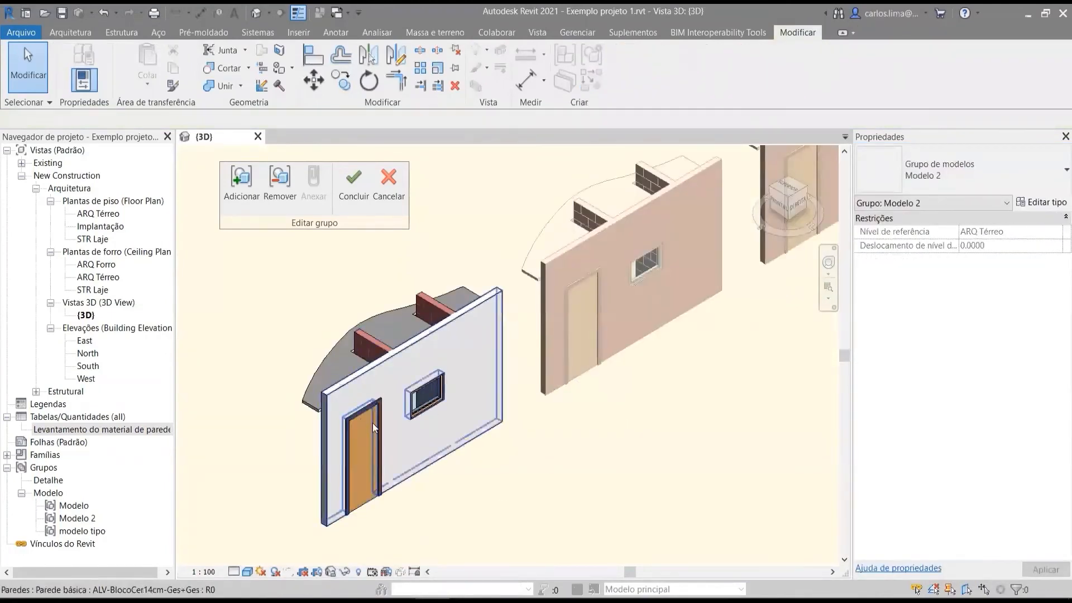
click(358, 193)
click(432, 423)
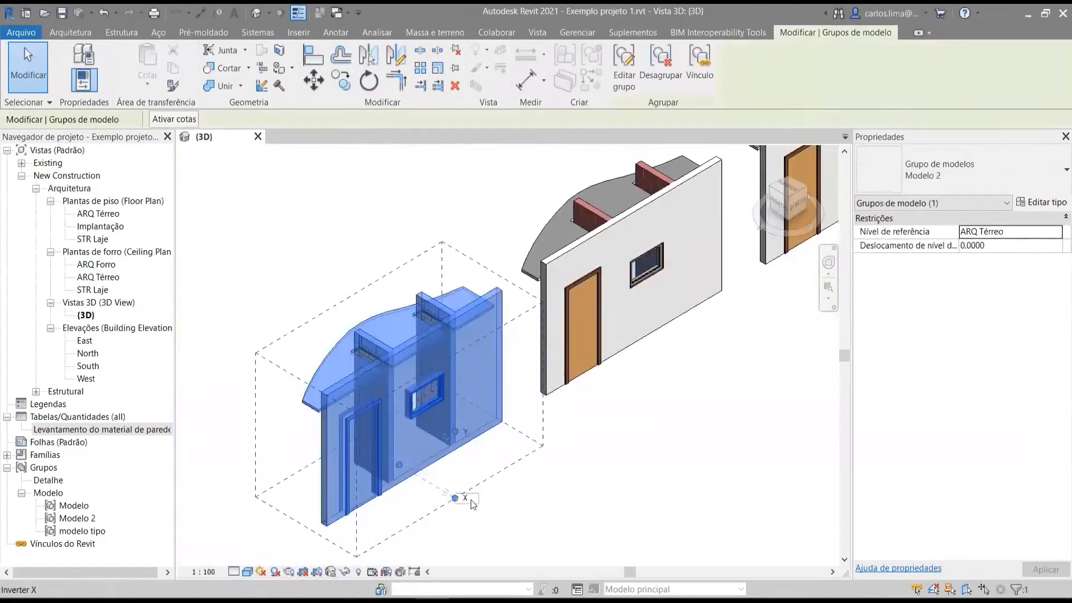
click(467, 498)
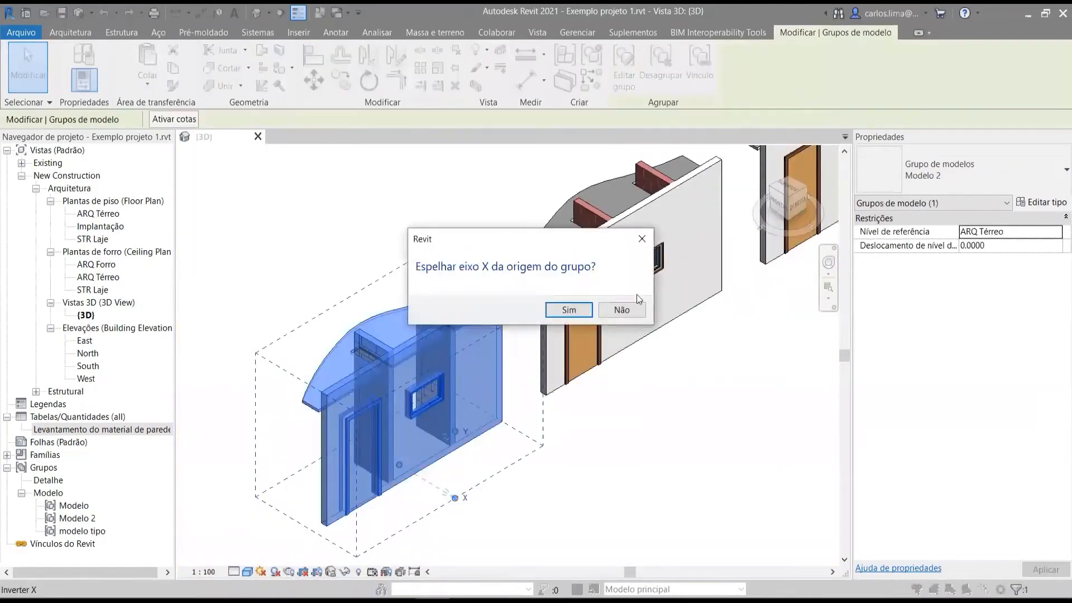
click(641, 244)
click(514, 452)
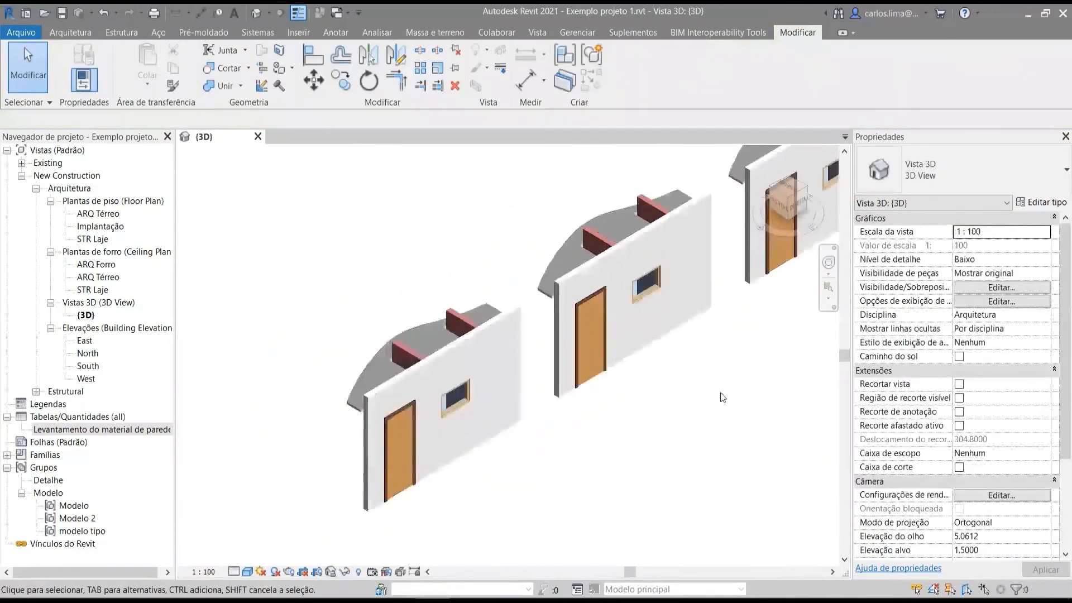
scroll(586, 413, down, 3)
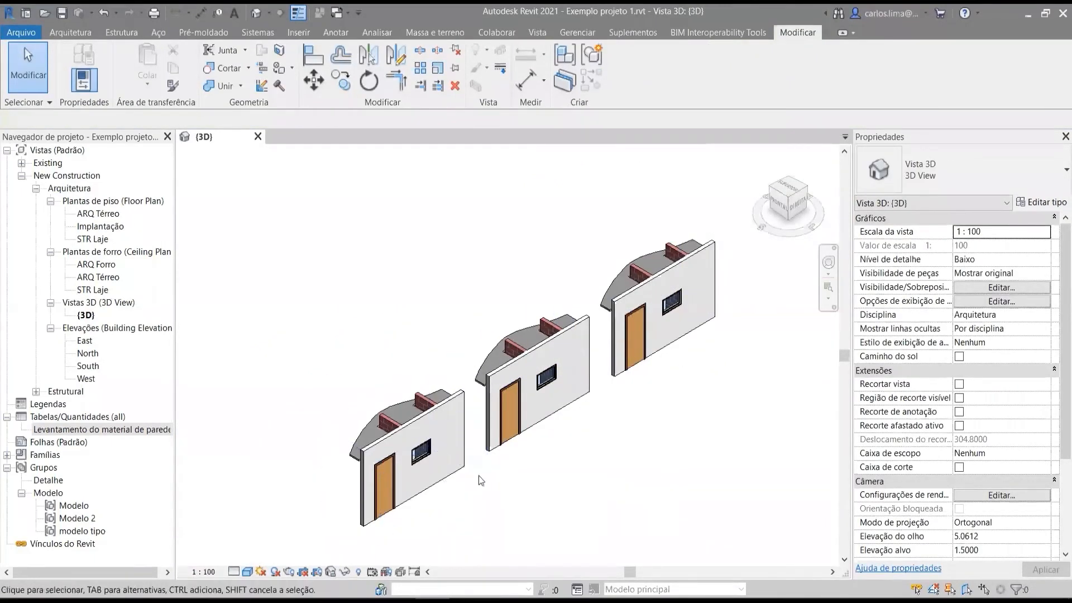
Open the nearest Modelo 2 group for editing and try to switch its door-and-window wall to Stacked Wall
click(471, 456)
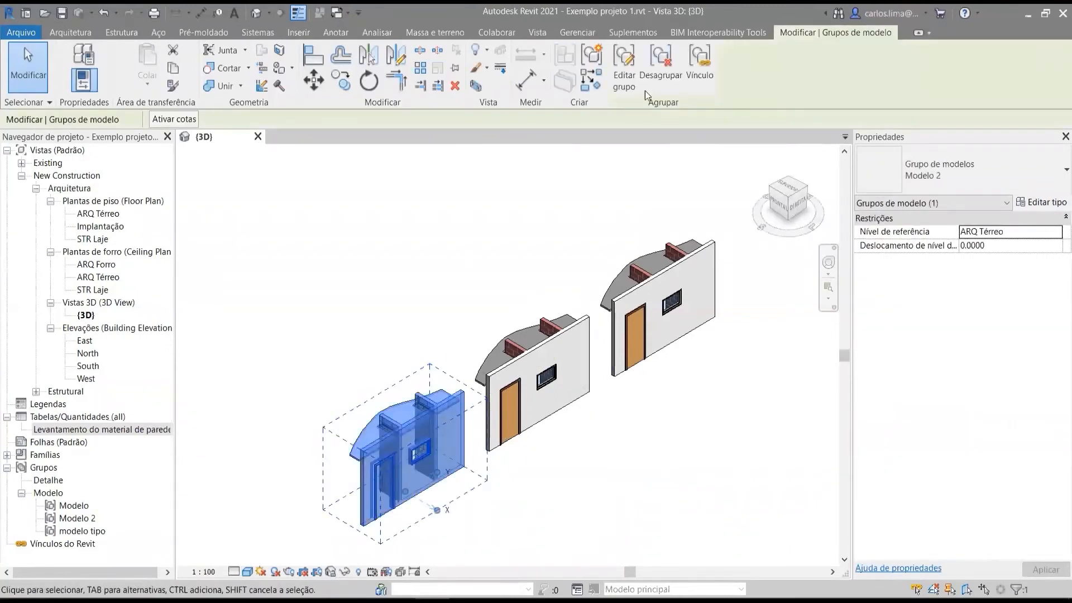
click(624, 67)
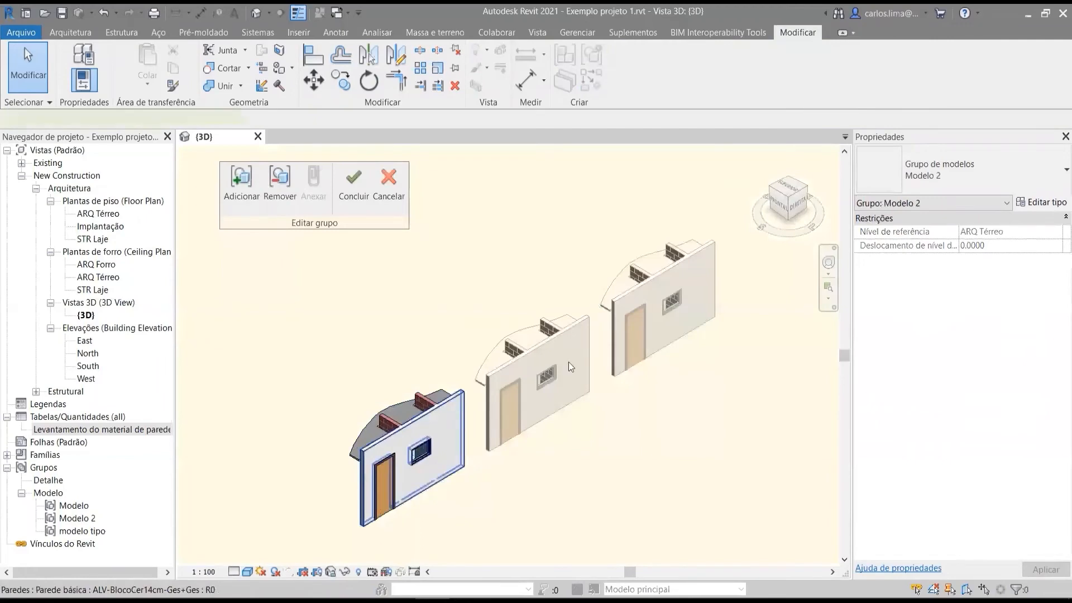
click(447, 429)
click(960, 167)
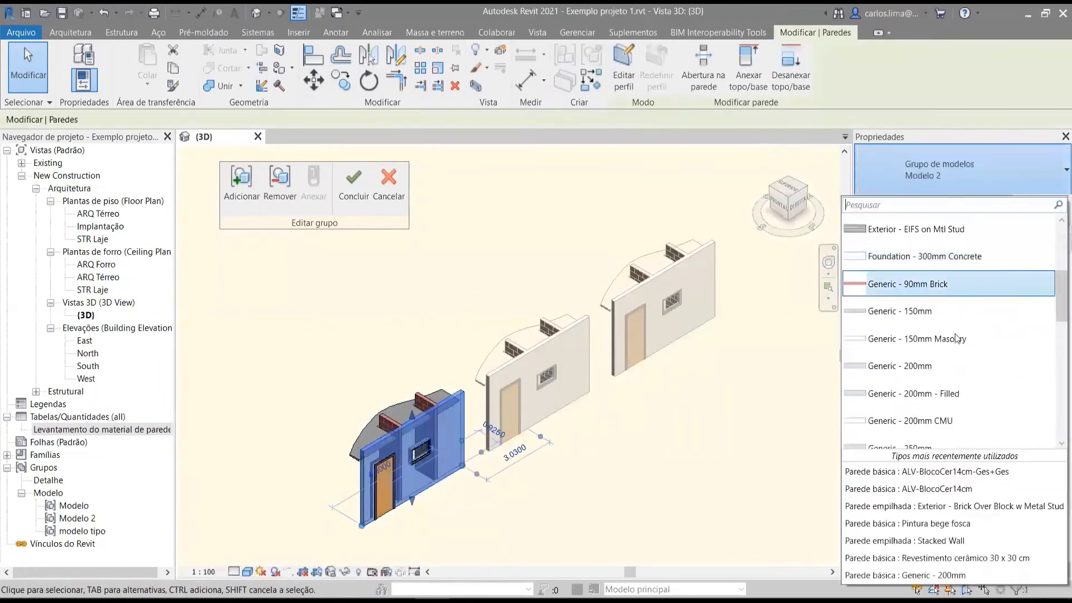
scroll(956, 338, down, 8)
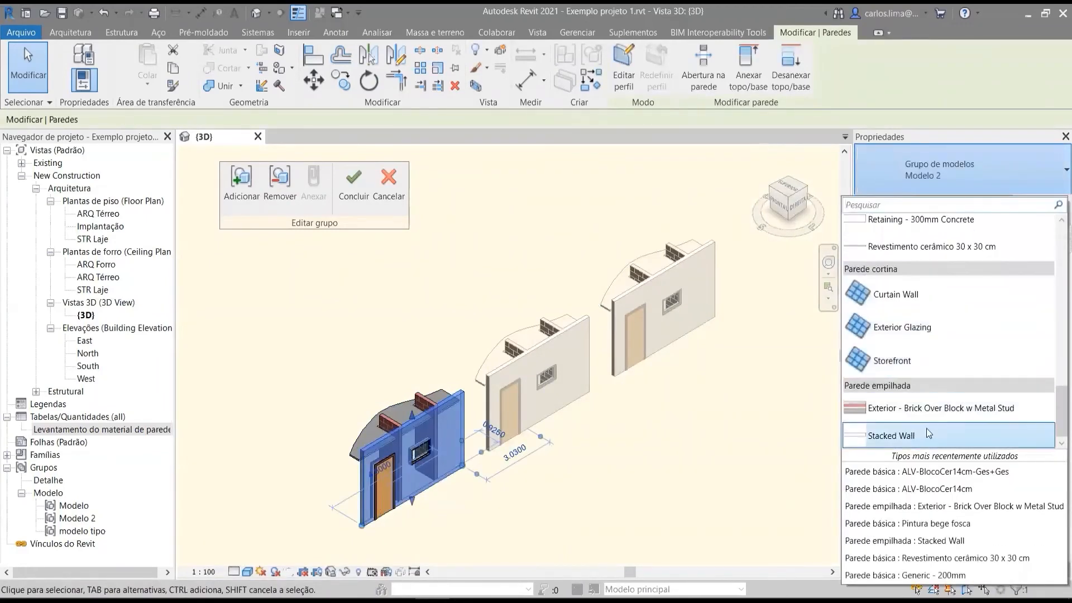
click(926, 434)
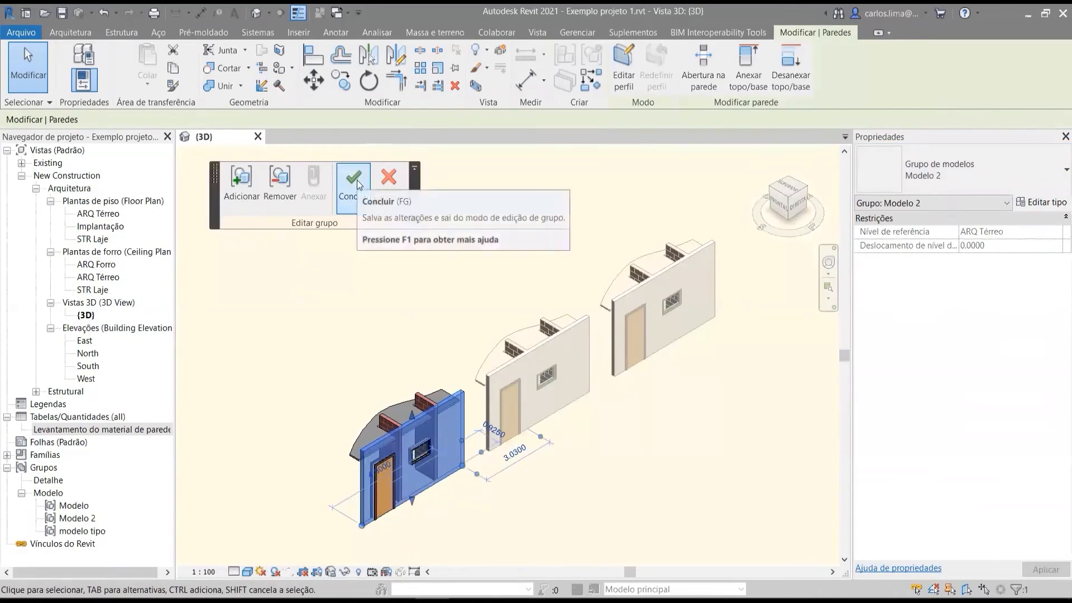
click(404, 321)
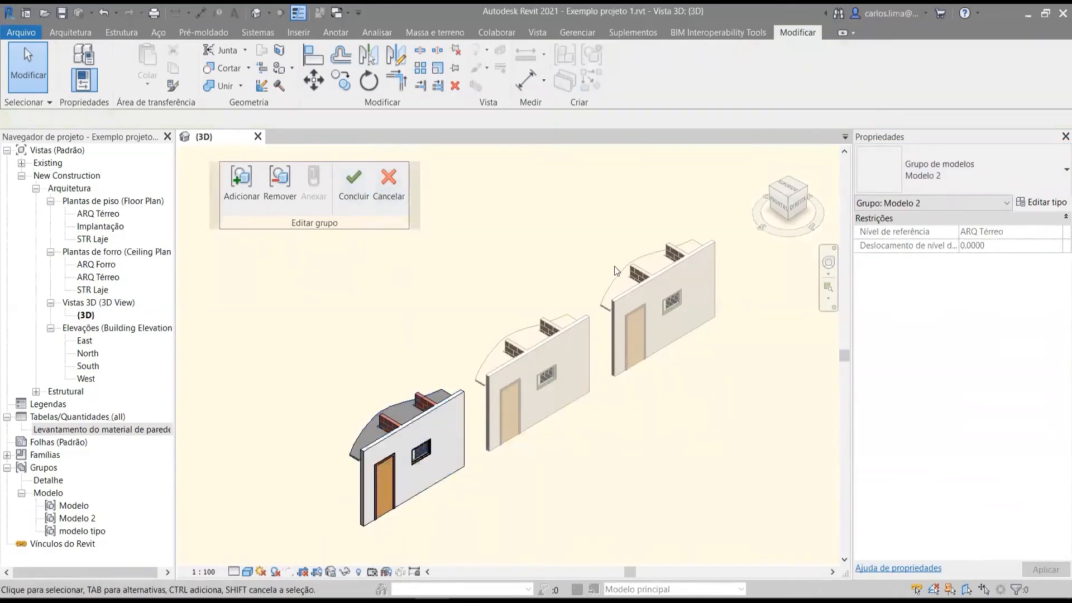
Assign the Stacked Wall type to the selected group's door-and-window wall and finish the group edit
click(441, 446)
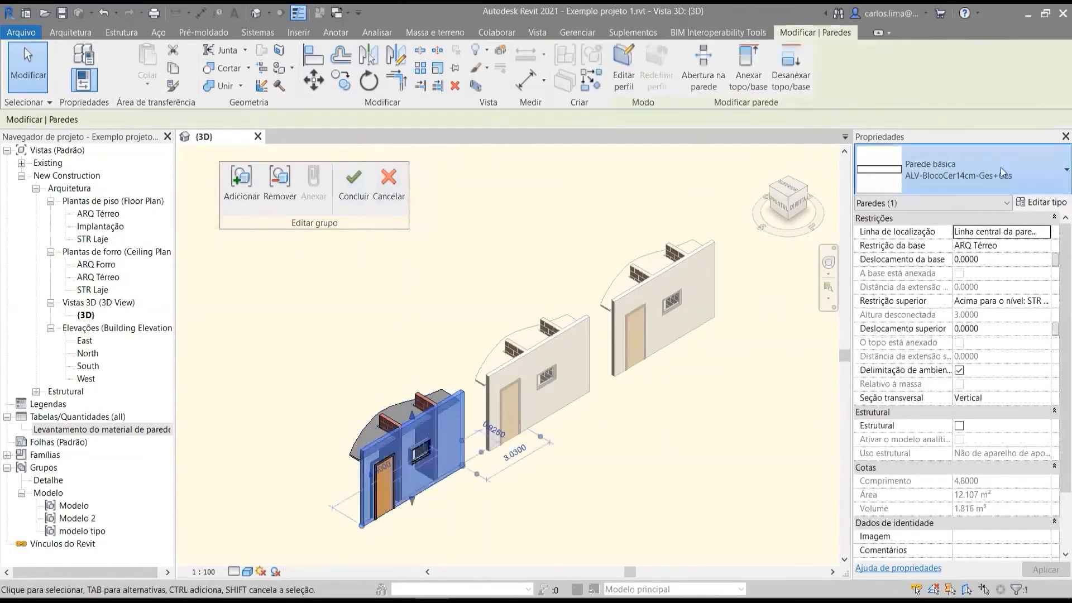
click(960, 169)
scroll(966, 369, down, 10)
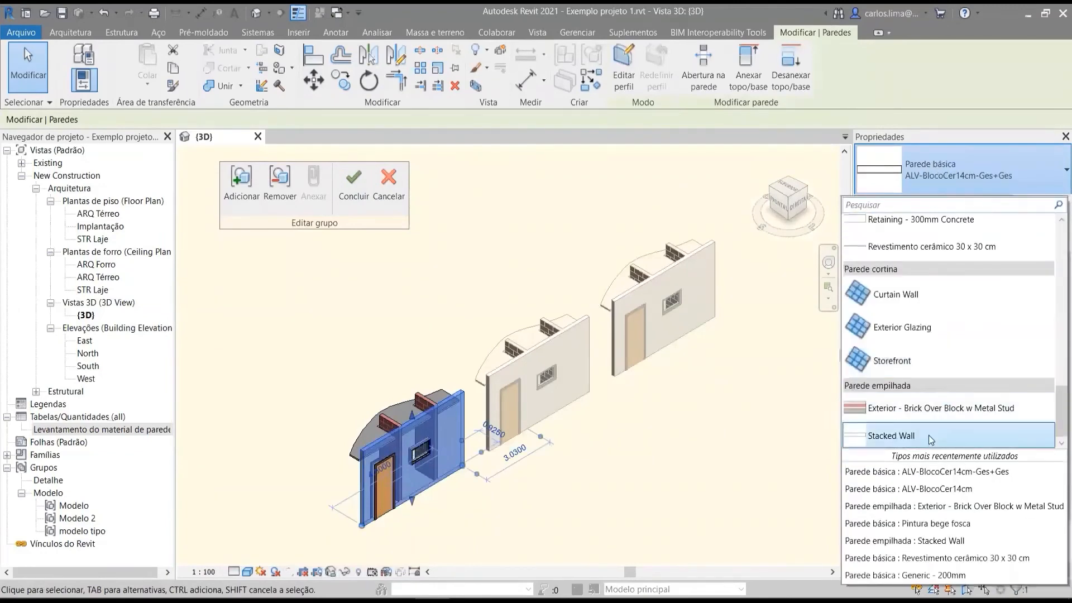
click(928, 436)
click(582, 516)
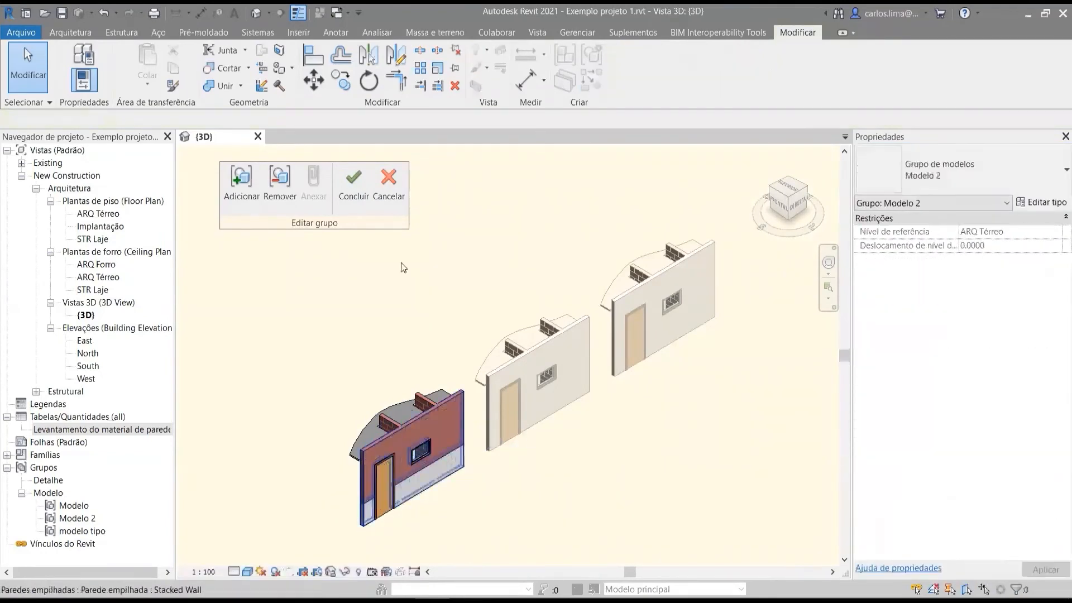
click(354, 190)
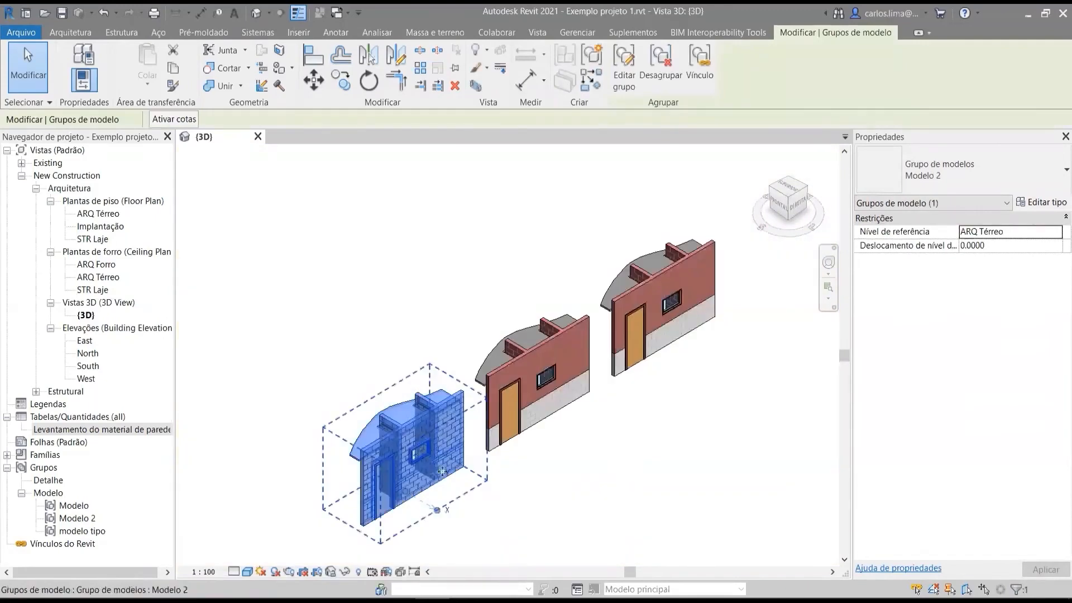
click(714, 402)
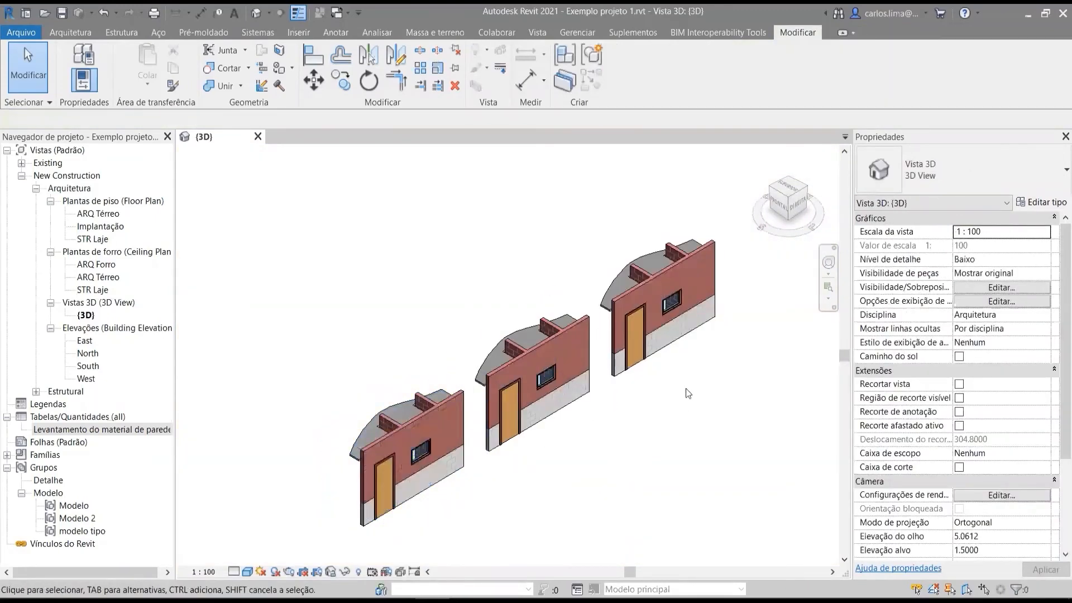
Reopen the nearest Modelo 2 group for editing in the 3D view
scroll(552, 434, up, 1)
scroll(704, 323, down, 2)
middle_drag(589, 417, 536, 424)
scroll(484, 440, up, 2)
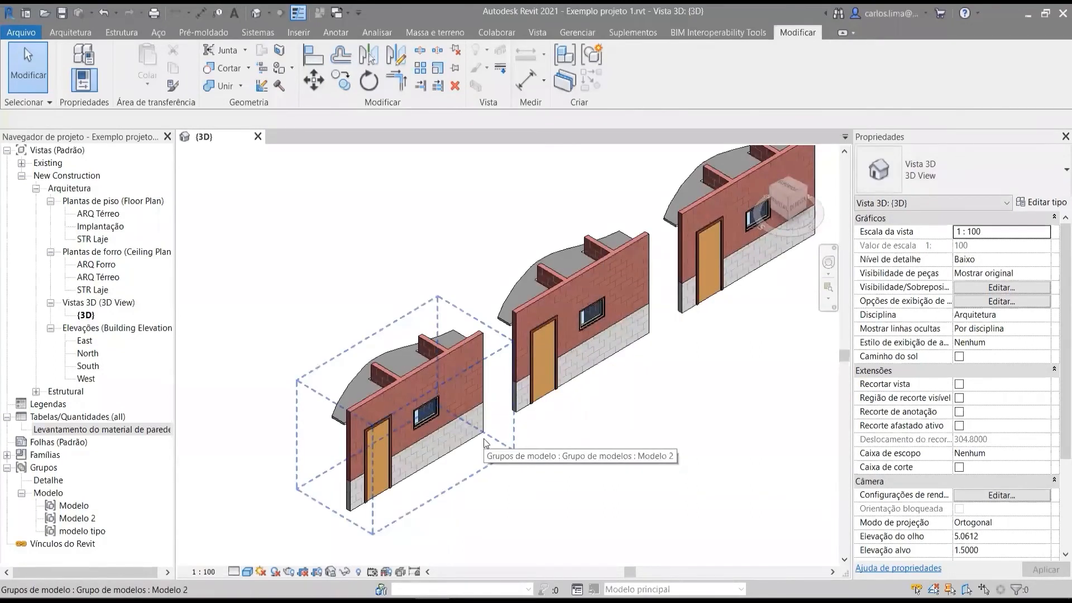
click(485, 443)
click(632, 75)
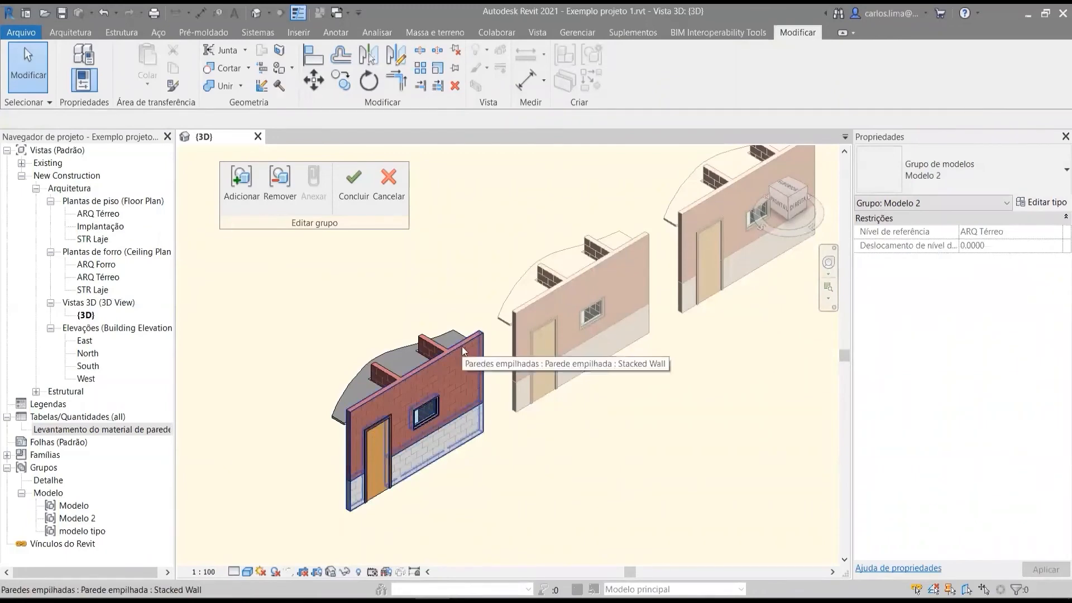
Change the group's stacked wall to the ALV-BlocoCer14cm basic wall type and finish editing the group
click(467, 367)
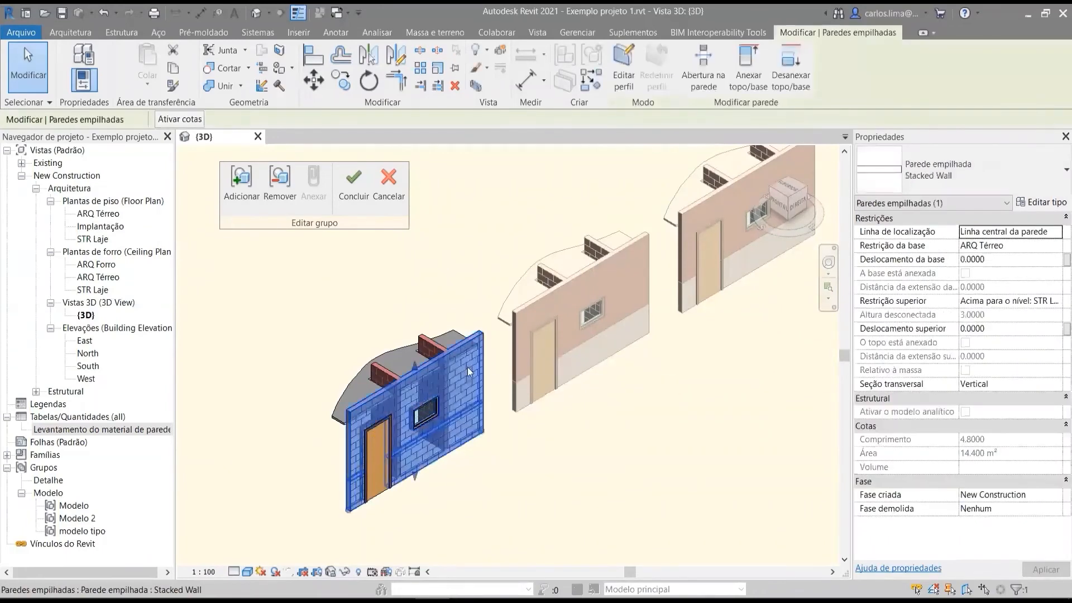
click(956, 162)
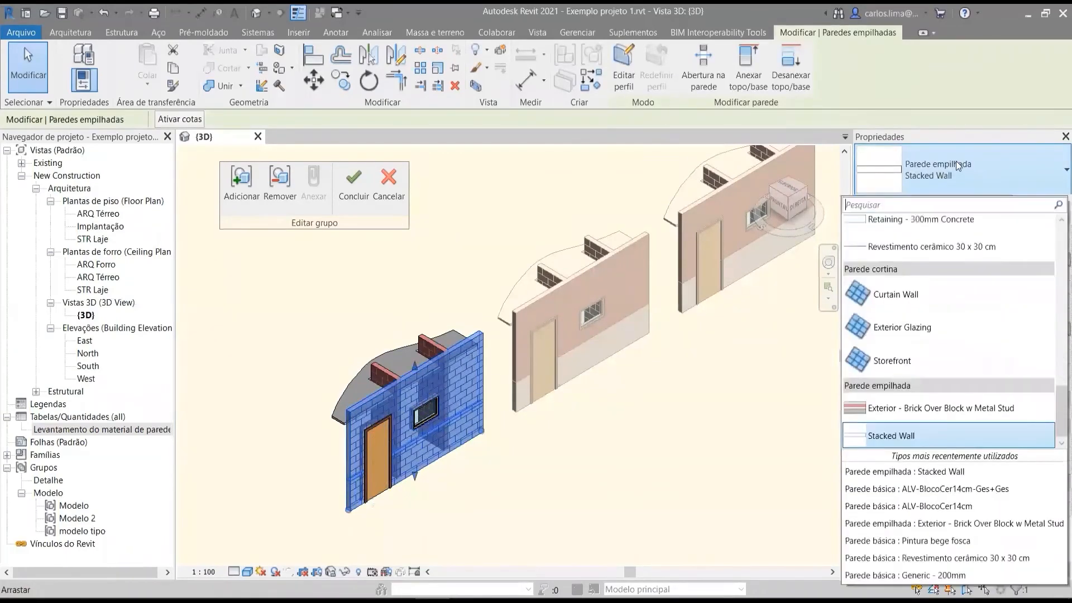
scroll(950, 294, up, 10)
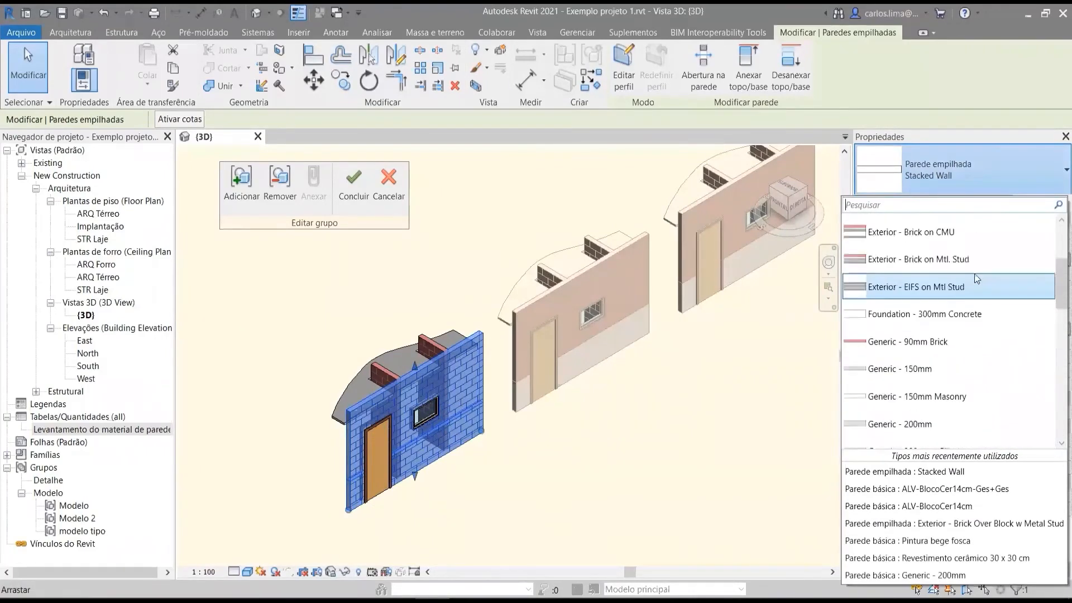
click(953, 252)
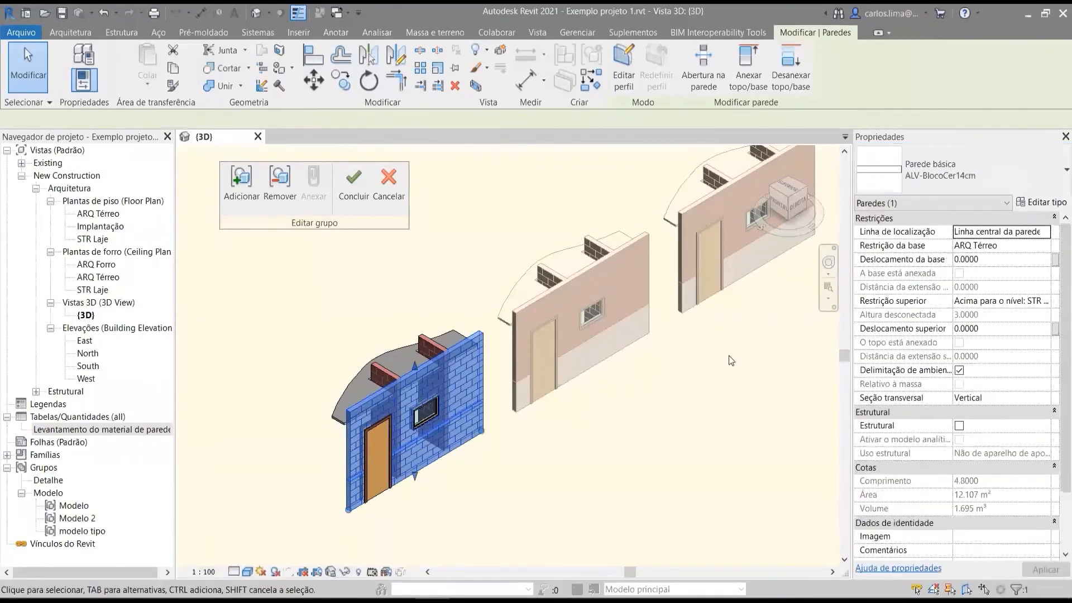
click(599, 455)
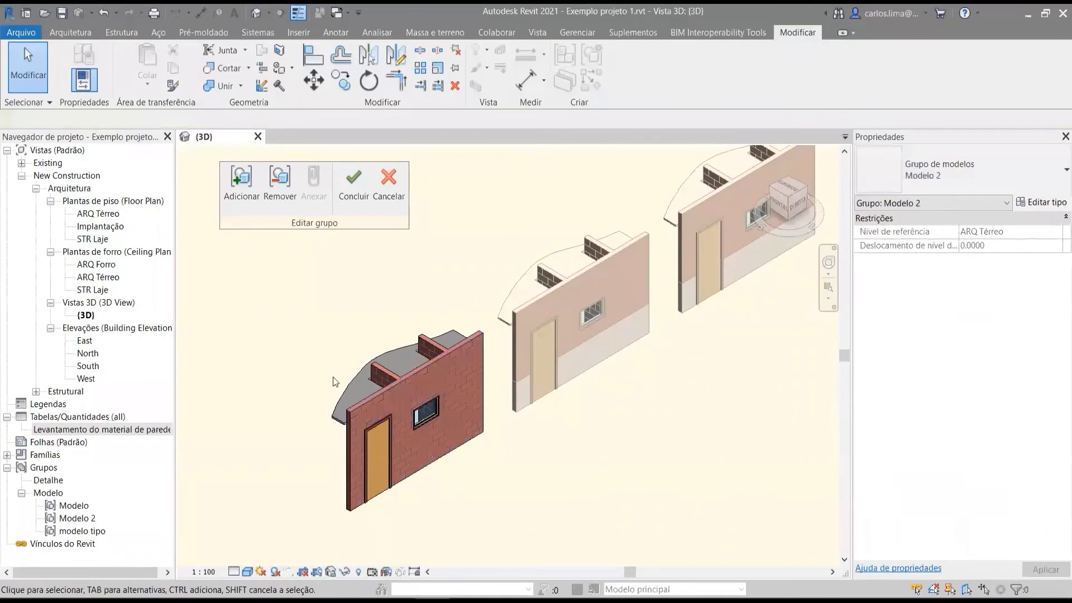
scroll(357, 454, up, 5)
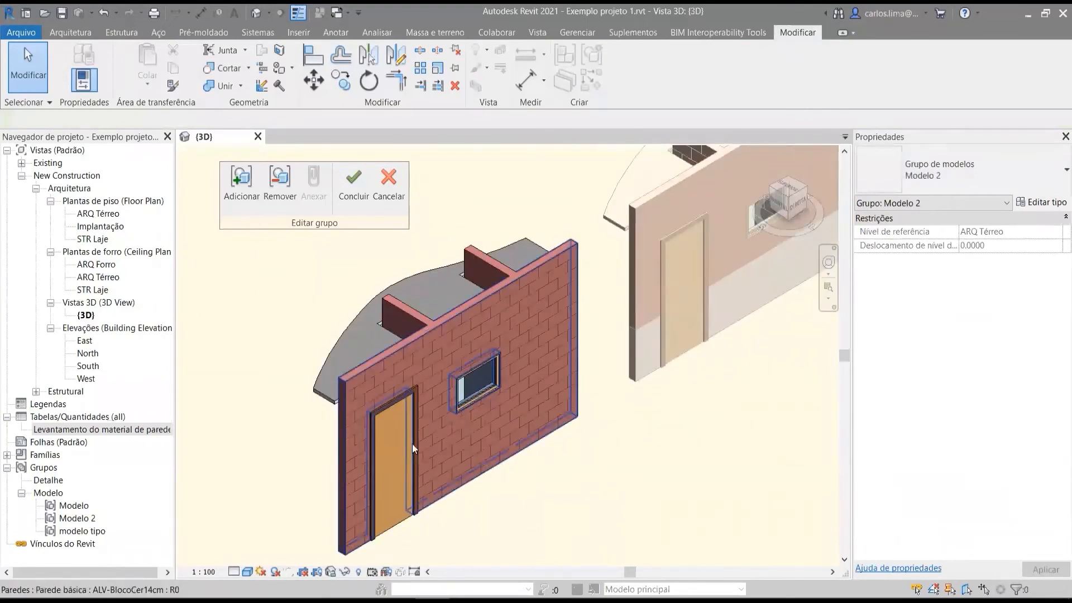
click(357, 200)
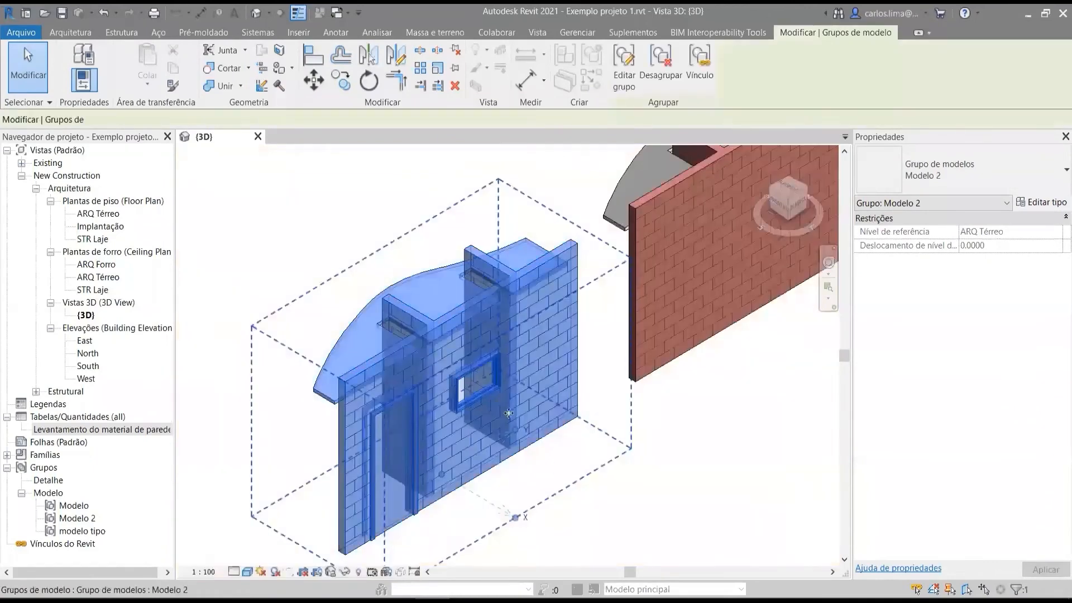
Examine the doors and windows in all the arrayed Modelo 2 instances in the 3D view
key(Escape)
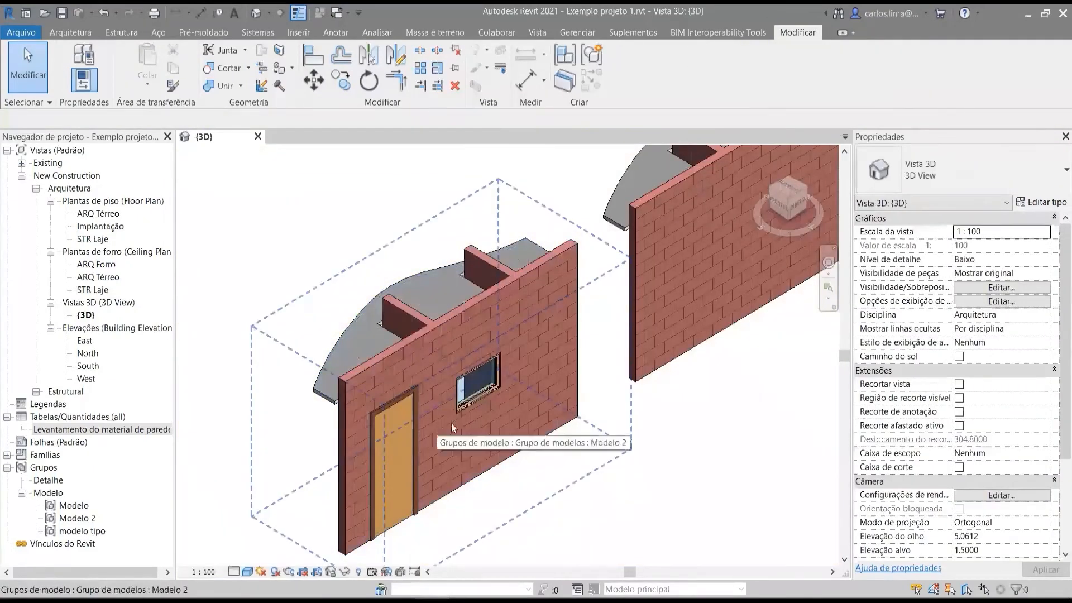
middle_drag(623, 324, 498, 408)
scroll(543, 351, down, 1)
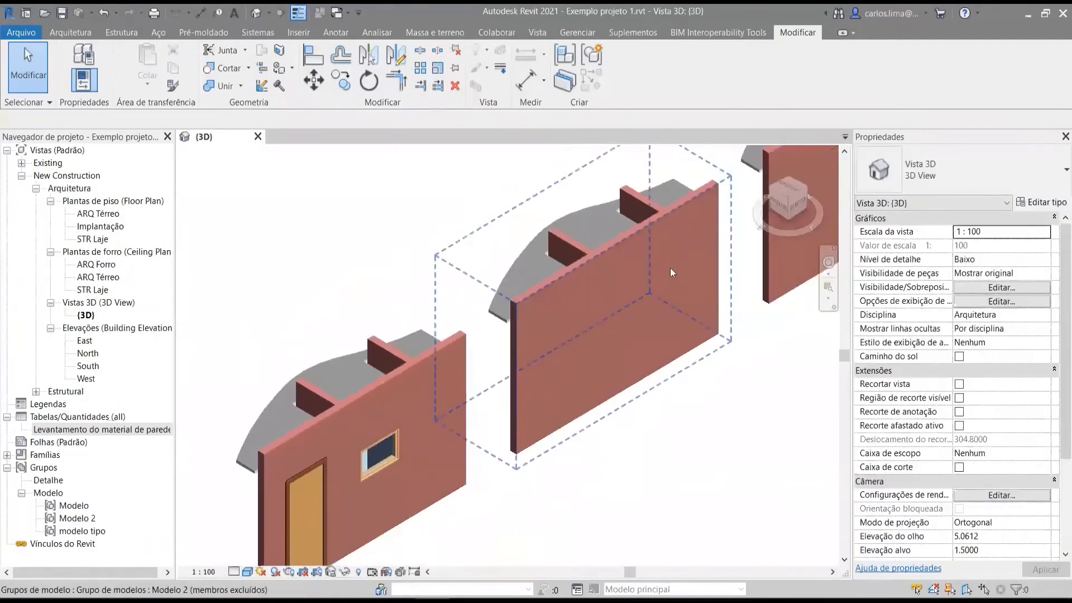
scroll(671, 271, down, 2)
shift+middle_drag(702, 261, 504, 434)
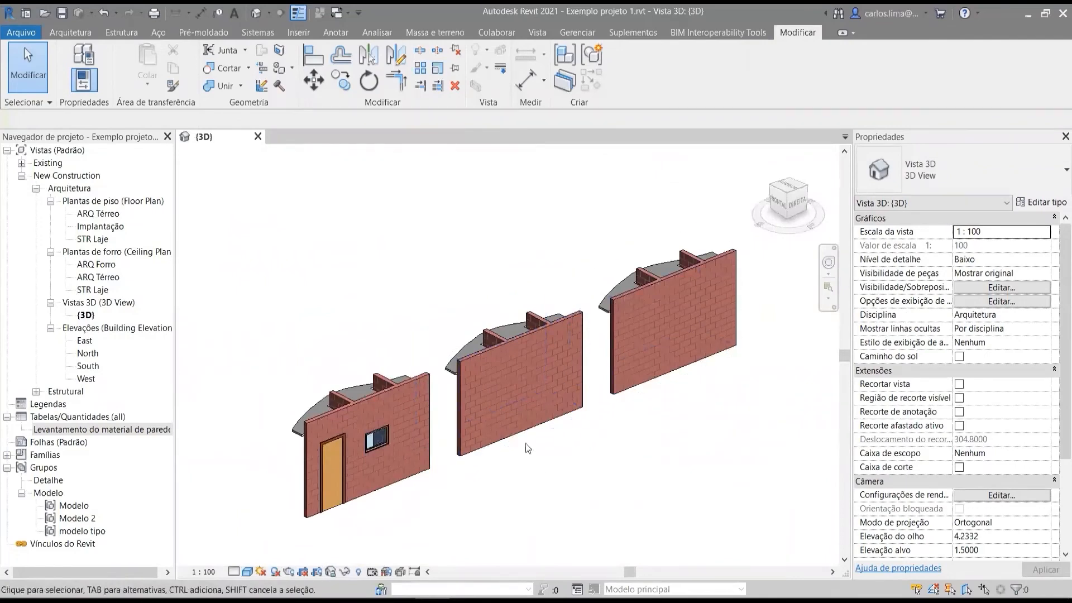
Open the Modelo 2 group instance with the door for editing in the ARQ Térreo floor plan
scroll(522, 436, up, 2)
scroll(522, 436, down, 2)
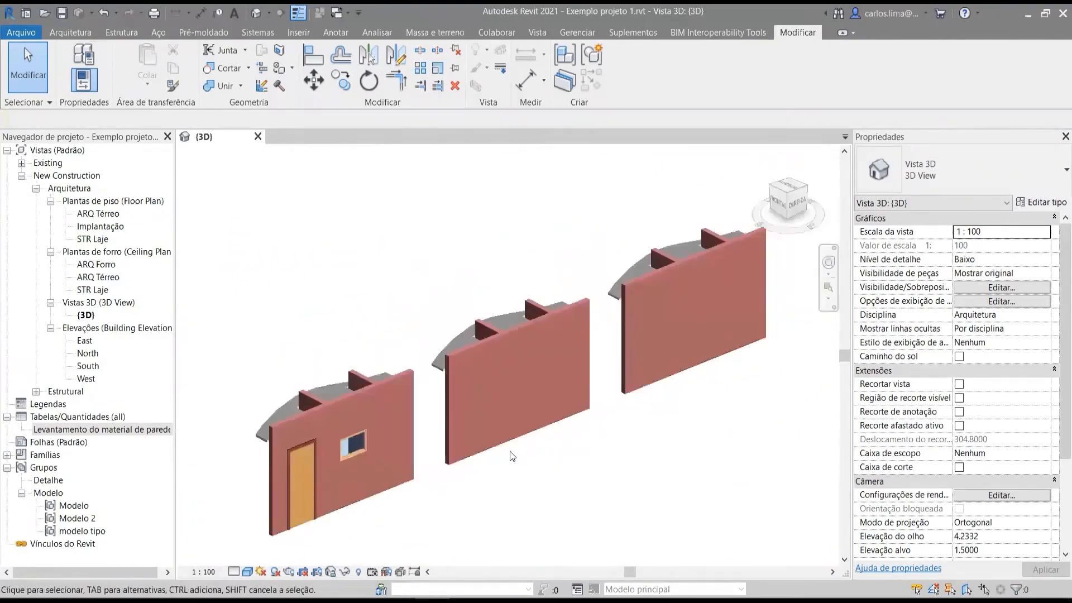
double_click(107, 213)
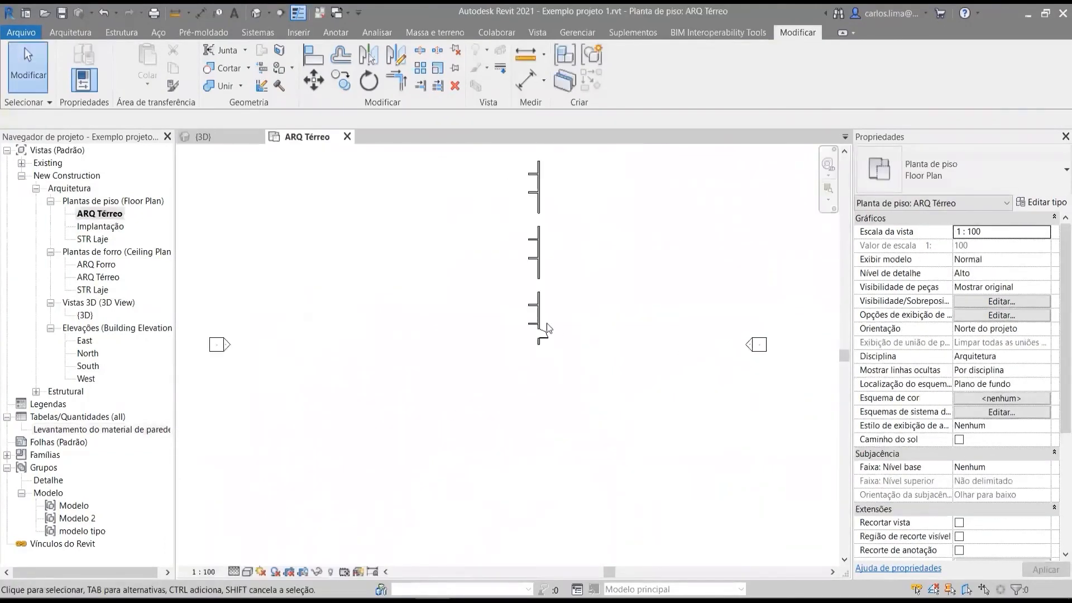
click(541, 314)
click(624, 70)
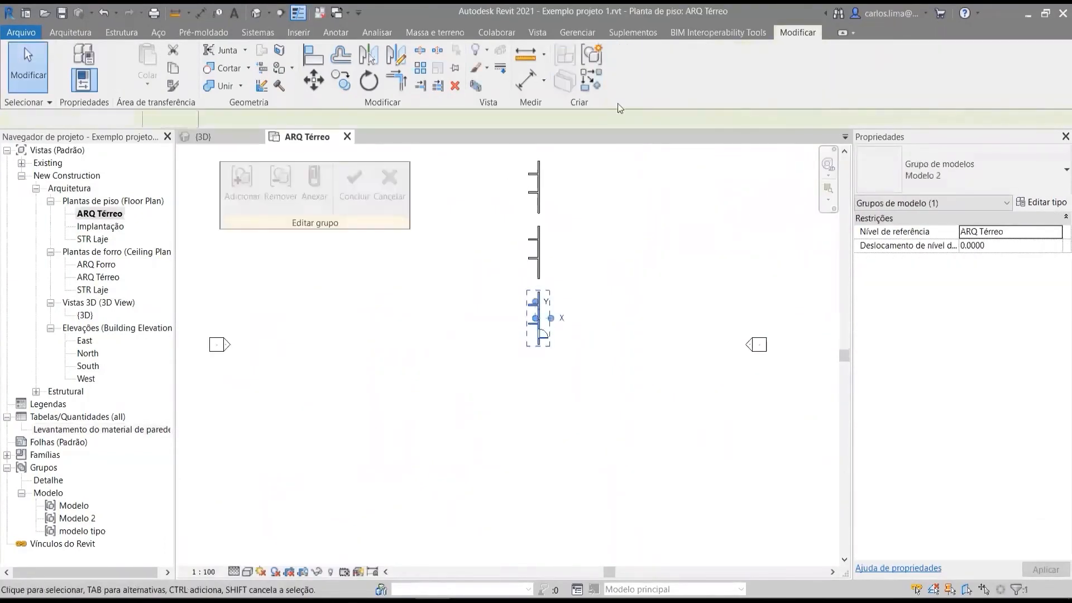
Draw a Pintura bege fosca wall about 4.8 m long inside the group, parallel to the wall with the door
click(86, 32)
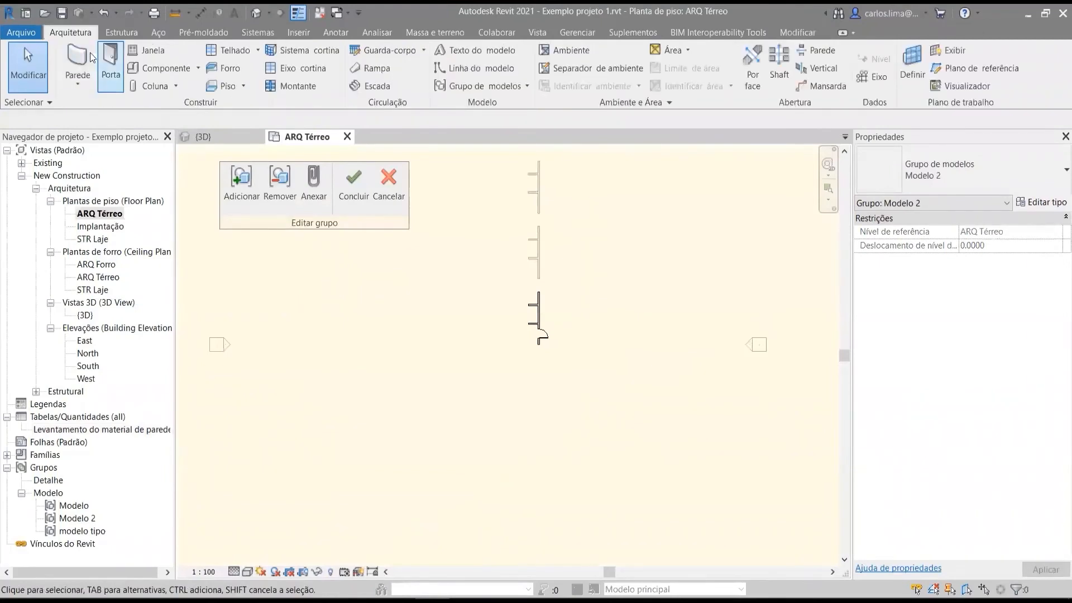
click(83, 62)
click(944, 165)
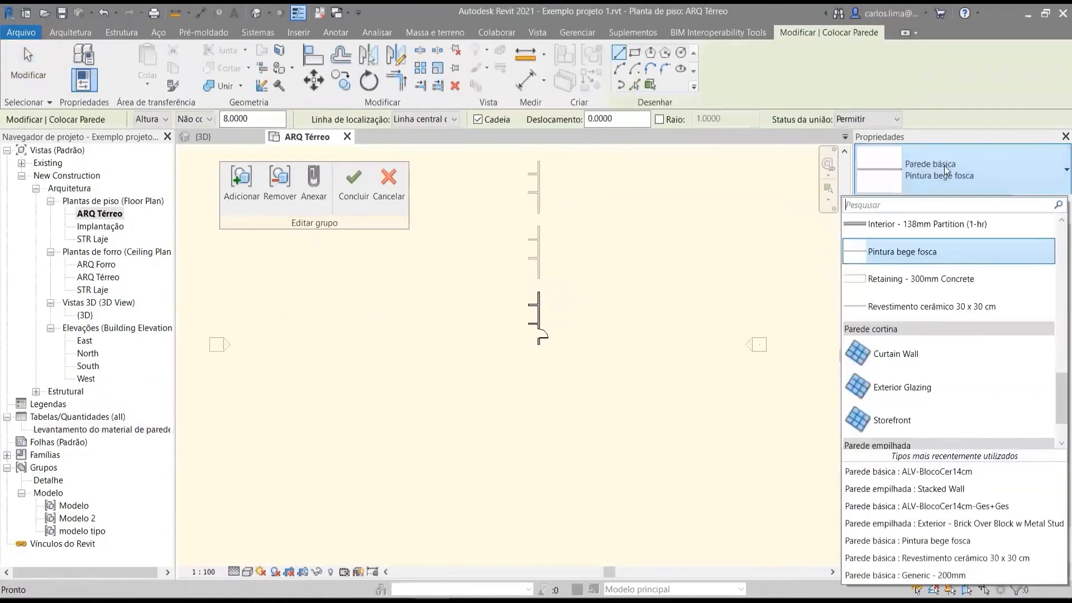
scroll(586, 357, up, 4)
scroll(603, 385, up, 2)
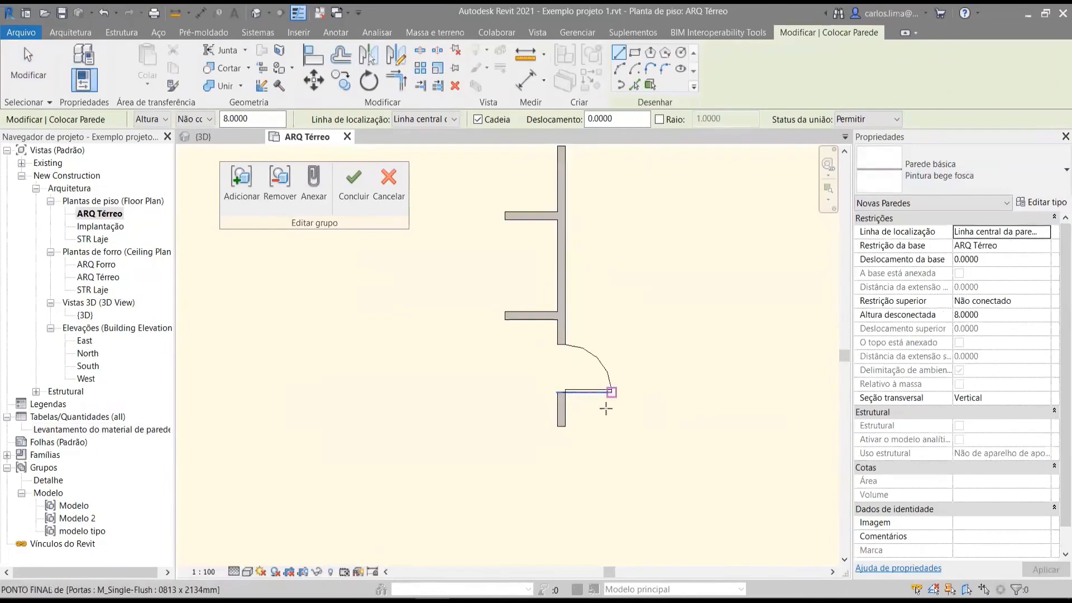
click(604, 427)
middle_drag(595, 273, 578, 265)
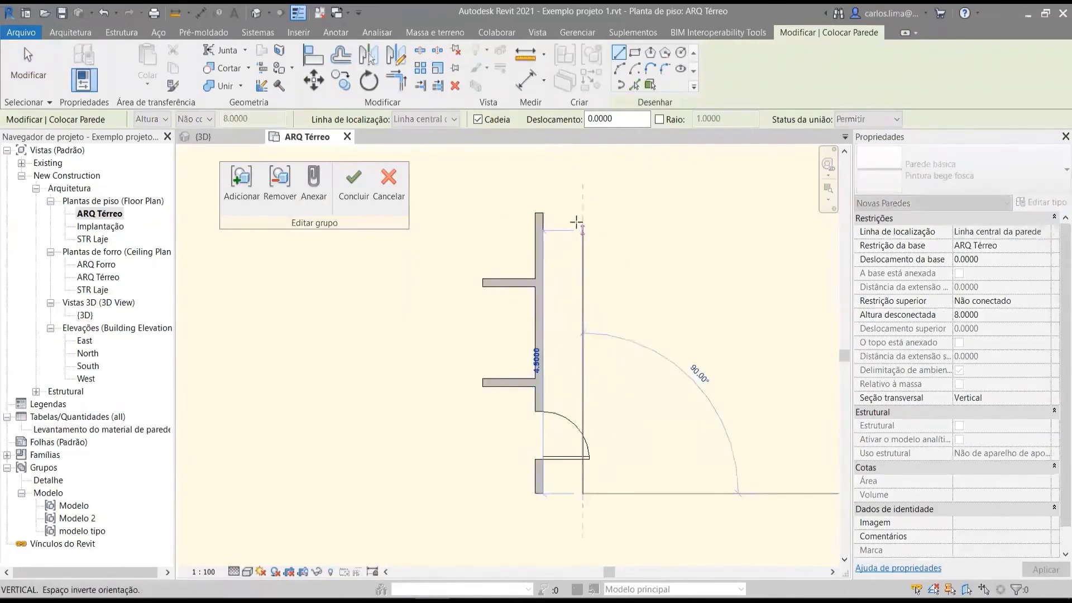
click(578, 213)
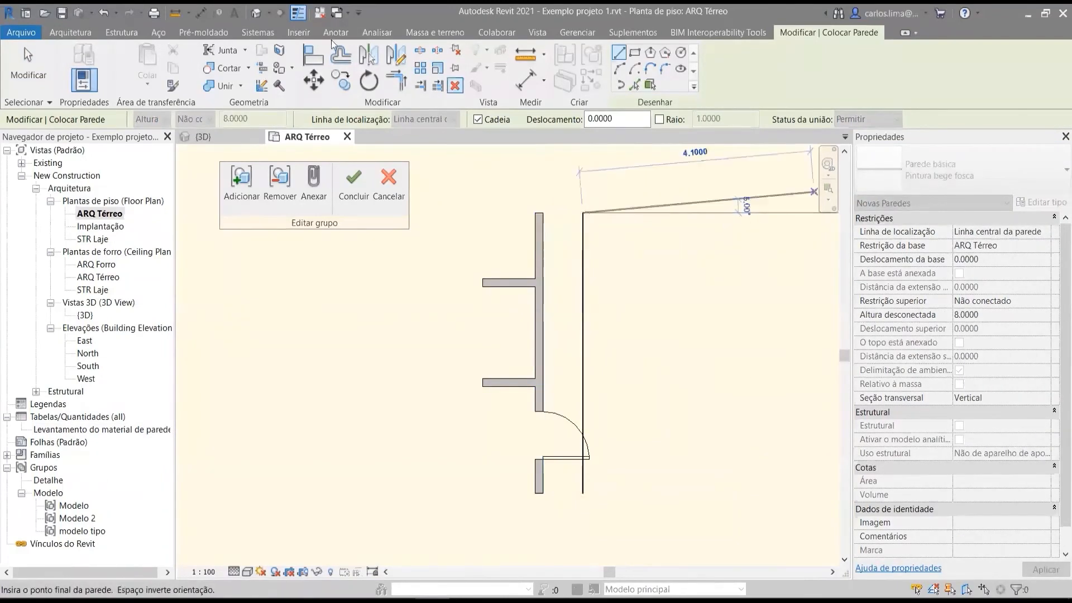
click(256, 13)
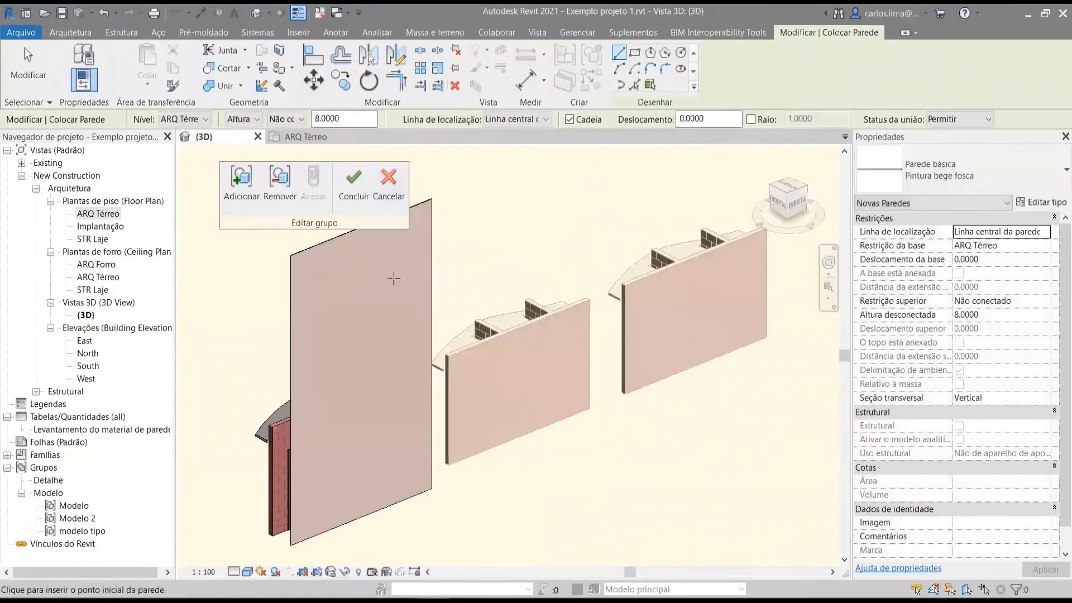
key(Escape)
key(Escape)
Constrain the top of the new Pintura bege fosca wall to the STR Laje level
click(416, 264)
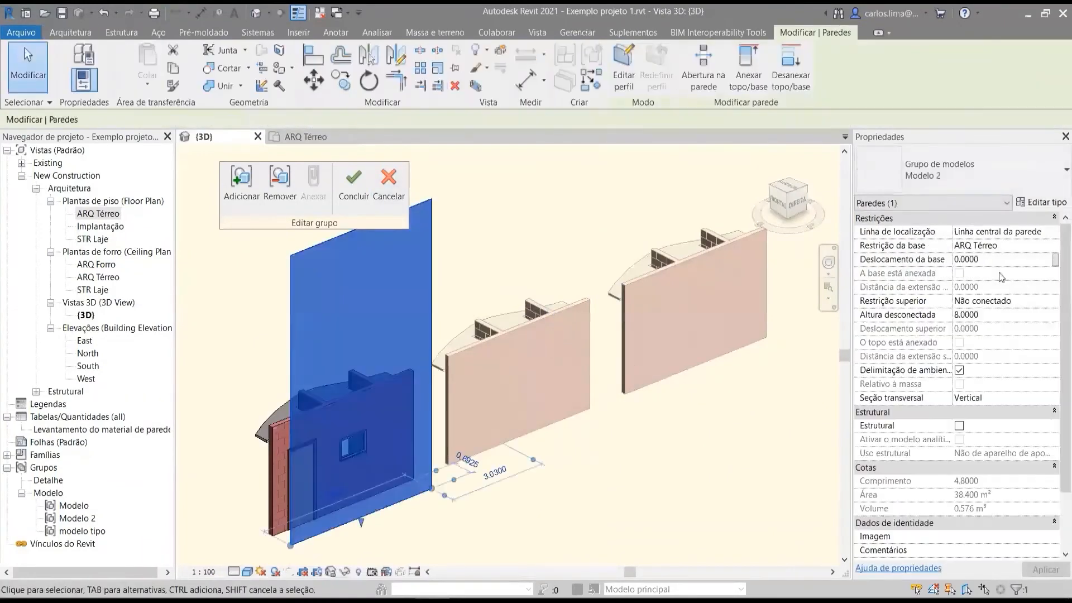
click(1048, 305)
click(1045, 301)
click(1019, 351)
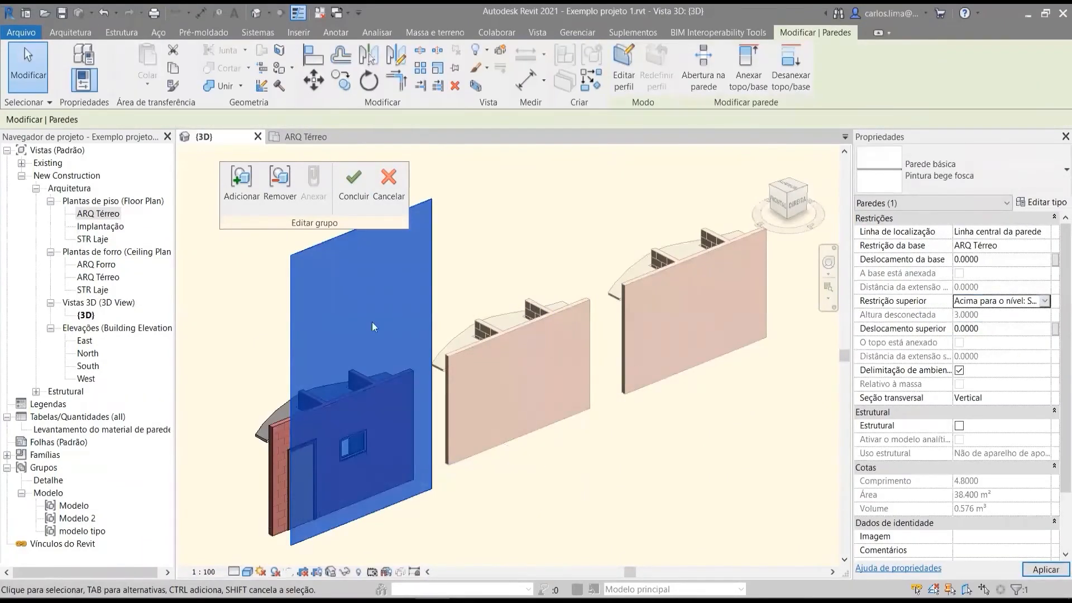
Align the Pintura bege fosca wall with the outer face of the door wall in the ARQ Térreo plan
double_click(98, 214)
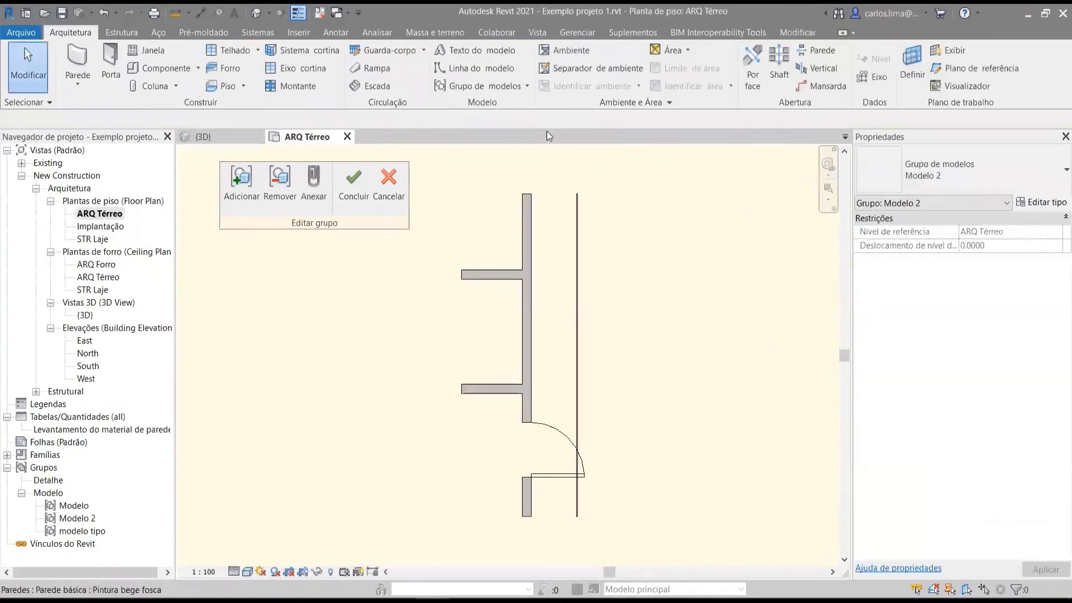
click(797, 35)
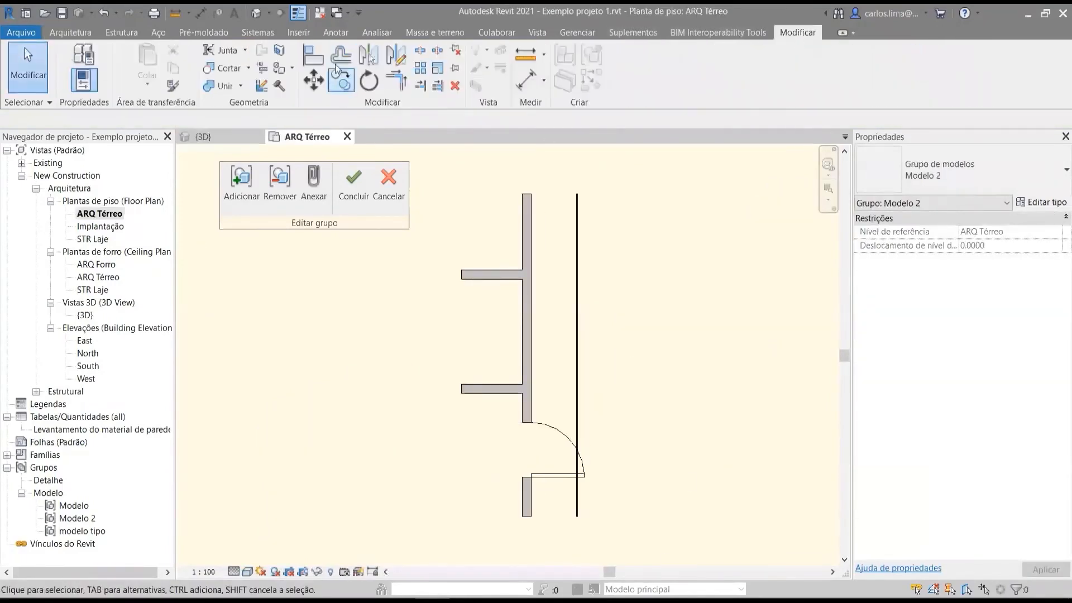
click(313, 56)
click(531, 264)
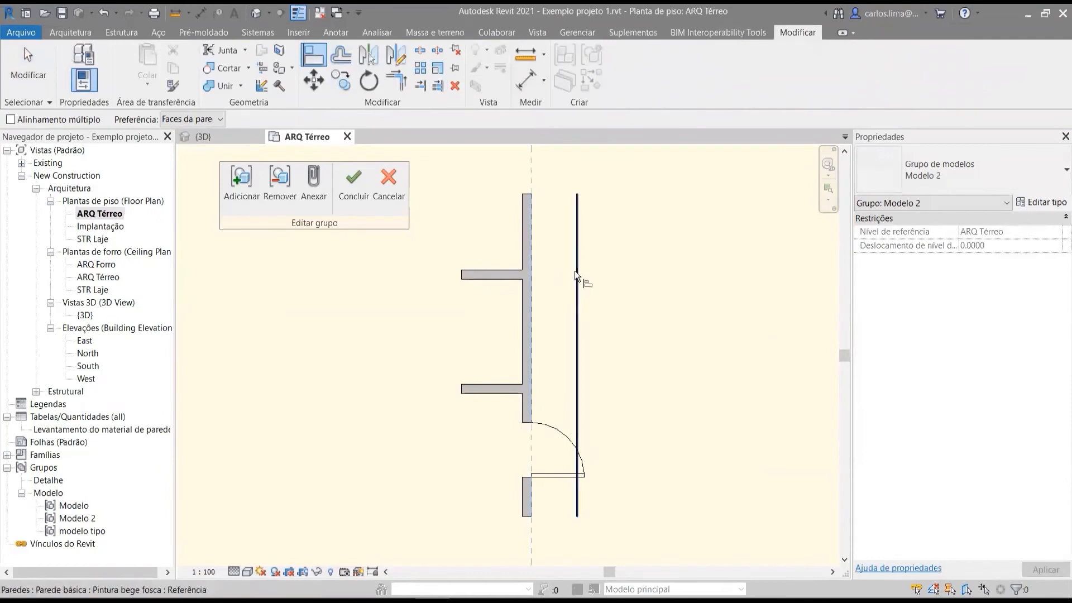
scroll(574, 266, up, 2)
click(574, 265)
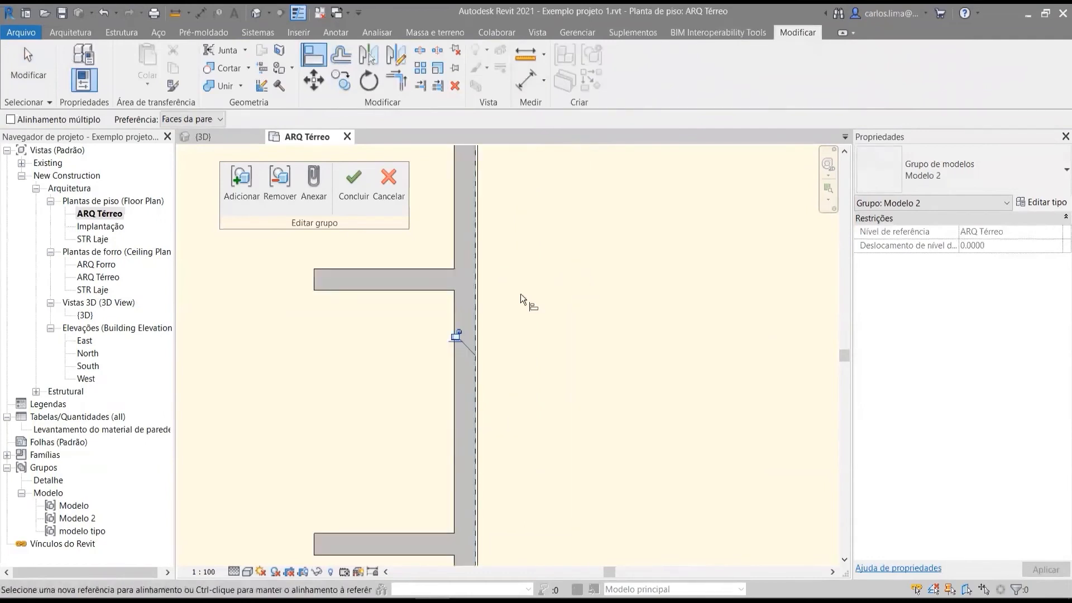
scroll(530, 313, down, 1)
Join the finish wall with the block wall in the 3D view so the door and window cut it, and finish the group edit
click(257, 12)
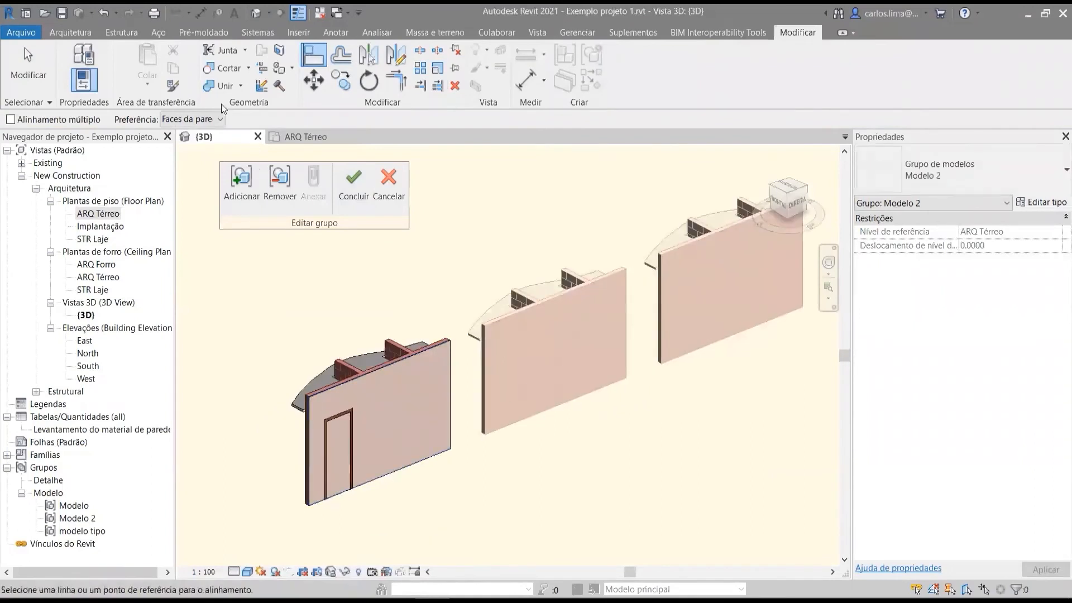
click(219, 90)
click(353, 394)
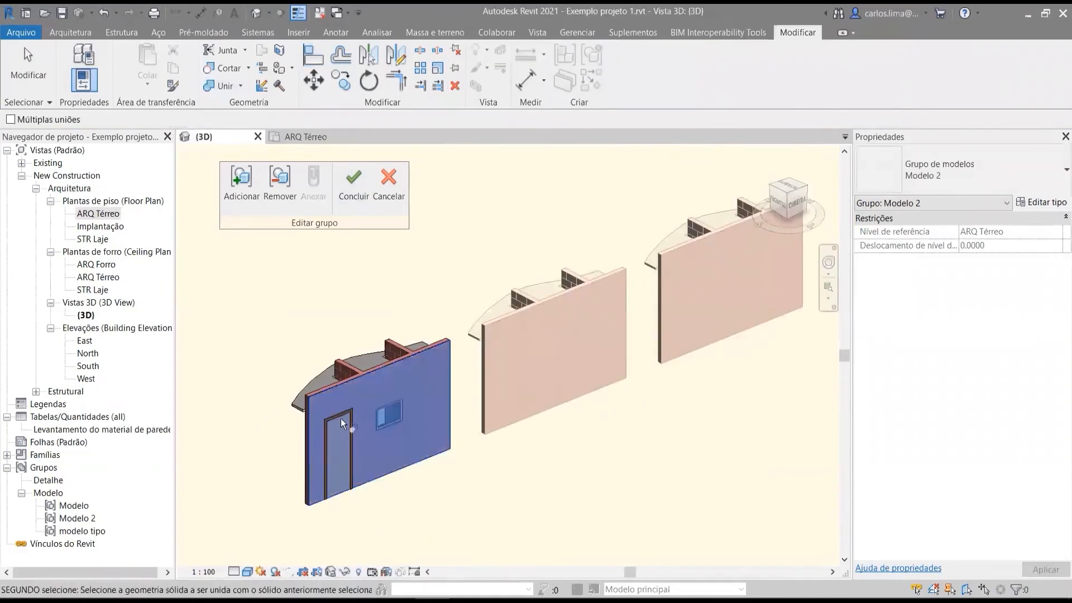
click(317, 387)
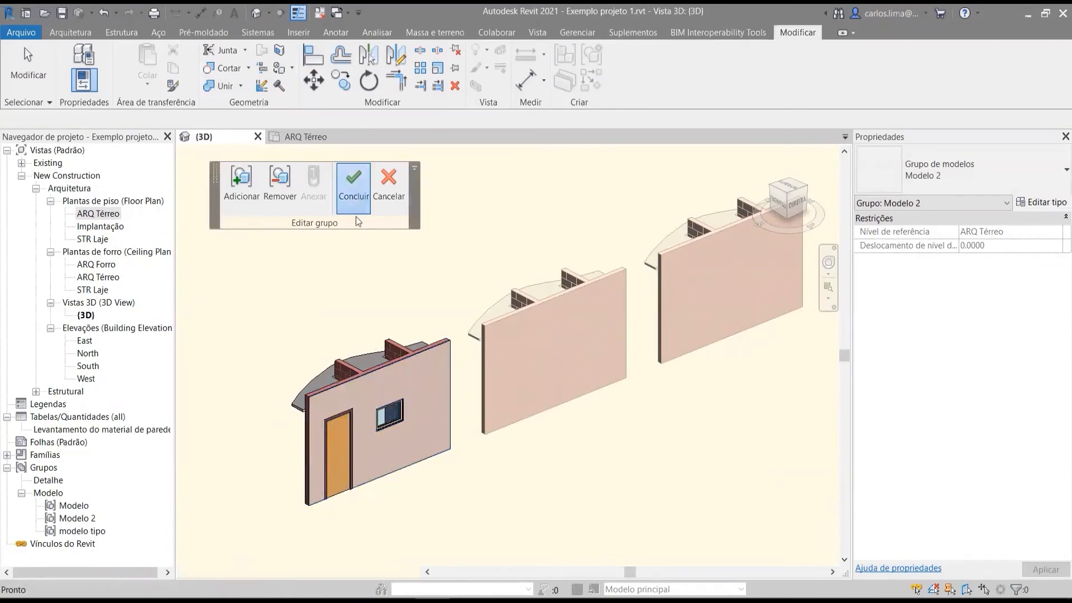
click(360, 198)
click(557, 503)
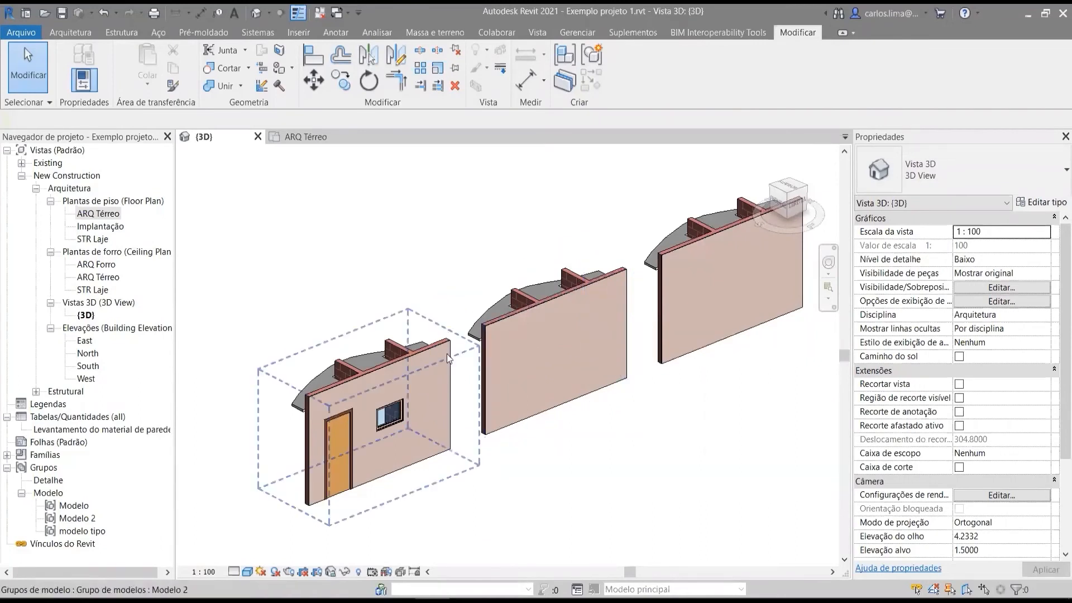
Delete the two Modelo 2 instances that lack a door and window from the 3D view
click(504, 391)
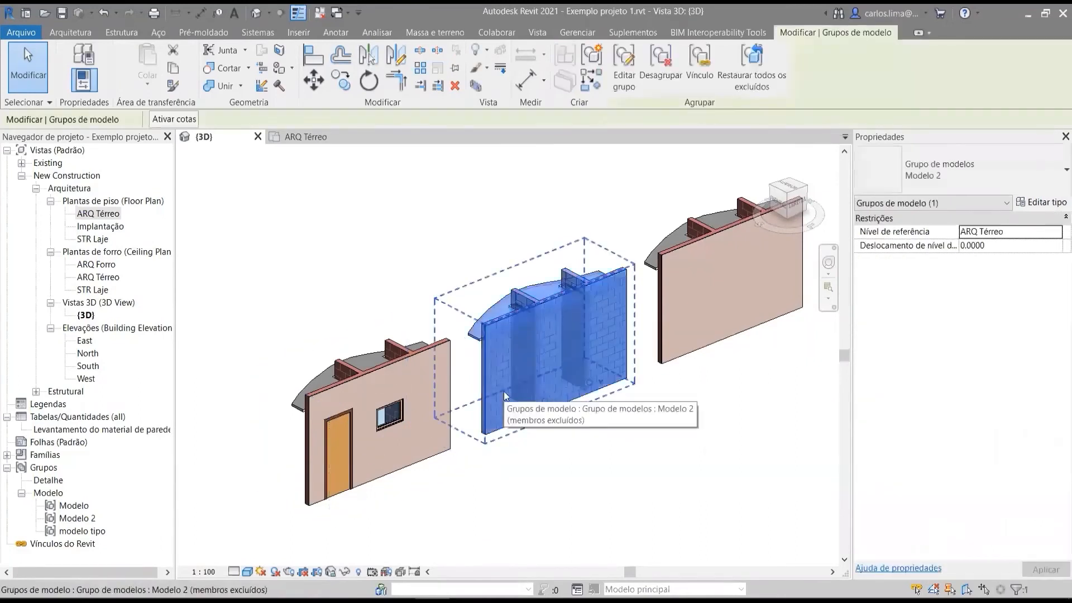
key(Delete)
click(677, 358)
key(Delete)
middle_drag(659, 373, 578, 478)
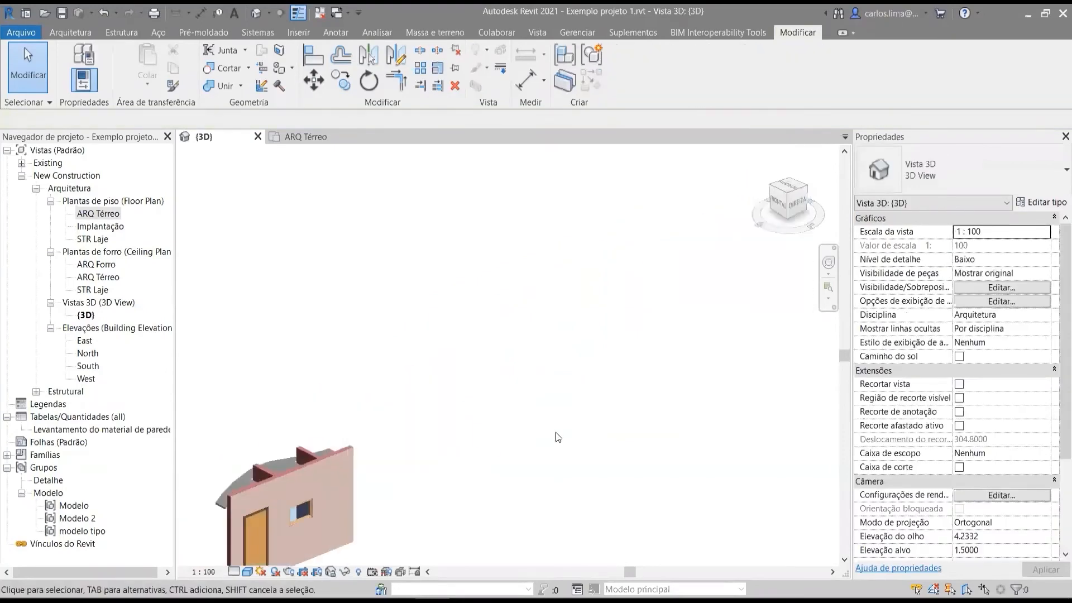
scroll(519, 438, down, 2)
Copy the remaining Modelo 2 group vertically upward in the ARQ Térreo floor plan
click(101, 215)
double_click(102, 214)
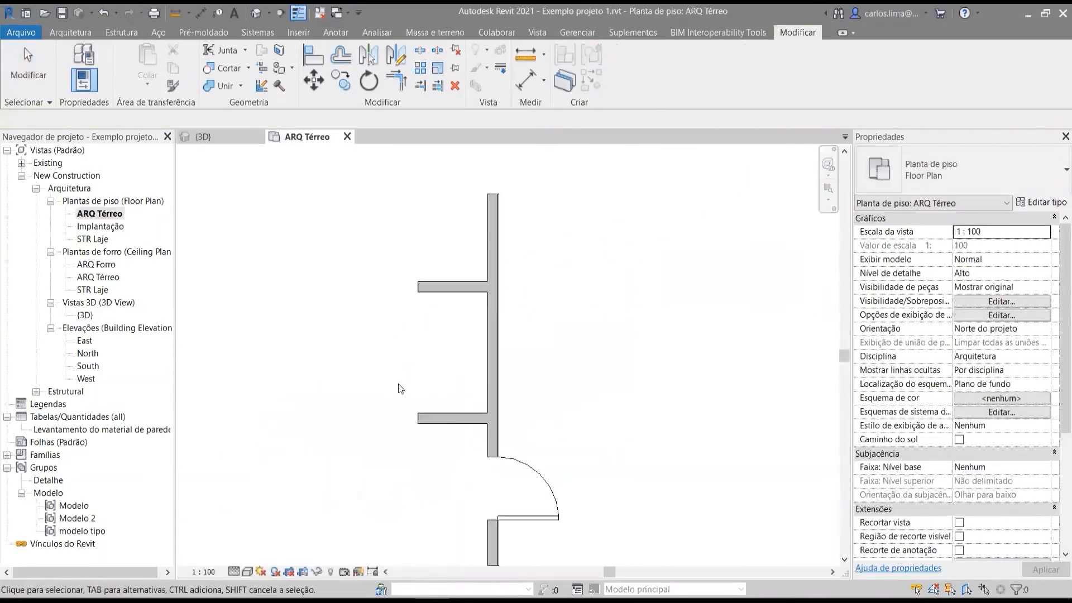
click(489, 395)
key(o)
scroll(489, 394, down, 2)
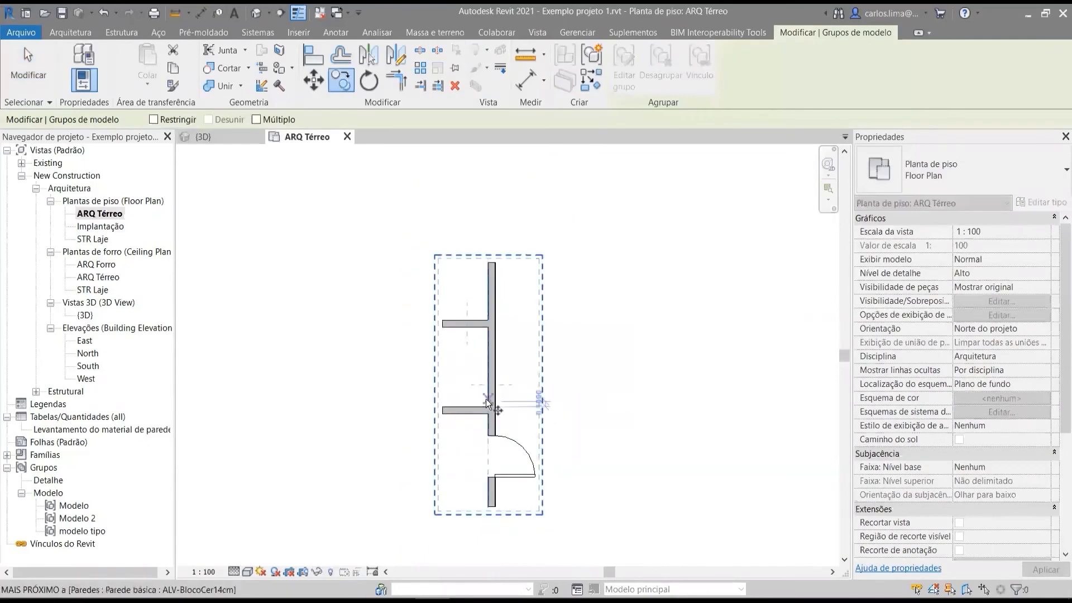
click(490, 385)
middle_drag(494, 356, 463, 547)
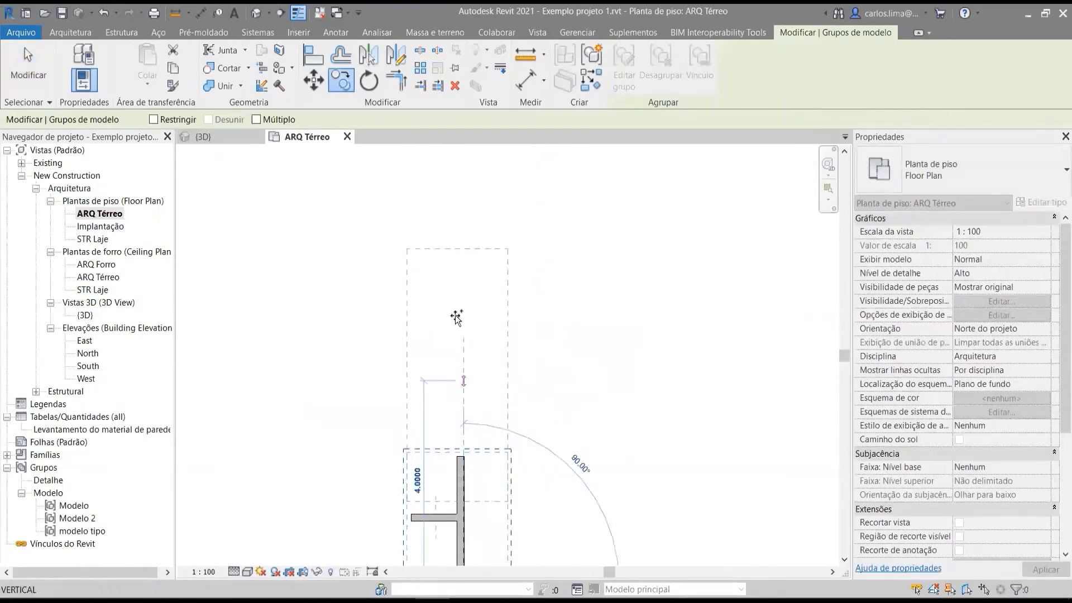
click(460, 258)
middle_drag(464, 258, 465, 480)
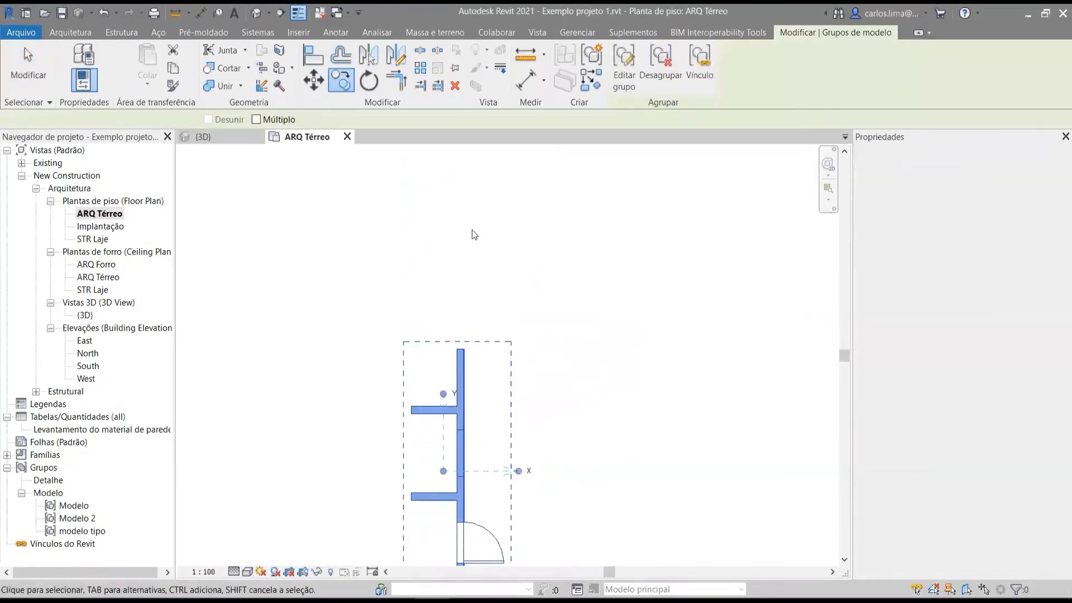
Copy the newly placed Modelo 2 instance upward again to add a third group in line
key(m)
key(v)
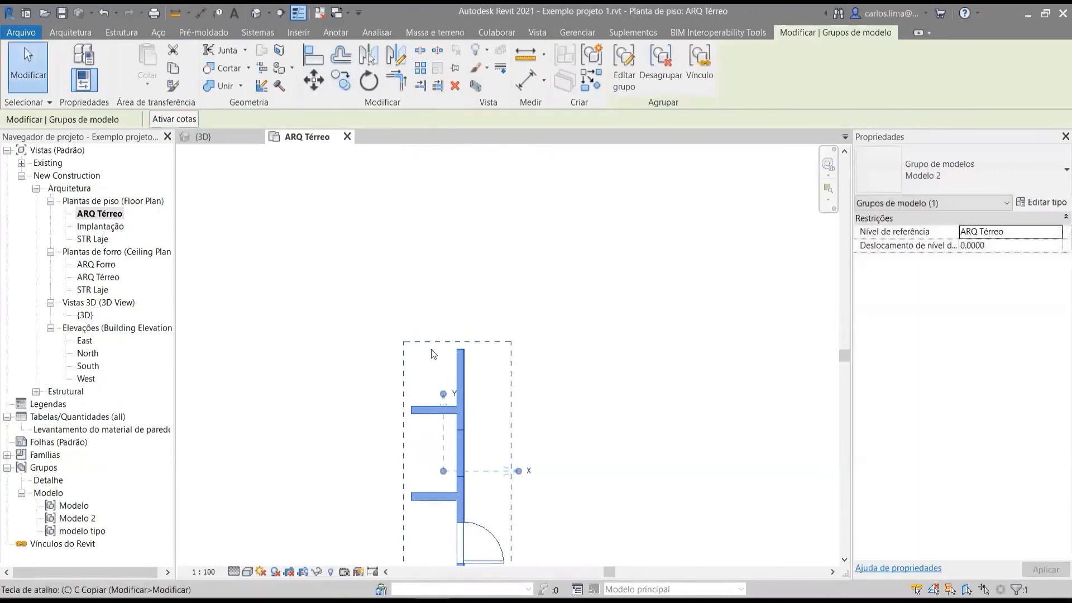
click(454, 451)
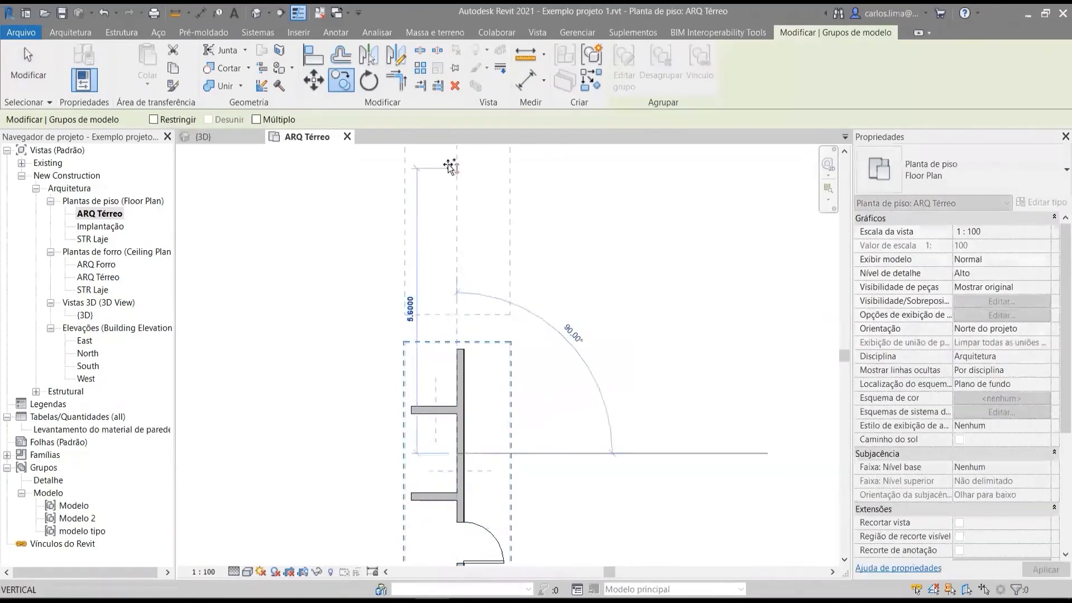
click(452, 158)
key(Escape)
Examine the doors, windows and finish walls of the three Modelo 2 instances in the 3D view
click(203, 136)
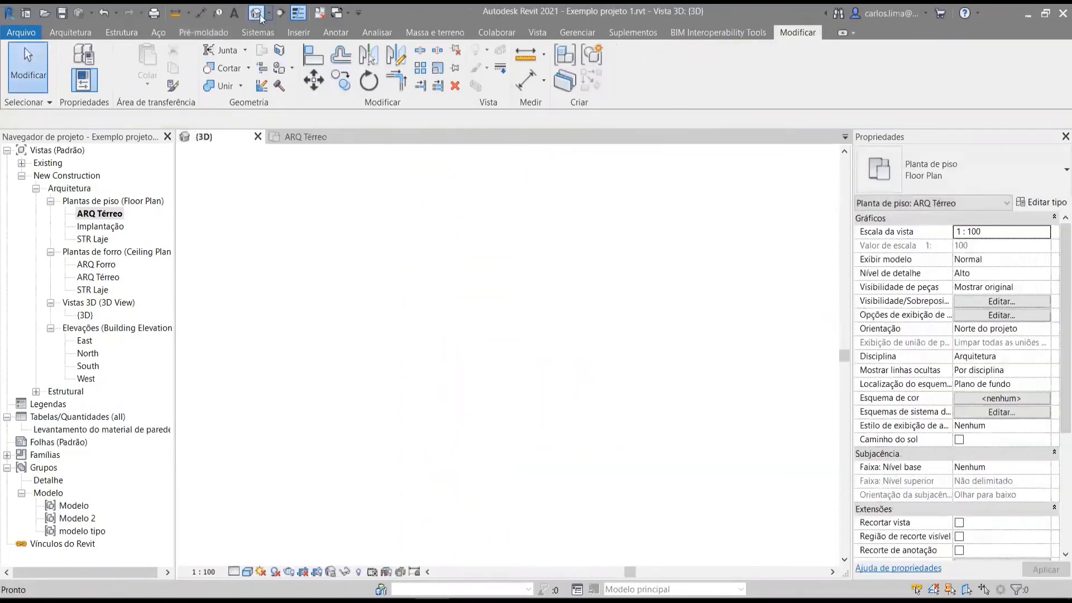
scroll(379, 480, up, 3)
scroll(364, 505, down, 2)
scroll(354, 501, up, 2)
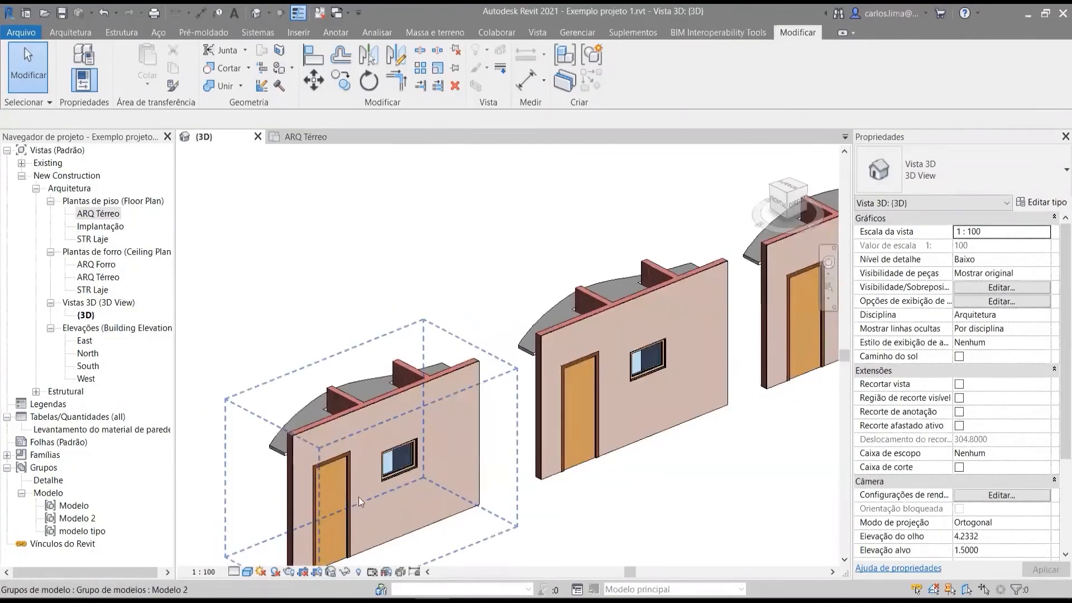
scroll(380, 437, down, 3)
middle_drag(614, 494, 609, 498)
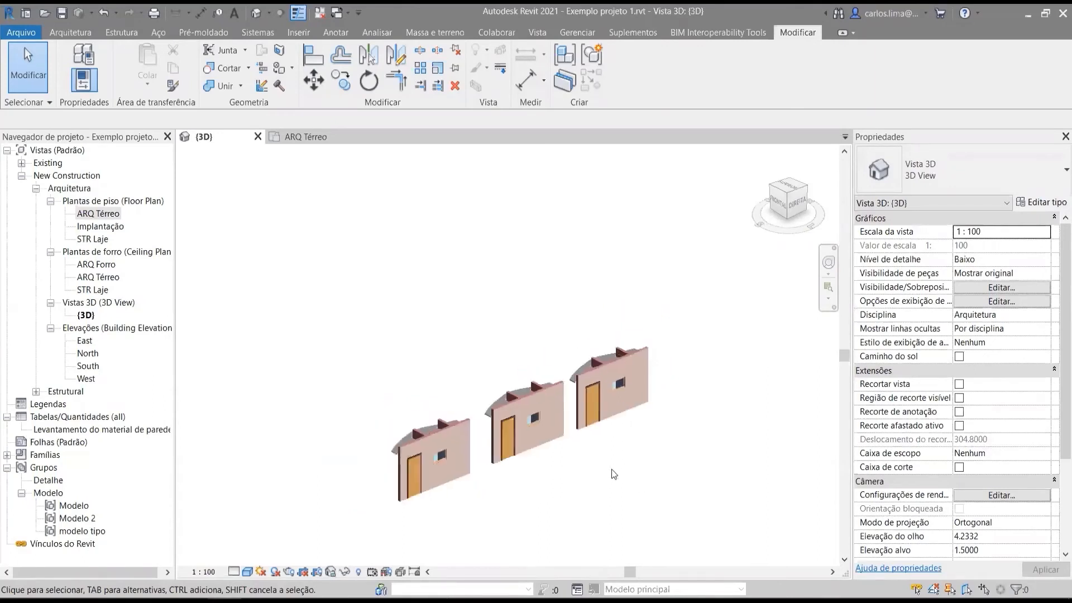
scroll(480, 400, up, 4)
scroll(474, 314, down, 4)
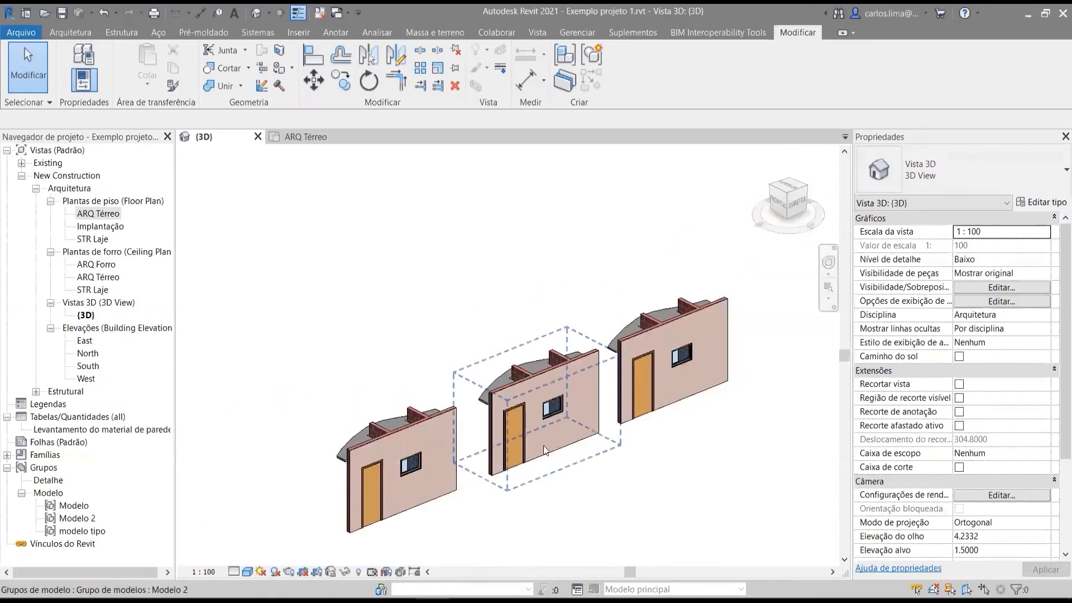
Delete the middle and farthest Modelo 2 copies, keeping only the nearest group
click(578, 443)
key(Delete)
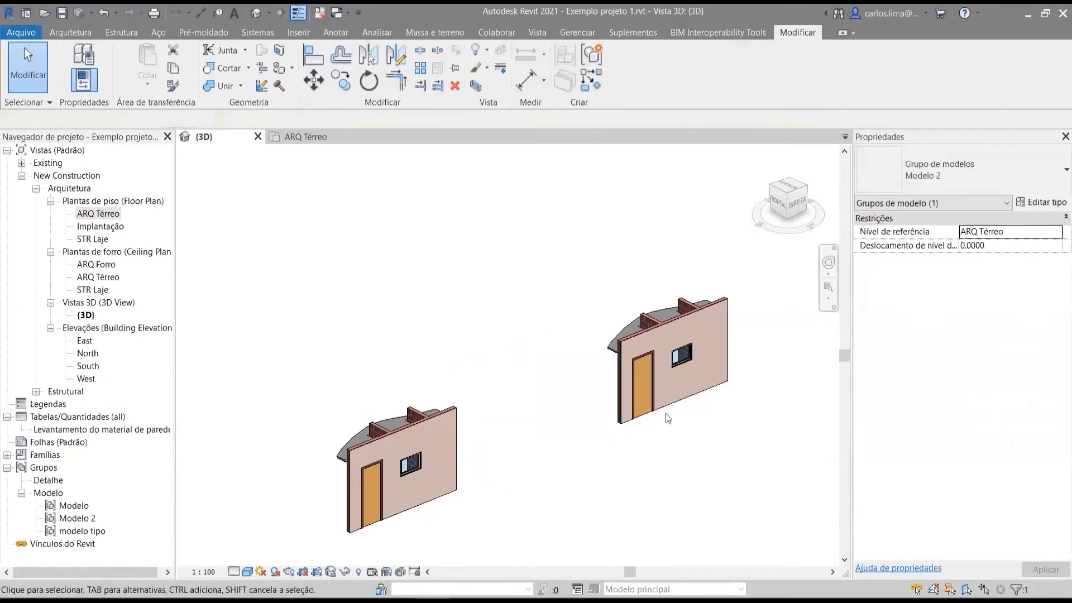
click(659, 391)
key(Delete)
middle_drag(617, 427, 614, 382)
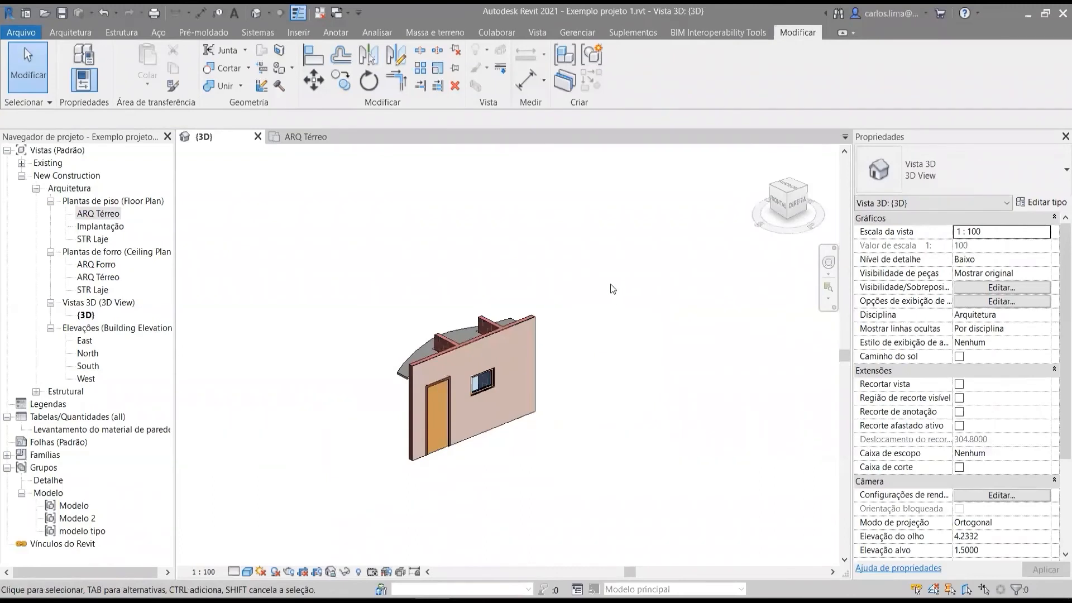
Ungroup the remaining Modelo 2 instance
click(532, 432)
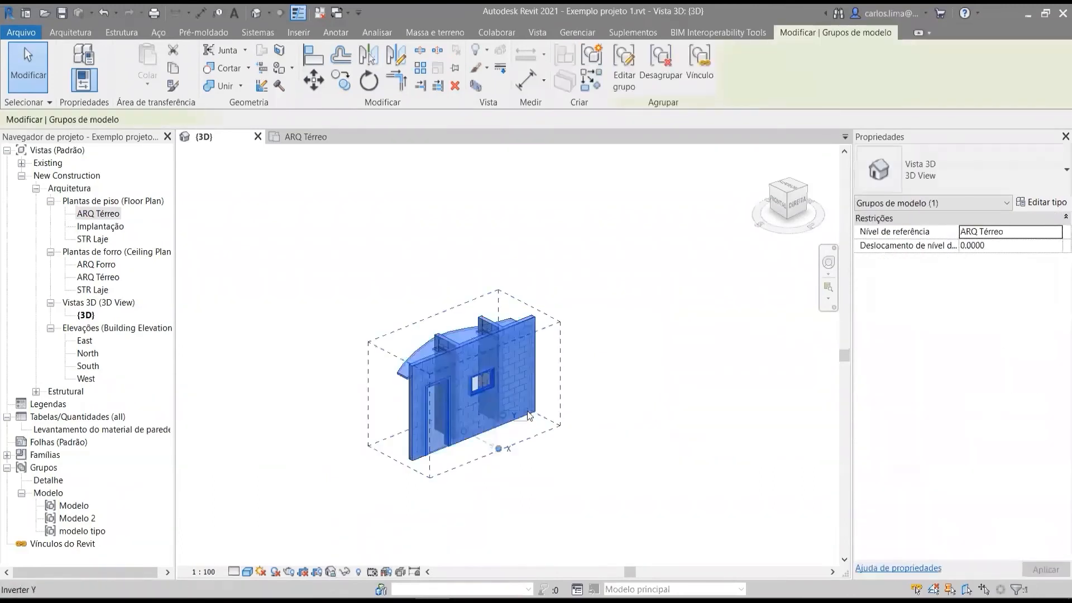
click(664, 74)
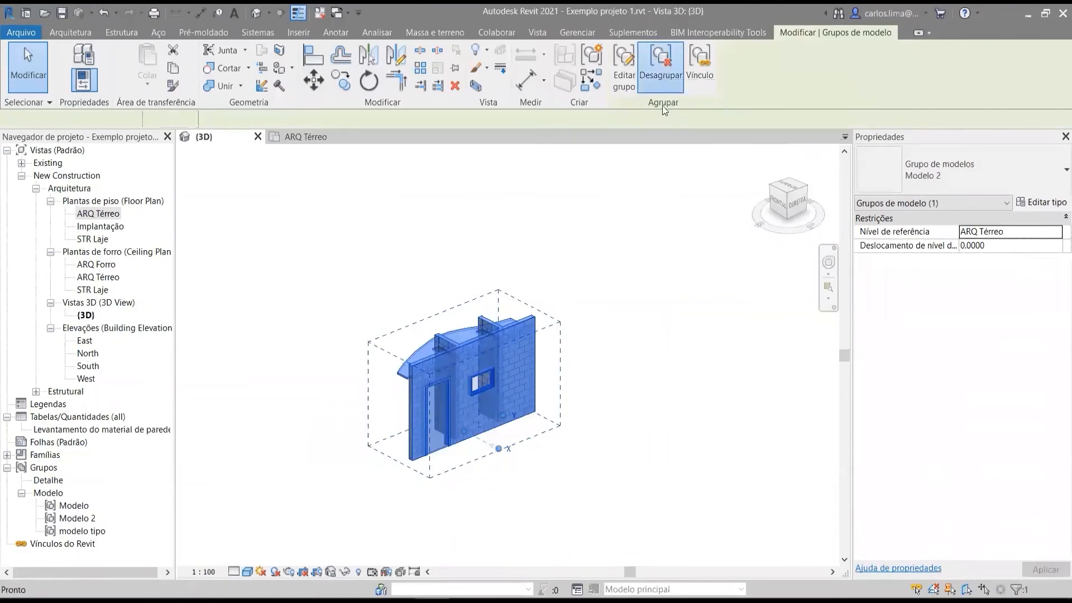
Delete the beige finish wall covering the door-and-window masonry wall in the ungrouped model
click(635, 316)
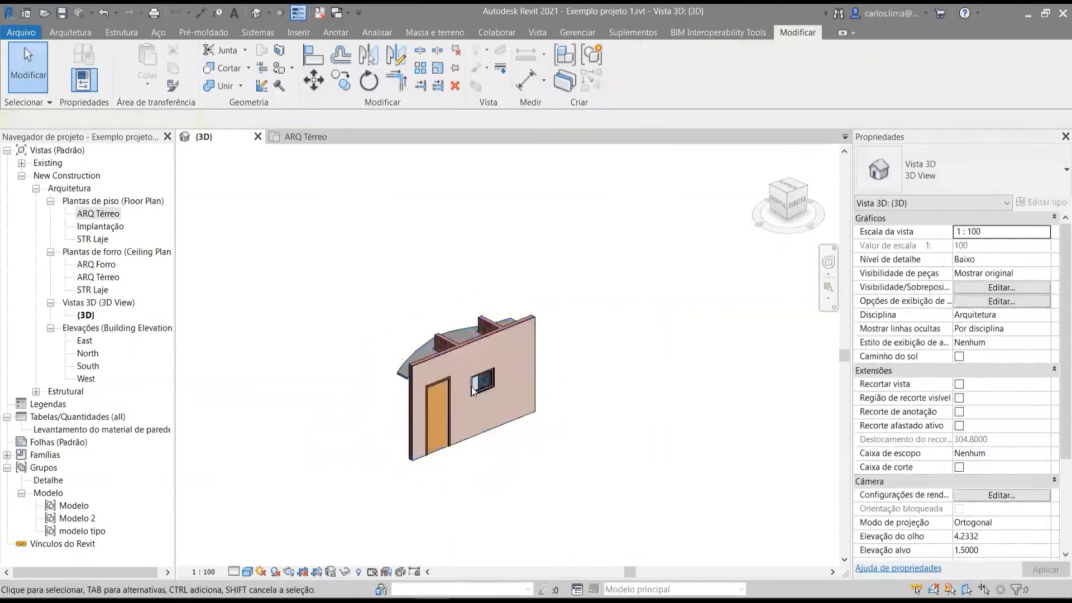
click(495, 349)
key(Delete)
scroll(491, 346, up, 2)
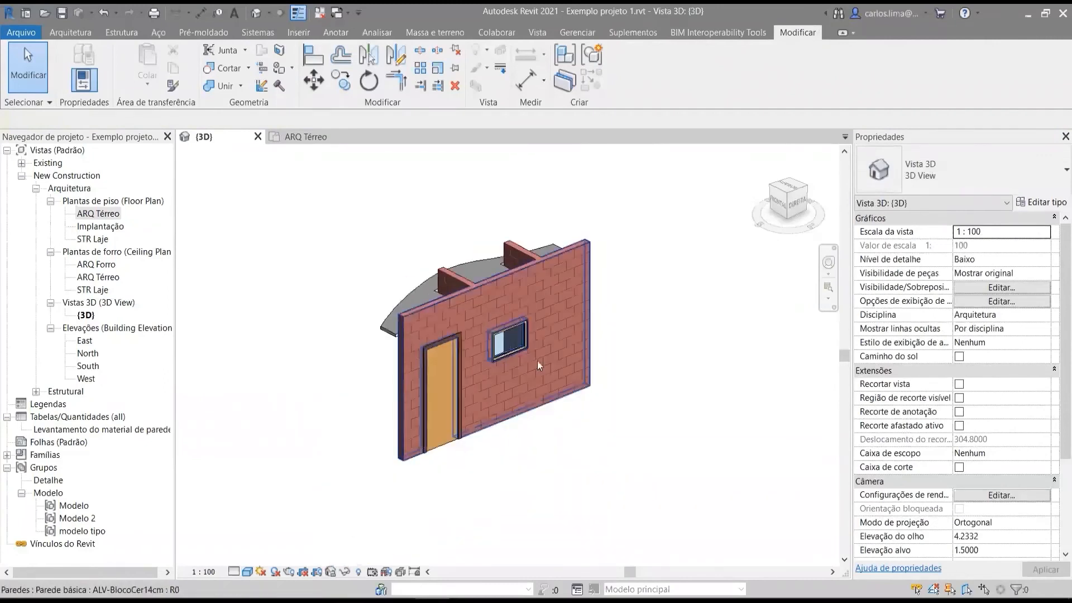
Save Exemplo projeto 1 and close all of its open views
click(61, 12)
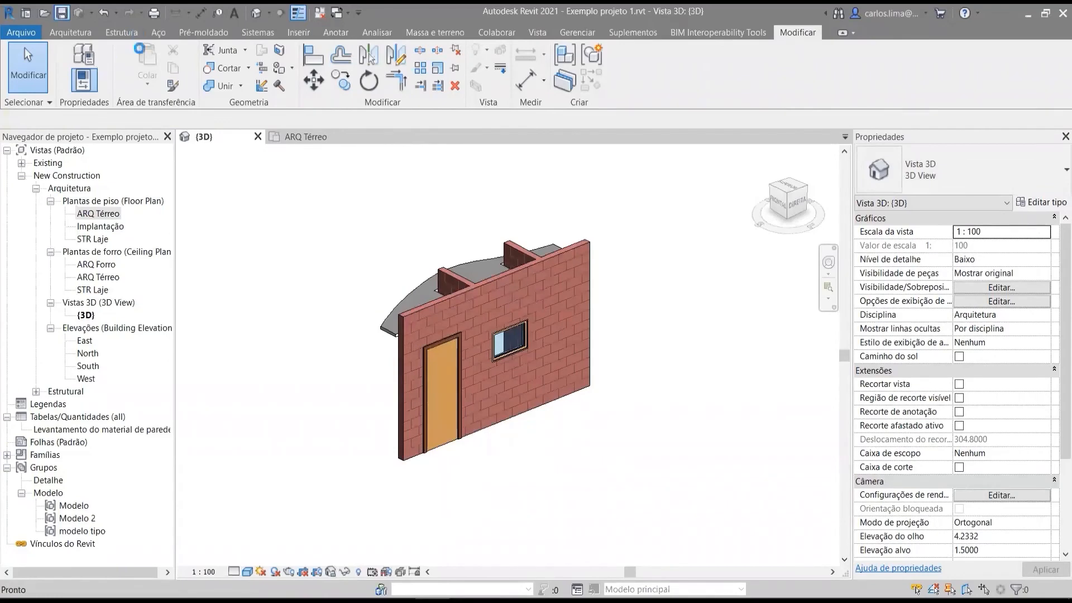
click(317, 13)
click(258, 136)
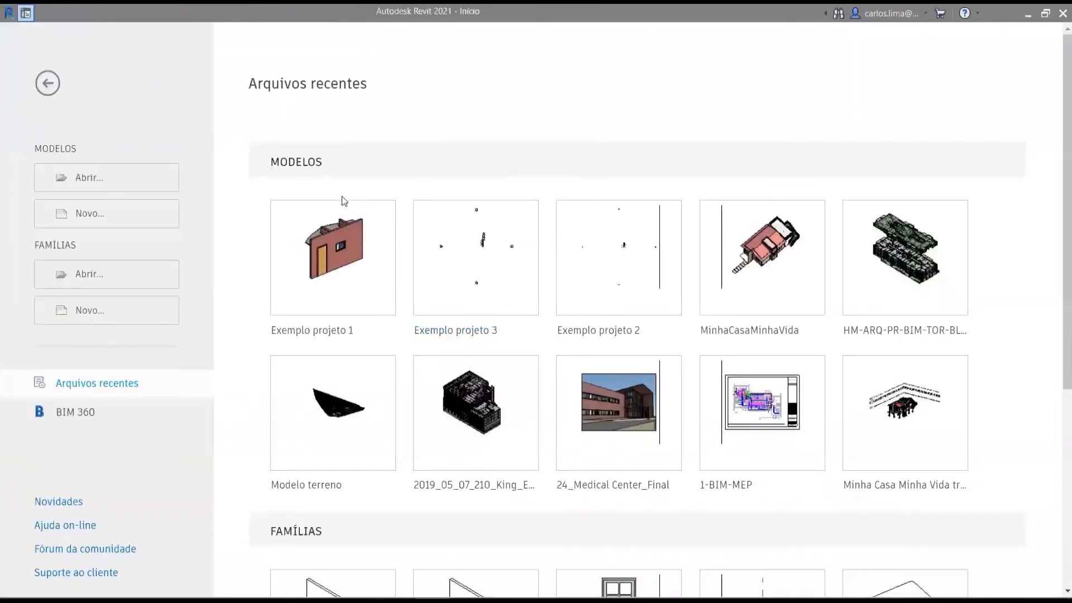
Open Exemplo projeto 3 and examine the four arrayed wall models, checking the nearest group's properties
click(454, 288)
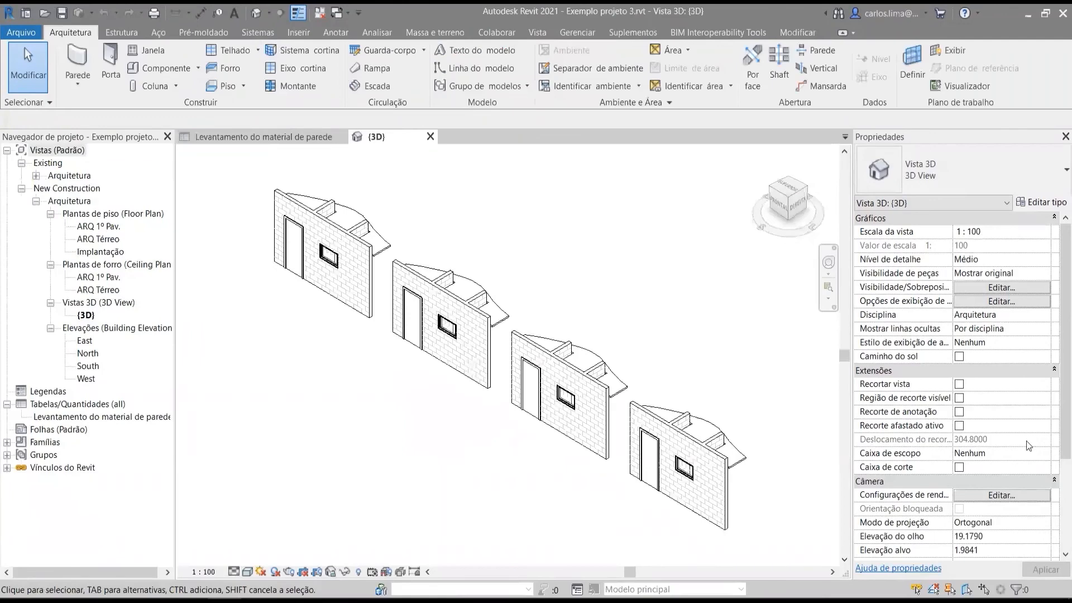
middle_drag(562, 328, 465, 296)
click(584, 408)
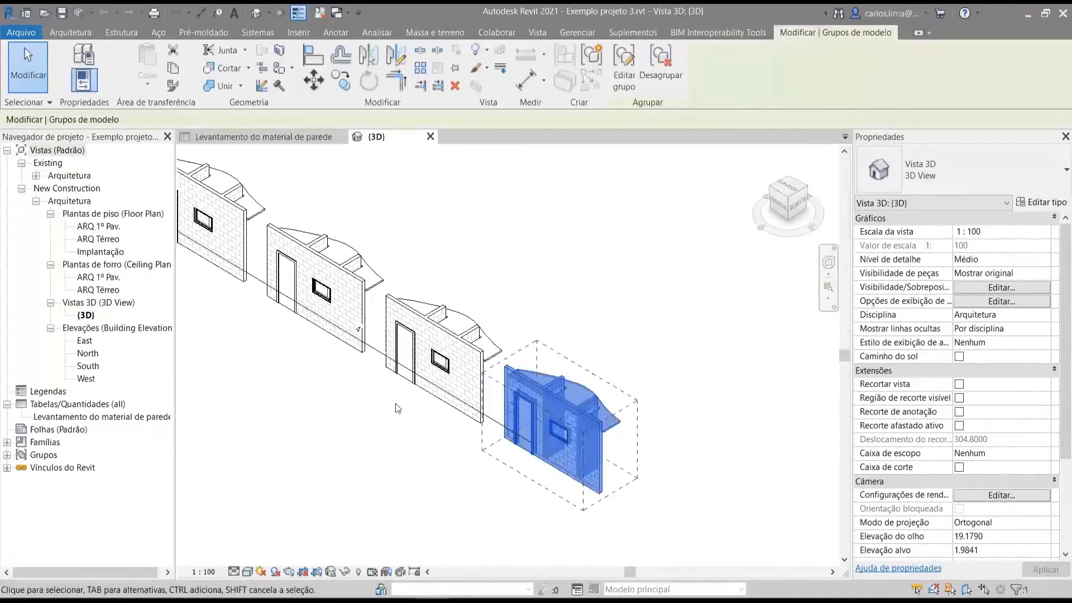
key(Escape)
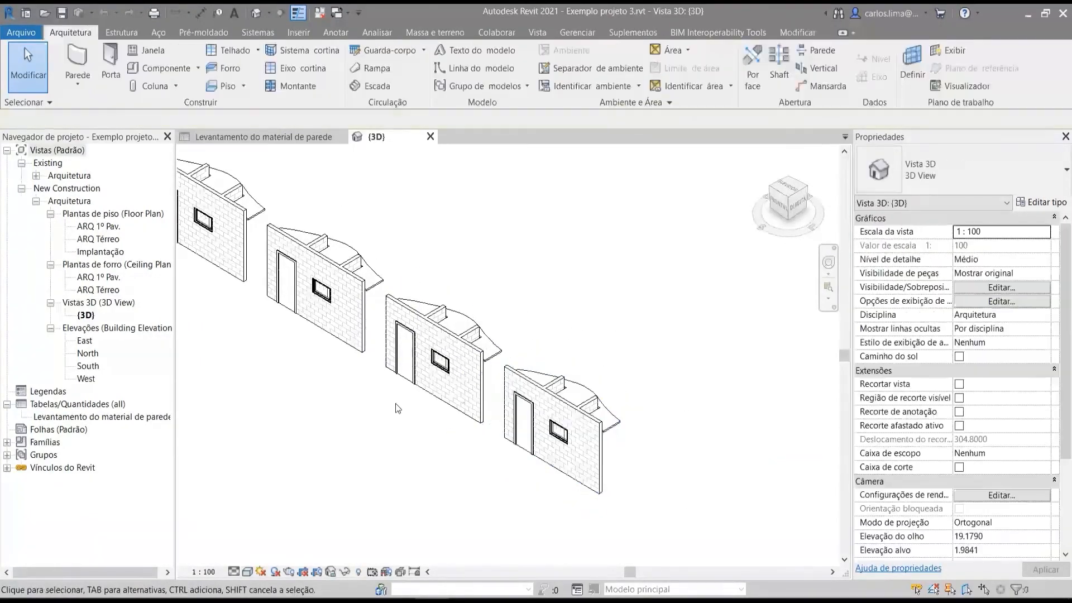
click(521, 375)
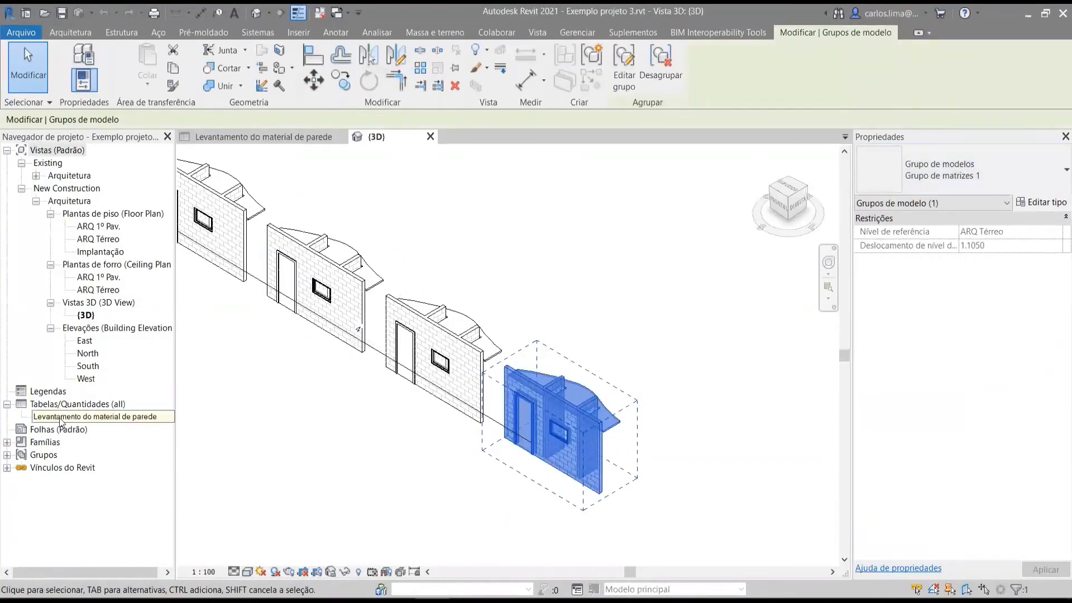
click(399, 454)
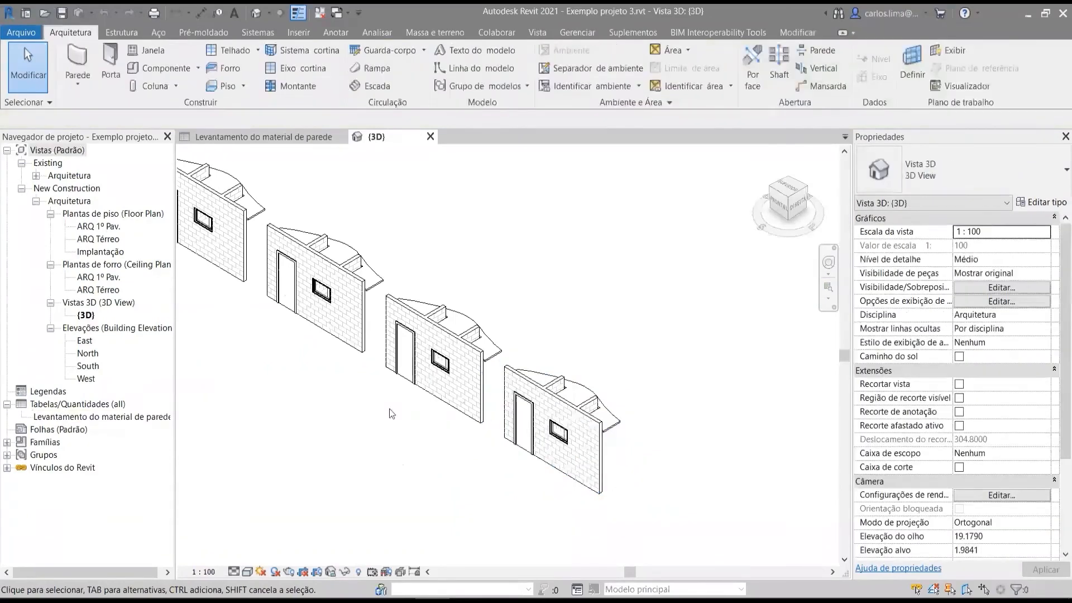
middle_drag(405, 421, 453, 449)
scroll(453, 449, down, 2)
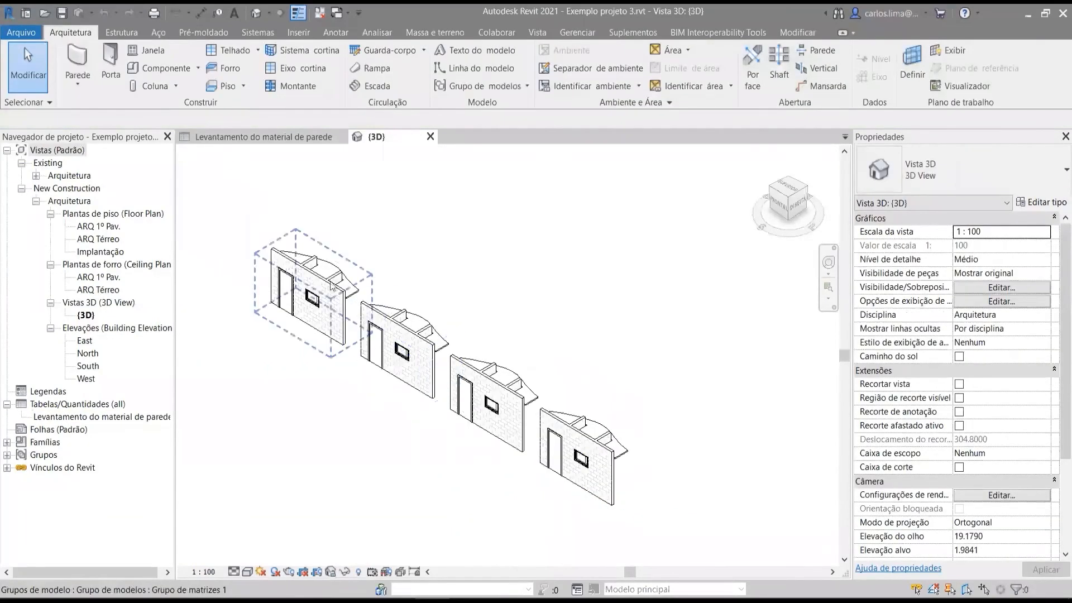
Check the linked-elements option in the wall material takeoff's field settings and re-examine the four arrayed models in 3D
click(287, 134)
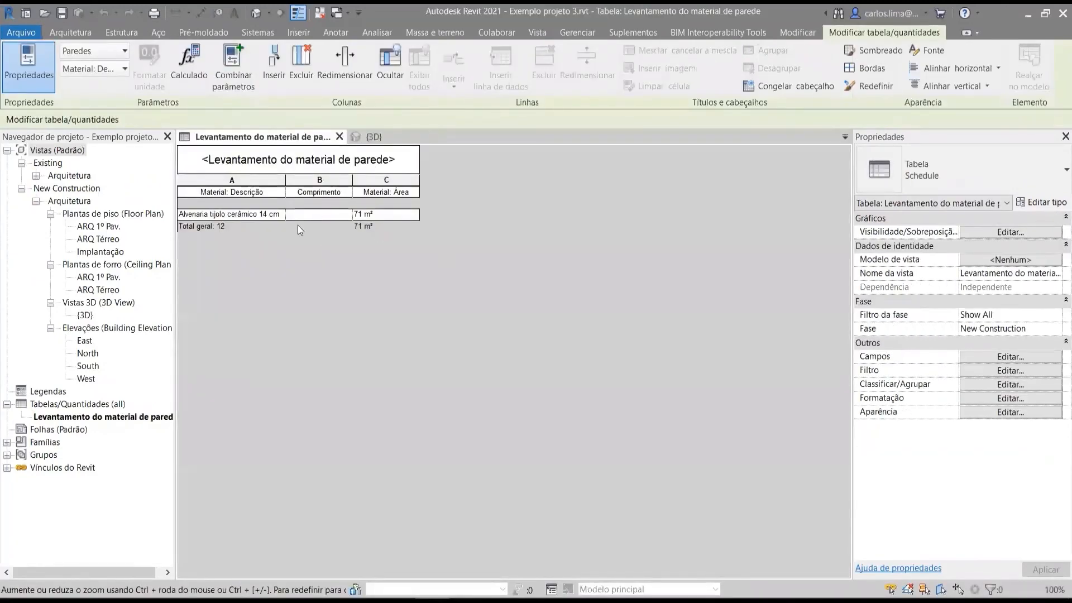
click(983, 356)
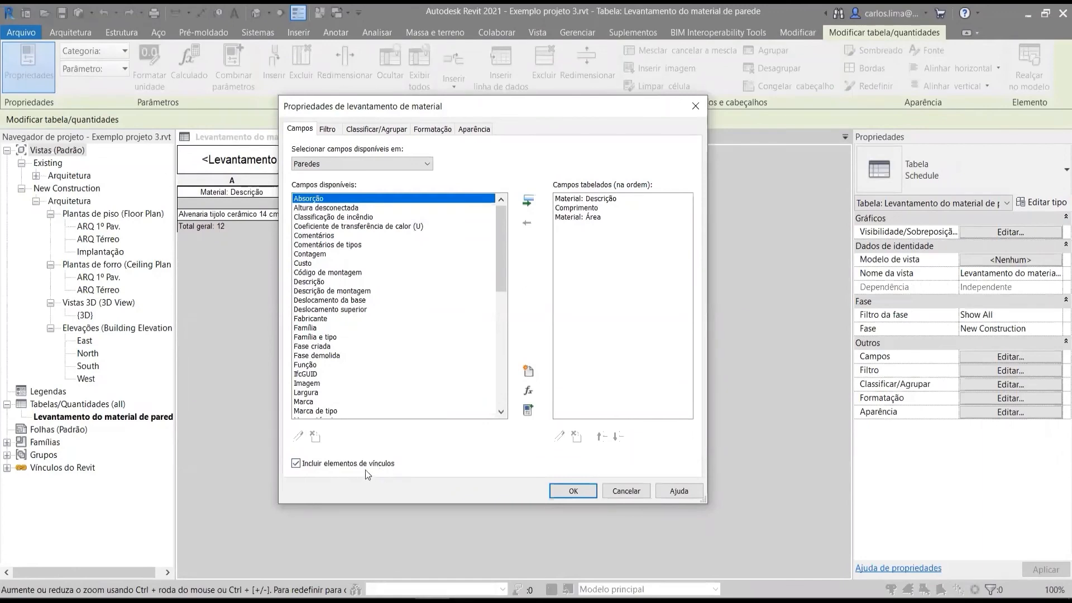
click(695, 106)
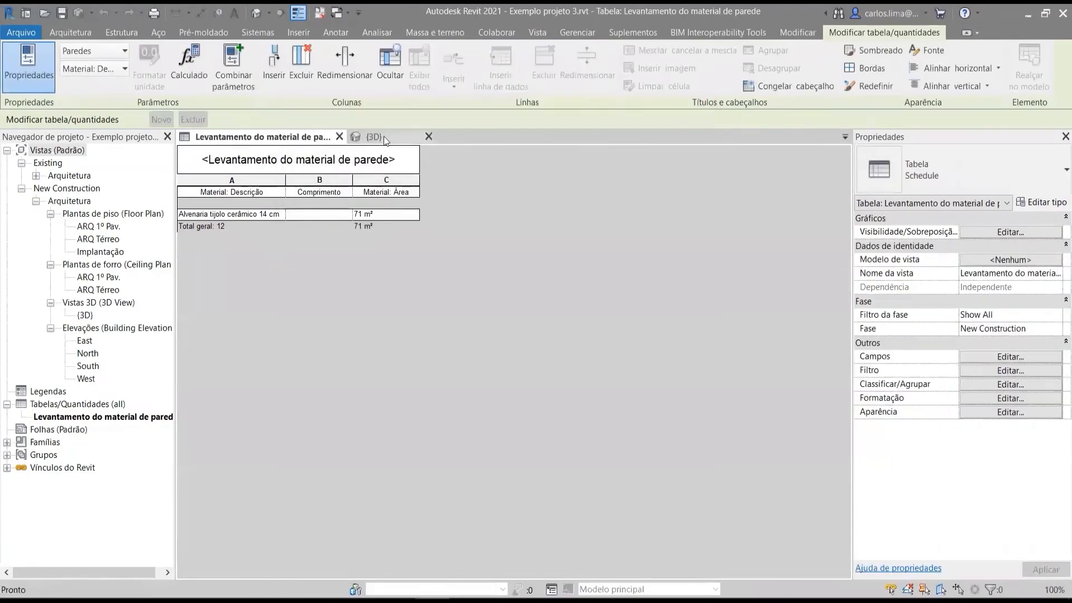
click(383, 138)
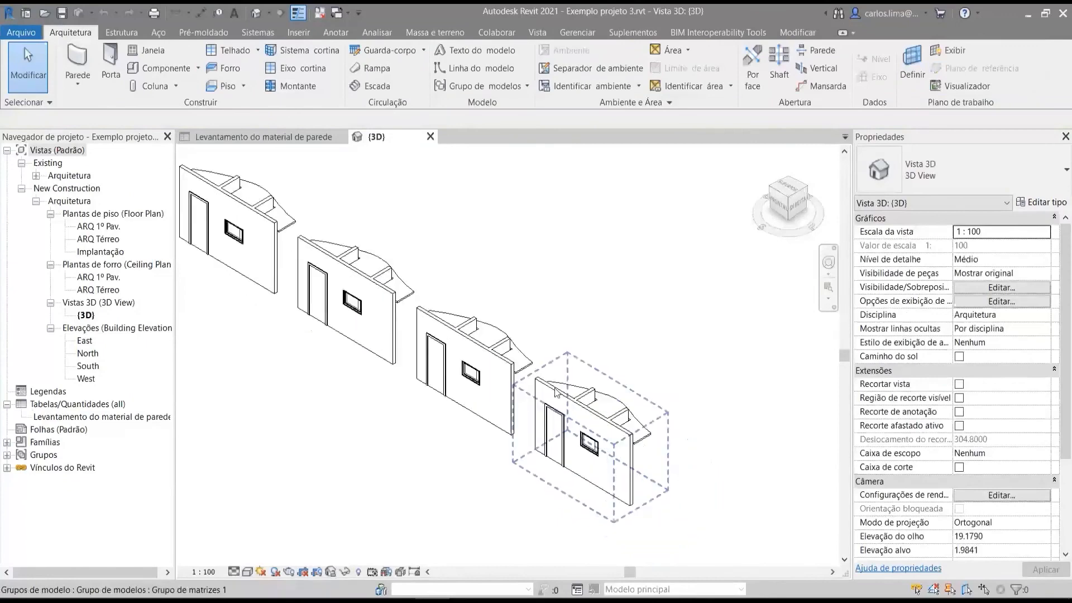
scroll(562, 375, down, 1)
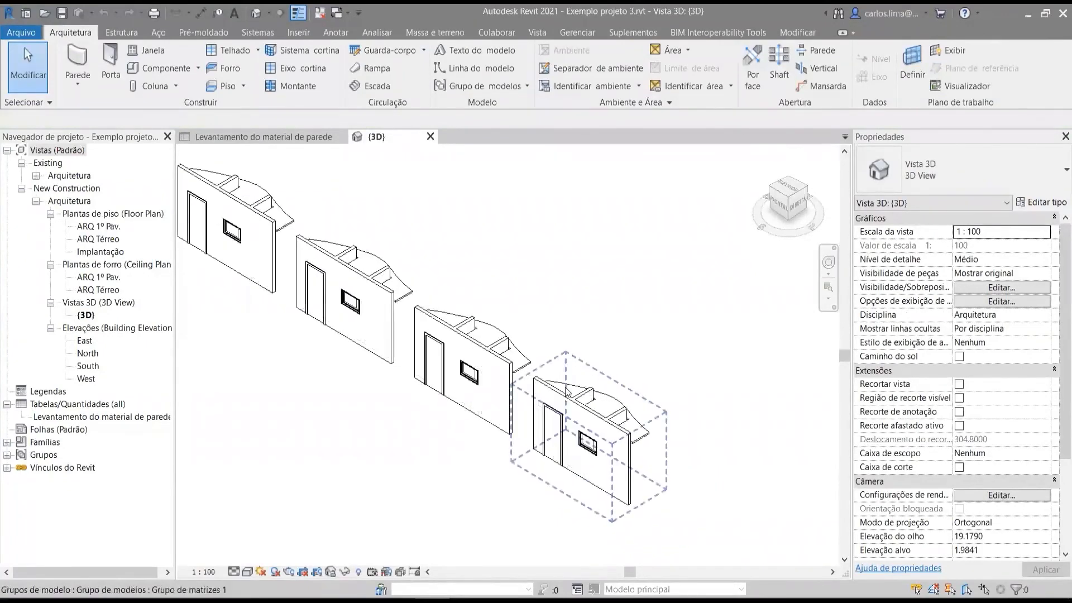
scroll(560, 386, up, 2)
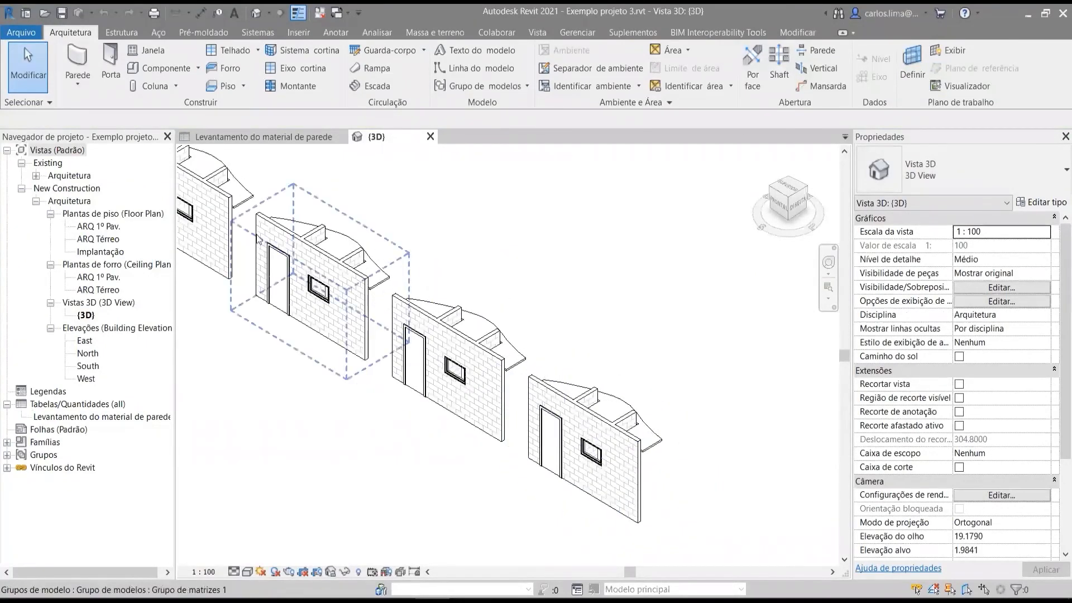
middle_drag(256, 250, 296, 292)
scroll(296, 292, down, 1)
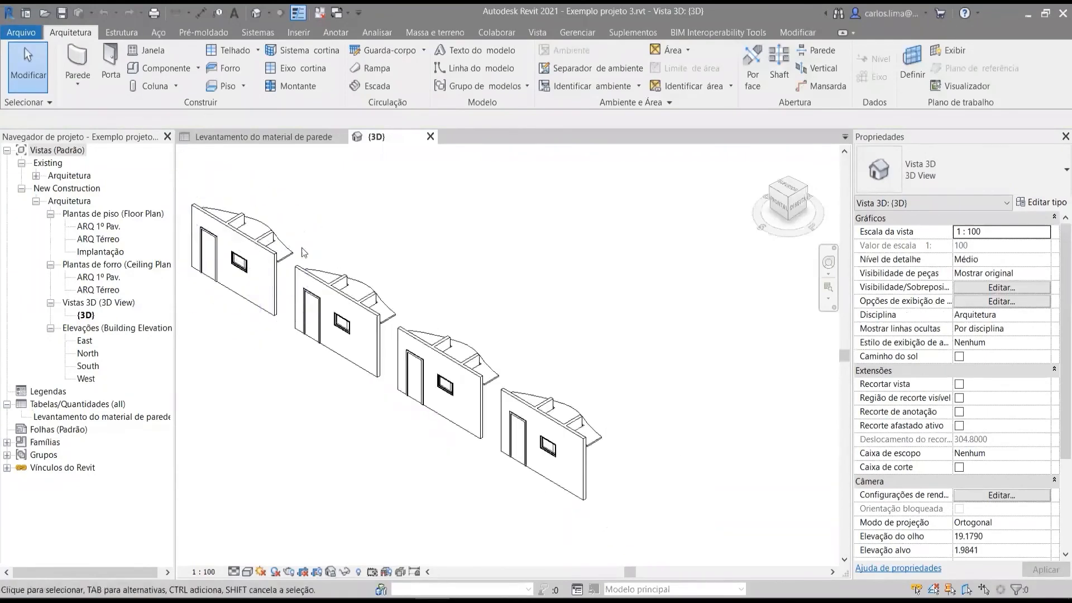
Close the views of Exemplo projeto 3 and reopen Exemplo projeto 1
click(430, 139)
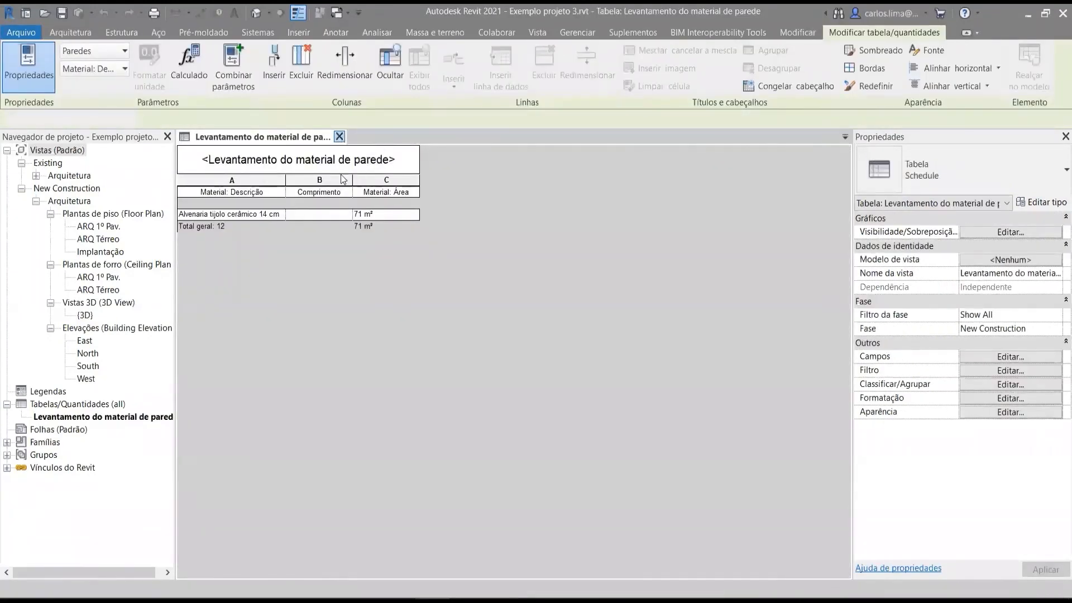
click(341, 137)
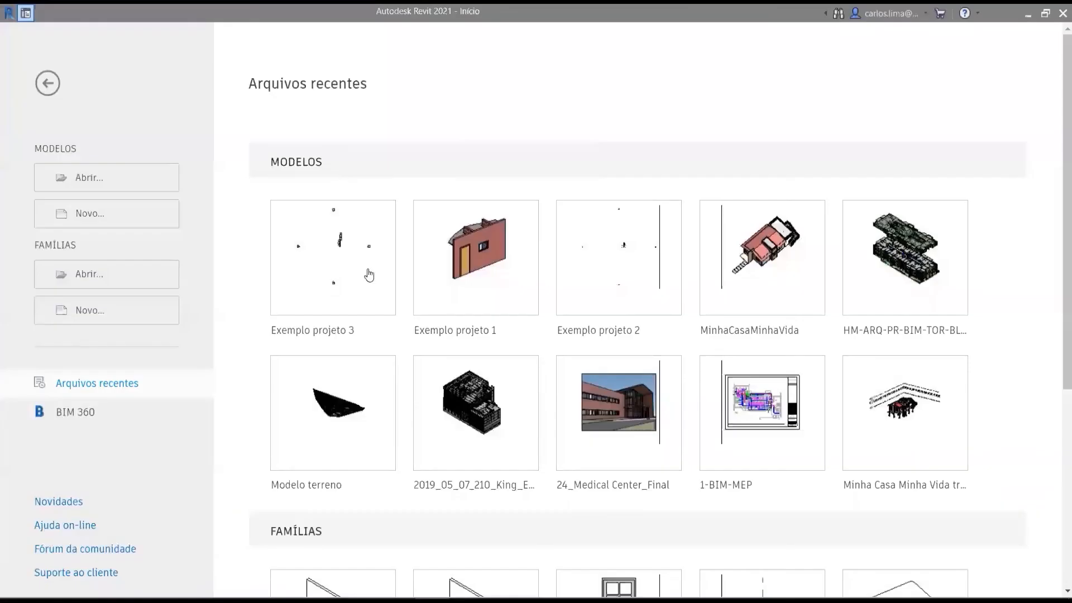
click(515, 296)
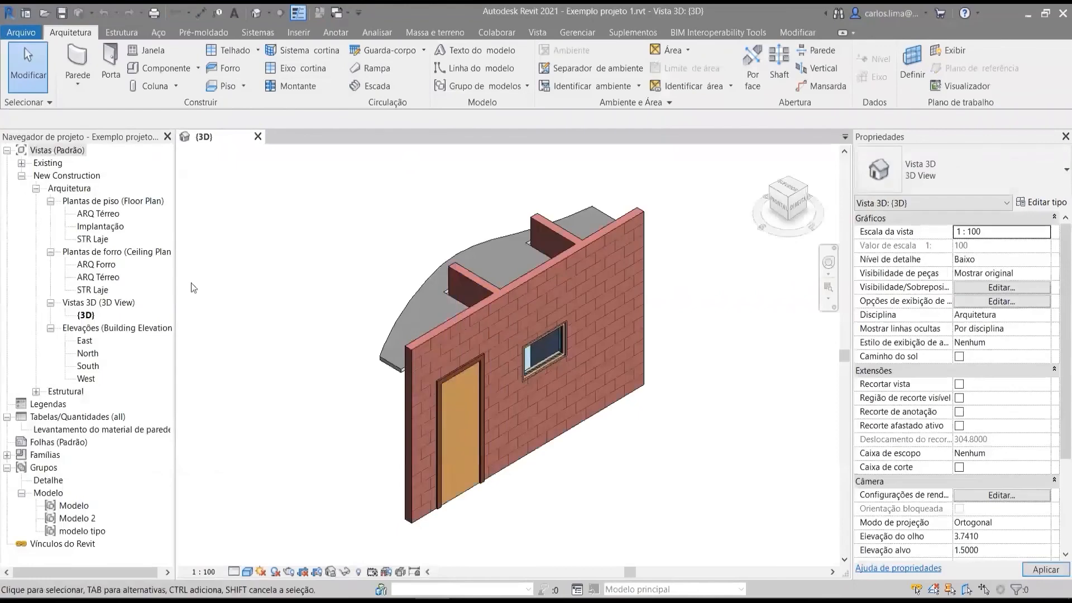
Draw a 4.8 m Pintura bege fosca wall parallel to the long masonry wall, on its door-swing side, in the ARQ Térreo floor plan
double_click(112, 213)
scroll(545, 335, up, 3)
key(w)
key(a)
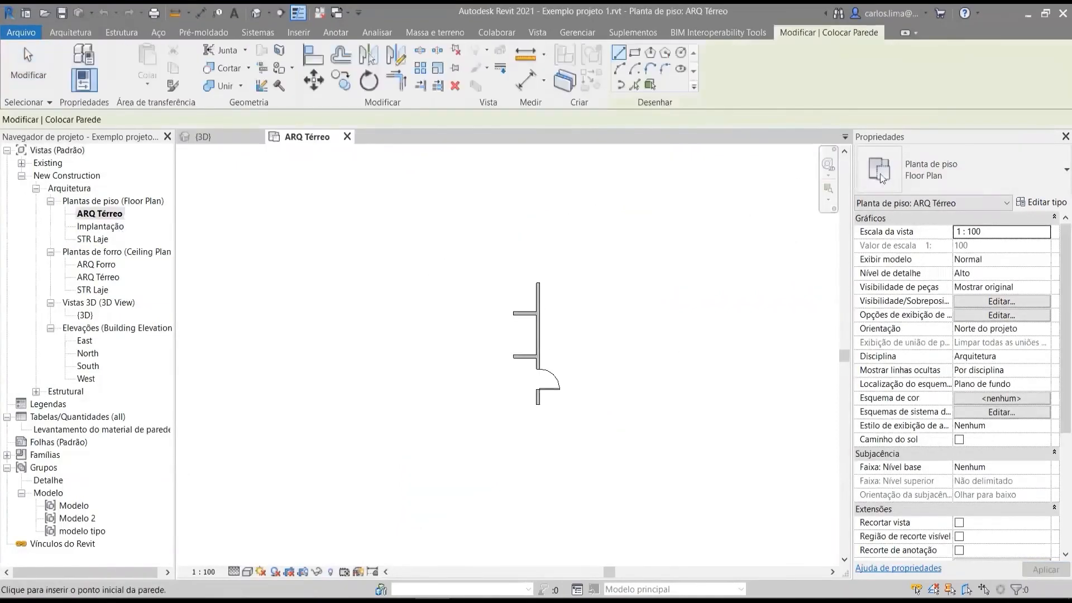
scroll(495, 419, up, 3)
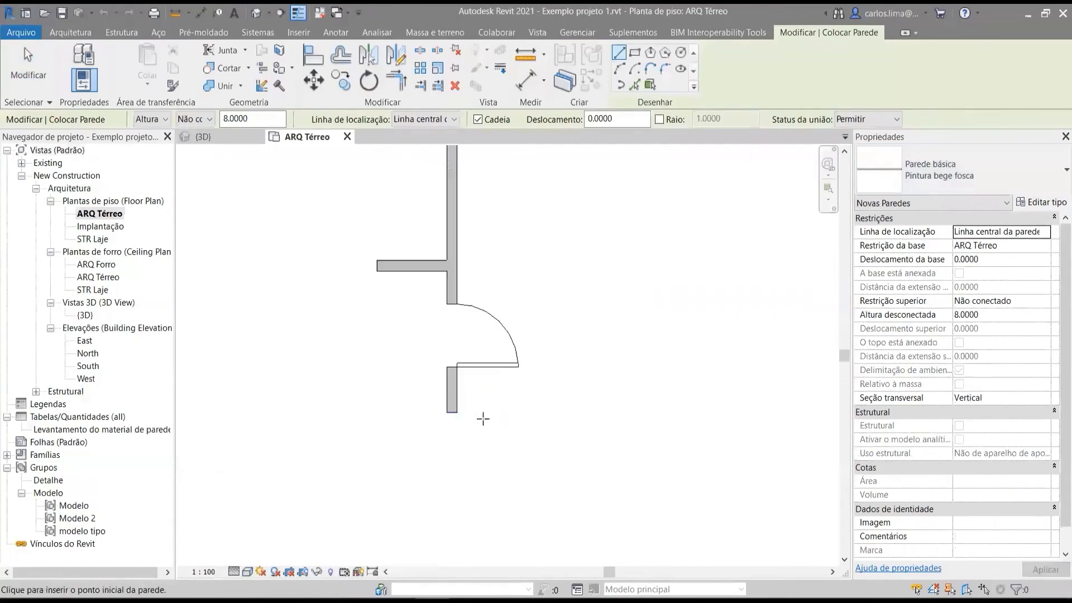
click(479, 413)
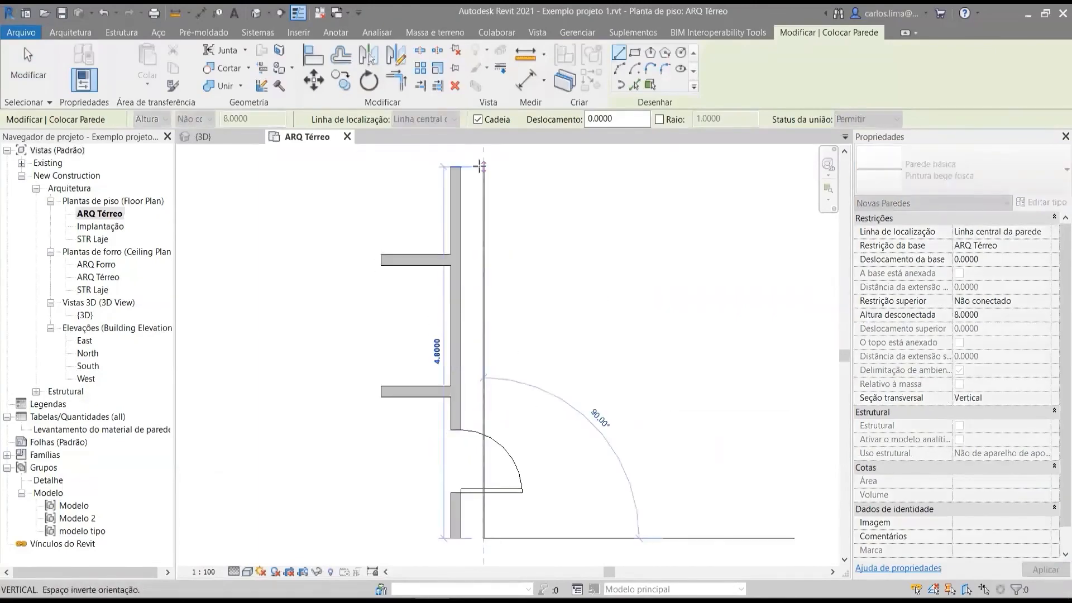
click(480, 166)
key(Escape)
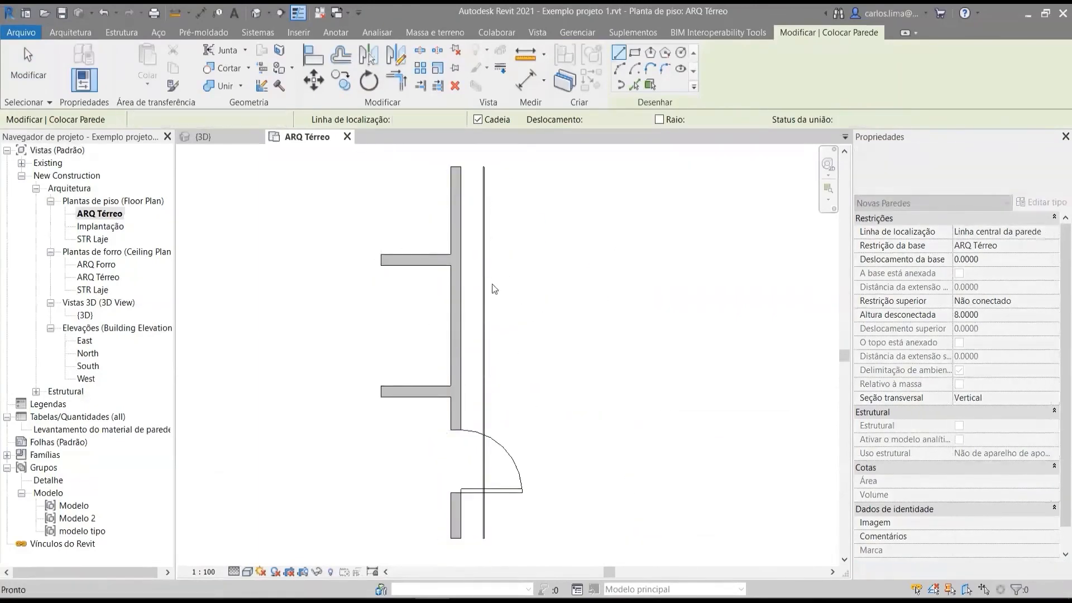
key(Escape)
Set the new finish wall's top constraint to the STR Laje level
click(484, 283)
click(1034, 316)
click(1035, 302)
click(1044, 300)
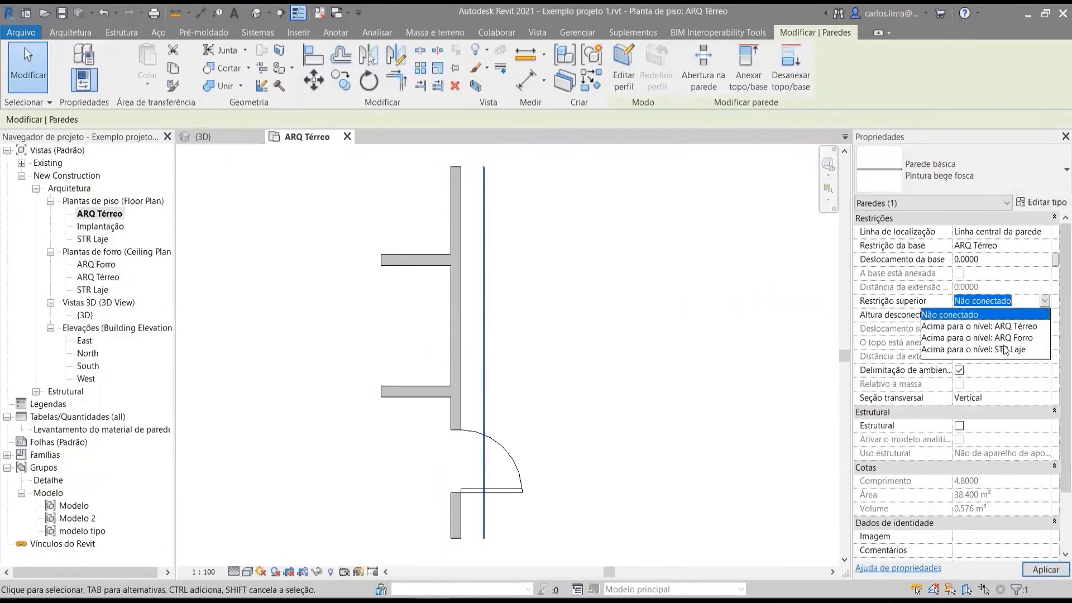
click(1005, 350)
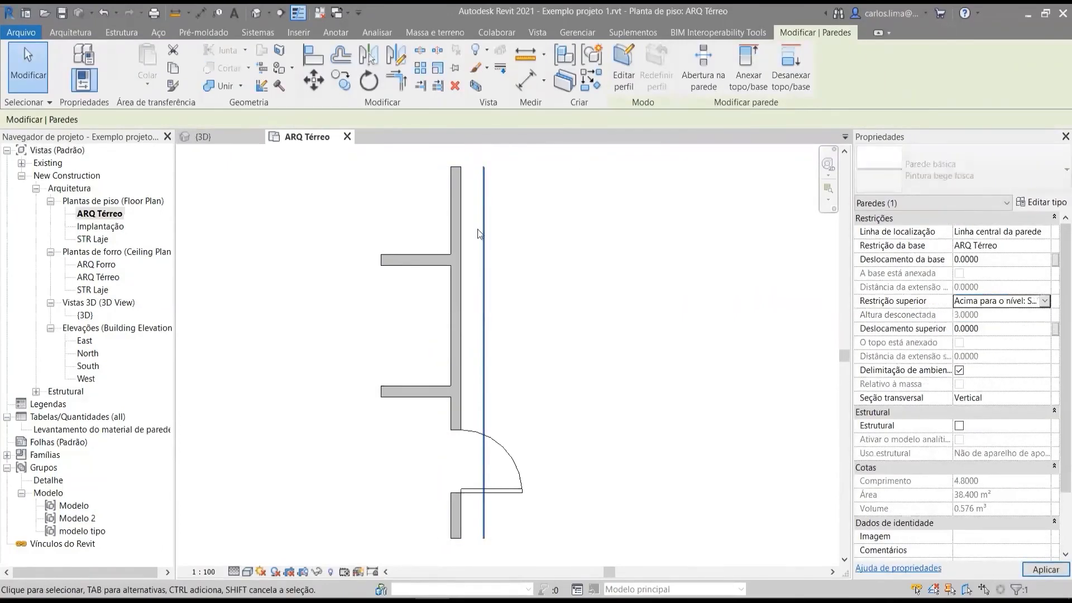
Align the finish wall with the outer face of the long masonry wall
click(318, 58)
scroll(474, 176, up, 2)
click(455, 186)
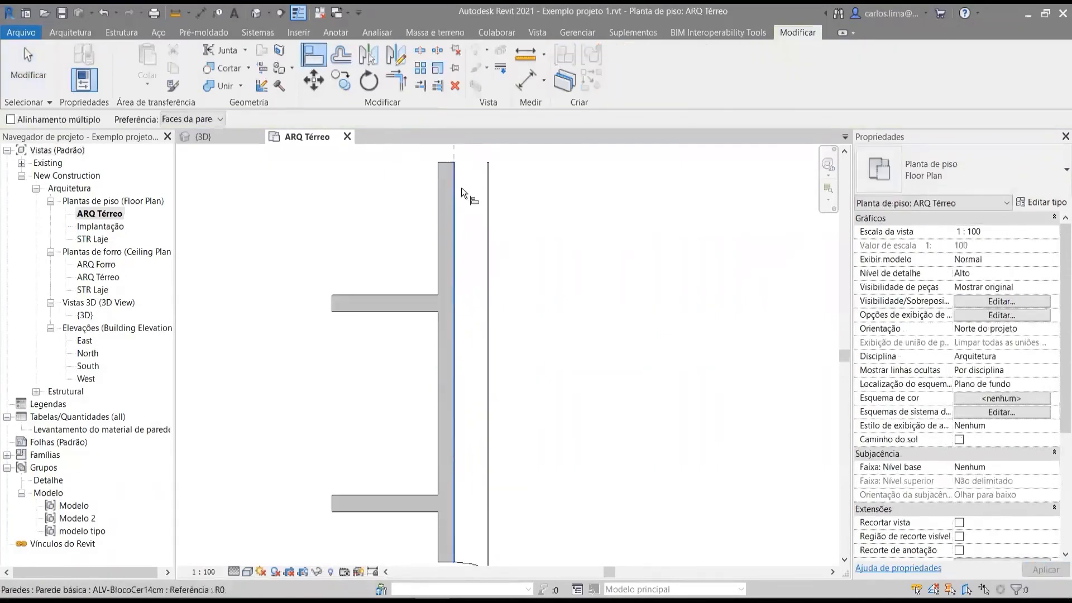
scroll(483, 195, up, 2)
click(494, 198)
key(Escape)
key(Escape)
Join the finish wall to the masonry wall in the 3D view so the door and window cut through it
click(256, 13)
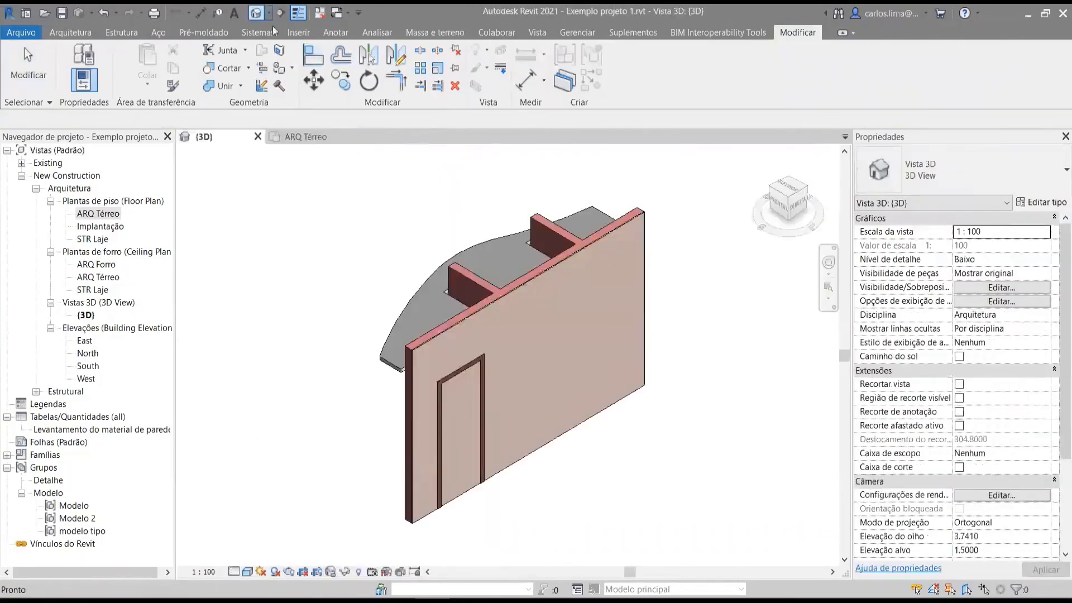
key(j)
key(g)
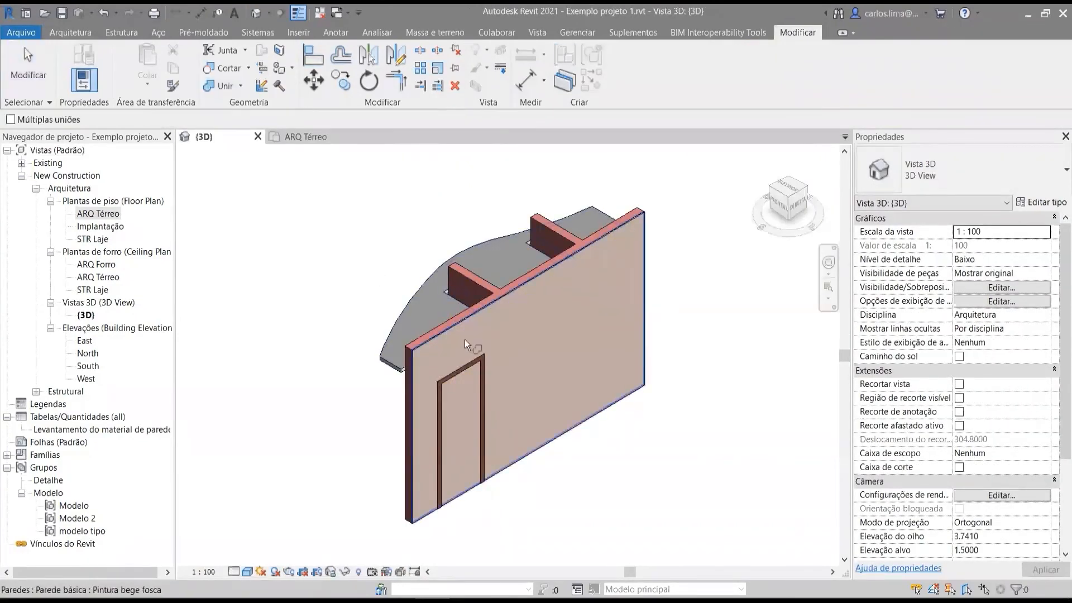
click(465, 340)
click(443, 329)
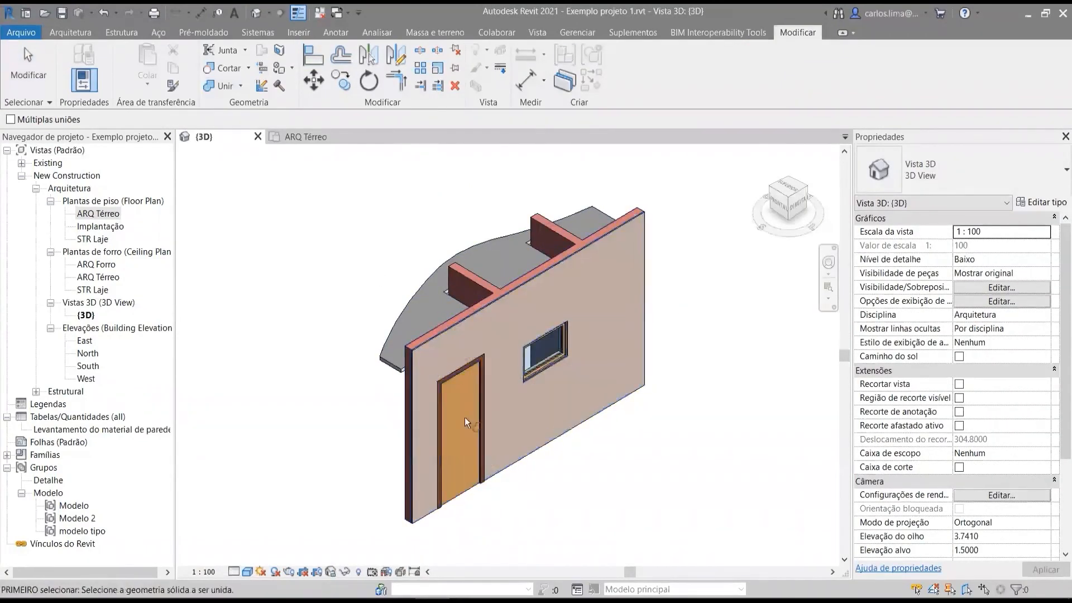
key(Escape)
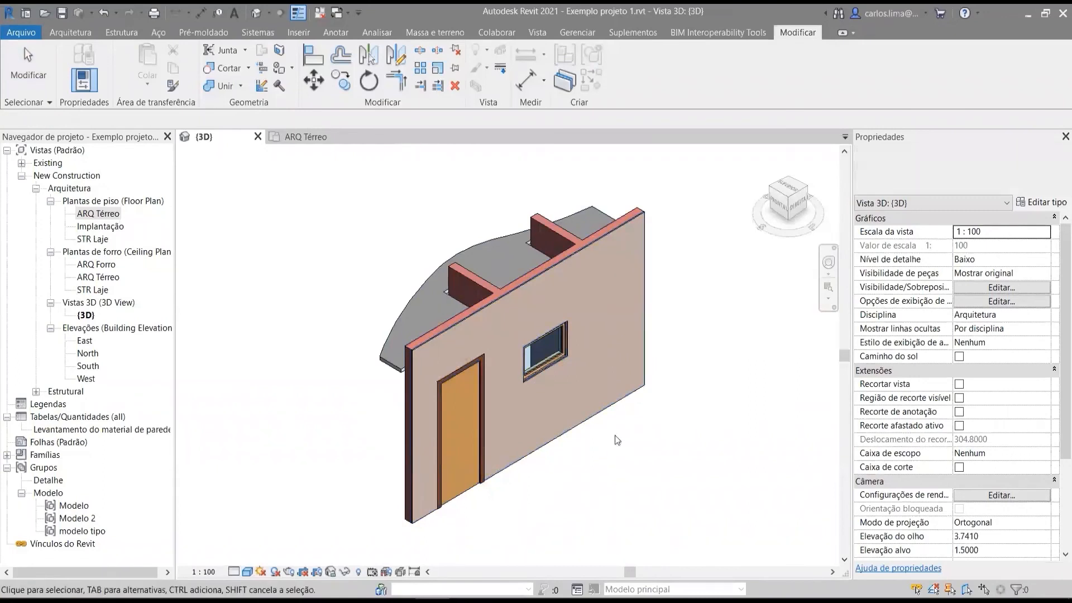
Save and close Exemplo projeto 1, and reopen Exemplo projeto 3
click(62, 13)
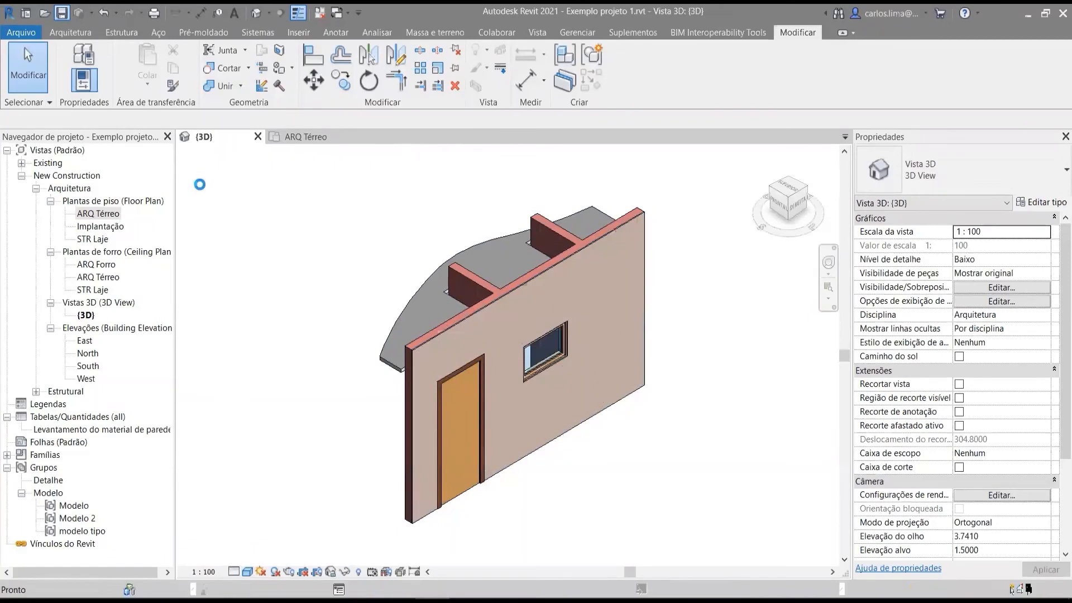
click(258, 136)
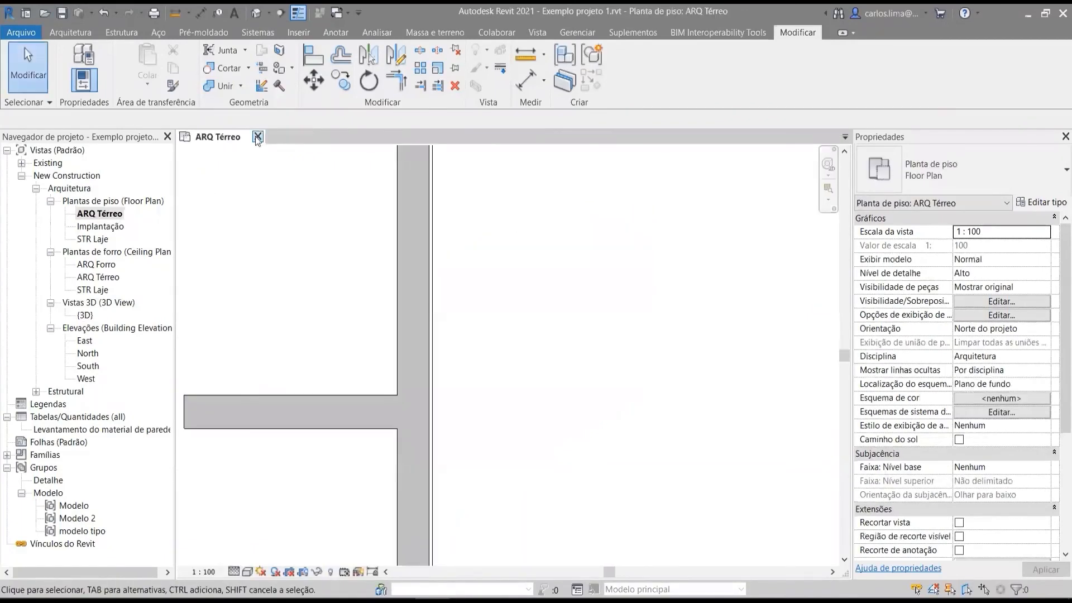
click(257, 136)
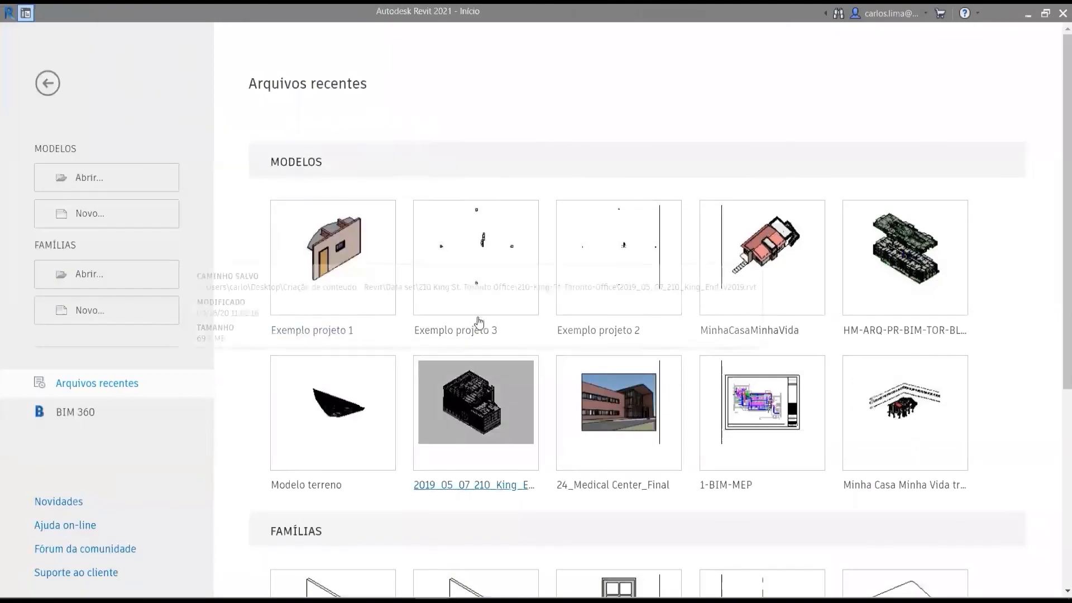
click(463, 287)
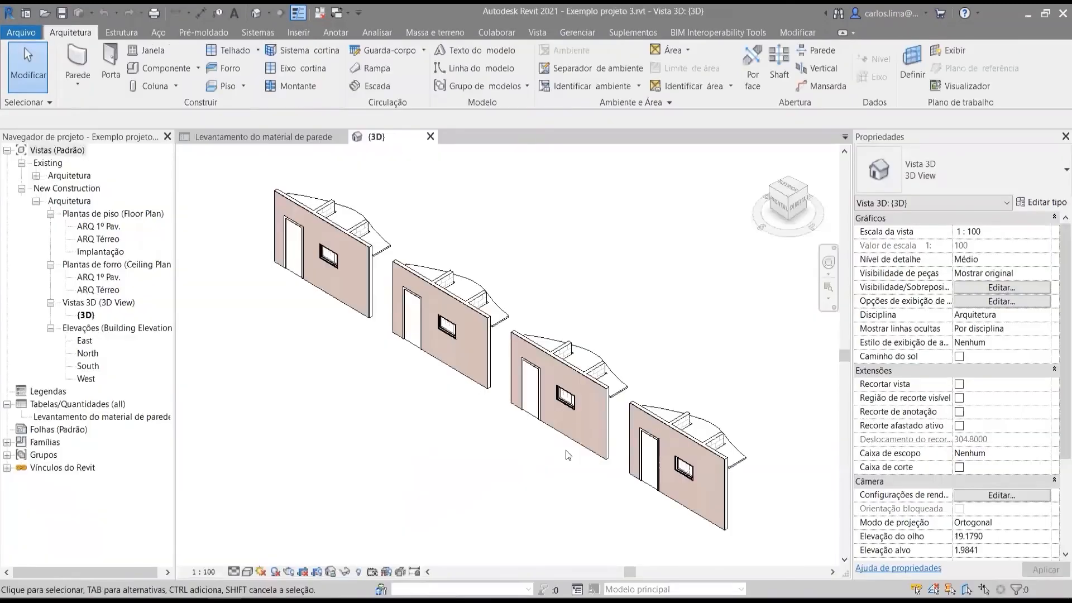
Set the 3D view of the four wall groups to the Sombreado (Shaded) visual style
scroll(550, 470, up, 7)
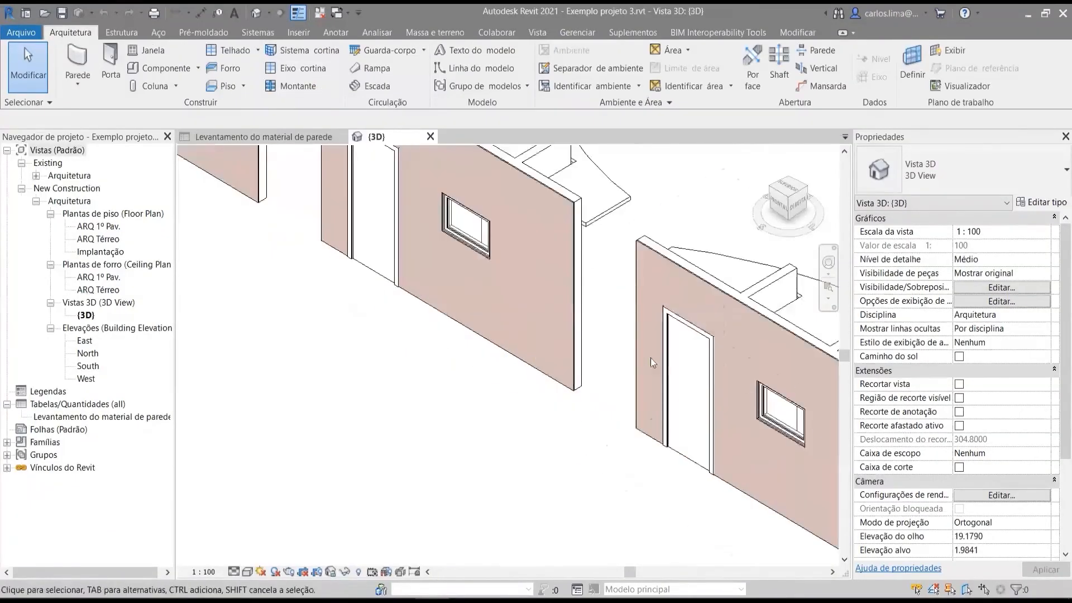
middle_drag(693, 368, 313, 232)
scroll(591, 316, up, 1)
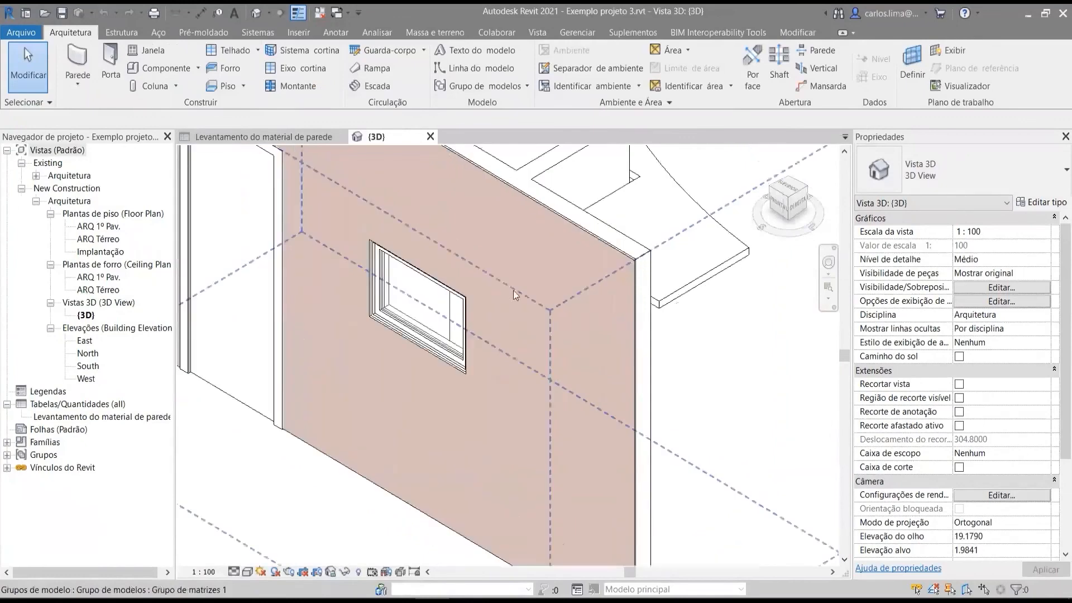
scroll(416, 305, down, 3)
scroll(323, 266, down, 4)
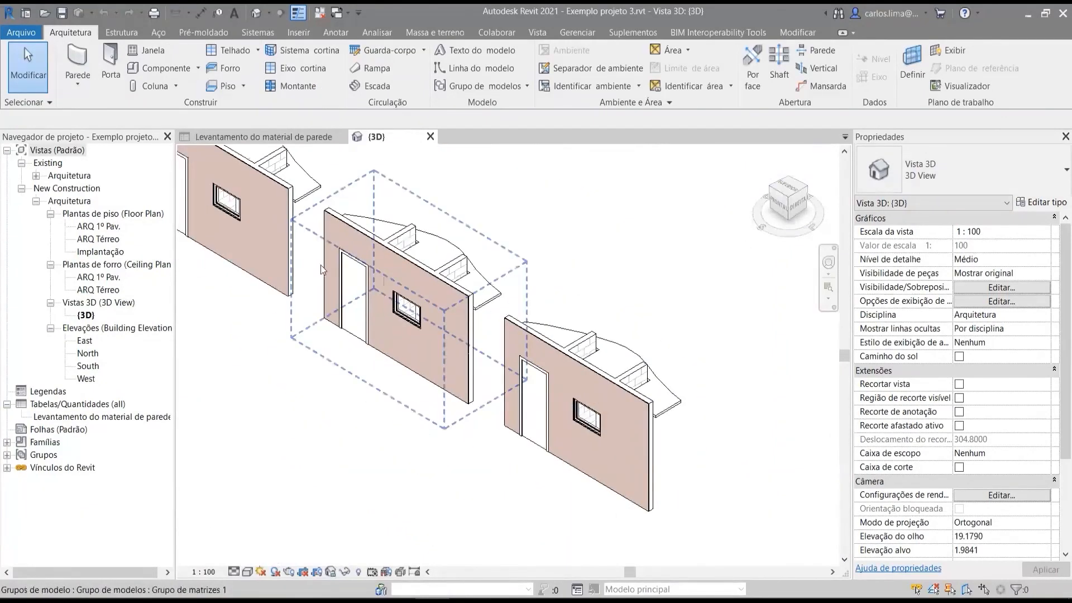
scroll(408, 335, up, 2)
scroll(304, 303, down, 3)
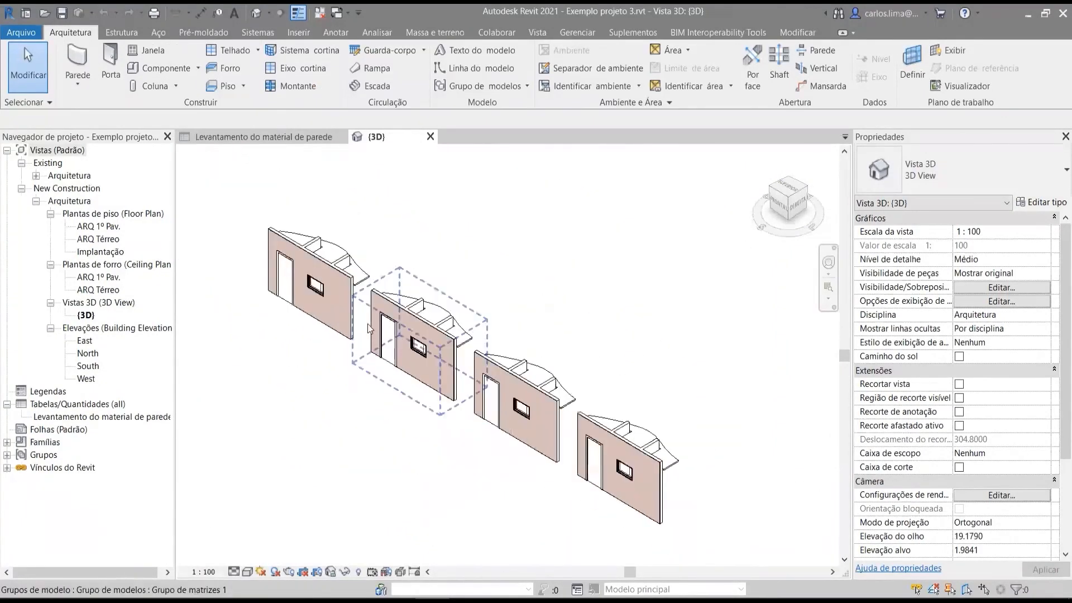
click(248, 572)
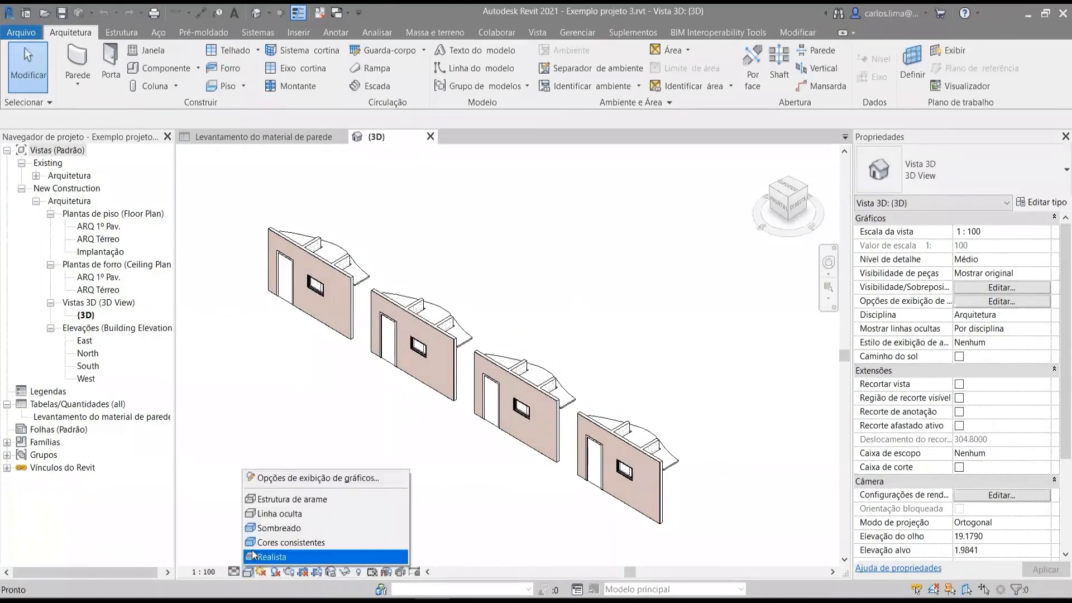
click(272, 528)
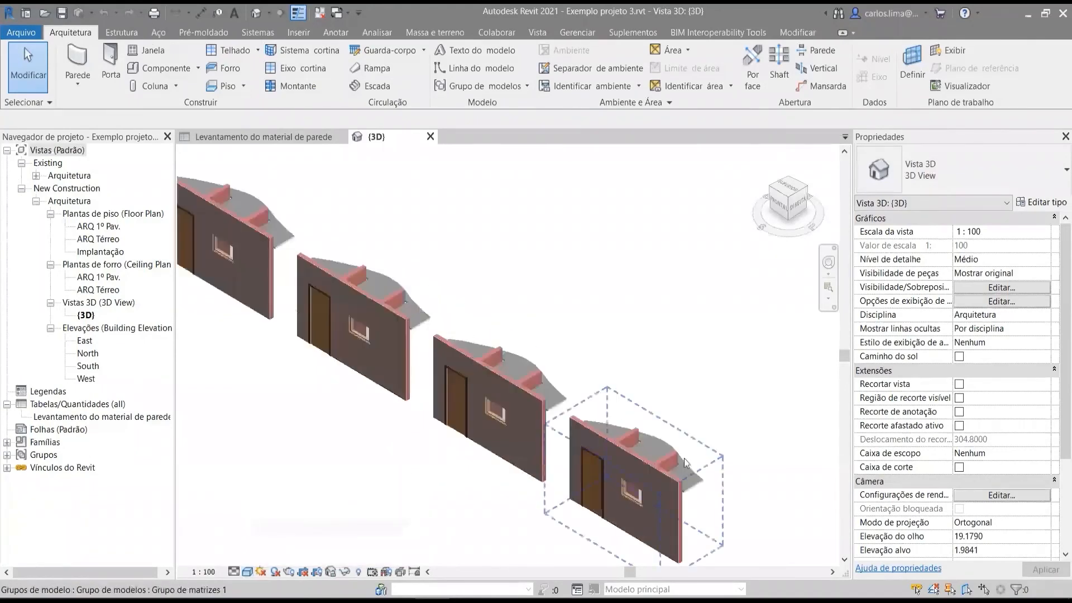
Examine the finish on the last wall group and review the masonry and paint areas in the Levantamento do material de parede schedule
scroll(661, 498, up, 5)
scroll(661, 498, up, 2)
middle_drag(577, 415, 485, 180)
scroll(487, 176, down, 3)
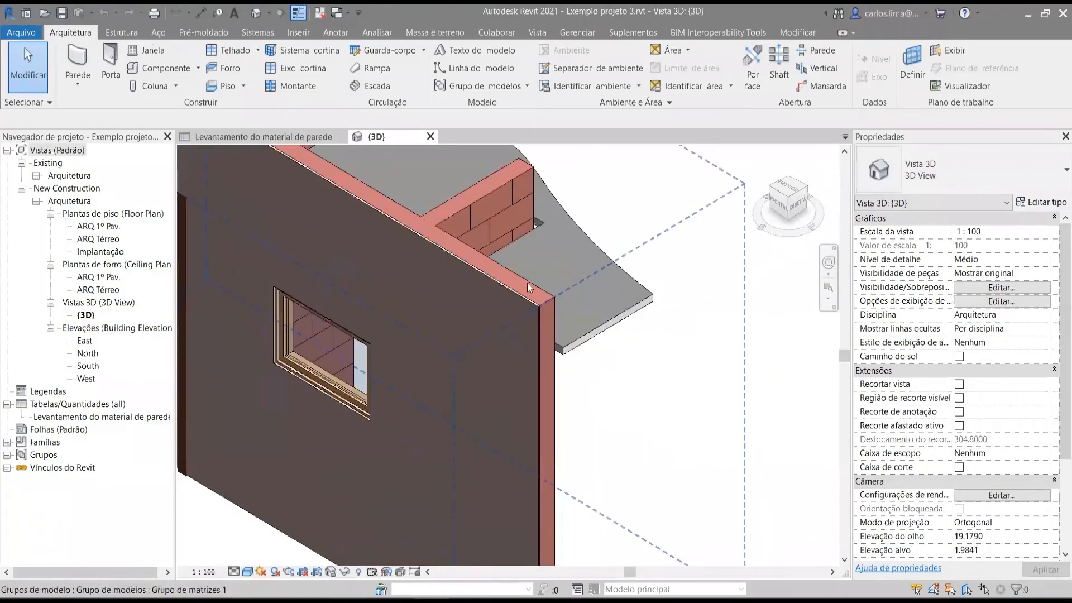
click(324, 139)
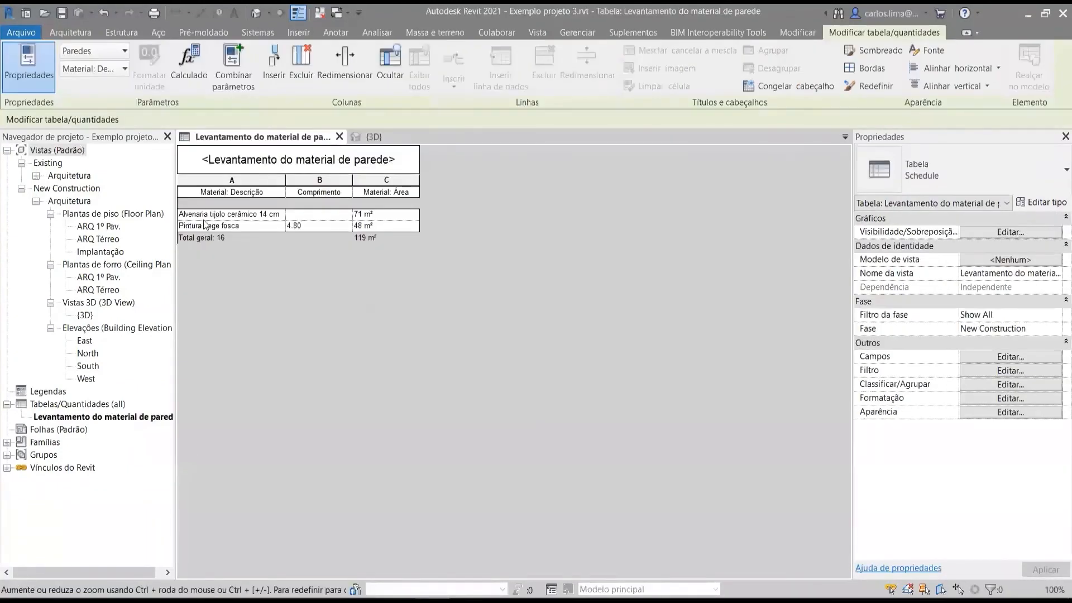
click(373, 137)
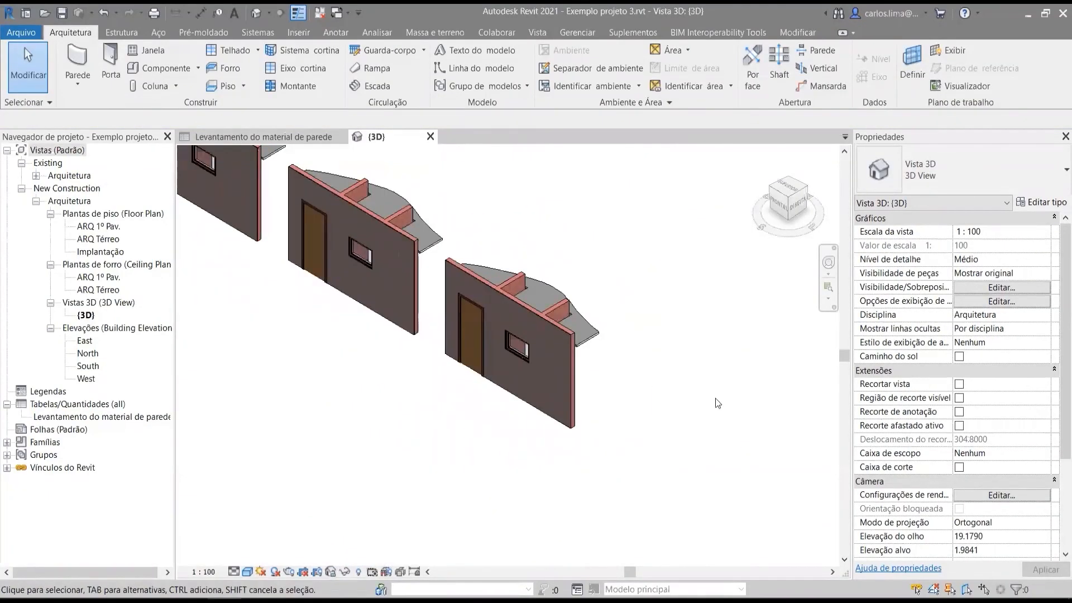
scroll(636, 430, down, 2)
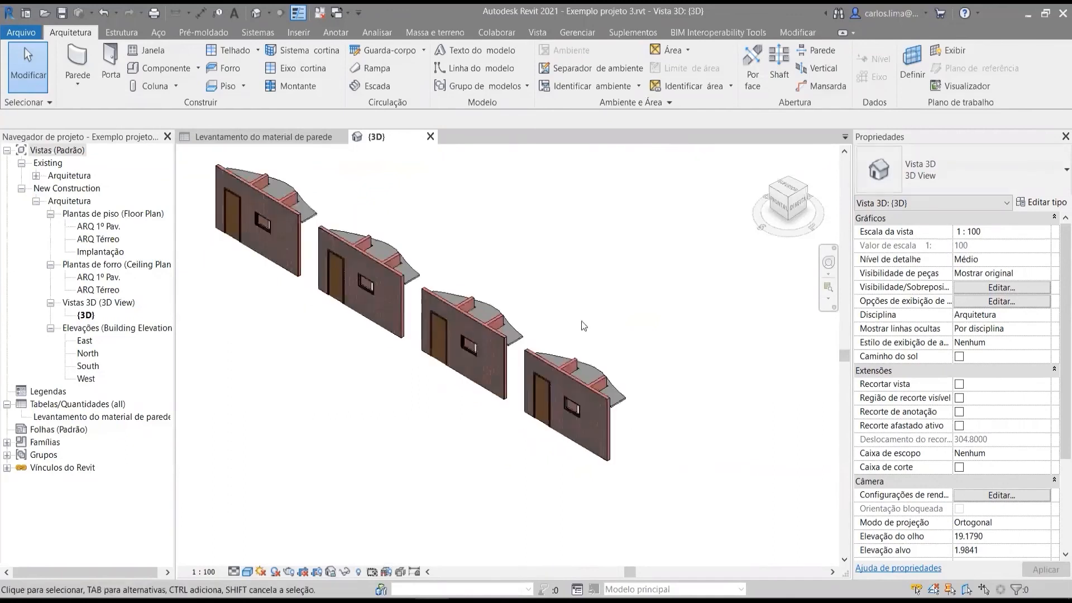
middle_drag(616, 246, 647, 285)
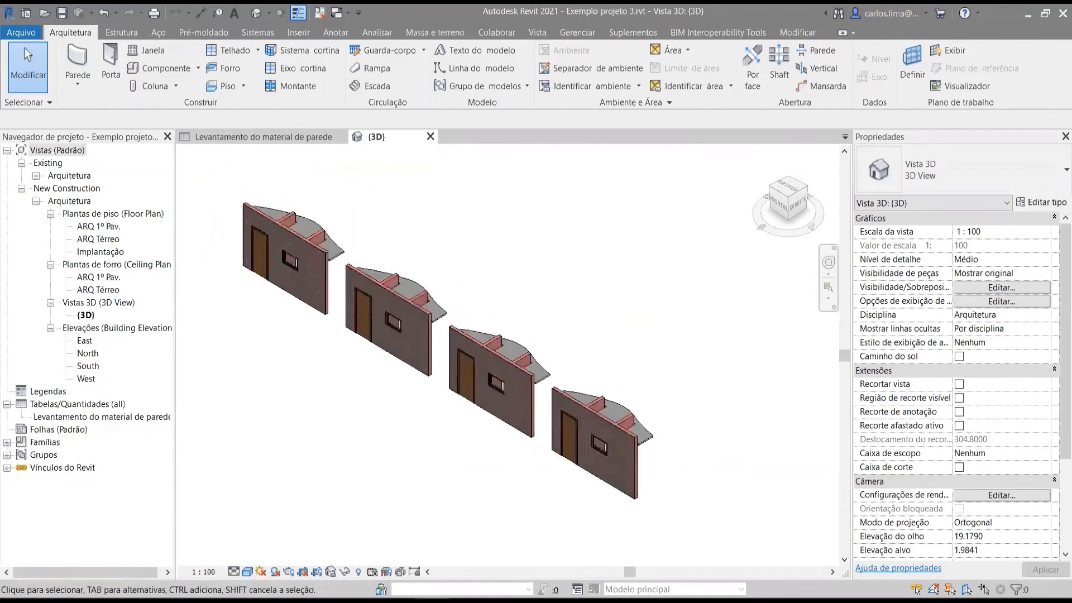